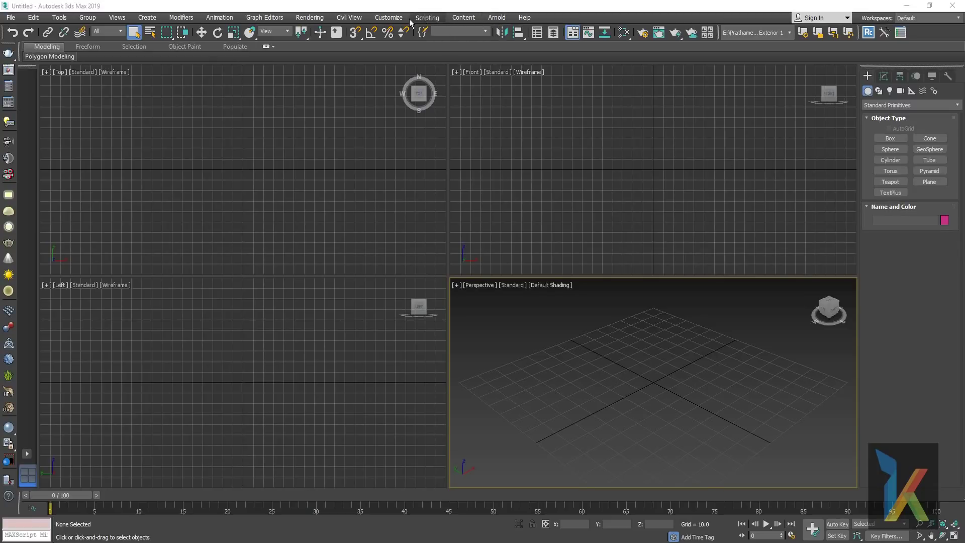
- Set MAX.vray as the initial tool options in the Custom UI and Defaults Switcher and accept the restart notice
left_click(387, 18)
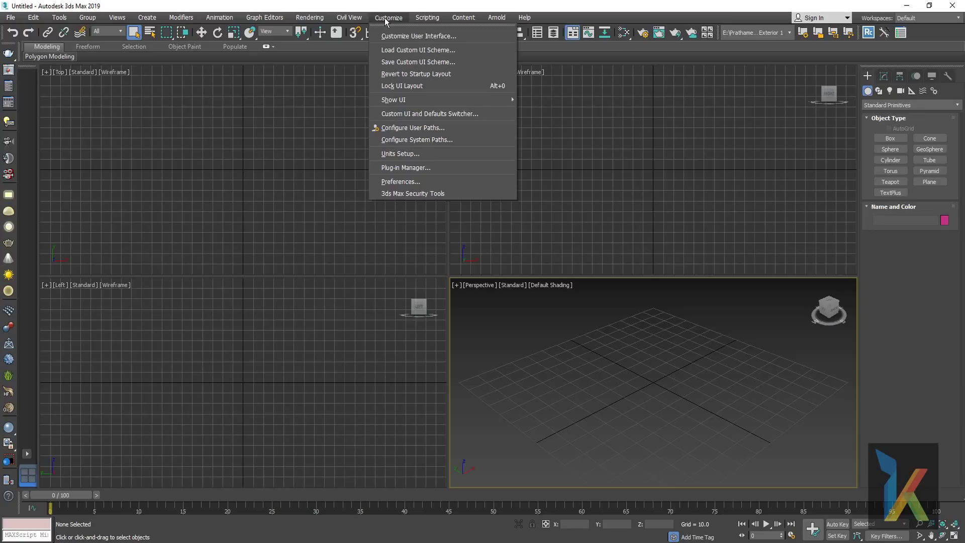
left_click(437, 116)
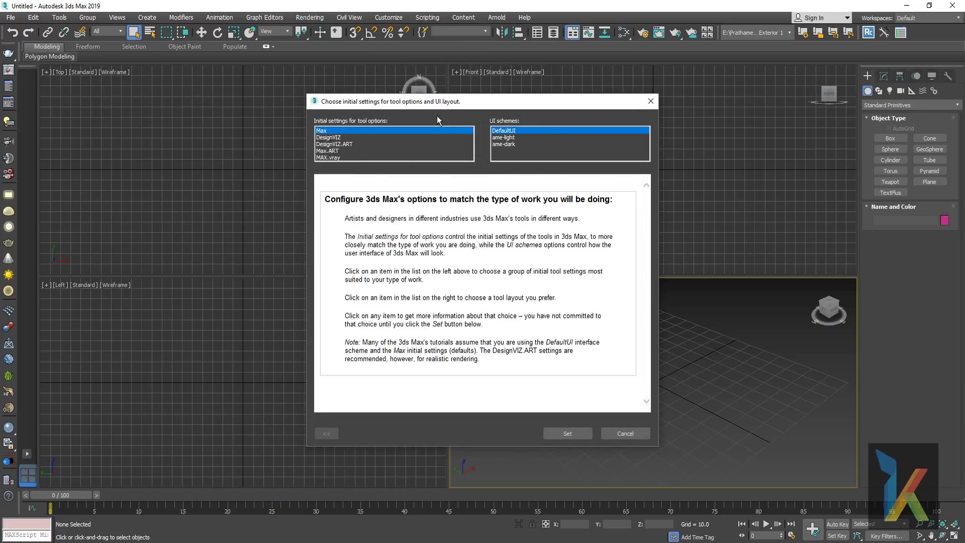
left_click(340, 158)
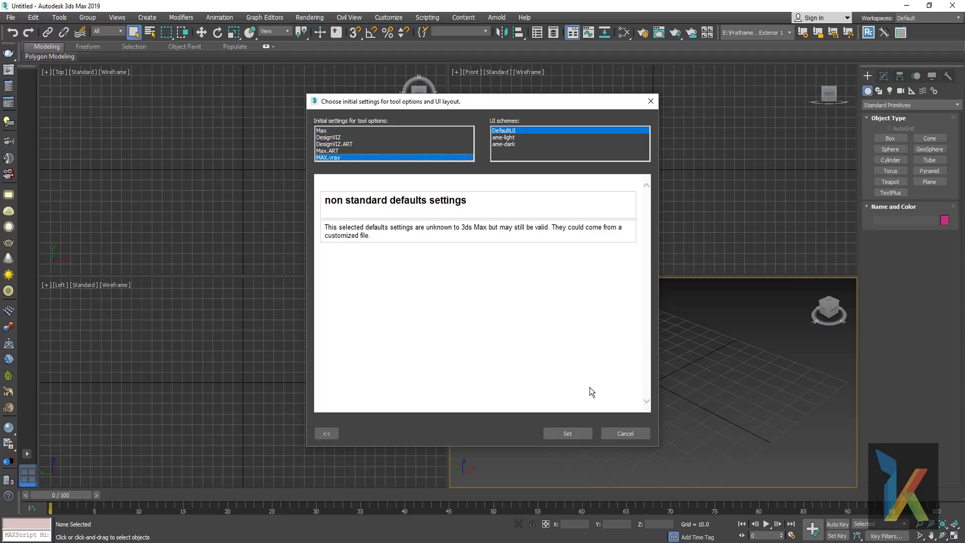
left_click(567, 432)
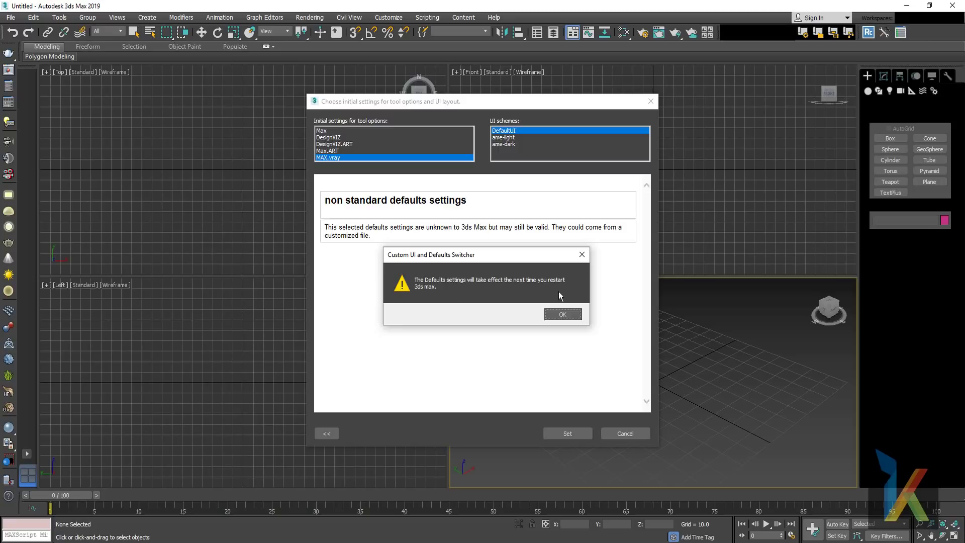
left_click(564, 314)
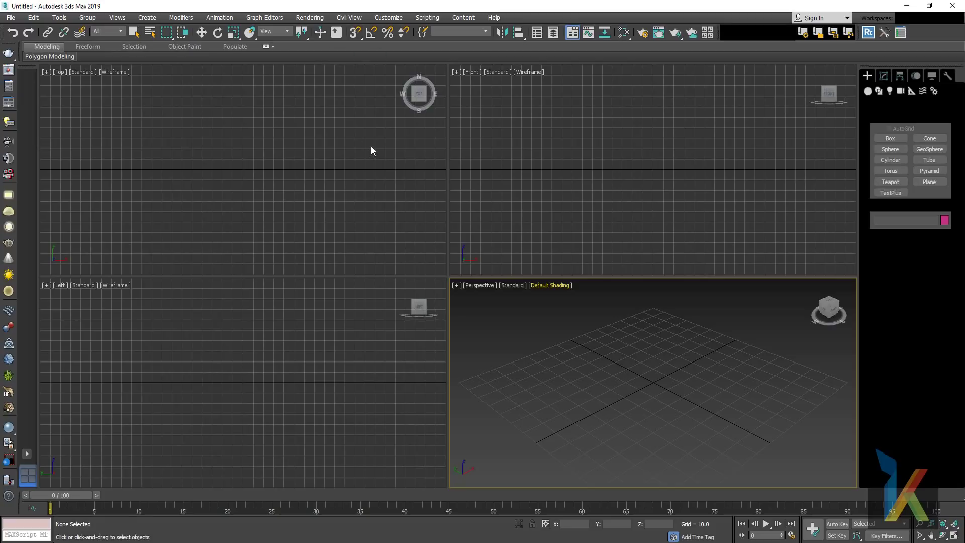
- Set the system unit to Inches and the display units to US Standard Decimal Inches
left_click(389, 17)
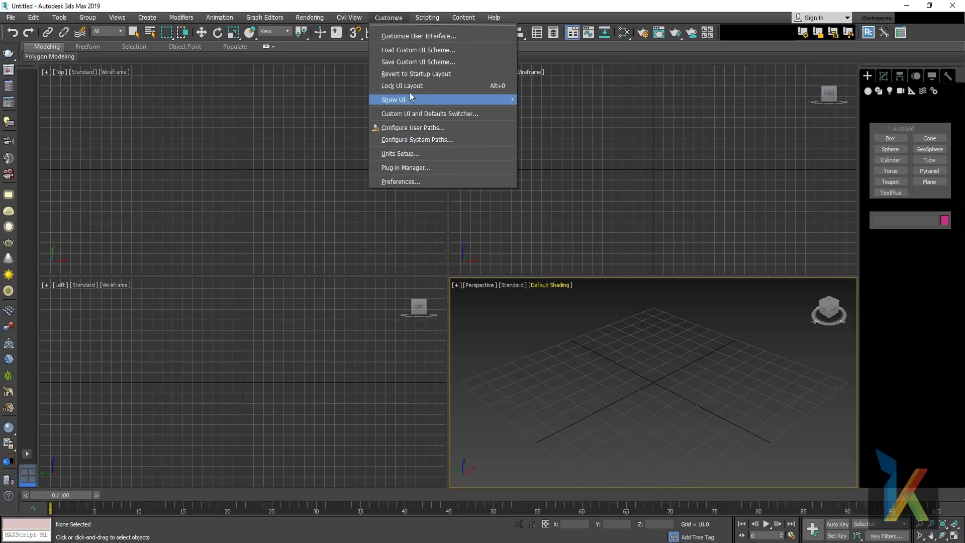
left_click(402, 151)
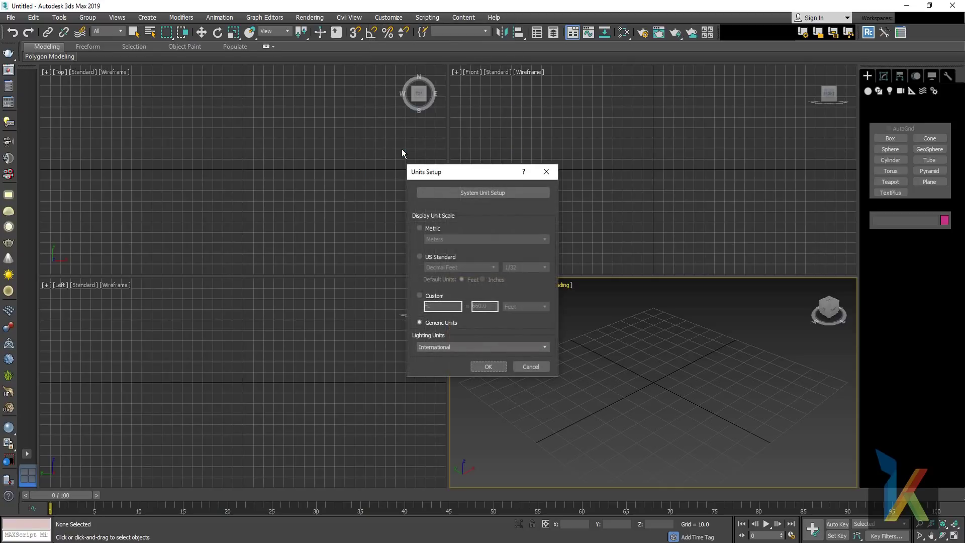
left_click(477, 193)
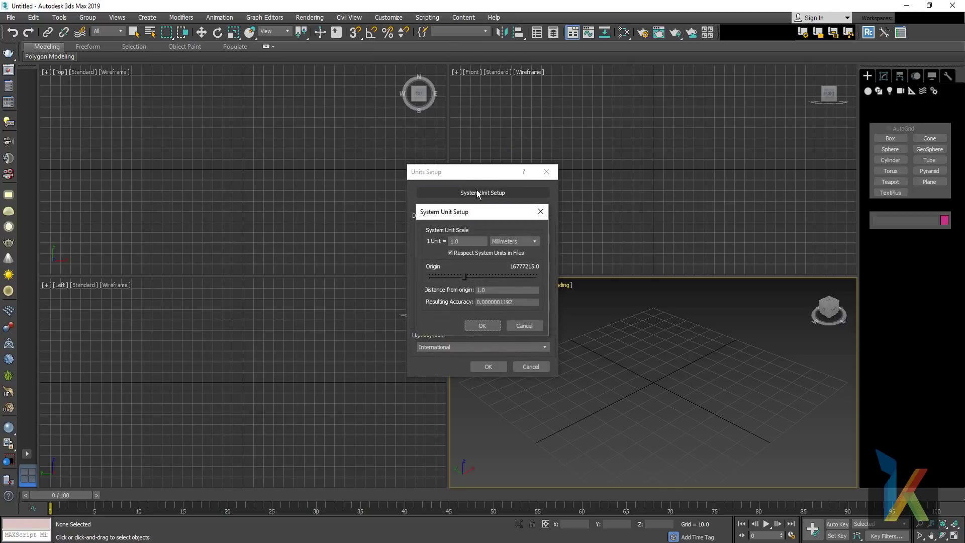
left_click(511, 243)
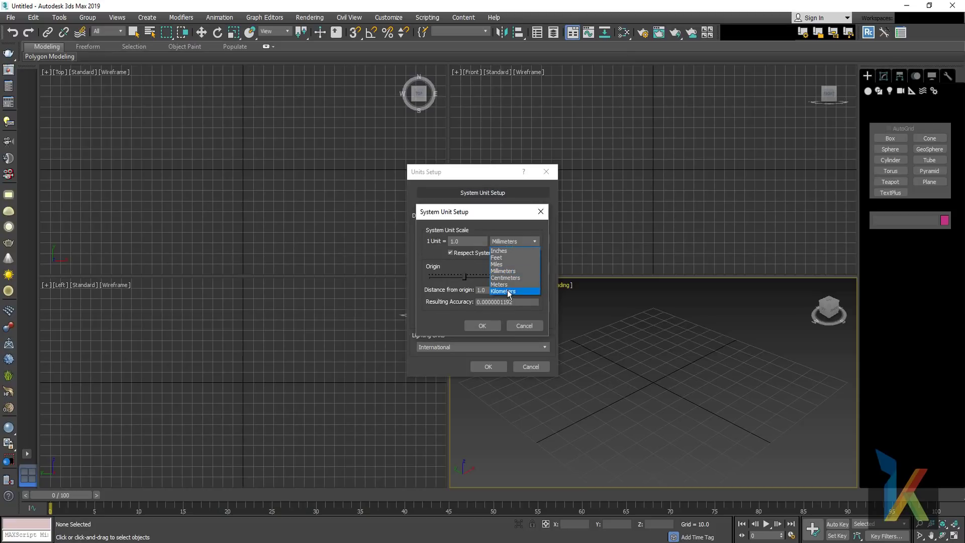
left_click(503, 251)
left_click(483, 324)
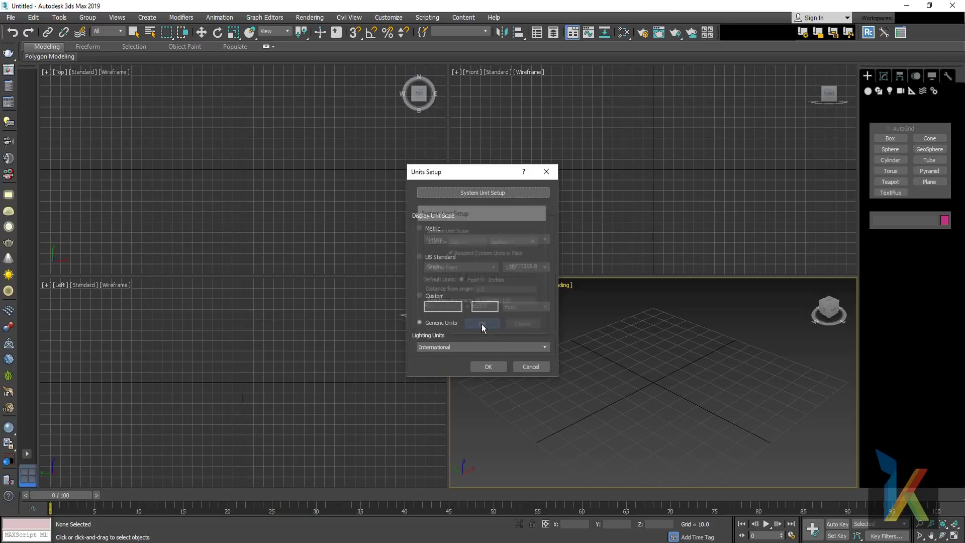
left_click(427, 258)
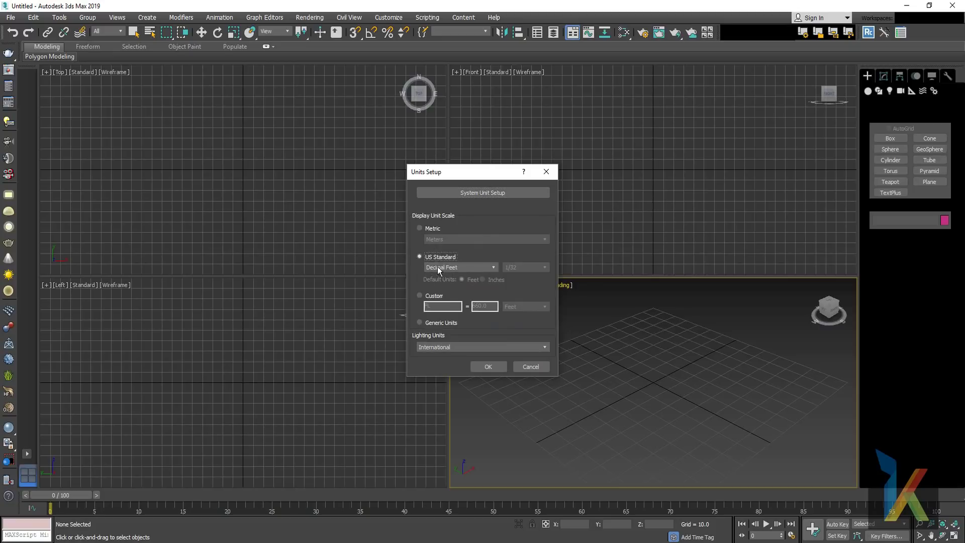
left_click(468, 272)
left_click(460, 280)
left_click(487, 367)
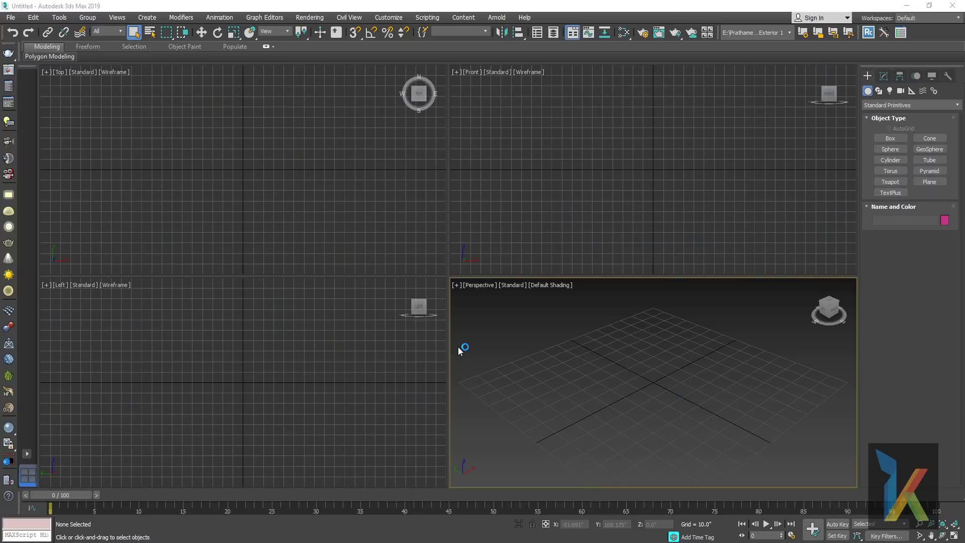
- Reopen Units Setup to confirm the inch system unit, then close it
left_click(394, 19)
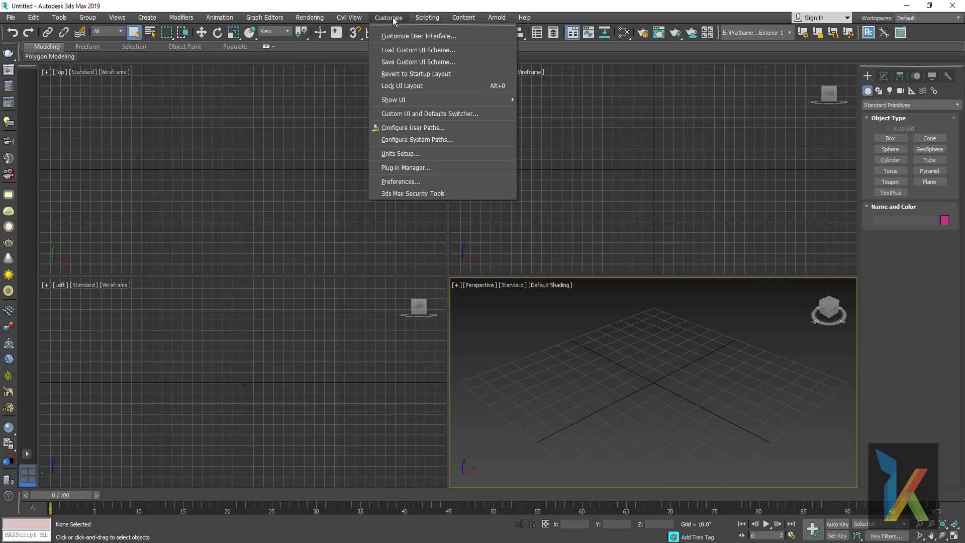
left_click(422, 156)
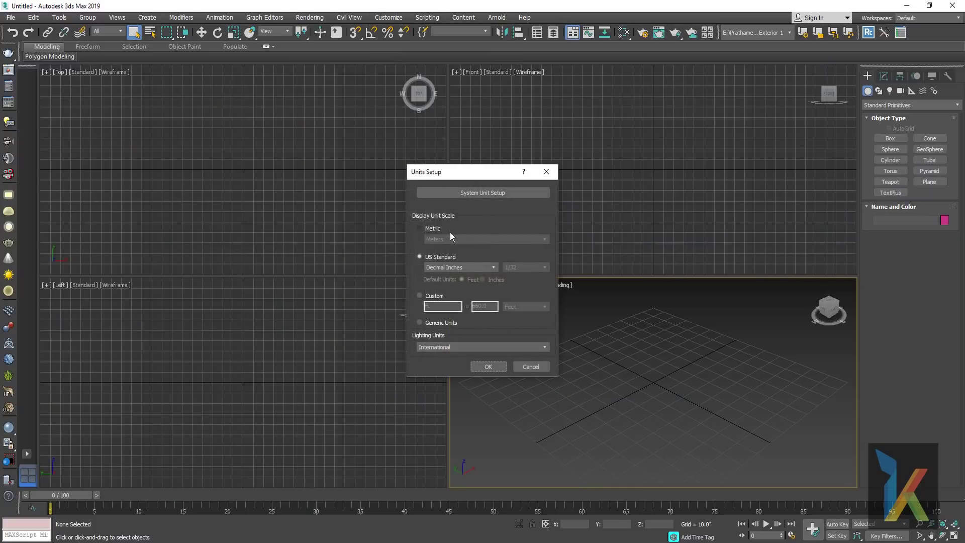
left_click(489, 194)
left_click(543, 212)
left_click(547, 173)
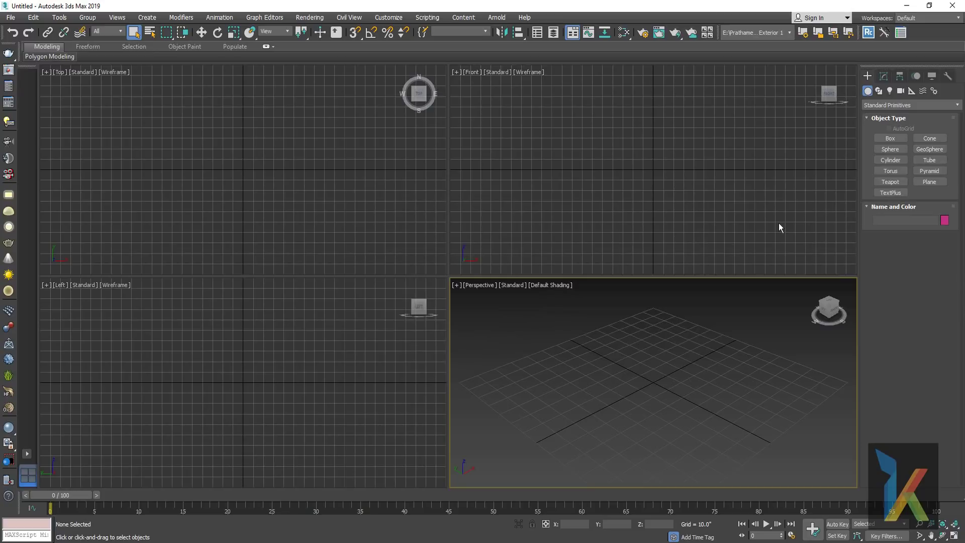
- Launch Calculator and Notepad from the Run box
key("super+r")
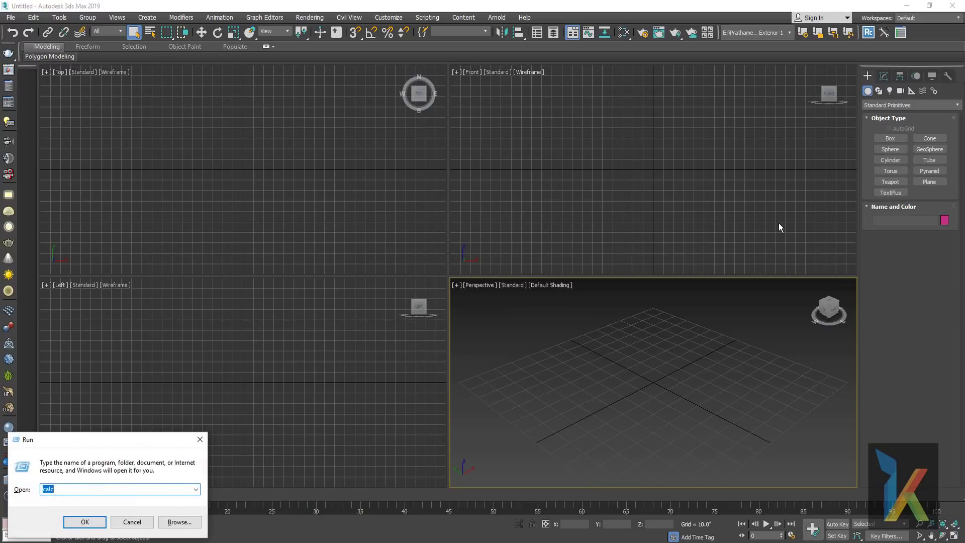
key("Return")
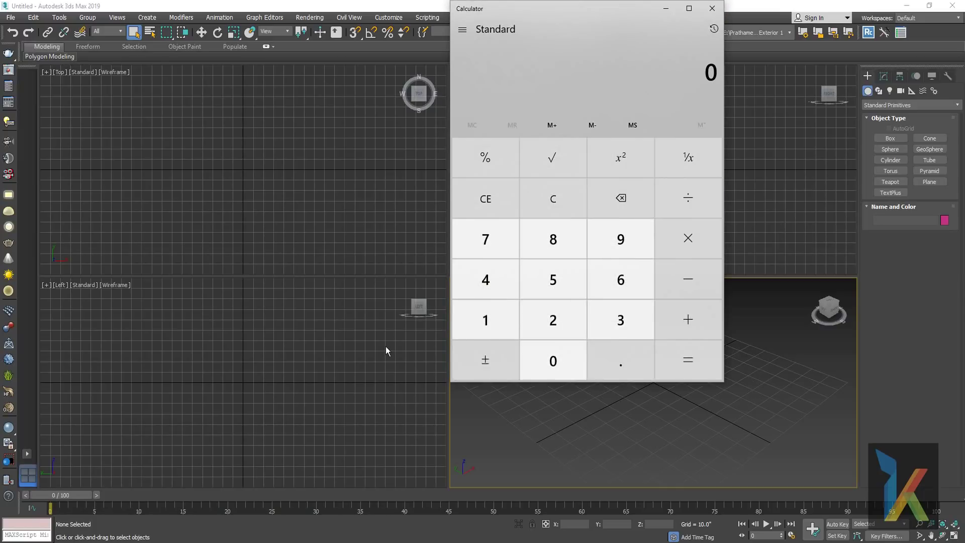
key("super+r")
type("no")
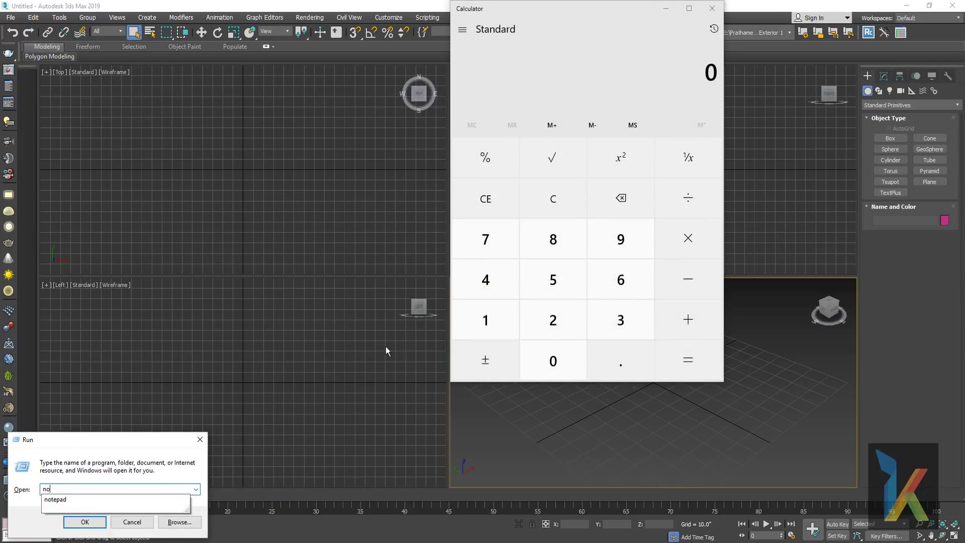
type("d")
key("Return")
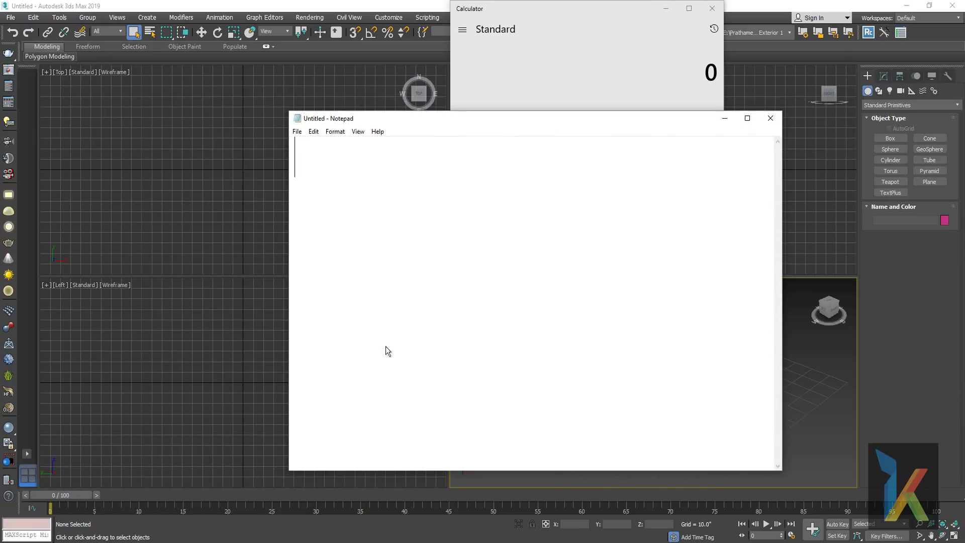
- Type '10 feet x 15 feet' in Notepad and place Calculator beside it
type("10 f")
type("eet x ")
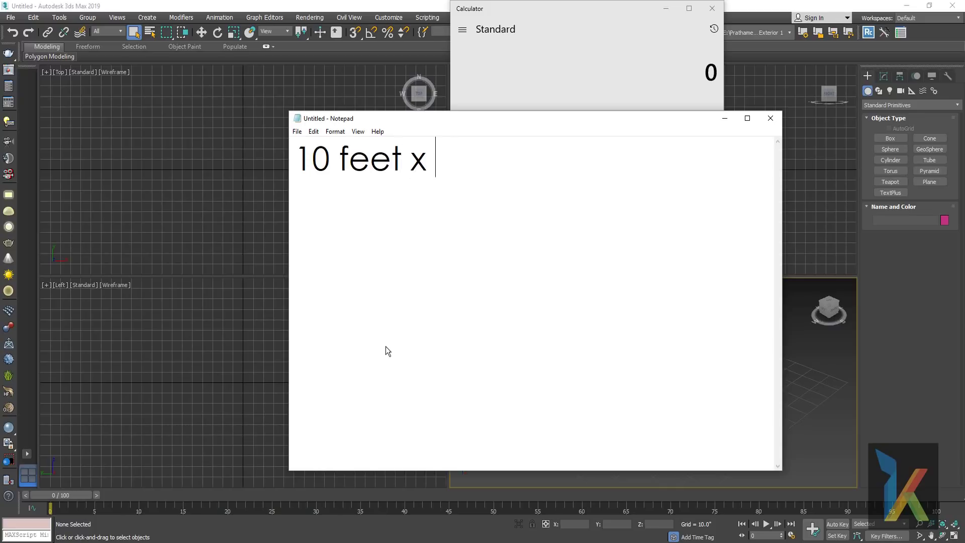
type("15 feet")
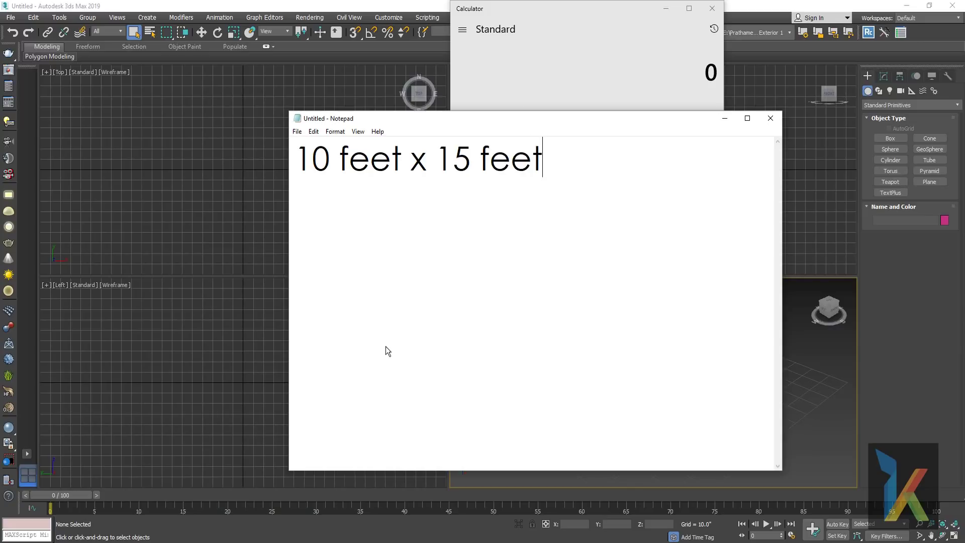
left_click_drag(620, 124, 356, 108)
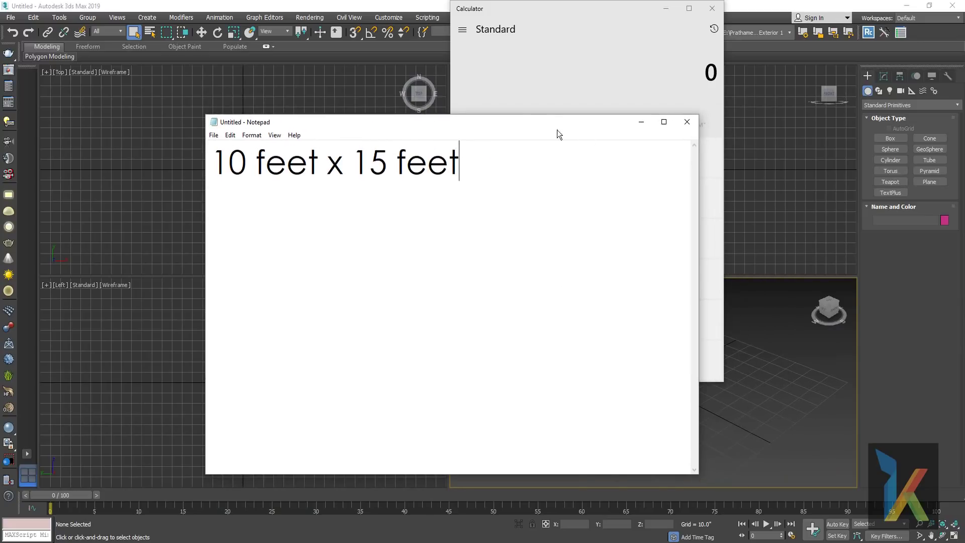
left_click_drag(614, 40, 740, 105)
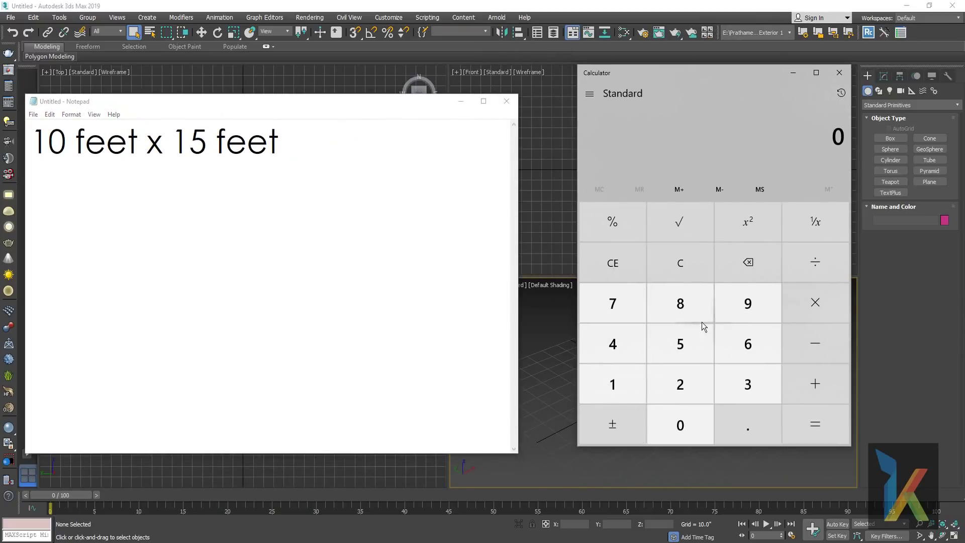
- Convert 15 feet to inches in Calculator (15 × 12 = 180)
left_click(613, 383)
left_click(671, 352)
left_click(816, 304)
left_click(641, 385)
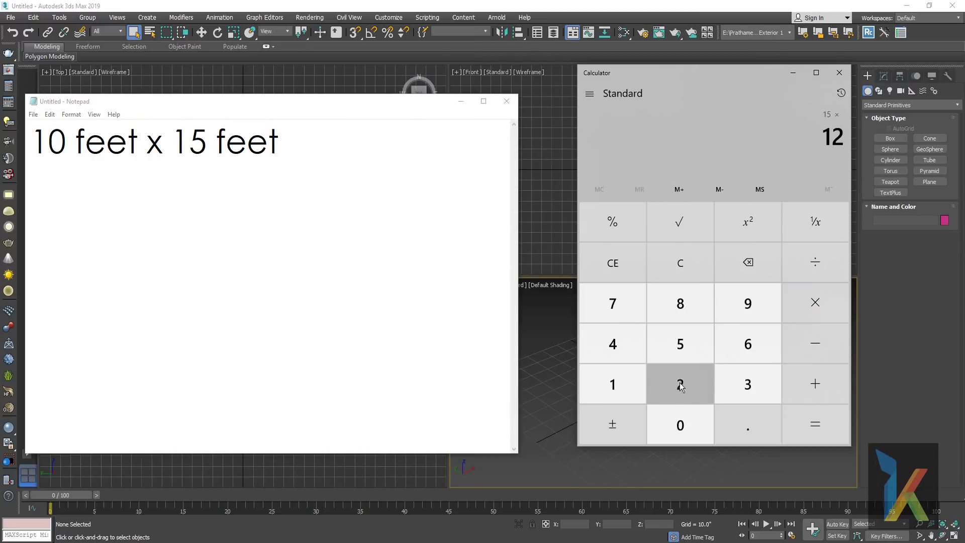
left_click(802, 437)
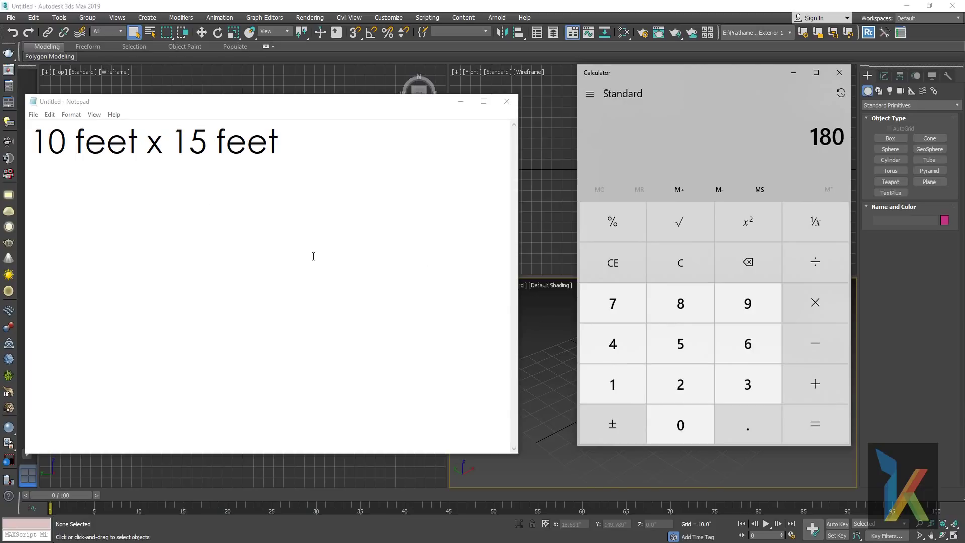
left_click(273, 285)
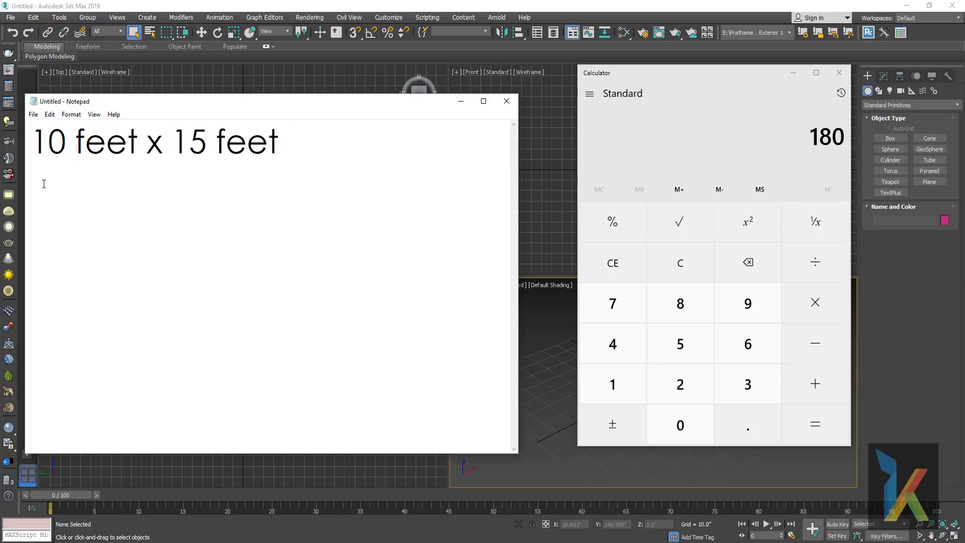
- Convert 10 feet to 120 inches, record '120 x 180' in Notepad, and minimize it
left_click(619, 265)
left_click(626, 382)
left_click(677, 421)
left_click(826, 308)
left_click(623, 390)
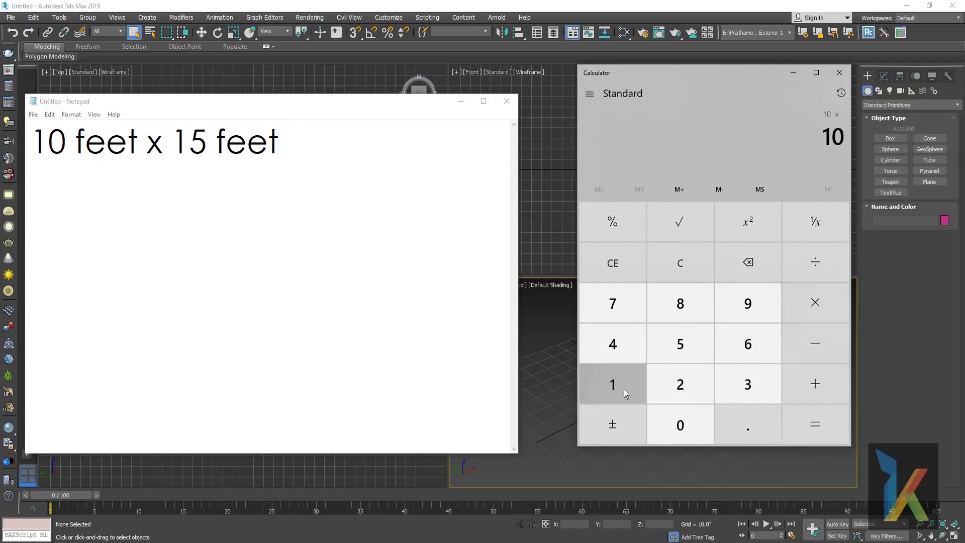
left_click(689, 385)
left_click(814, 425)
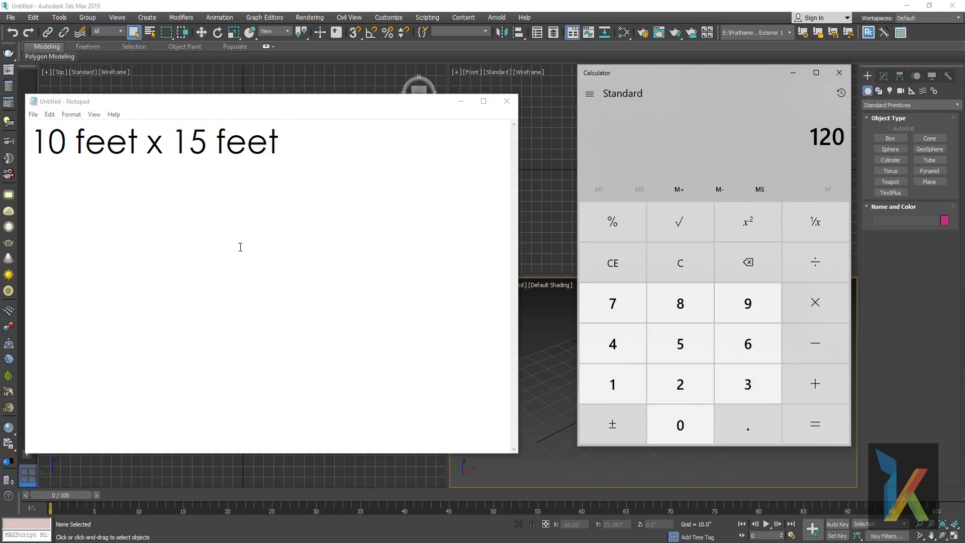
left_click(80, 197)
type("120 x 180")
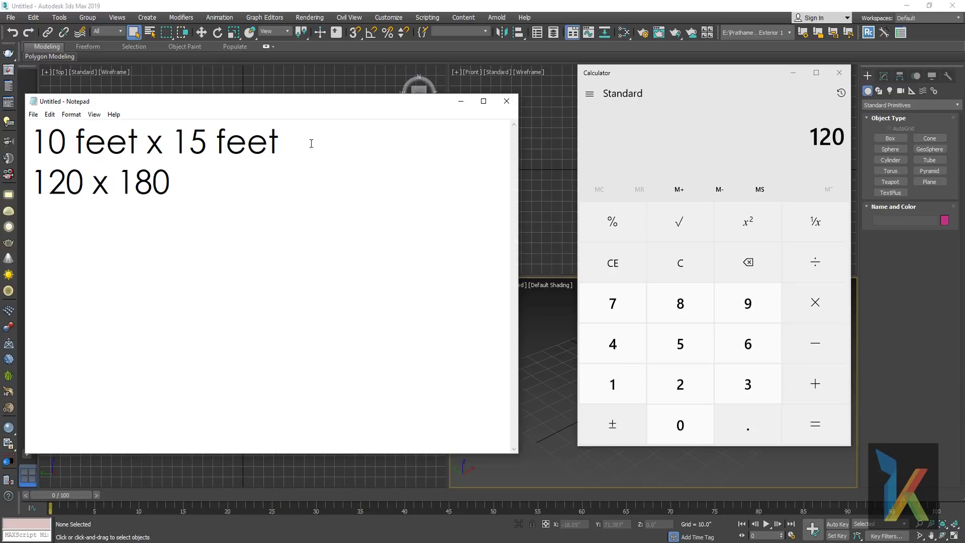
left_click(457, 106)
- Drag out a floor Plane in the Top viewport
left_click(789, 74)
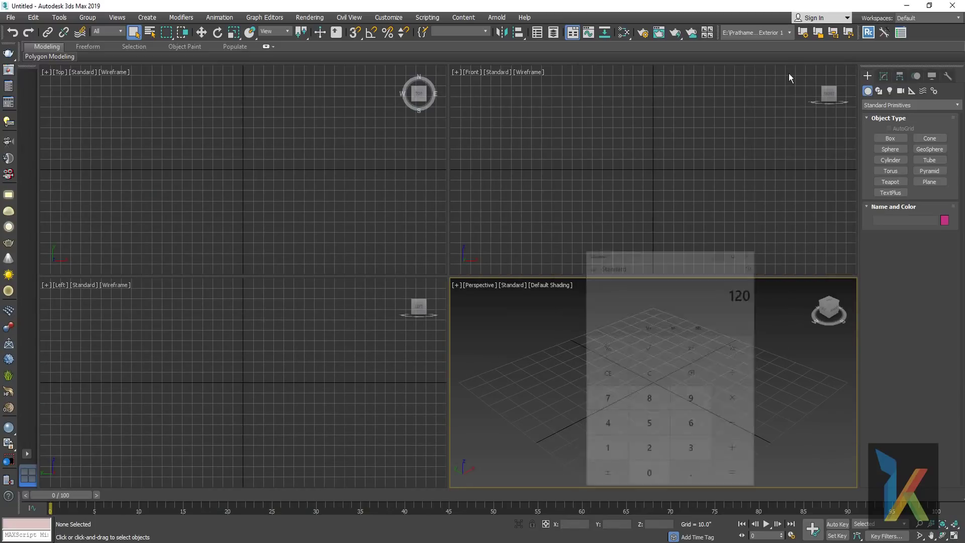
left_click(927, 182)
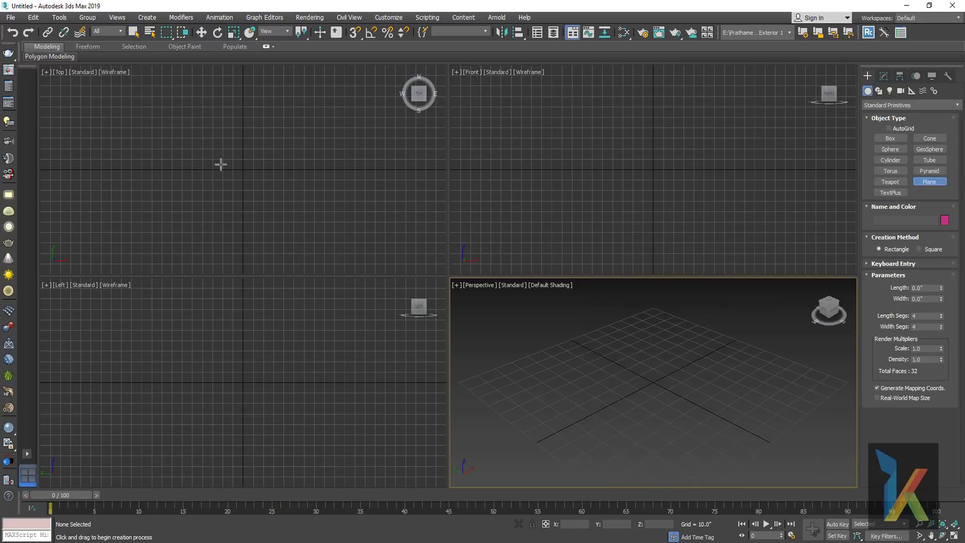
left_click_drag(209, 101, 267, 187)
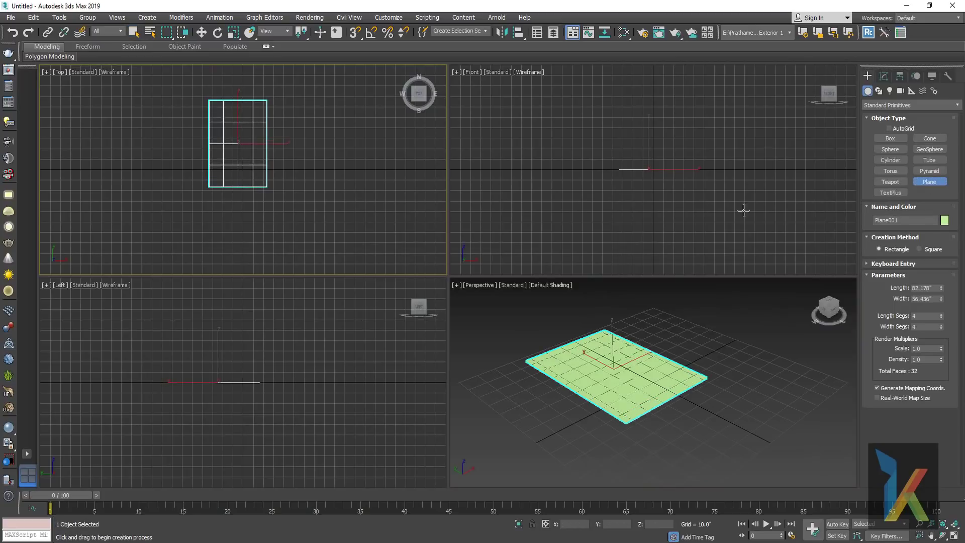
left_click(900, 76)
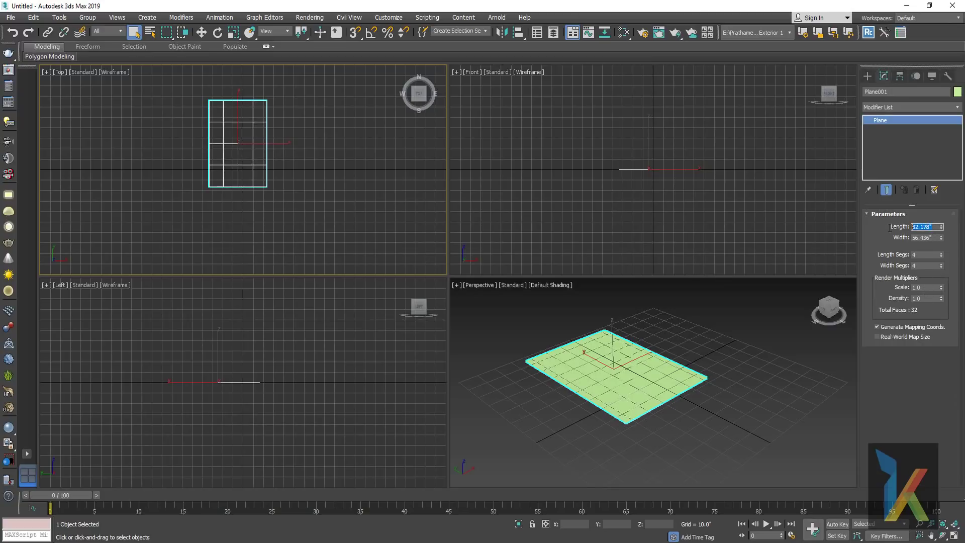
- Enter plane Length 180 and Width 120, checking the room-size notes
type("15")
key("Return")
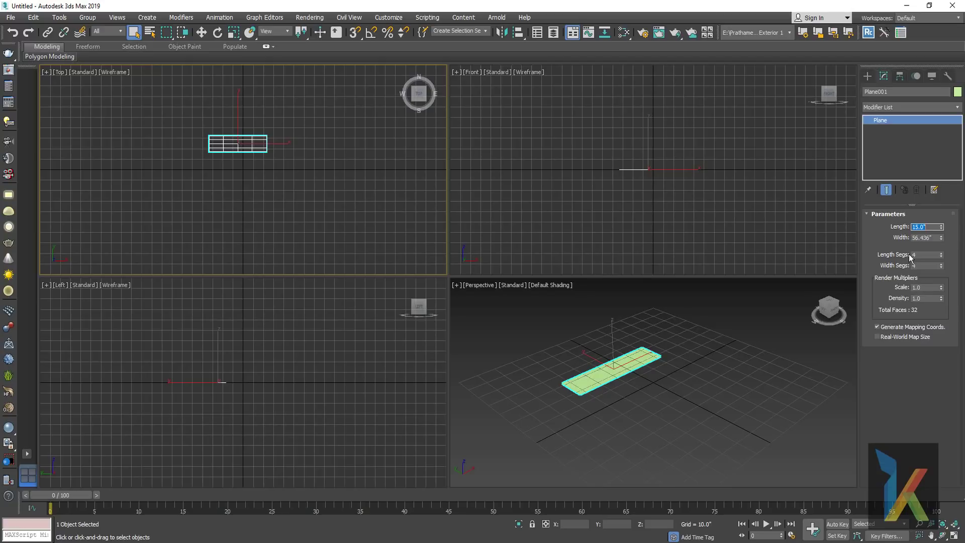
type("0")
key("Return")
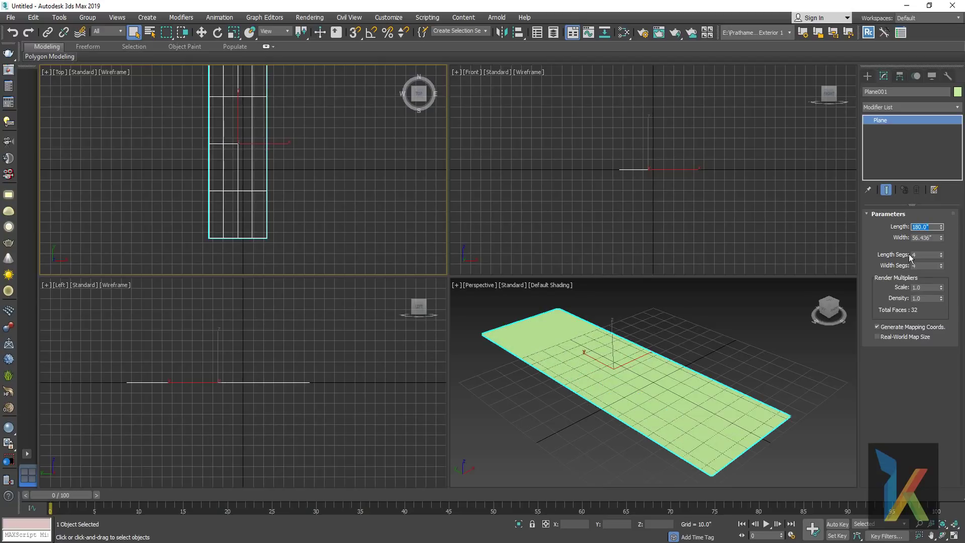
key("Tab")
type("120.0")
key("Return")
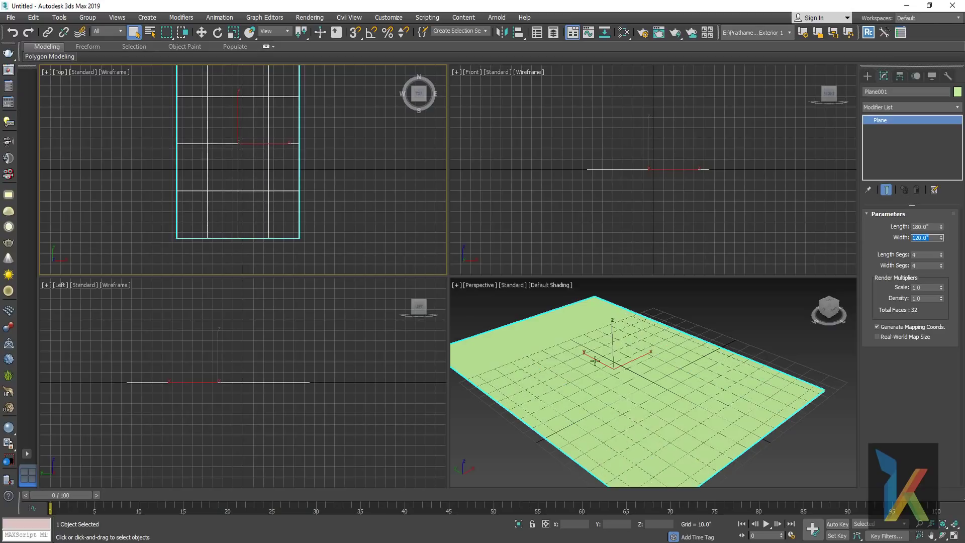
scroll(591, 363, "down", 4)
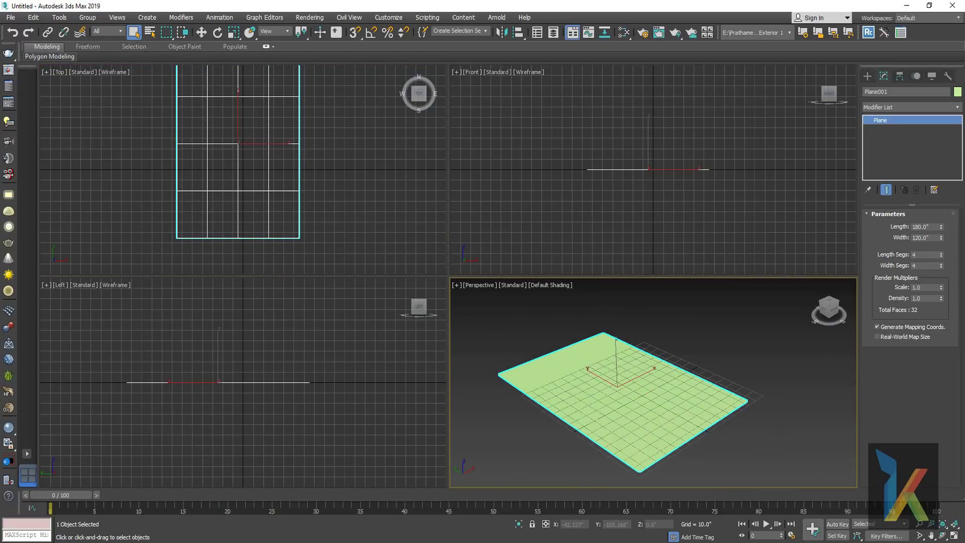
key("alt+Tab")
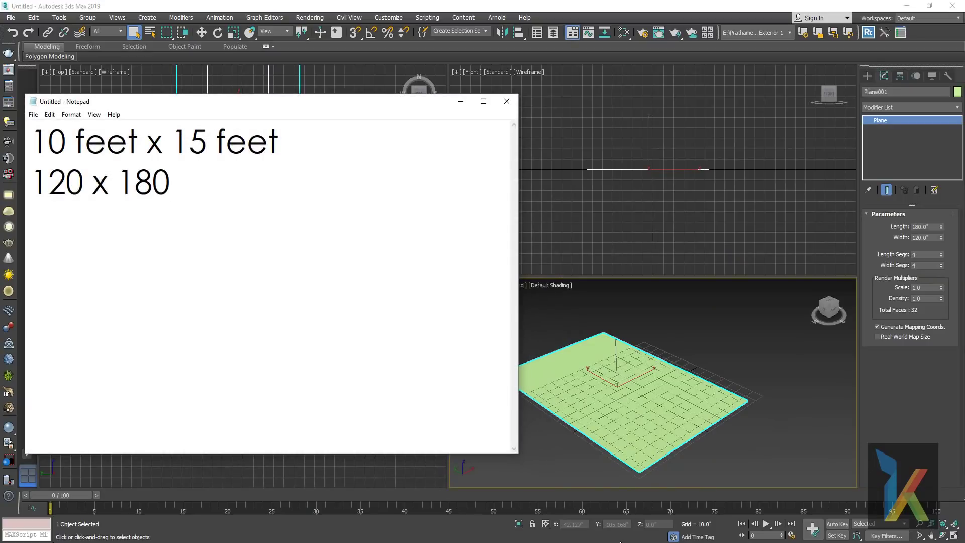
key("alt+Tab")
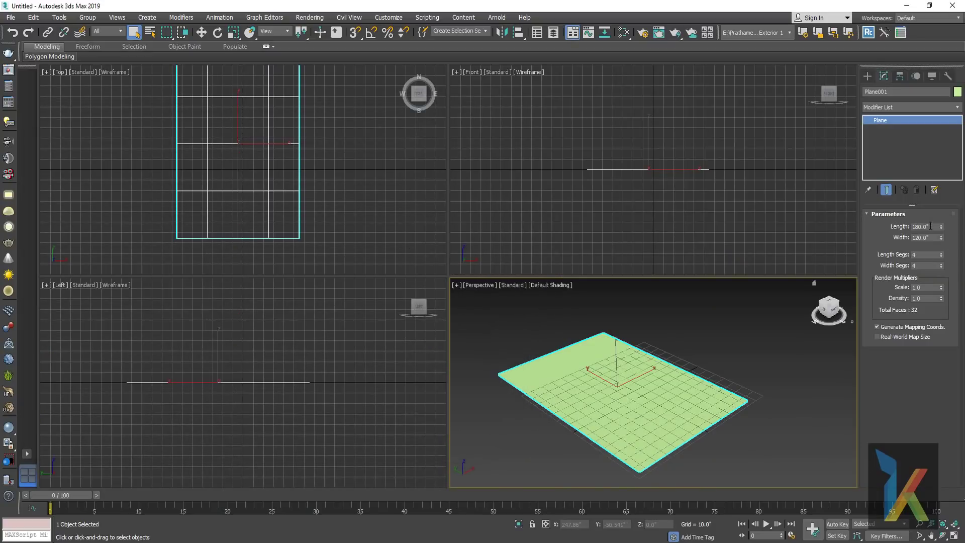
- Change the plane to Length 120 and Width 180
mouse_move(930, 227)
left_mouse_down()
mouse_move(879, 222)
mouse_move(881, 239)
left_mouse_up()
type("120")
key("Return")
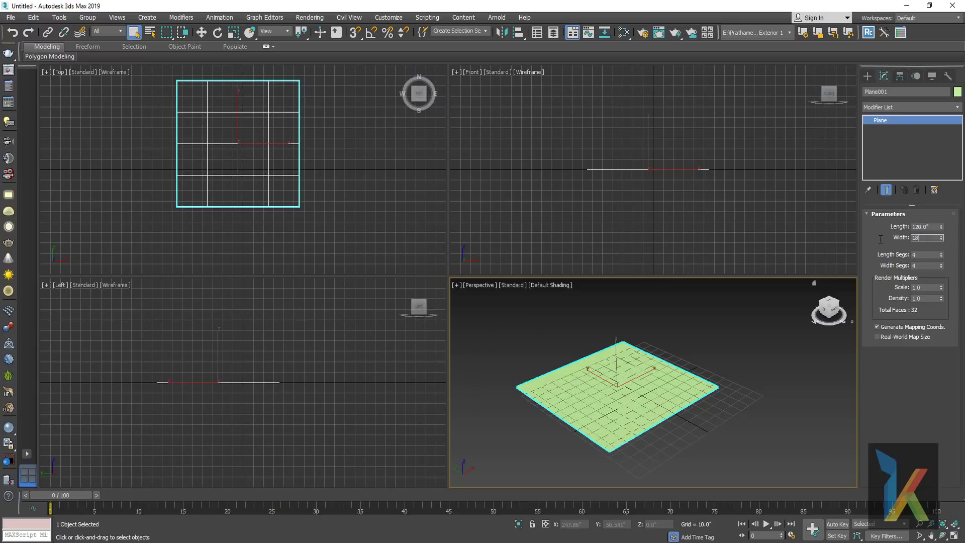
type("0")
key("Return")
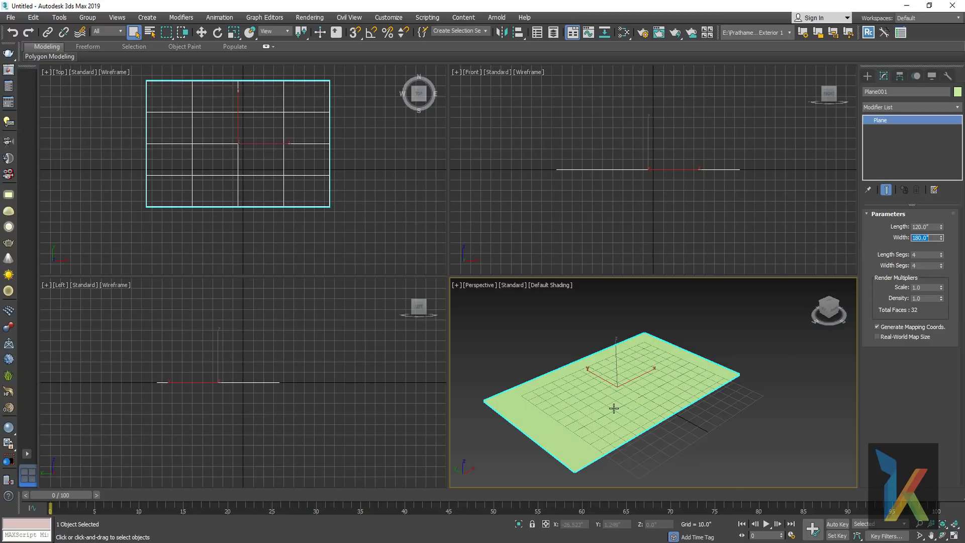
mouse_move(610, 402)
middle_mouse_down("alt")
mouse_move(723, 401)
mouse_move(657, 397)
middle_mouse_up("alt")
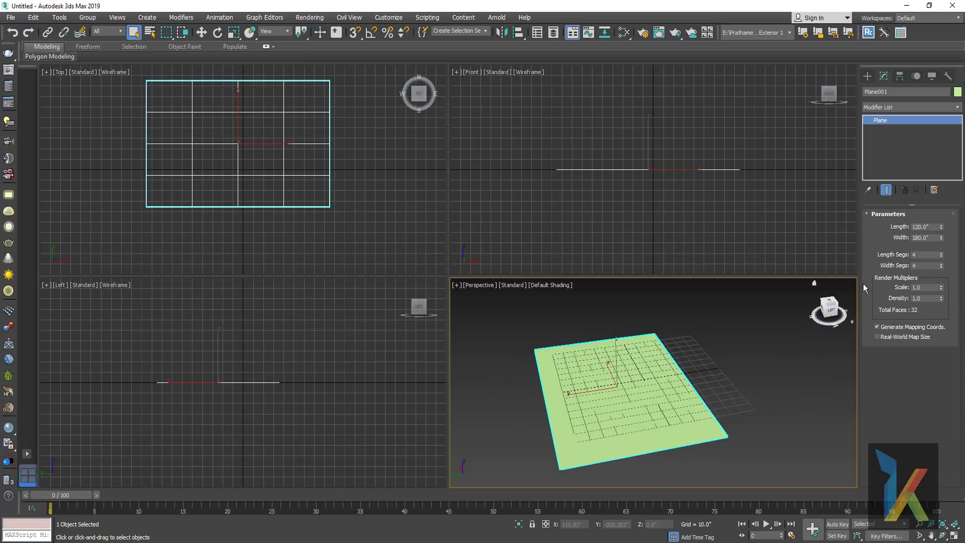
- Restore the plane to Length 180 by Width 120 and recenter the views
double_click(930, 226)
type("180")
key("Return")
double_click(930, 238)
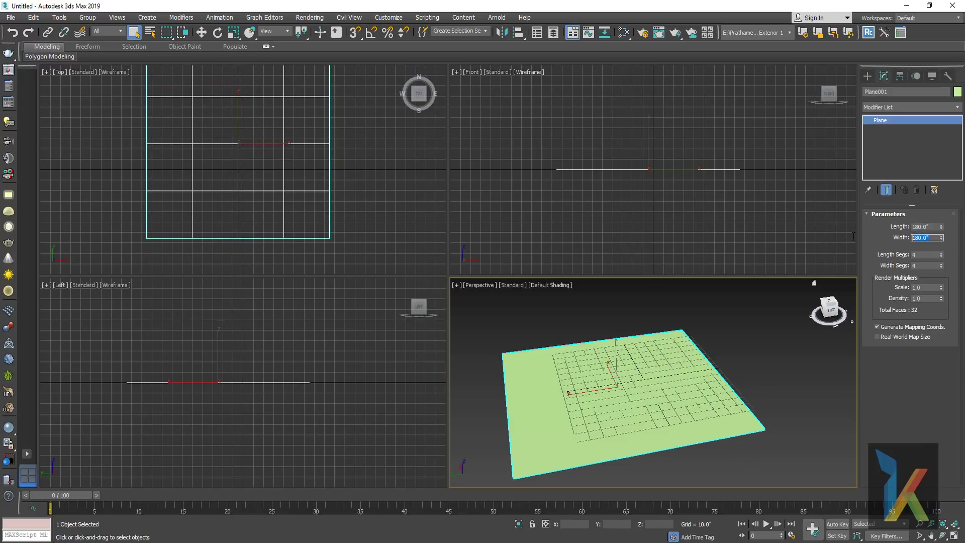
type("120")
key("Return")
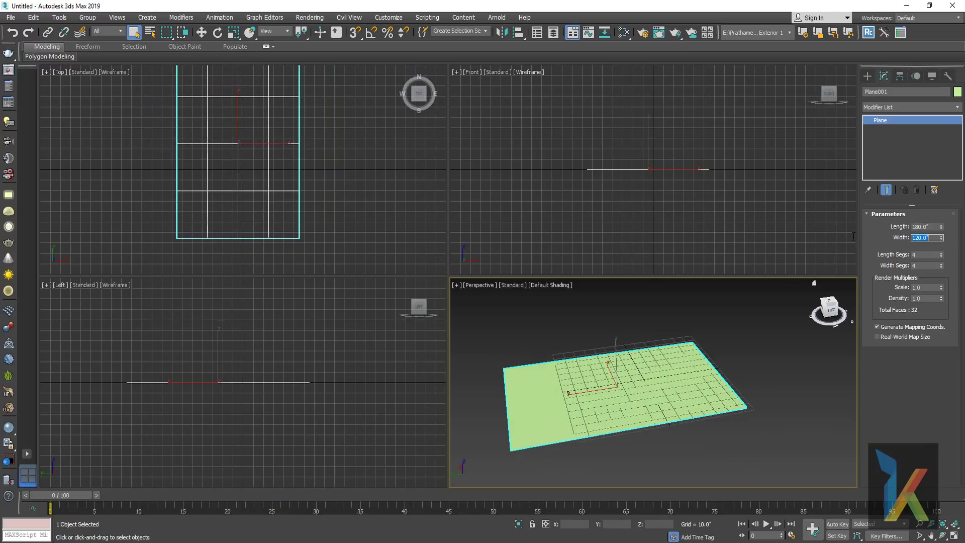
left_click(828, 301)
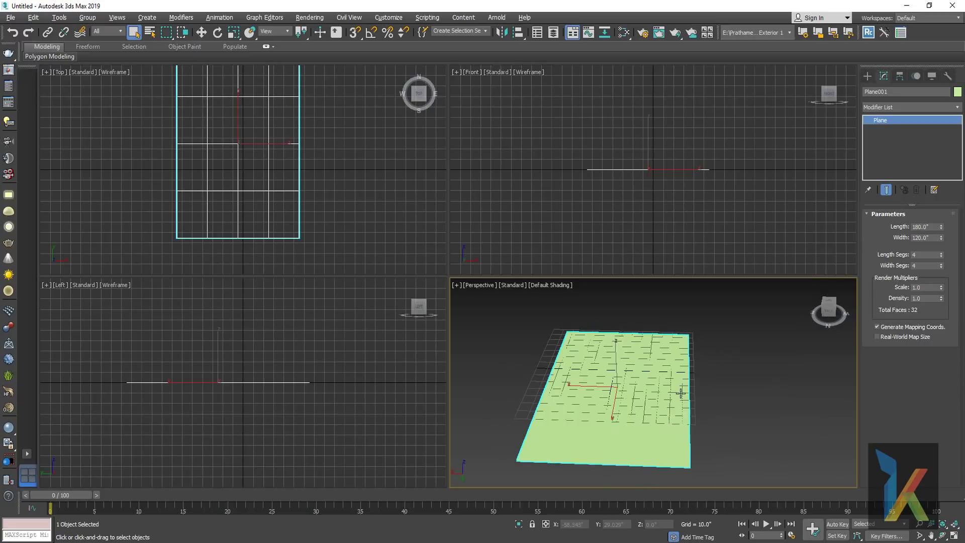
middle_click_drag(342, 154, 351, 215)
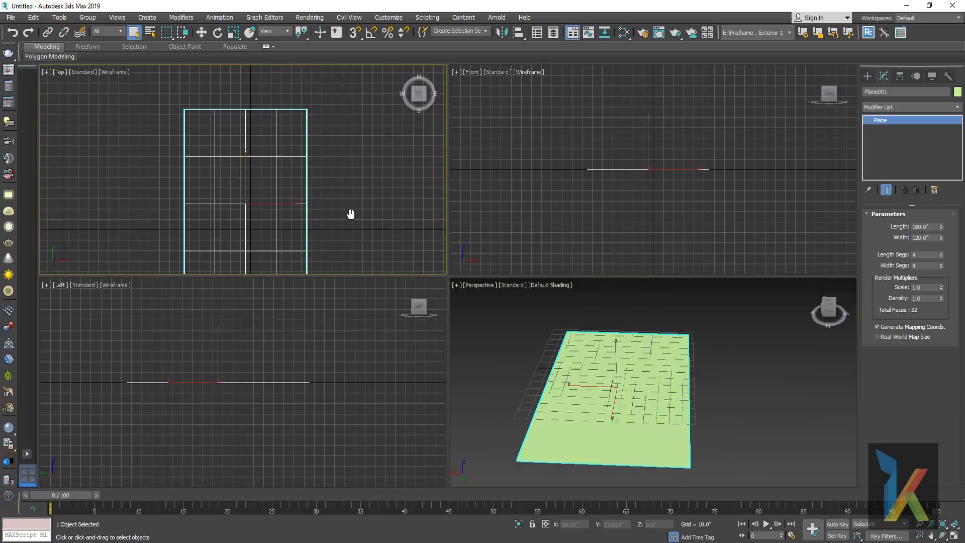
left_click(869, 77)
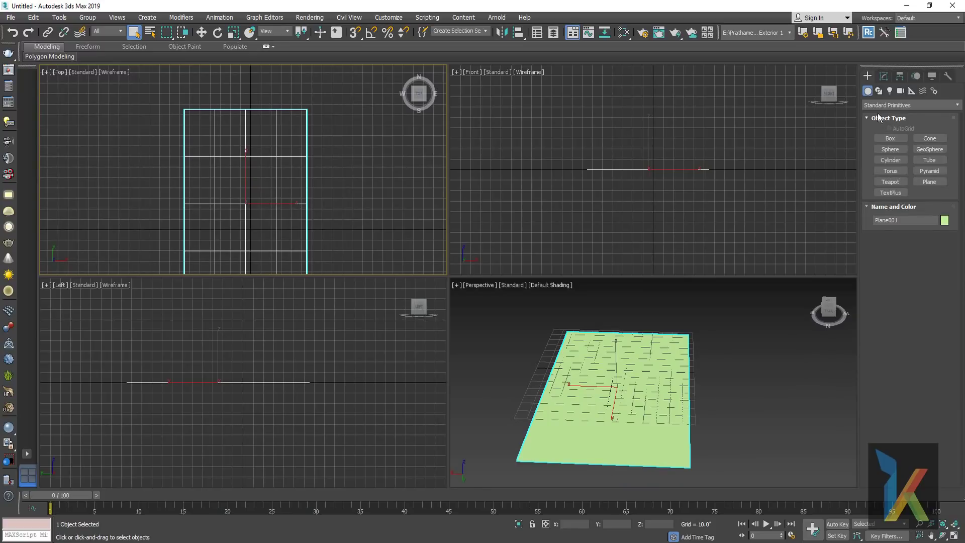
- Start a Line shape and enable 2.5D snapping with Endpoint snap
left_click(878, 91)
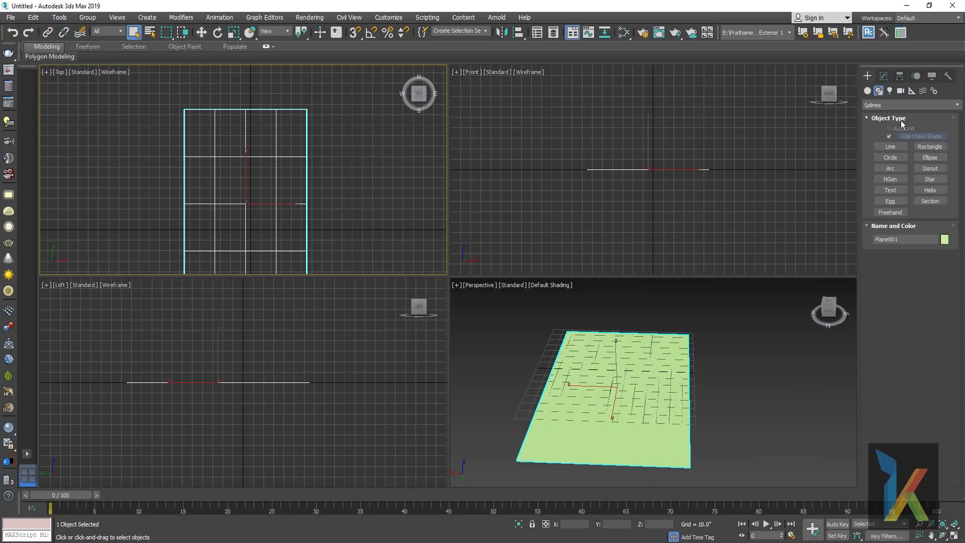
left_click(902, 146)
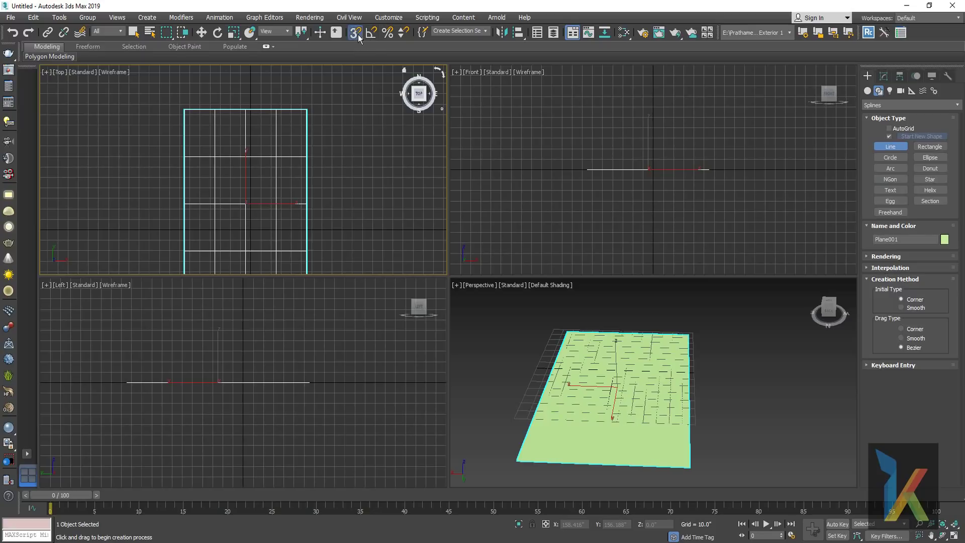
left_click_drag(359, 37, 356, 62)
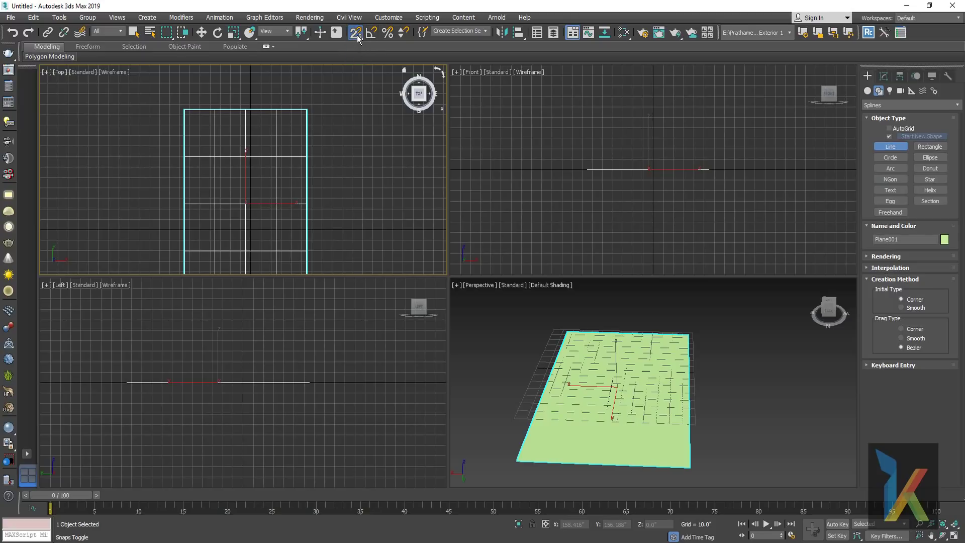
right_click(357, 36)
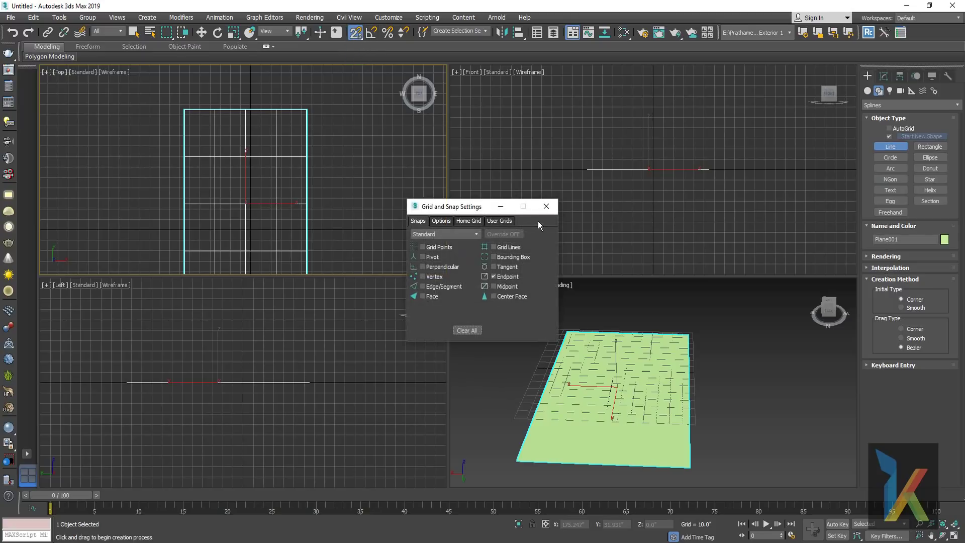
left_click(445, 222)
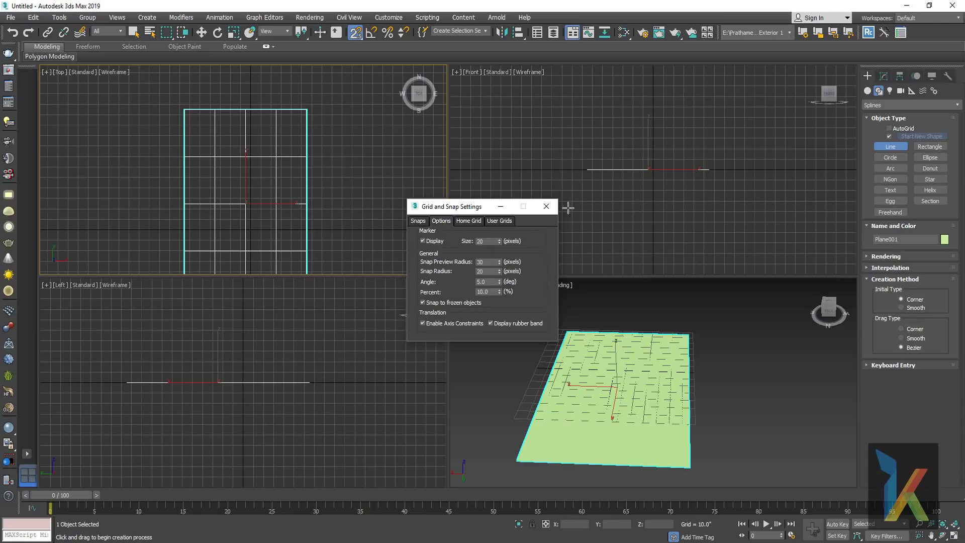
left_click(552, 206)
middle_click_drag(267, 205, 291, 158)
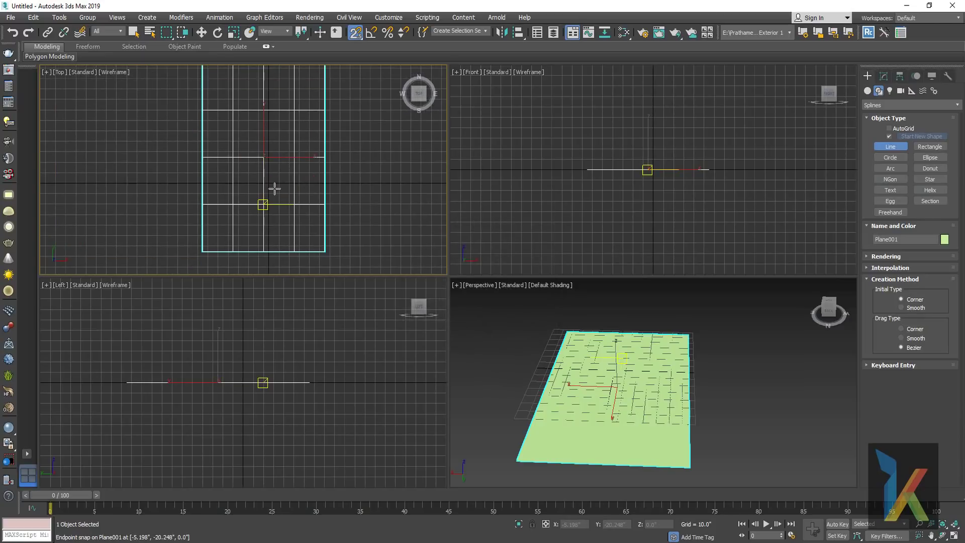
- Snap a line to the floor corners along three edges, leaving one side open
left_click(202, 252)
left_click(222, 129)
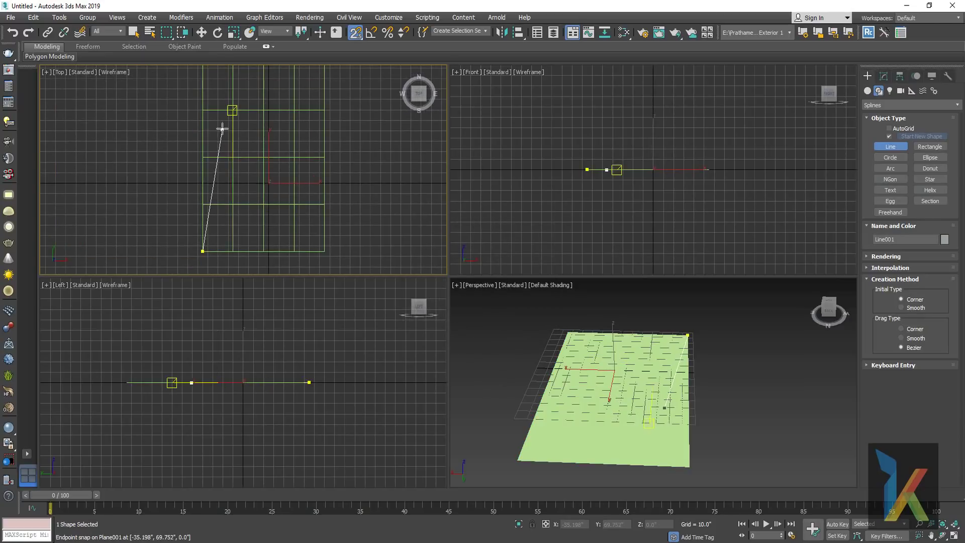
middle_click_drag(222, 142, 227, 204)
key("BackSpace")
left_click(208, 123)
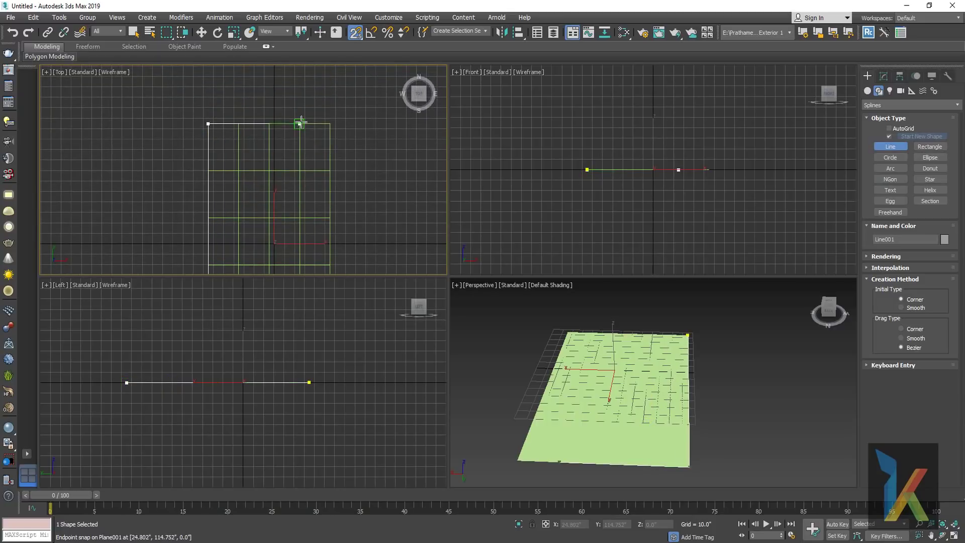
left_click(329, 124)
middle_click_drag(338, 205, 336, 147)
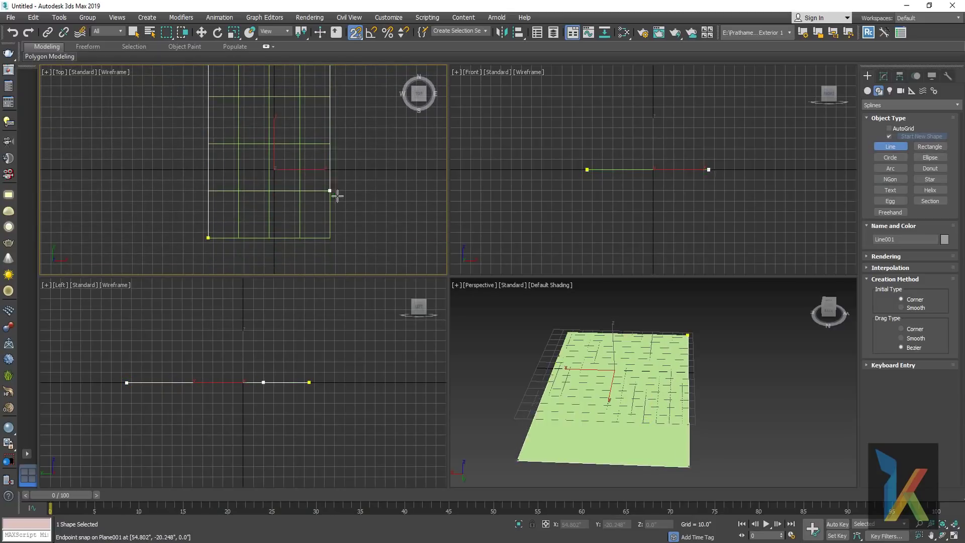
left_click(329, 236)
right_click(364, 202)
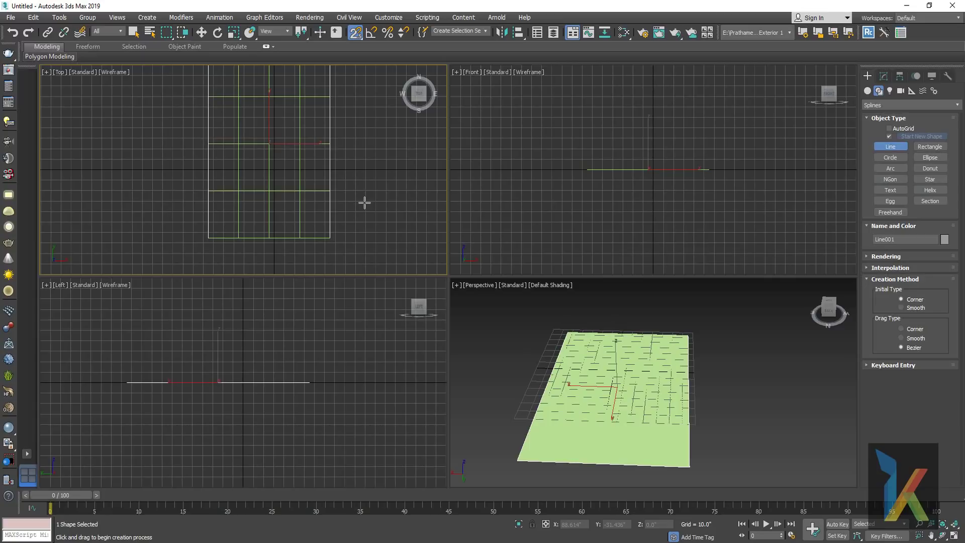
left_click(884, 77)
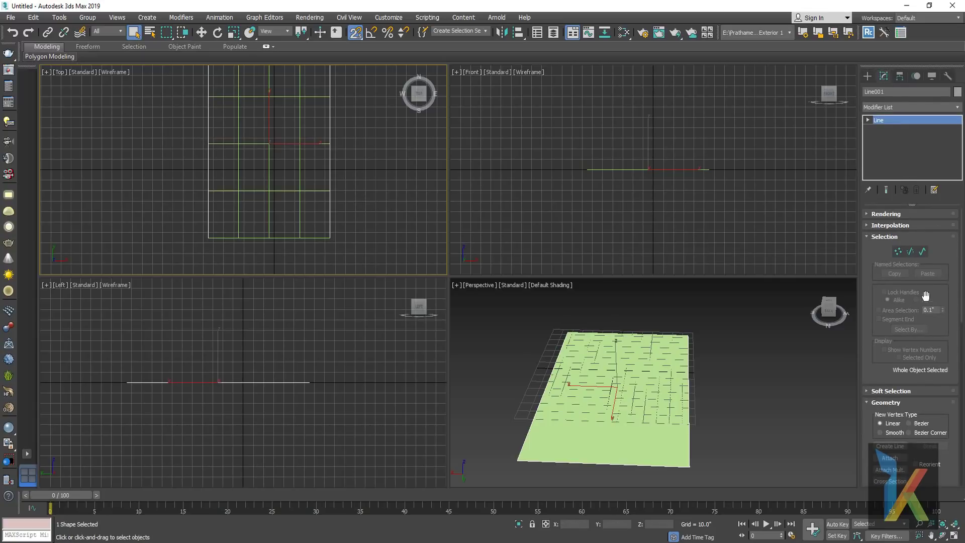
- Outline the Line001 spline by 10 at Spline level, then filter the Modifier List with 'e'
left_click(922, 251)
left_click(284, 233)
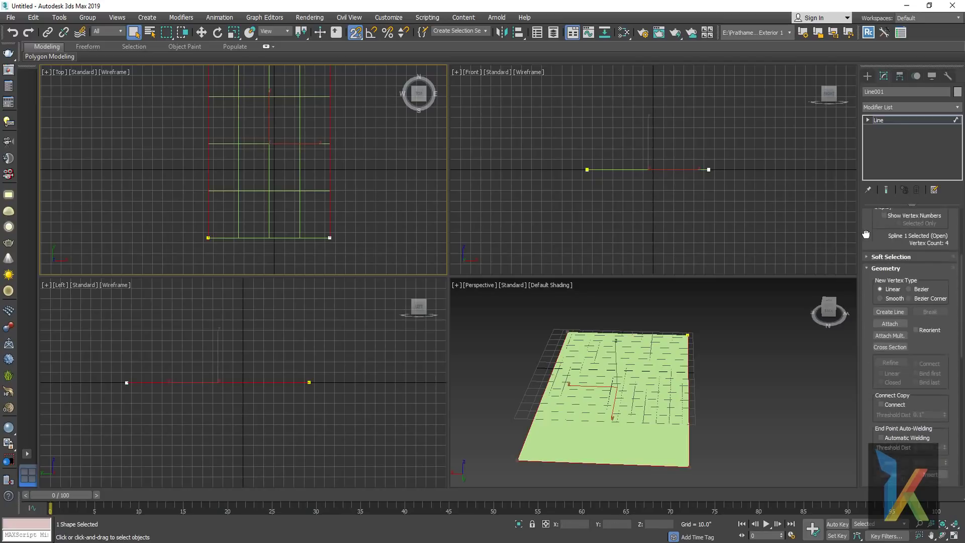
scroll(885, 382, "down", 5)
scroll(872, 399, "down", 4)
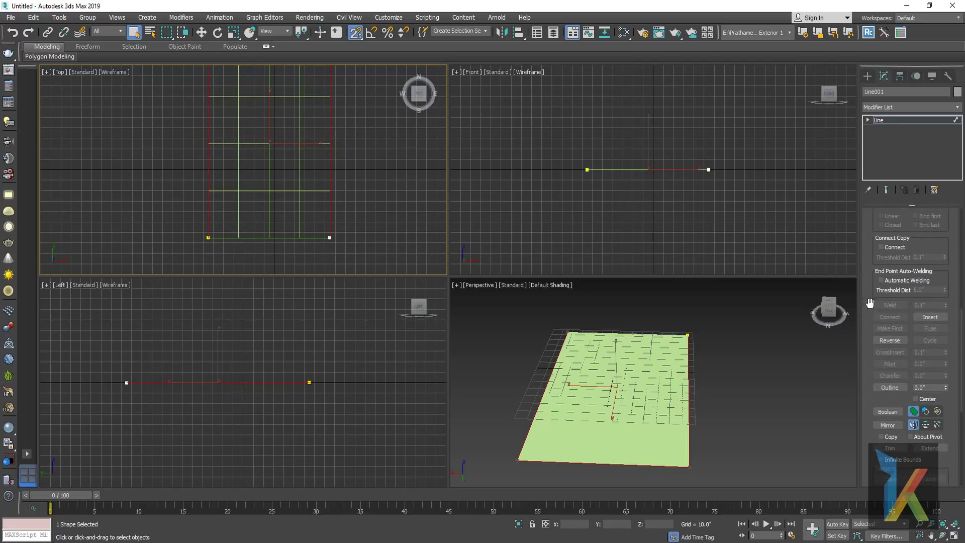
left_click(891, 387)
left_click(927, 388)
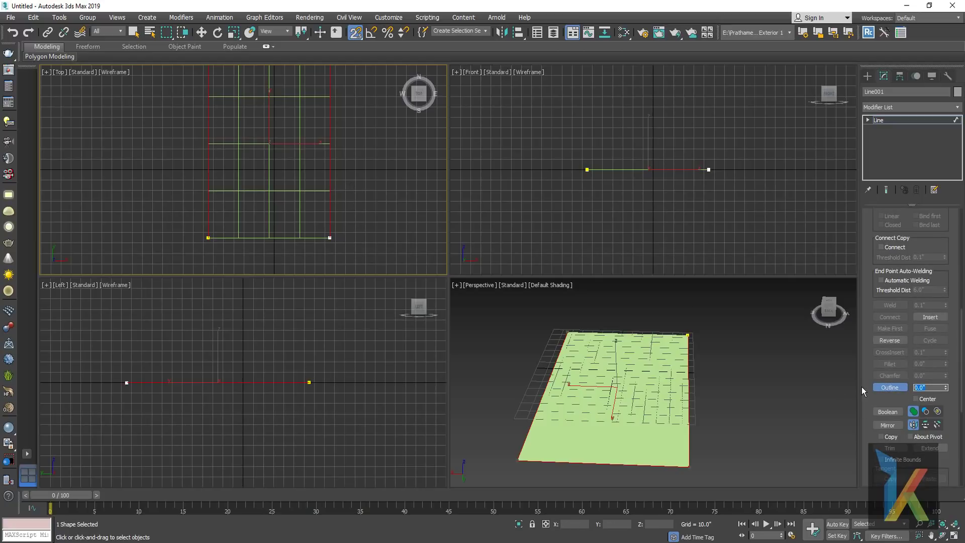
type("10")
key("Return")
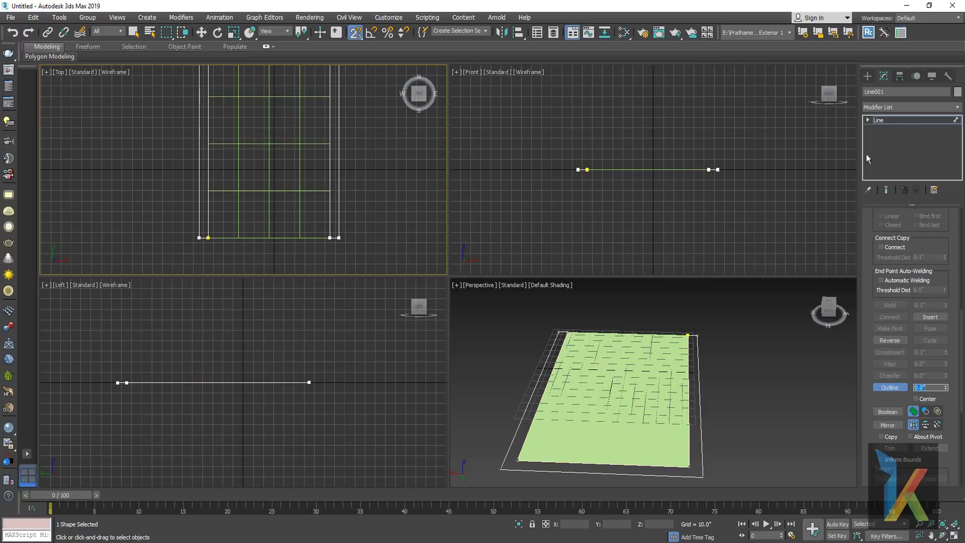
left_click(890, 106)
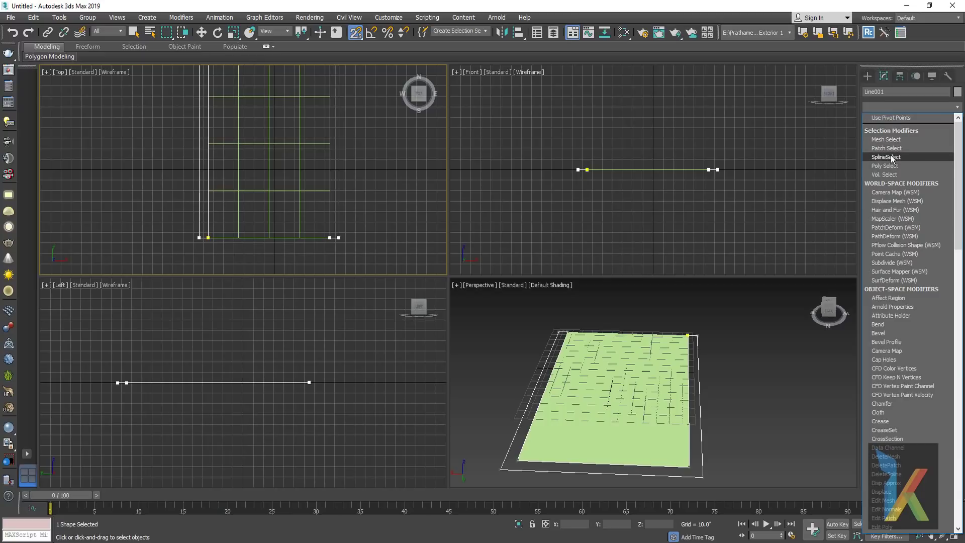
type("Extrude")
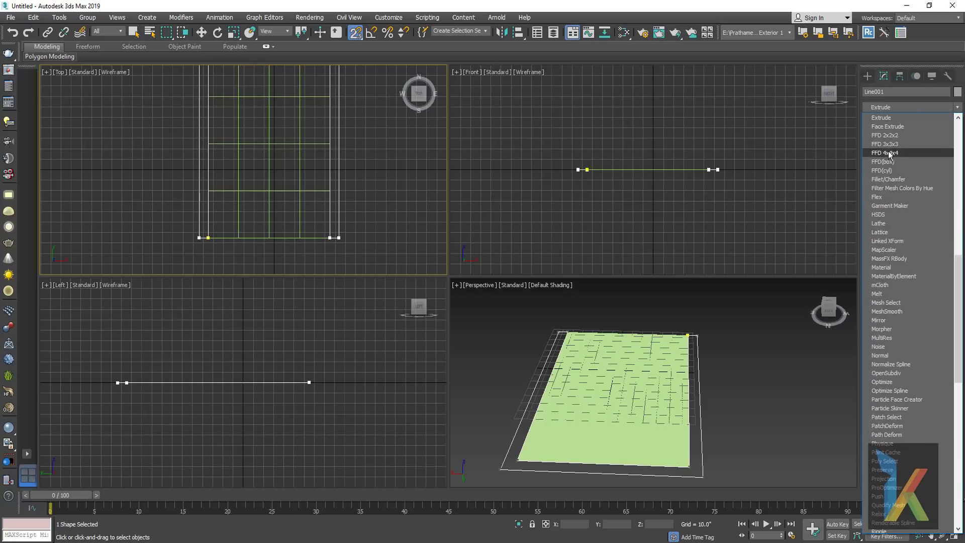
- Add an Extrude modifier to Line001 with Amount 120
left_click(885, 121)
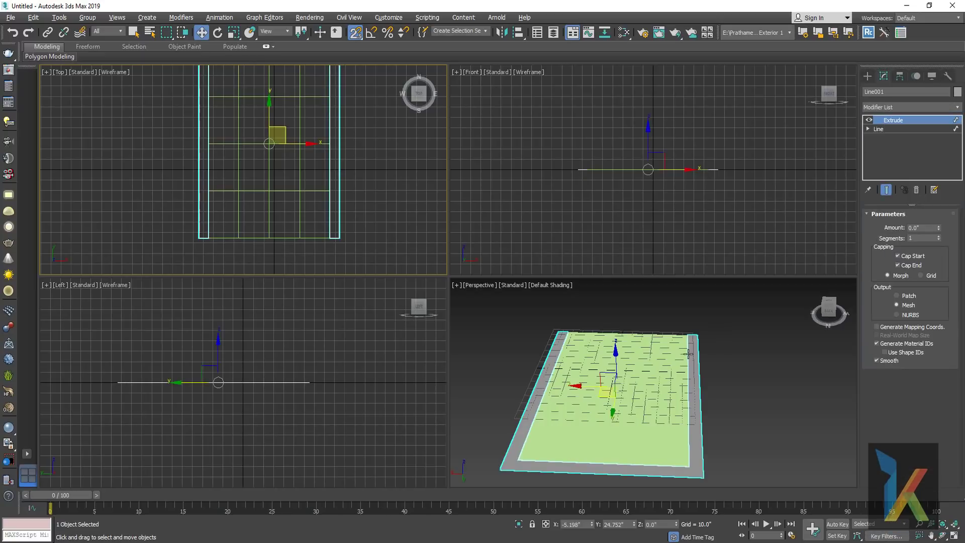
middle_click_drag(688, 353, 947, 266, "alt")
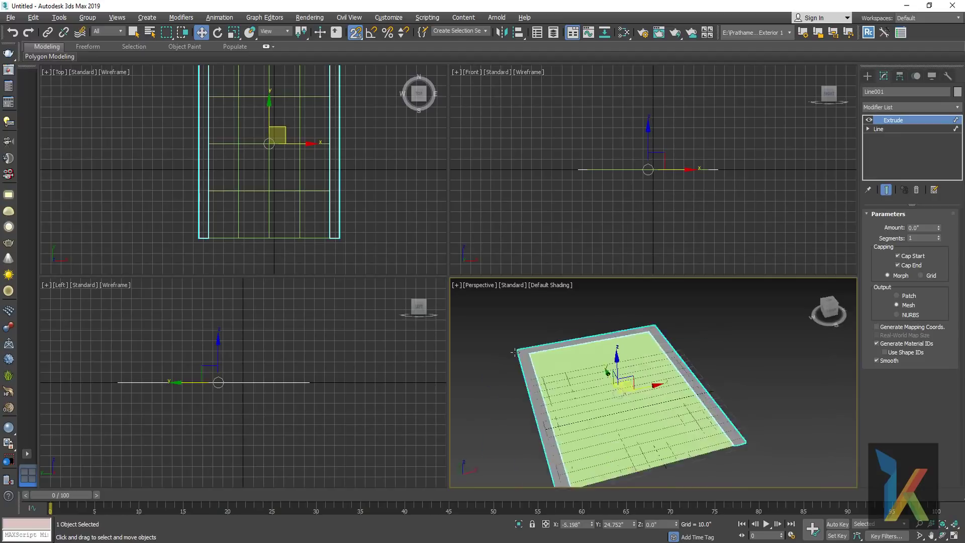
double_click(931, 226)
type("120")
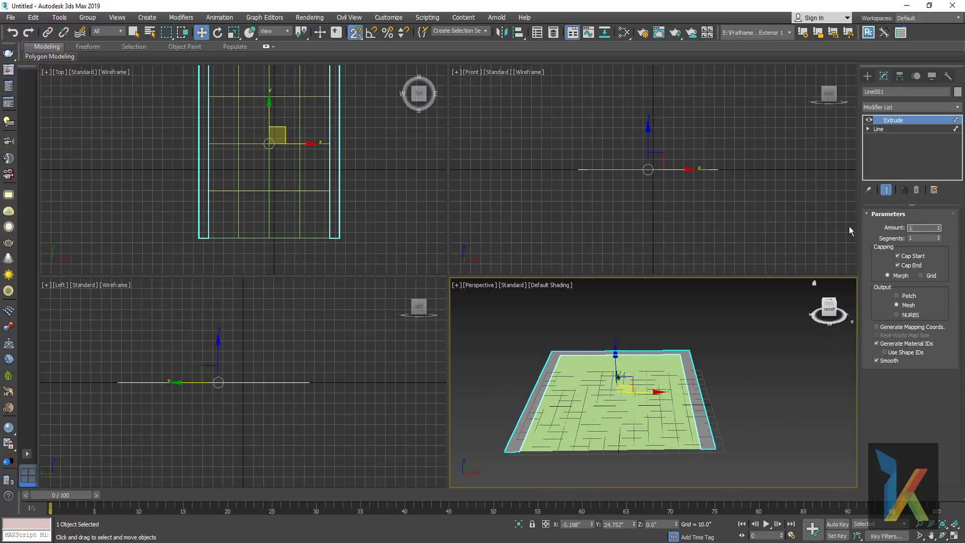
key("Return")
- Orbit, zoom, and maximize the Perspective view with Alt+W to frame the walled room
middle_click_drag(685, 372, 668, 323, "alt")
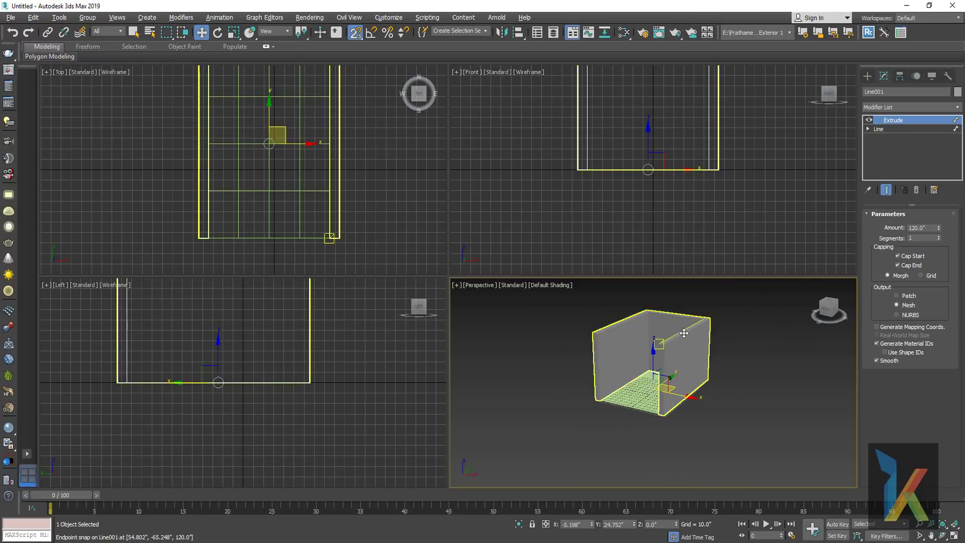
mouse_move(693, 383)
middle_mouse_down("alt")
mouse_move(714, 387)
mouse_move(659, 353)
middle_mouse_up("alt")
scroll(716, 387, "up", 3)
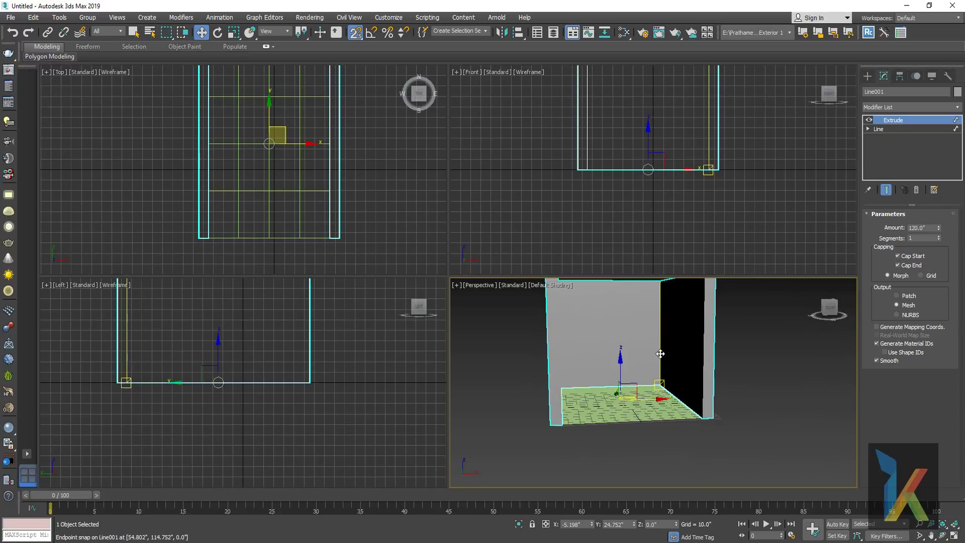
scroll(664, 357, "up", 2)
scroll(672, 364, "up", 2)
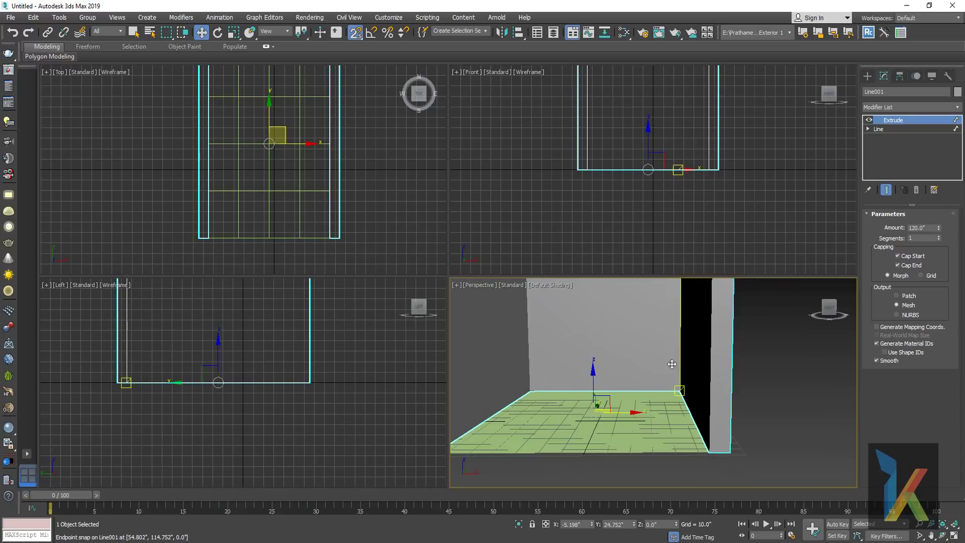
scroll(669, 382, "down", 2)
scroll(664, 420, "down", 2)
mouse_move(672, 420)
middle_mouse_down()
mouse_move(686, 396)
mouse_move(729, 396)
mouse_move(722, 404)
middle_mouse_up()
scroll(692, 402, "up", 3)
scroll(697, 408, "up", 1)
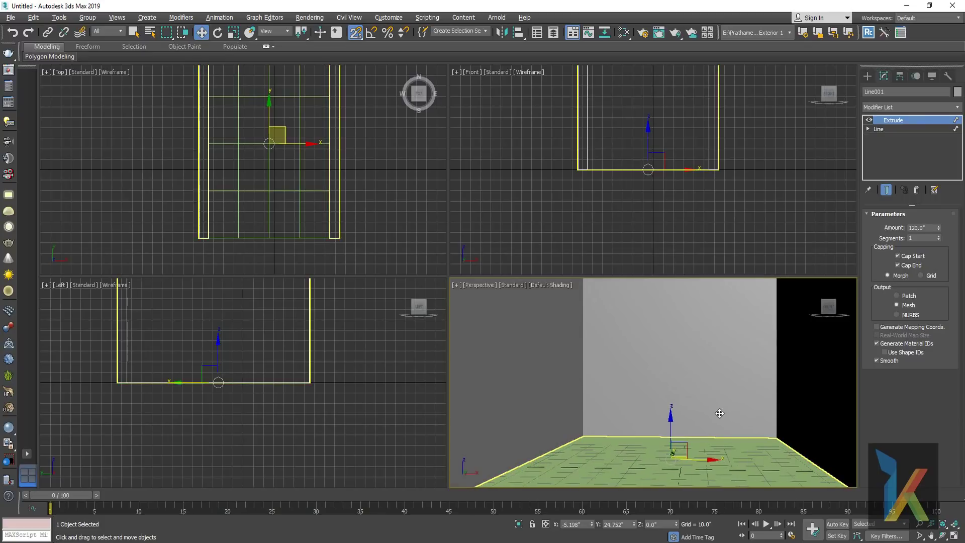
scroll(721, 405, "down", 1)
scroll(721, 407, "down", 1)
scroll(722, 410, "down", 2)
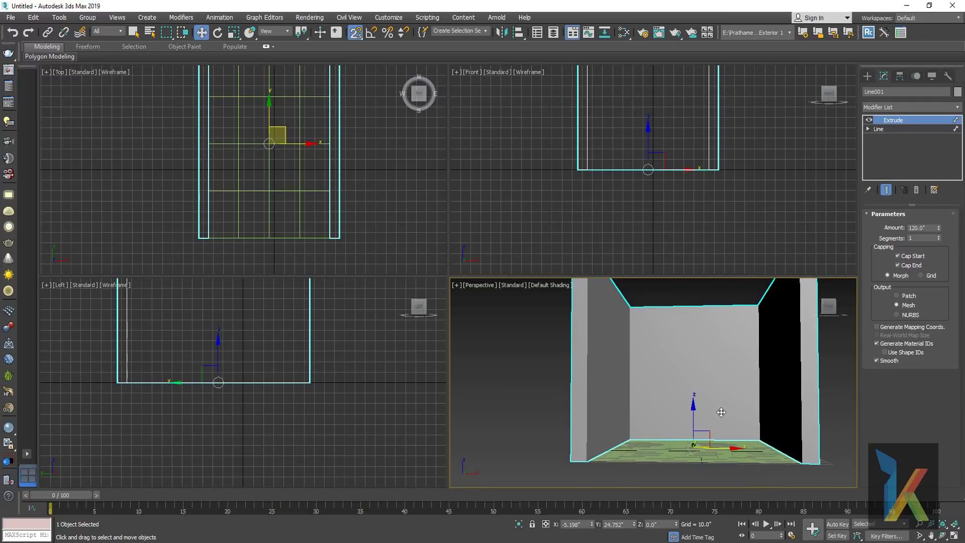
scroll(722, 410, "up", 1)
scroll(724, 402, "up", 1)
scroll(727, 389, "up", 1)
scroll(727, 386, "up", 1)
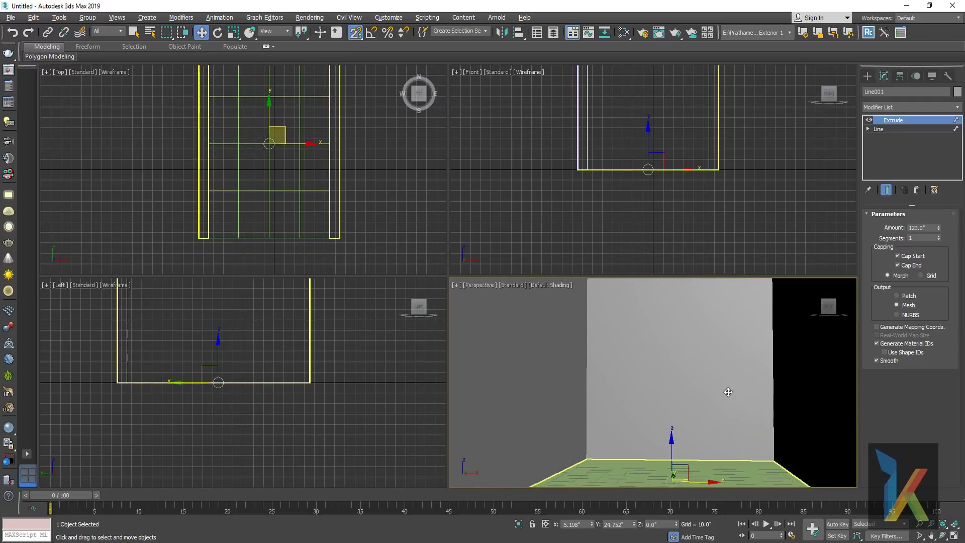
key("alt+w")
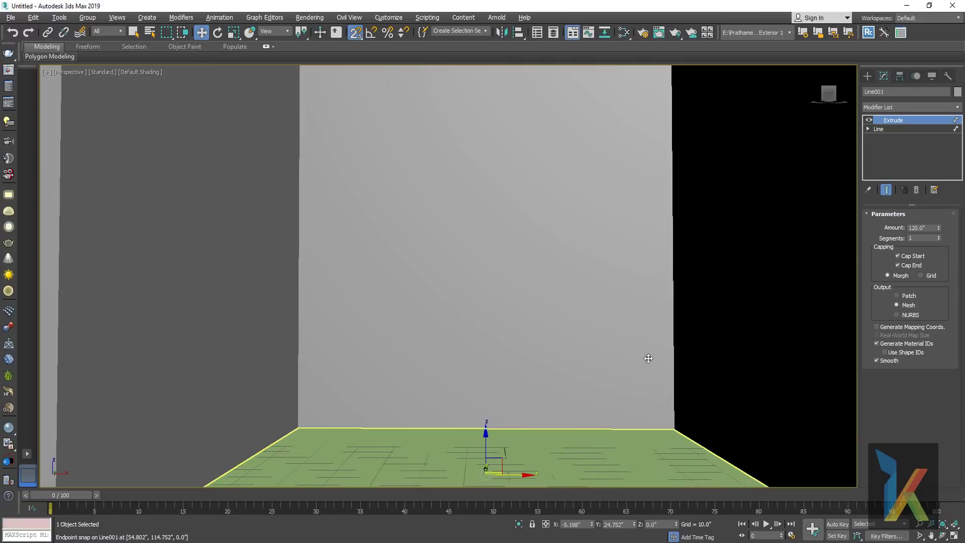
middle_click_drag(642, 360, 634, 356)
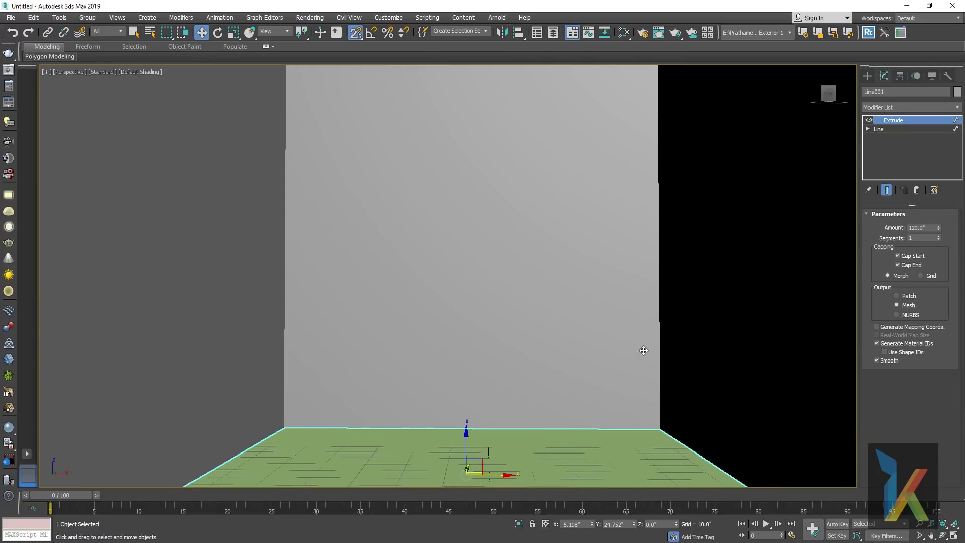
middle_click_drag(666, 322, 664, 319)
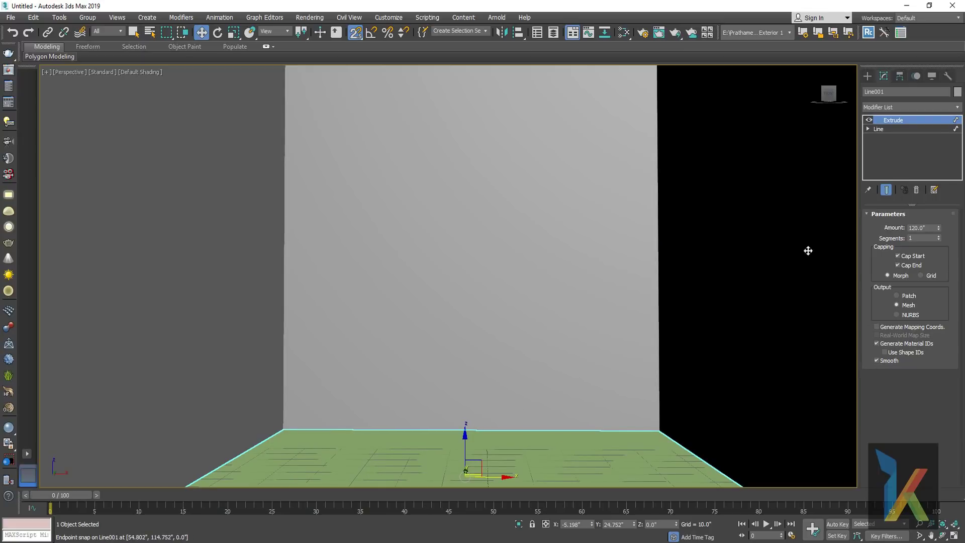
left_click(868, 76)
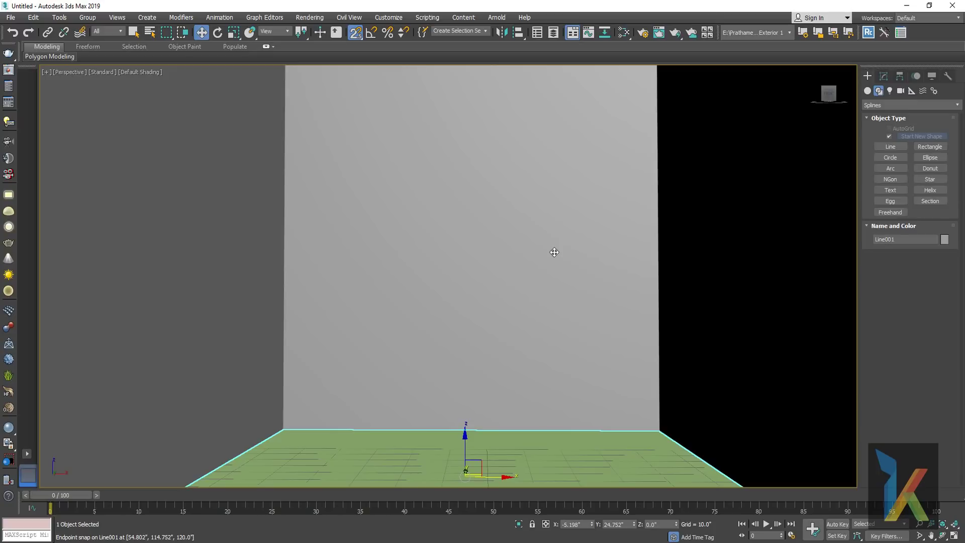
- Review the room dimensions in Notepad, then select Plane001 in Top view and show its parameters
key("alt+Tab")
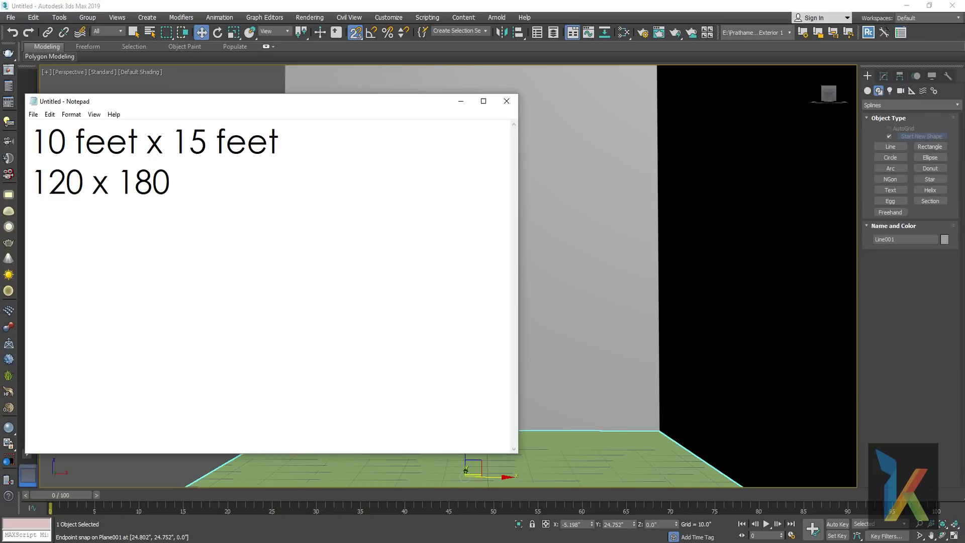
key("alt+Tab")
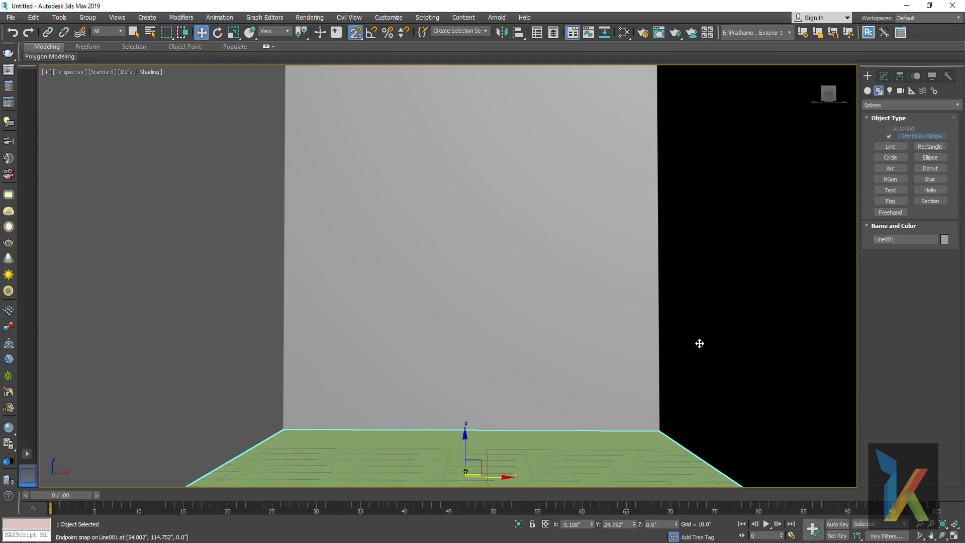
key("t")
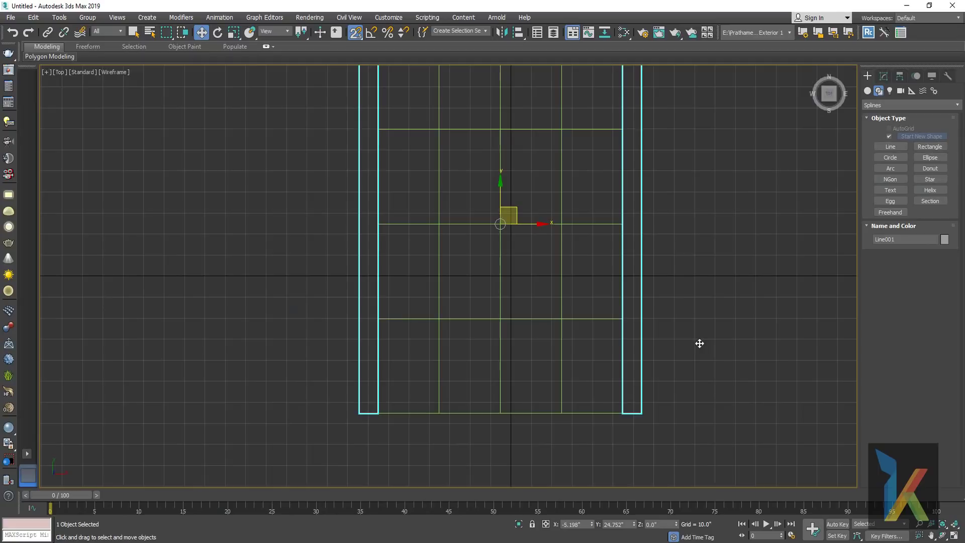
scroll(616, 289, "down", 3)
middle_click_drag(598, 191, 592, 244)
scroll(591, 244, "up", 2)
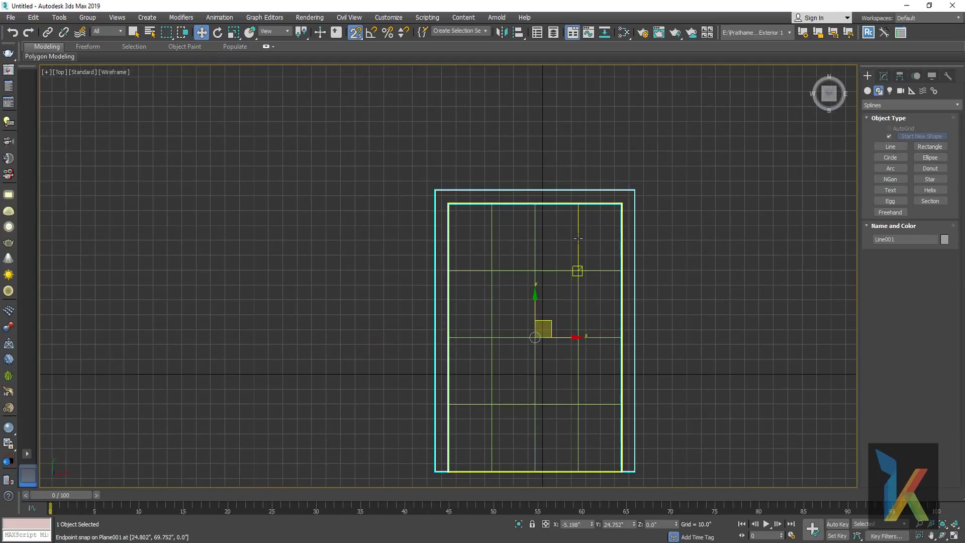
left_click(622, 234)
left_click(883, 76)
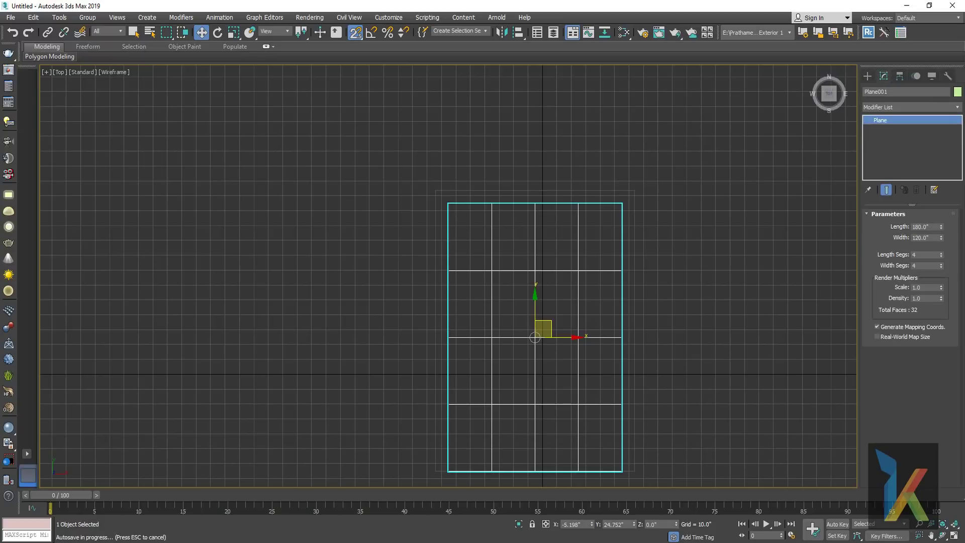
- Work out 13 × 12 = 156 inches in Calculator and select the plane's Width value
left_click(723, 528)
left_click(680, 256)
left_click(608, 379)
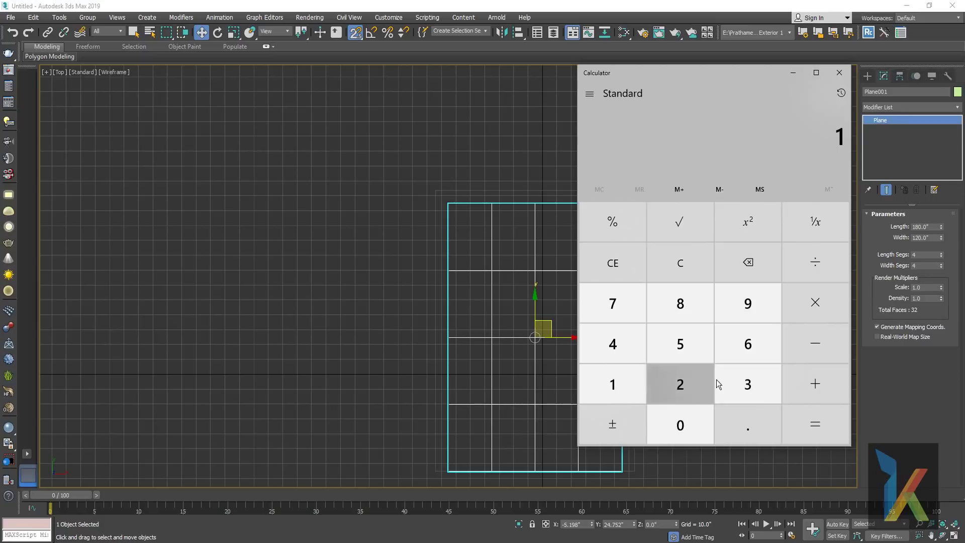
left_click(751, 382)
left_click(809, 315)
left_click(613, 385)
left_click(678, 385)
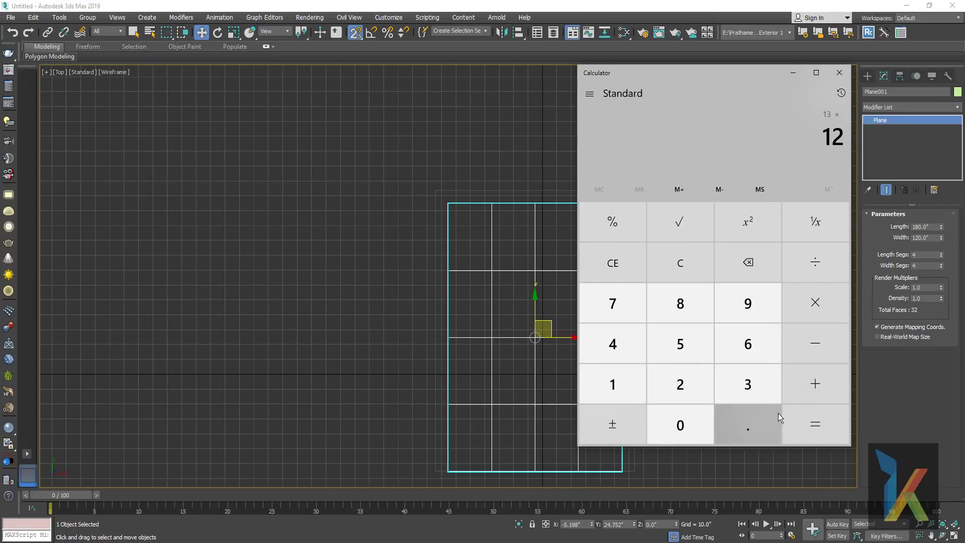
left_click(816, 425)
left_click(793, 72)
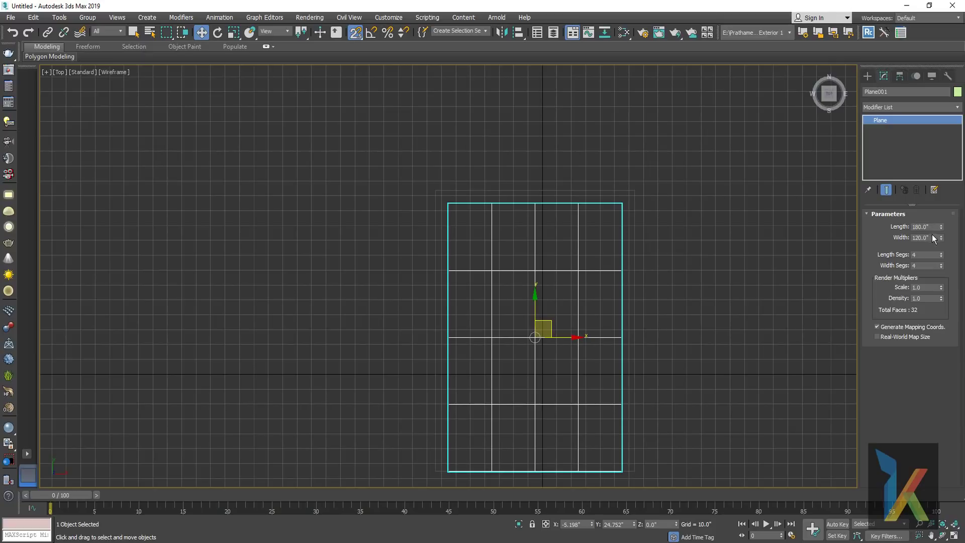
double_click(932, 238)
- Commit the 156 floor width, then snap Line001's left wall vertices onto the floor corner
type("6")
key("Return")
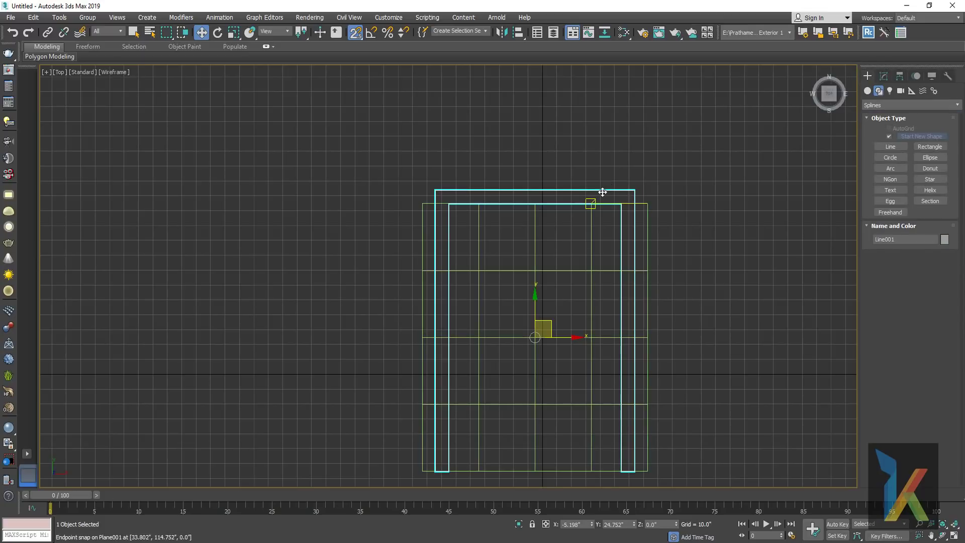
left_click(884, 76)
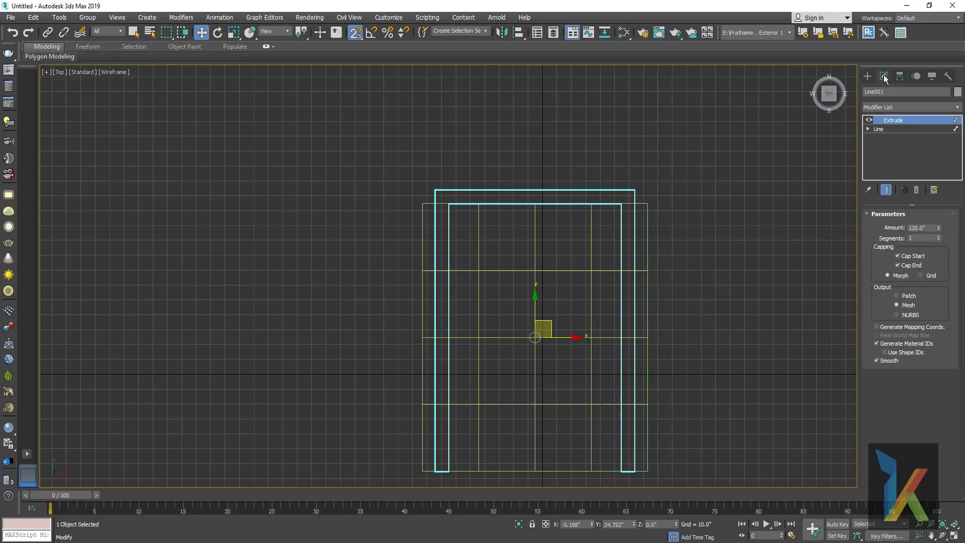
left_click(868, 129)
left_click_drag(453, 394, 475, 498)
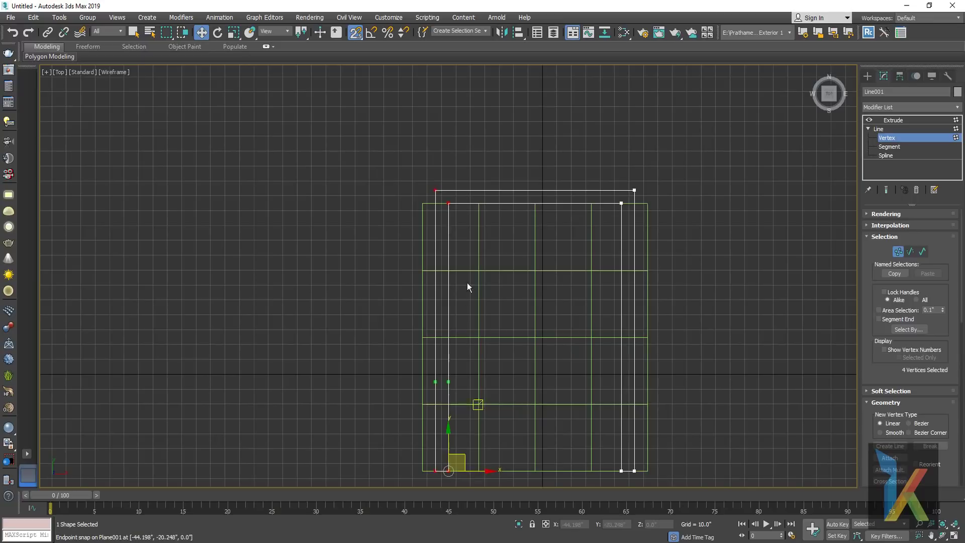
scroll(468, 285, "up", 2)
scroll(454, 215, "up", 2)
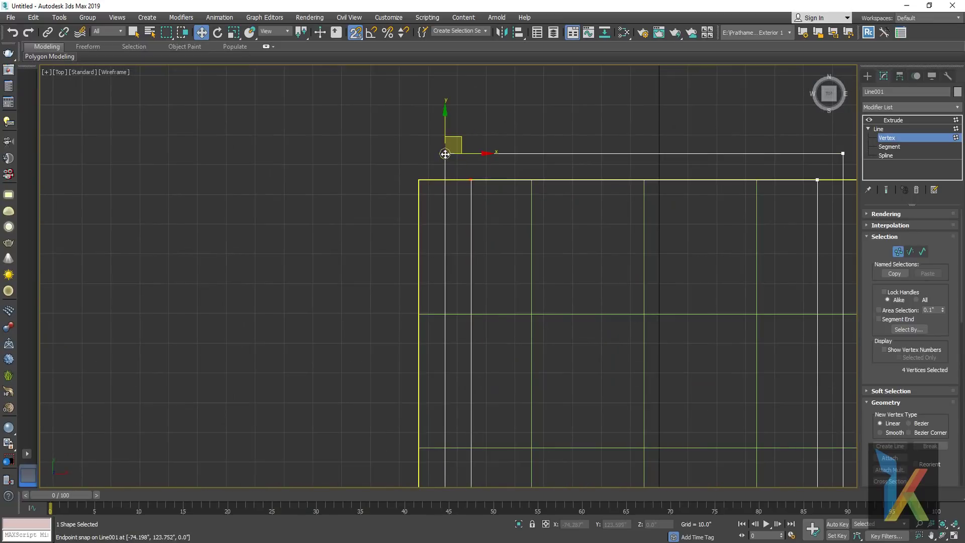
left_click_drag(445, 153, 419, 184)
middle_click_drag(554, 230, 453, 207)
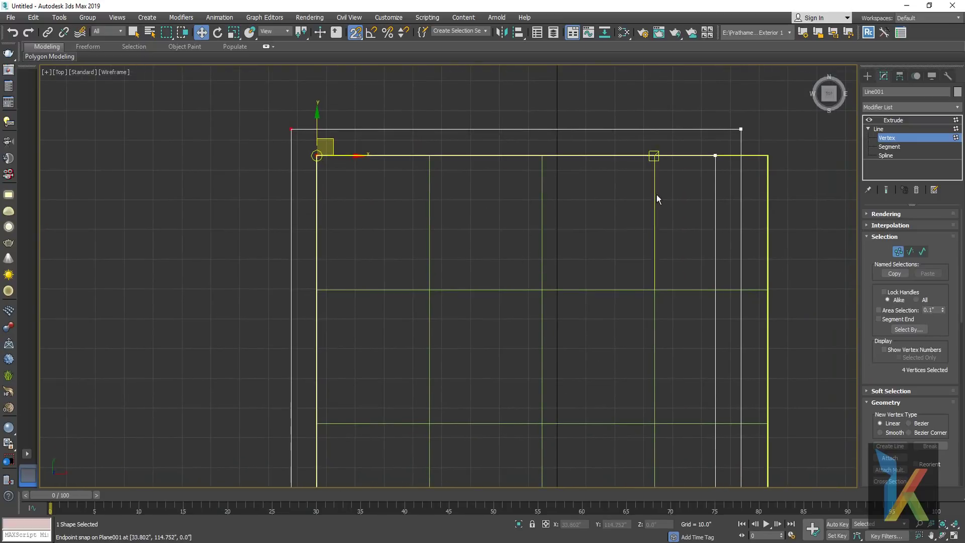
scroll(700, 204, "down", 4)
- Snap Line001's right wall vertices onto the opposite floor corner
left_click_drag(649, 91, 749, 431)
scroll(693, 209, "up", 4)
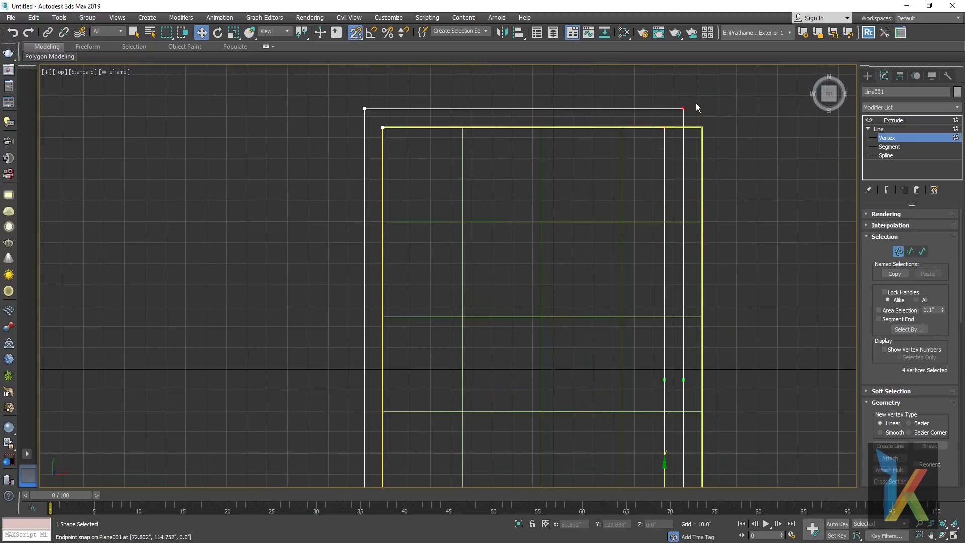
left_click_drag(639, 246, 691, 242)
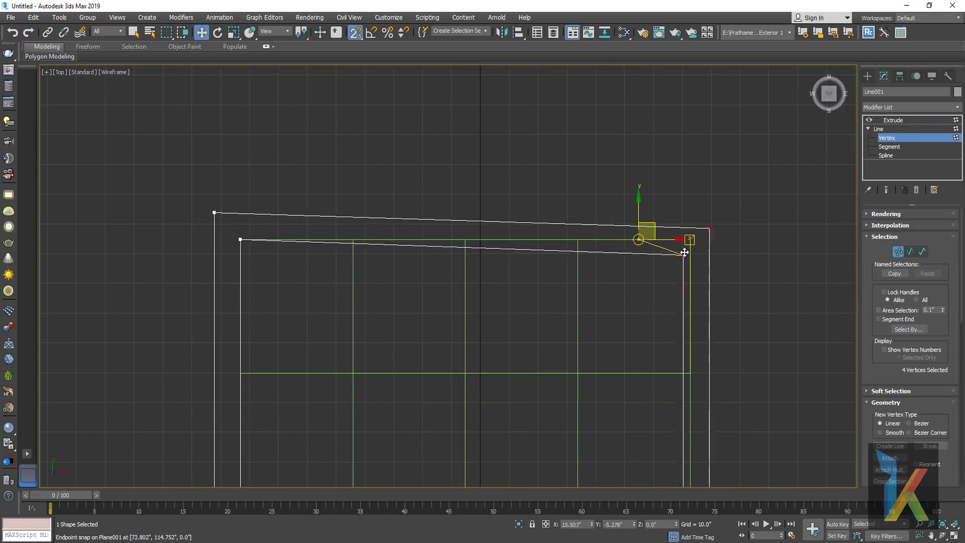
scroll(692, 271, "down", 2)
scroll(678, 237, "down", 3)
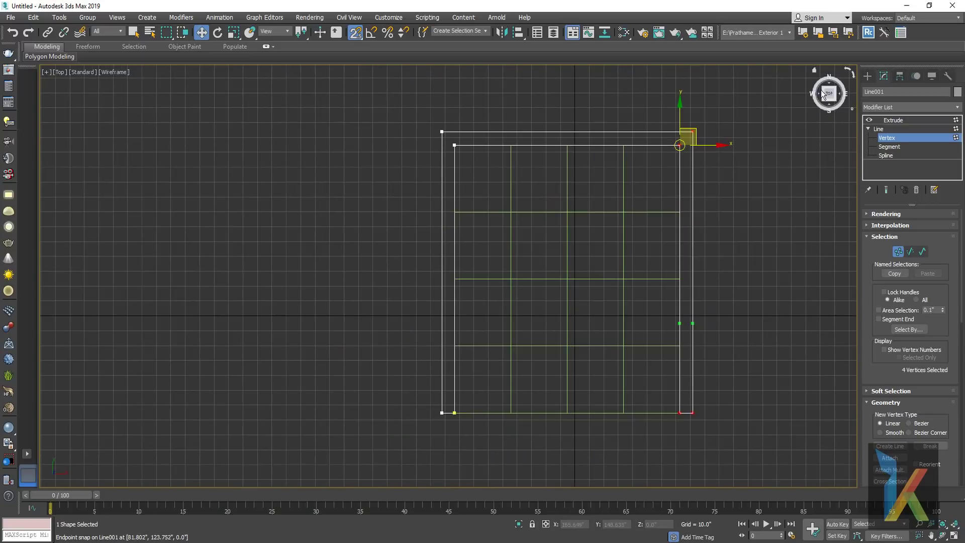
left_click(868, 75)
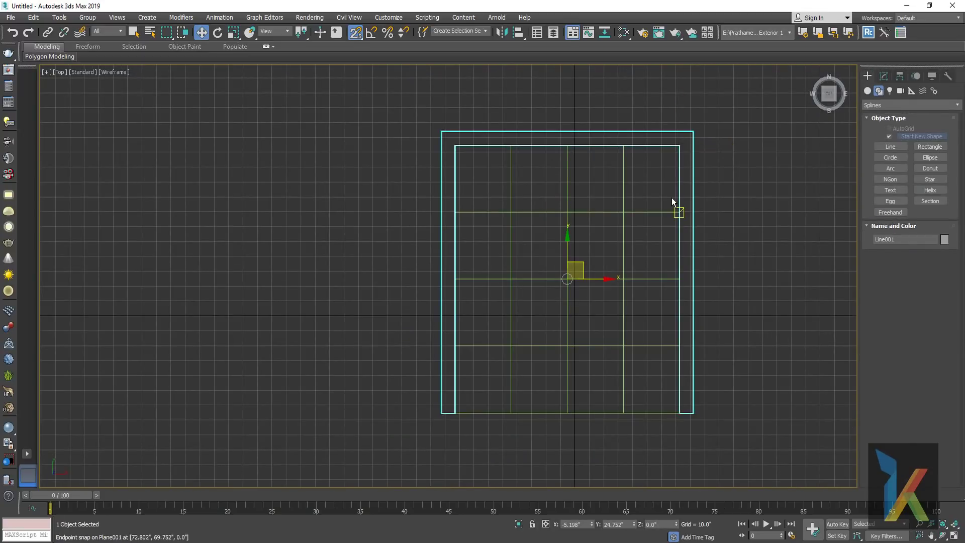
- Check the Perspective and Camera views, then freeze the camera and its target in Top view
key("p")
mouse_move(651, 265)
middle_mouse_down()
mouse_move(669, 266)
mouse_move(642, 276)
mouse_move(635, 259)
mouse_move(659, 271)
mouse_move(640, 266)
middle_mouse_up()
key("c")
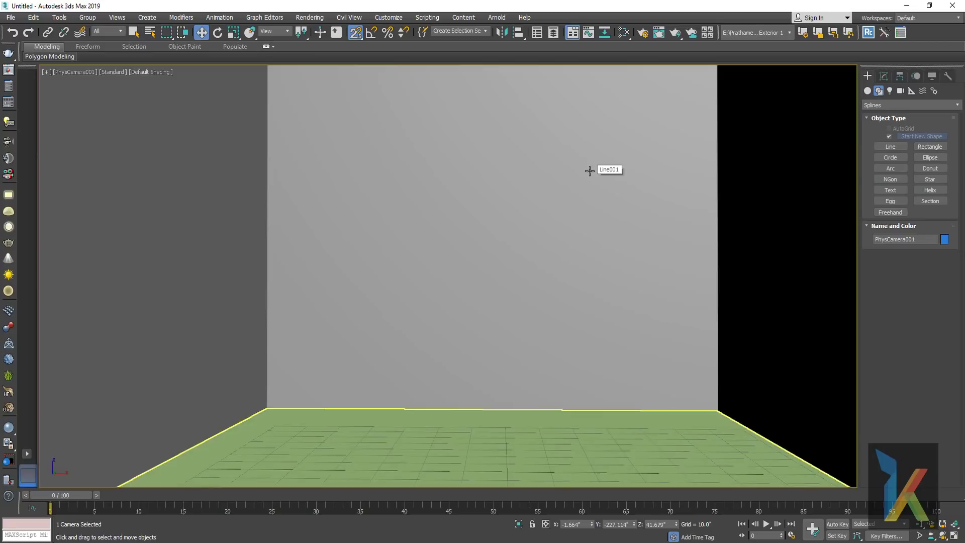
key("t")
scroll(553, 297, "down", 2)
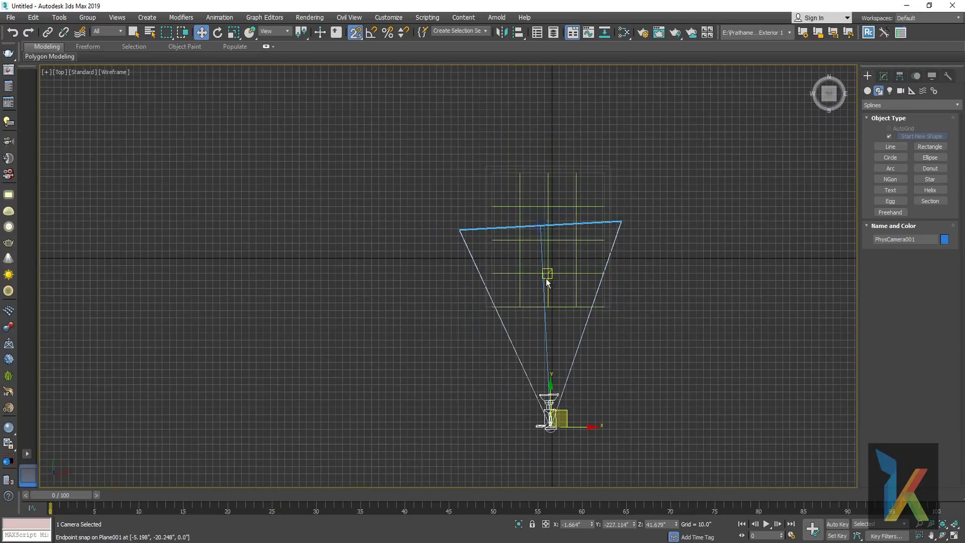
left_click(723, 256)
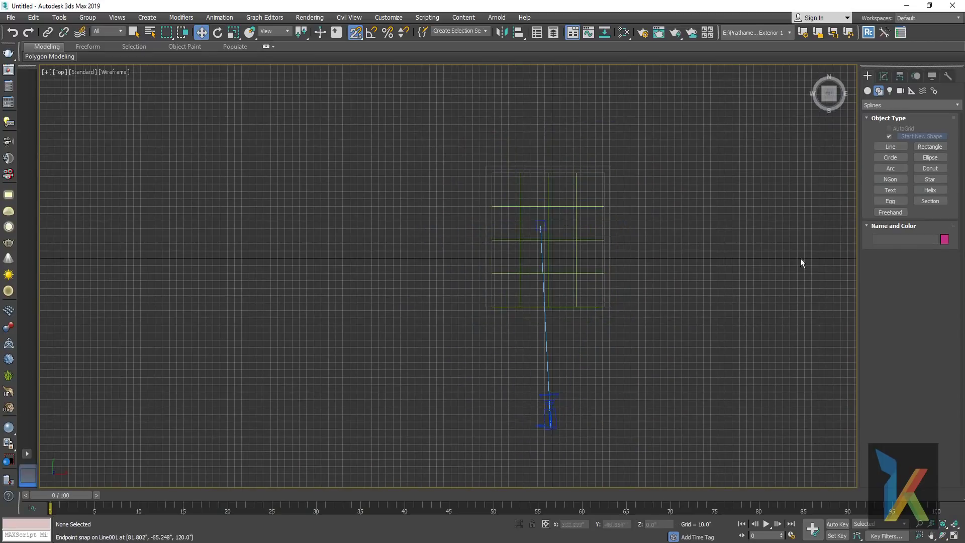
left_click(549, 413)
right_click(550, 418)
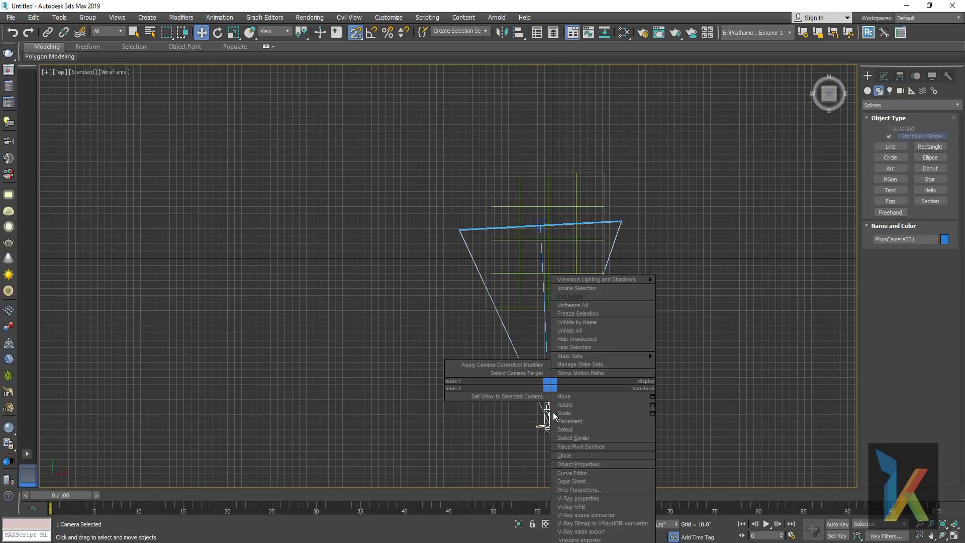
left_click(591, 314)
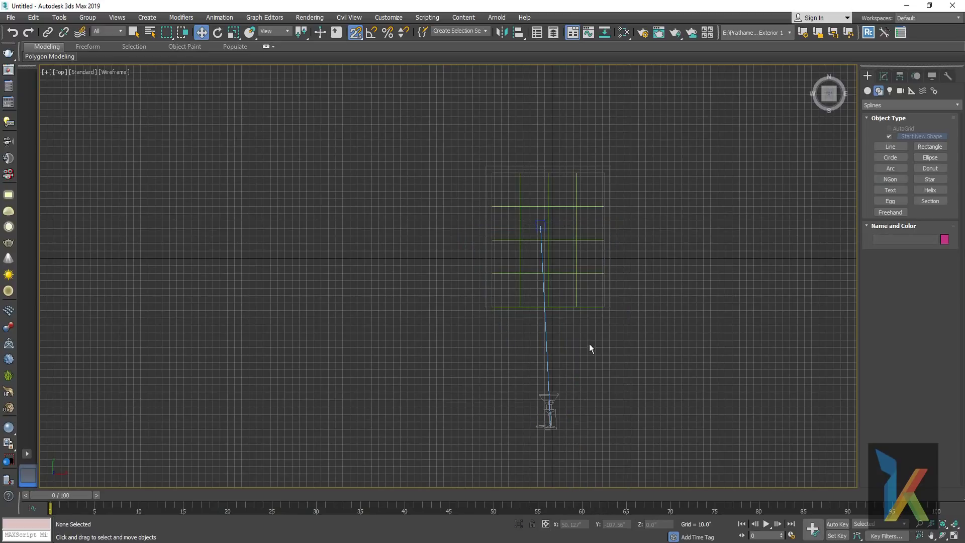
left_click(540, 224)
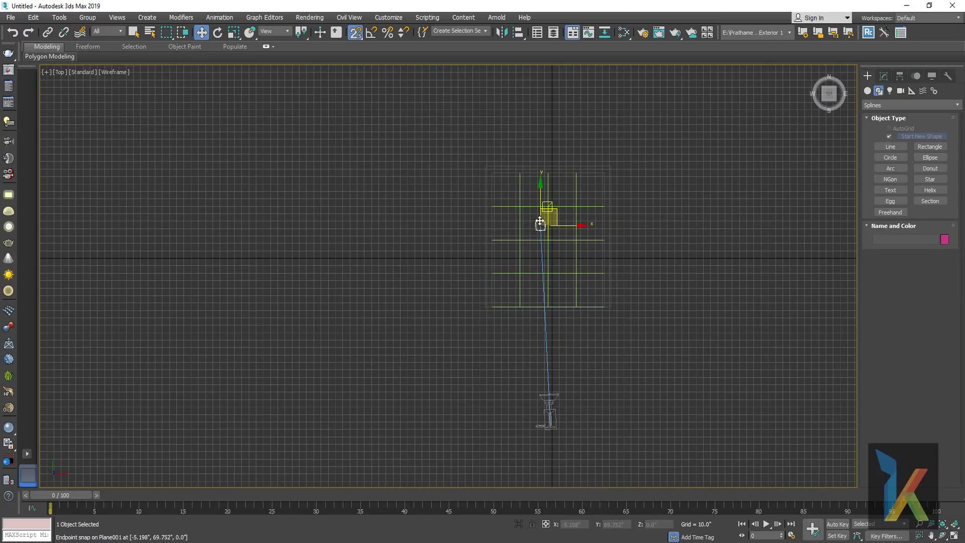
right_click(539, 223)
left_click(564, 146)
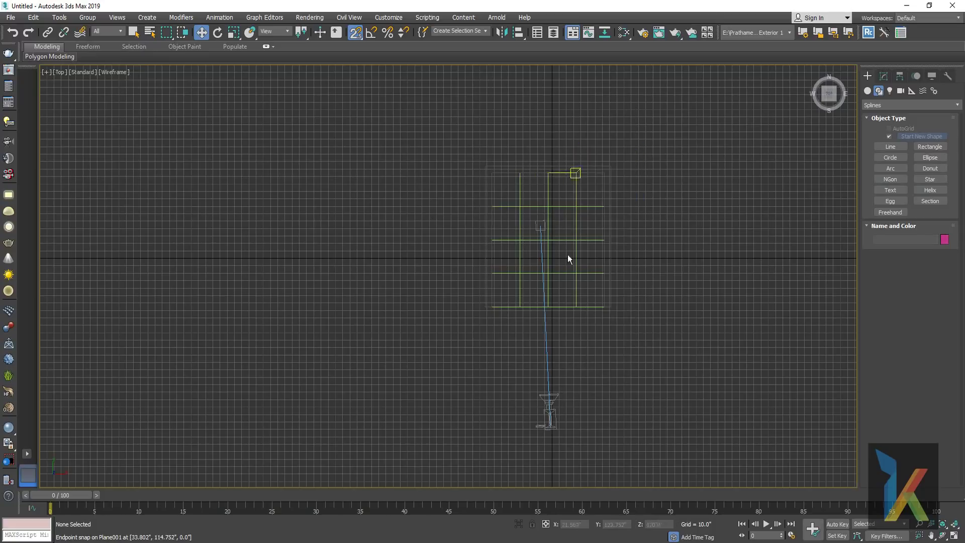
- Snap Plane001 against the wall outline Line001, then turn off the Snaps Toggle
left_click_drag(588, 190, 540, 285)
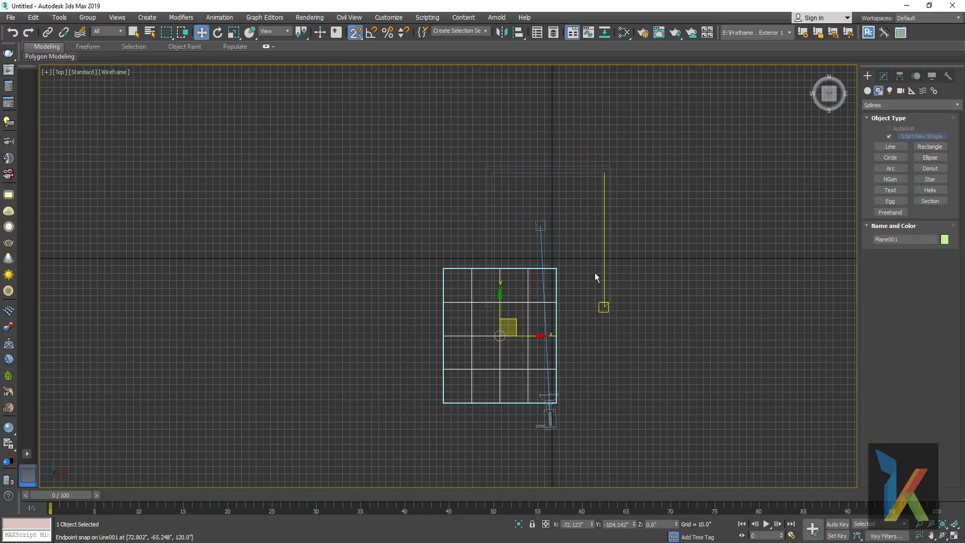
left_click_drag(605, 274, 608, 305)
left_click(656, 279)
middle_click_drag(656, 278, 610, 293)
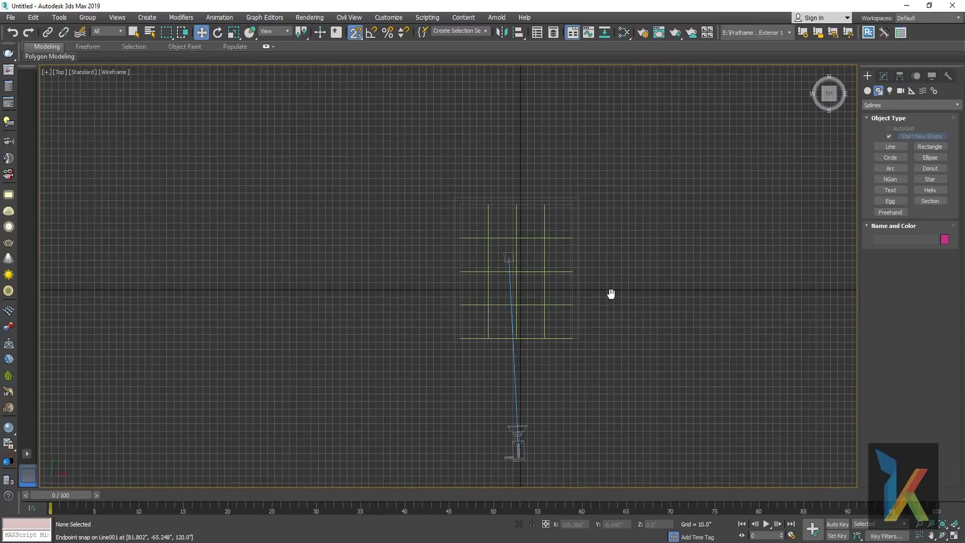
scroll(611, 293, "up", 3)
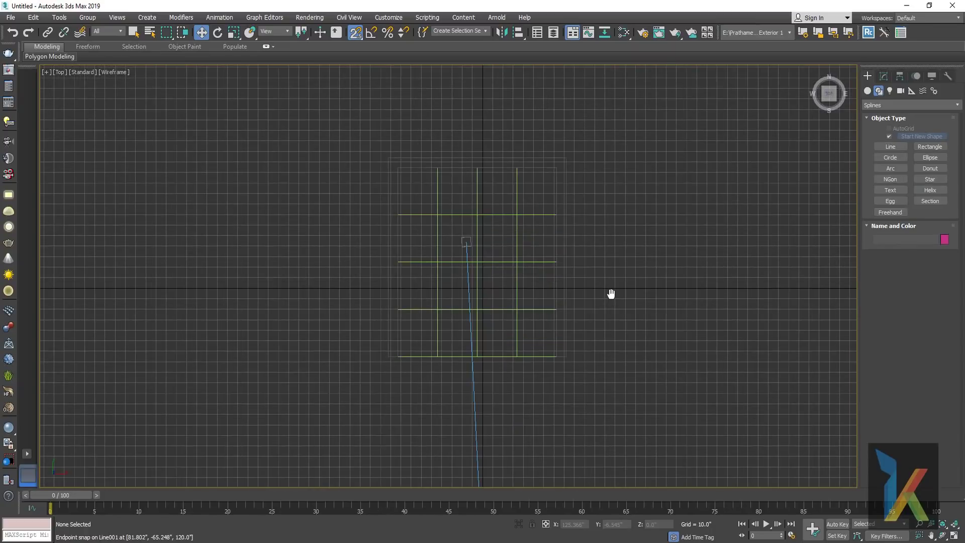
left_click(356, 32)
scroll(463, 247, "up", 2)
middle_click_drag(464, 248, 465, 248)
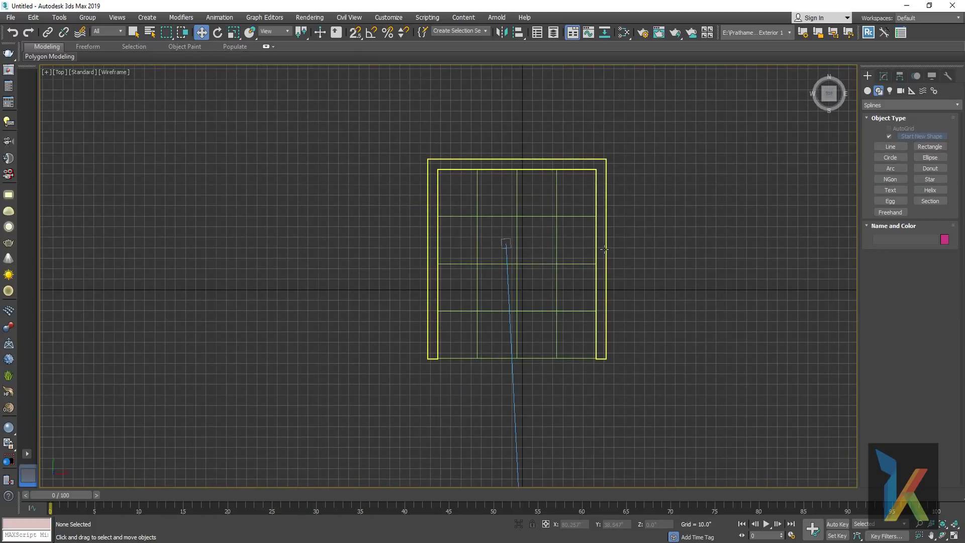
- Give Line001 a light purple object colour
left_click(945, 239)
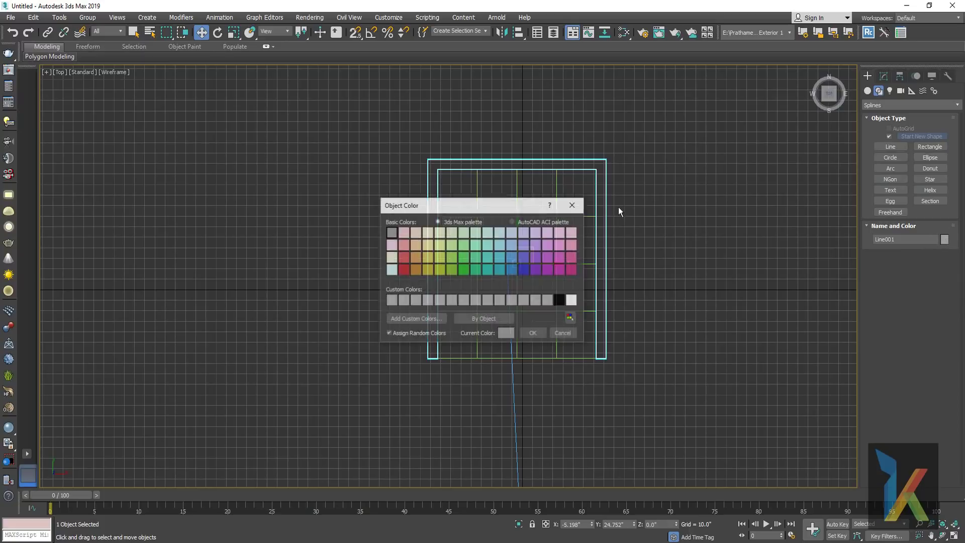
left_click(536, 233)
left_click(531, 334)
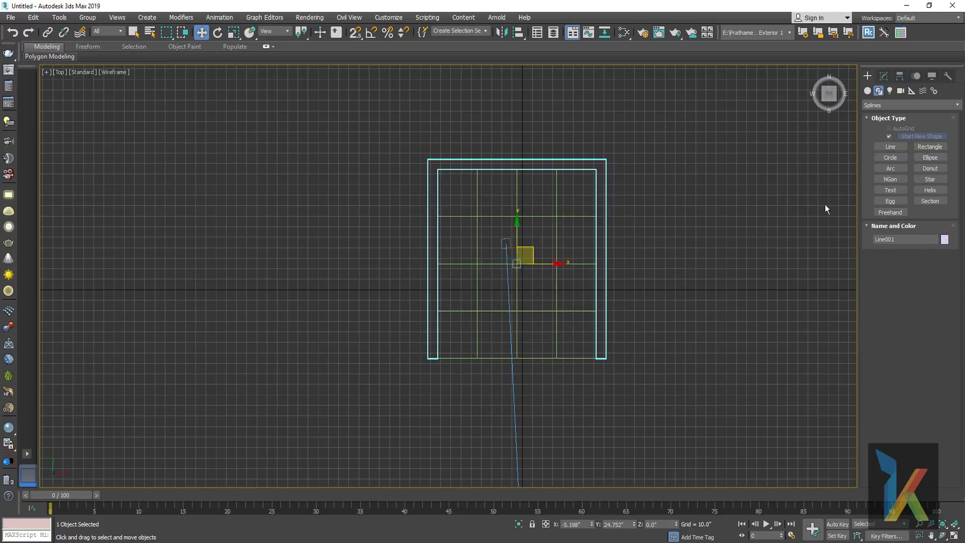
right_click(693, 237)
left_click(694, 241)
- Show the Front view shaded, then switch to the Left view in wireframe
key("f")
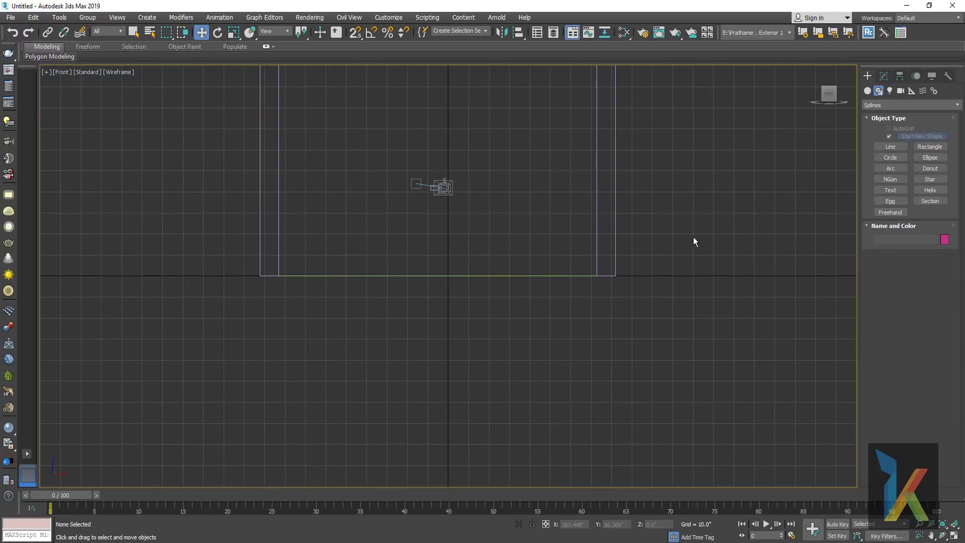
key("F3")
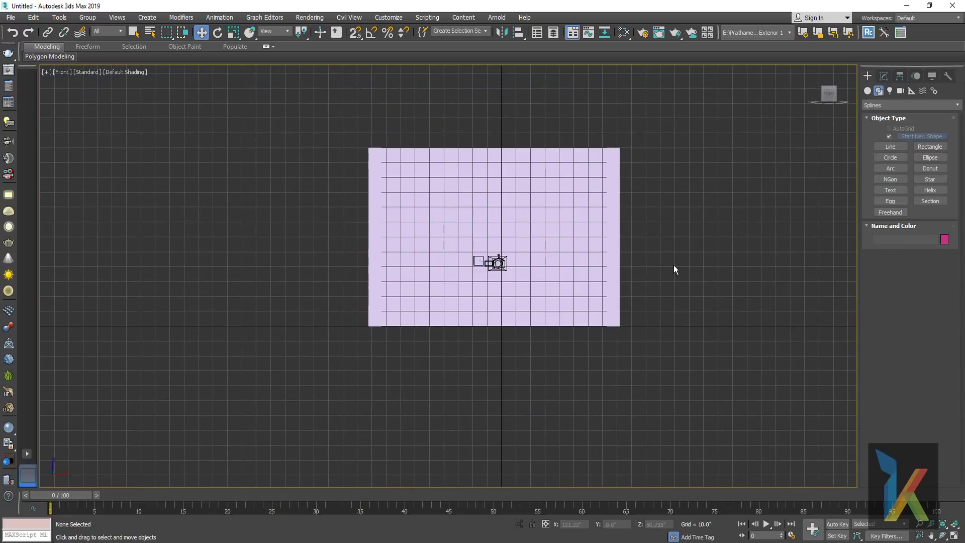
mouse_move(674, 269)
middle_mouse_down()
mouse_move(665, 334)
mouse_move(697, 329)
middle_mouse_up()
key("l")
key("F3")
scroll(664, 331, "down", 2)
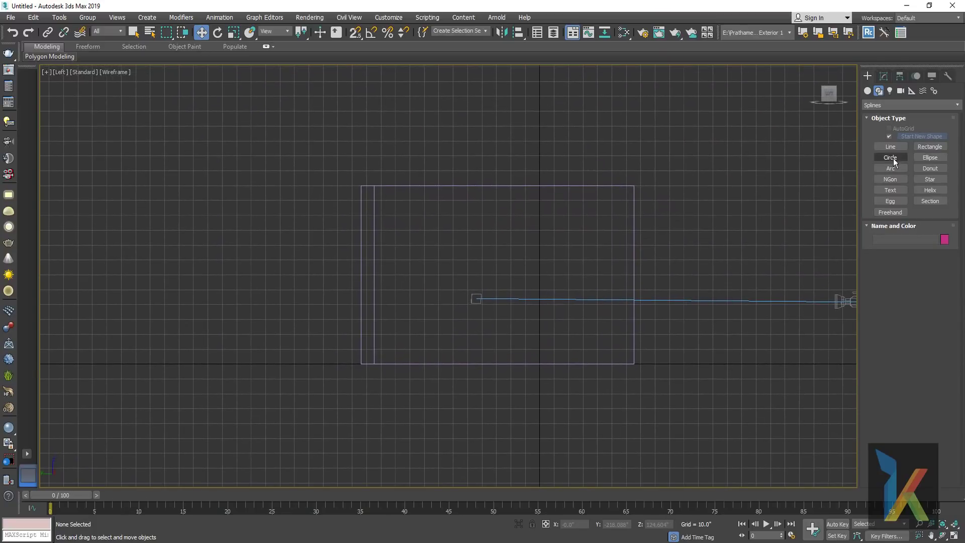
- Draw a rectangle across the side wall and convert it to an editable spline
left_click(929, 147)
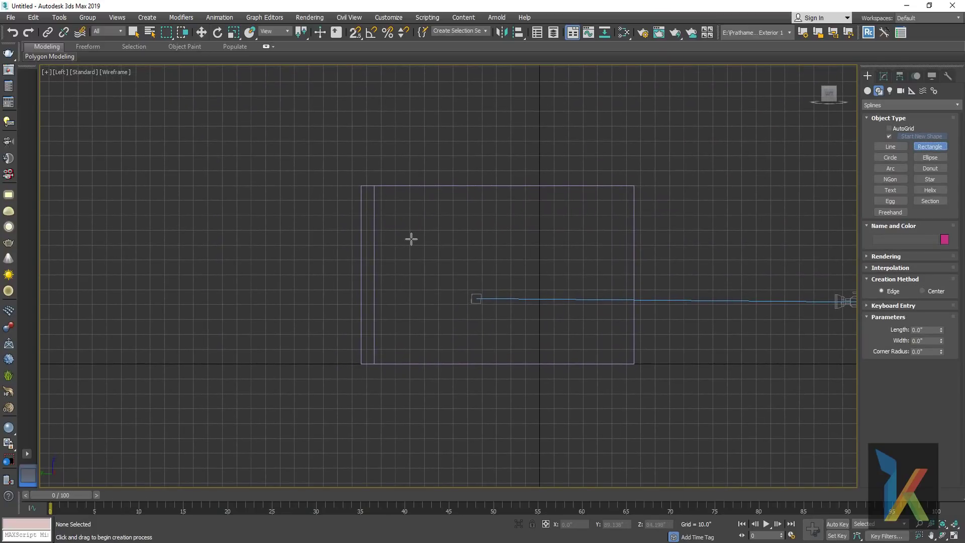
mouse_move(403, 218)
left_mouse_down()
mouse_move(587, 357)
mouse_move(604, 359)
left_mouse_up()
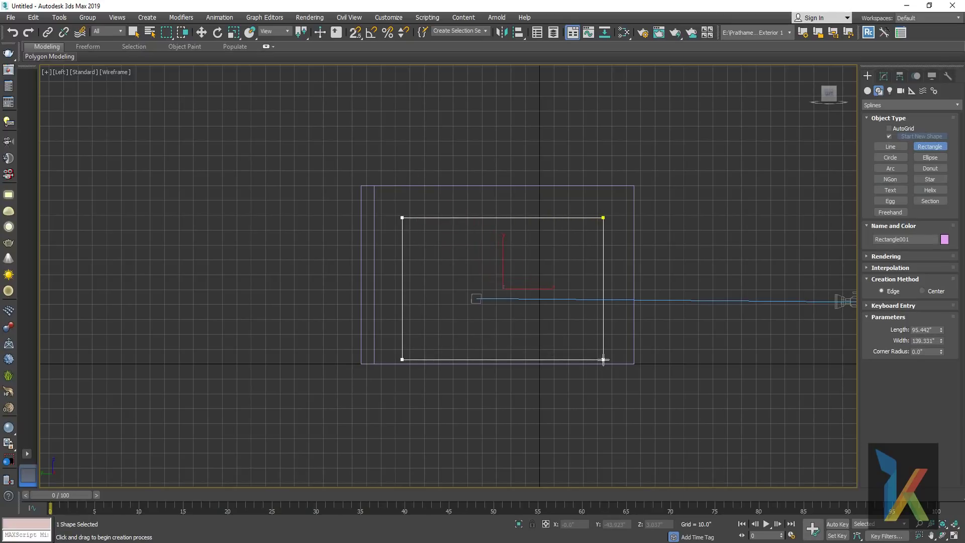
right_click(528, 322)
mouse_move(578, 430)
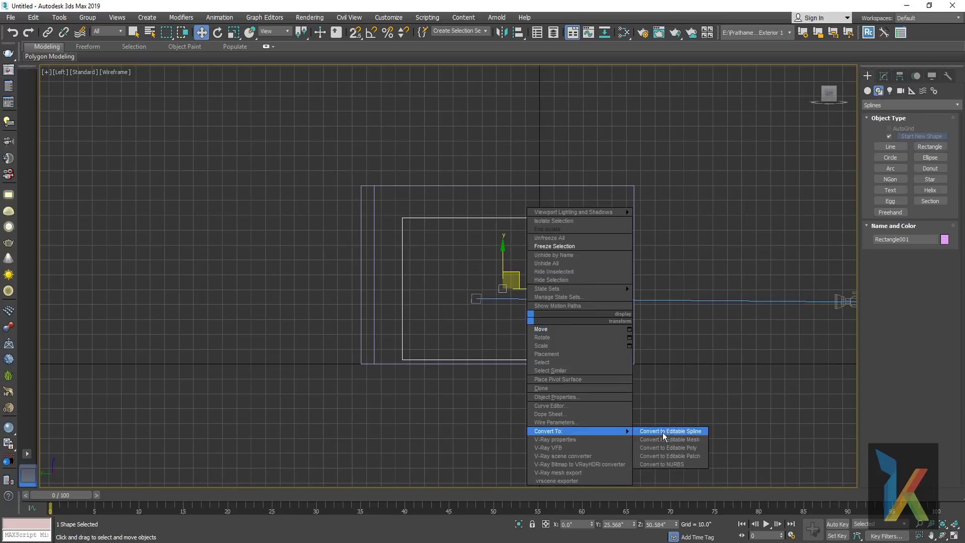
left_click(670, 431)
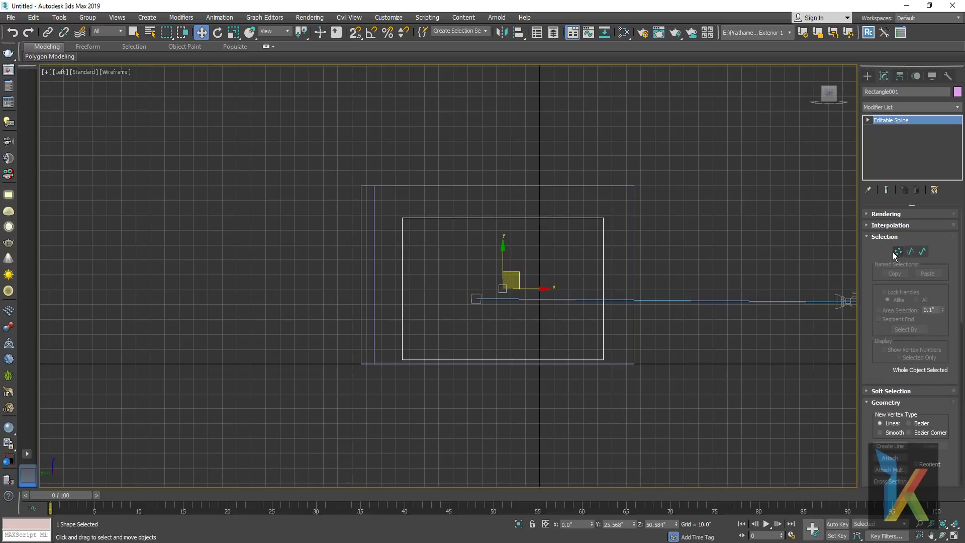
- Set the rectangle's top vertices to Corner and raise its top edge slightly
left_click(895, 252)
left_click_drag(376, 199, 642, 267)
scroll(545, 236, "up", 2)
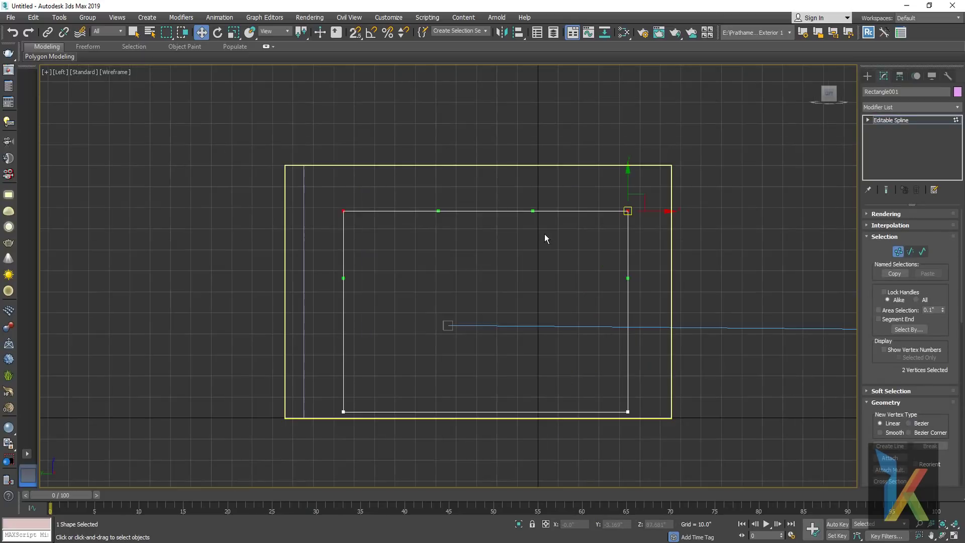
scroll(545, 236, "down", 2)
scroll(545, 216, "down", 2)
right_click(660, 334)
mouse_move(709, 301)
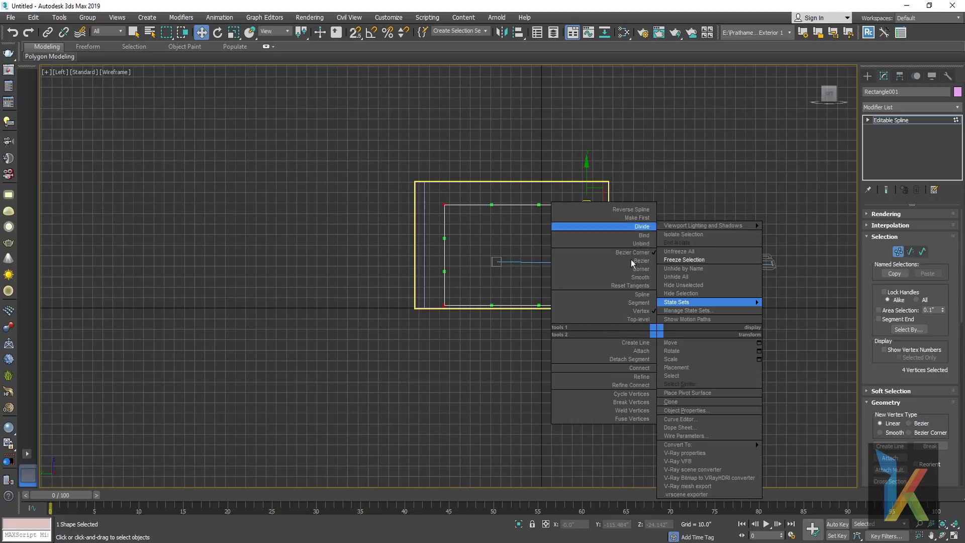
left_click(638, 271)
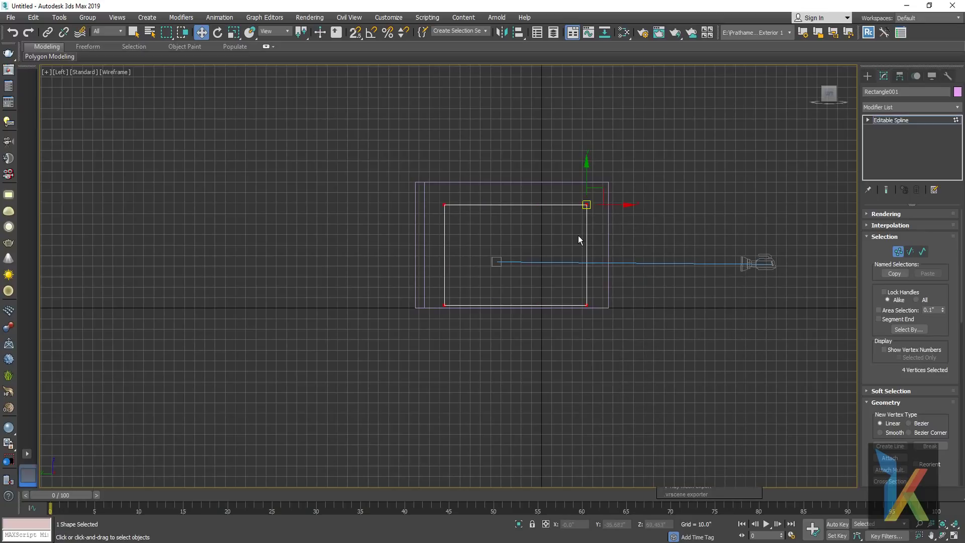
scroll(578, 236, "up", 3)
middle_click_drag(578, 237, 585, 253)
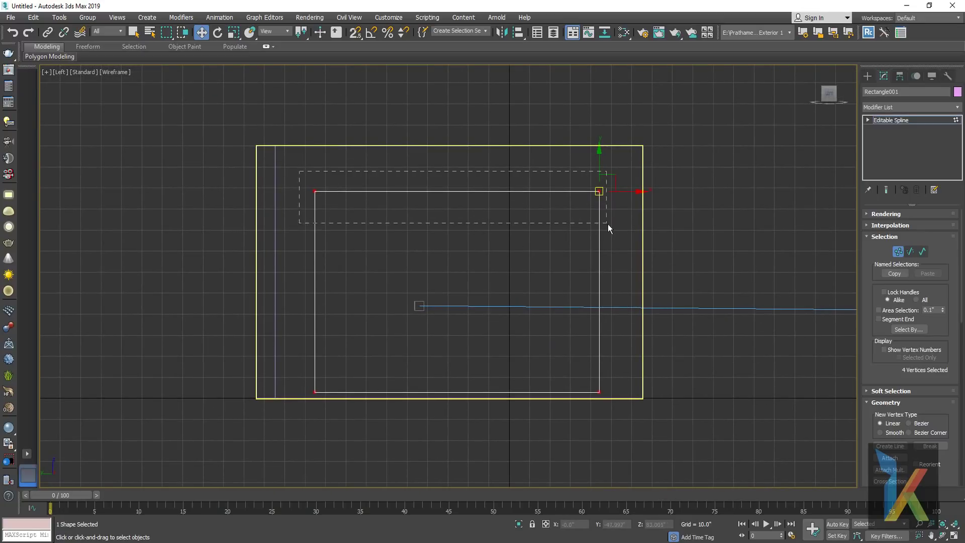
left_click_drag(598, 163, 600, 150)
left_click(868, 76)
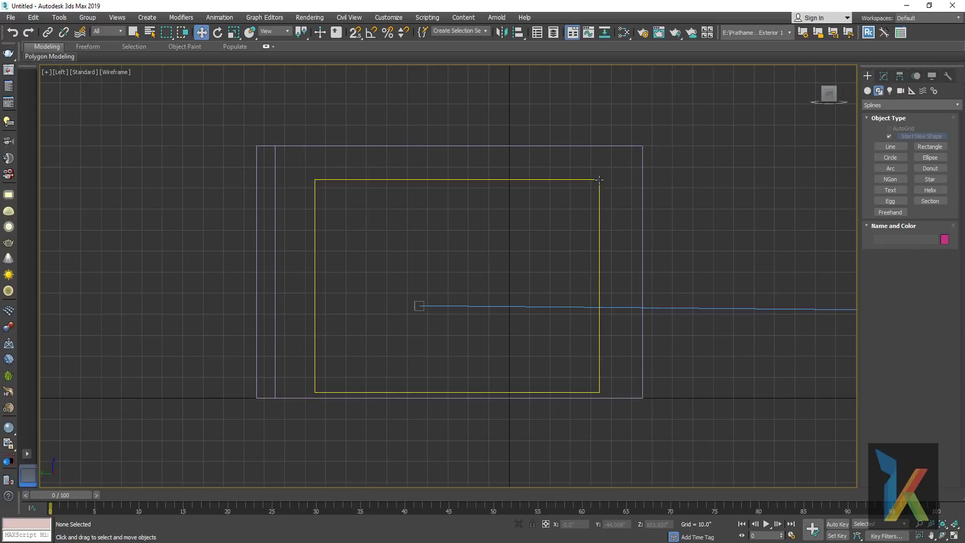
- Add an Extrude modifier with Amount 120 to Rectangle001 in Perspective view
key("p")
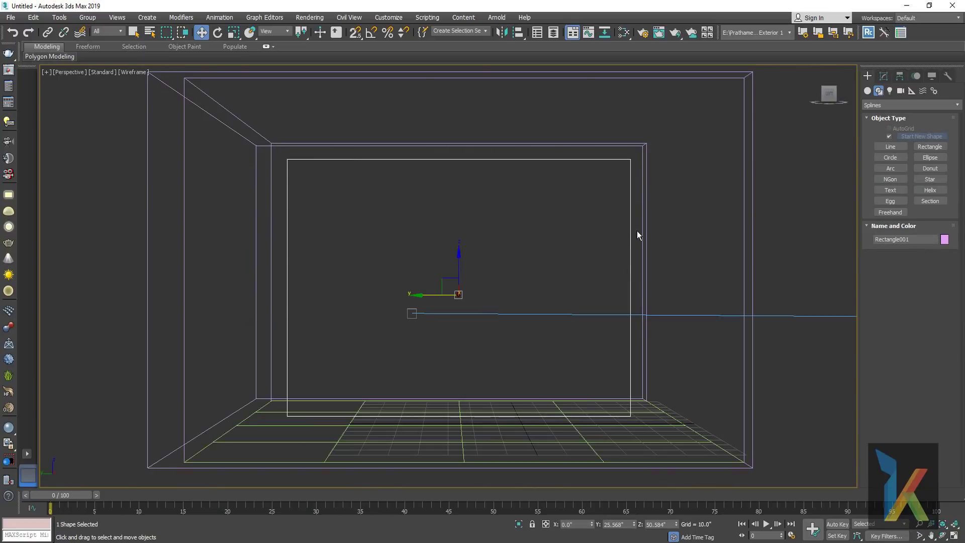
mouse_move(637, 232)
middle_mouse_down("alt")
mouse_move(609, 252)
mouse_move(748, 211)
middle_mouse_up("alt")
left_click(884, 77)
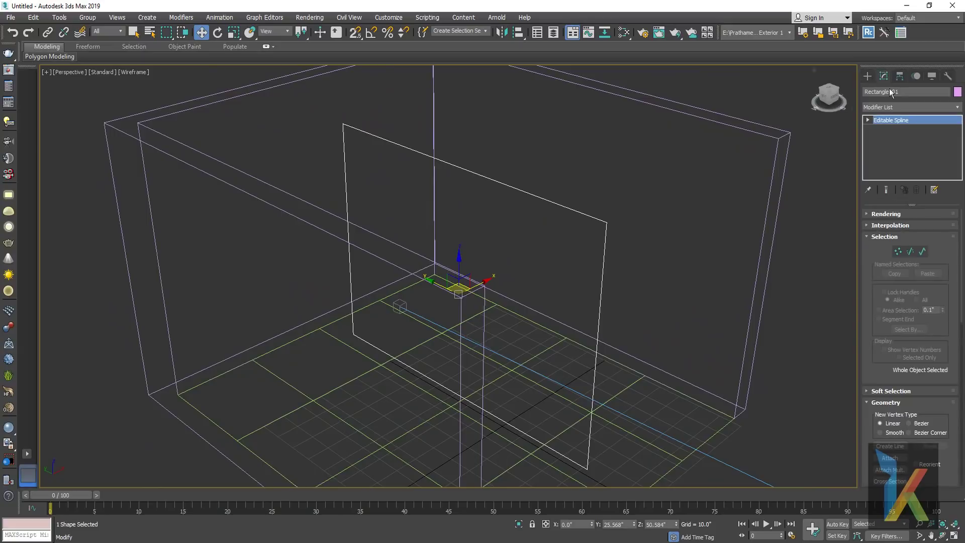
left_click(903, 106)
key("e")
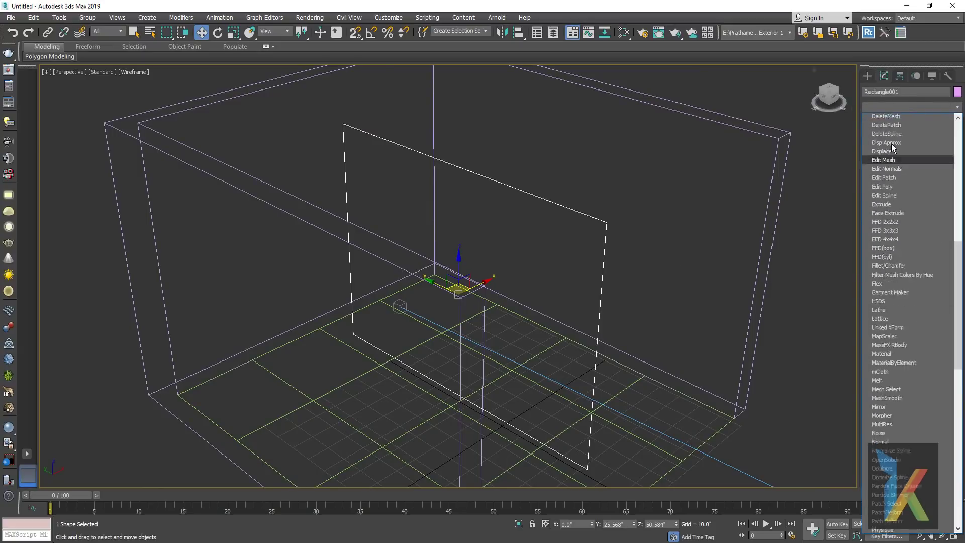
left_click(885, 158)
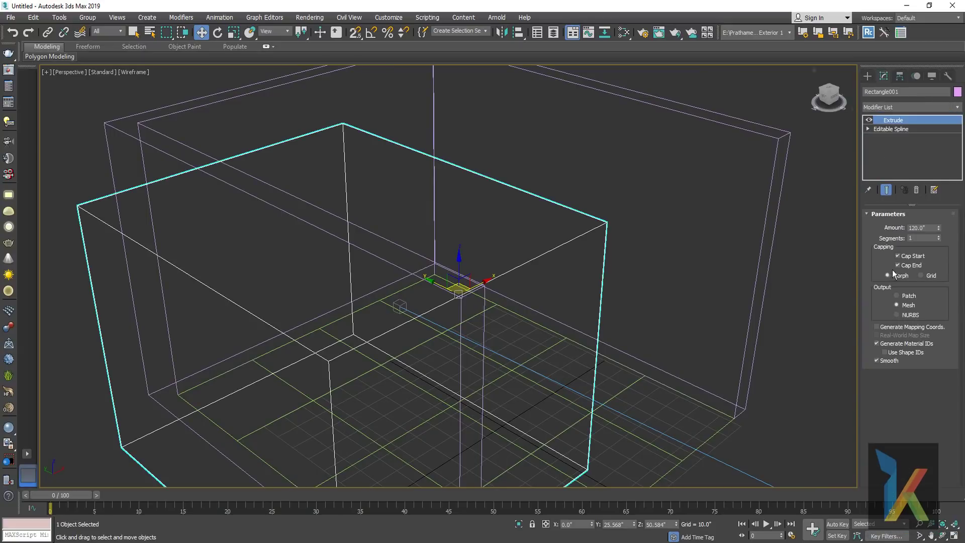
scroll(490, 311, "up", 3)
middle_click_drag(478, 302, 490, 312, "alt")
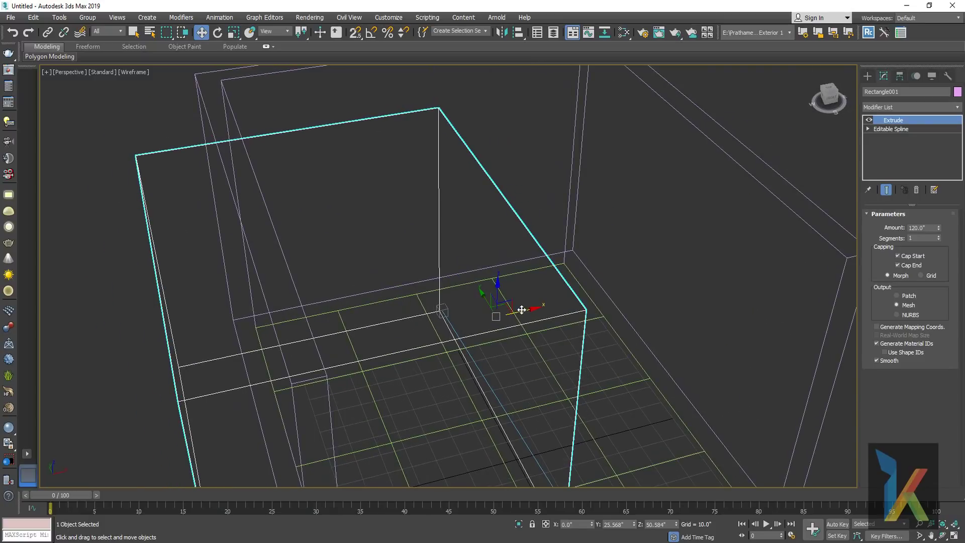
- Move the extruded box left along X to -69.085, then check it in Camera and Top views
left_click_drag(522, 310, 360, 343)
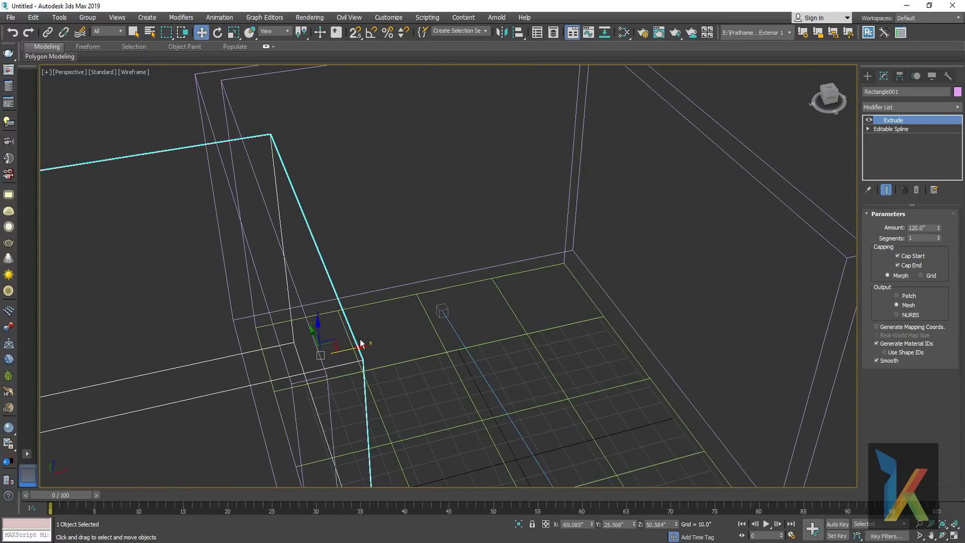
key("F3")
scroll(361, 343, "down", 5)
scroll(382, 327, "down", 3)
mouse_move(392, 321)
middle_mouse_down("alt")
mouse_move(416, 318)
mouse_move(397, 327)
middle_mouse_up("alt")
key("c")
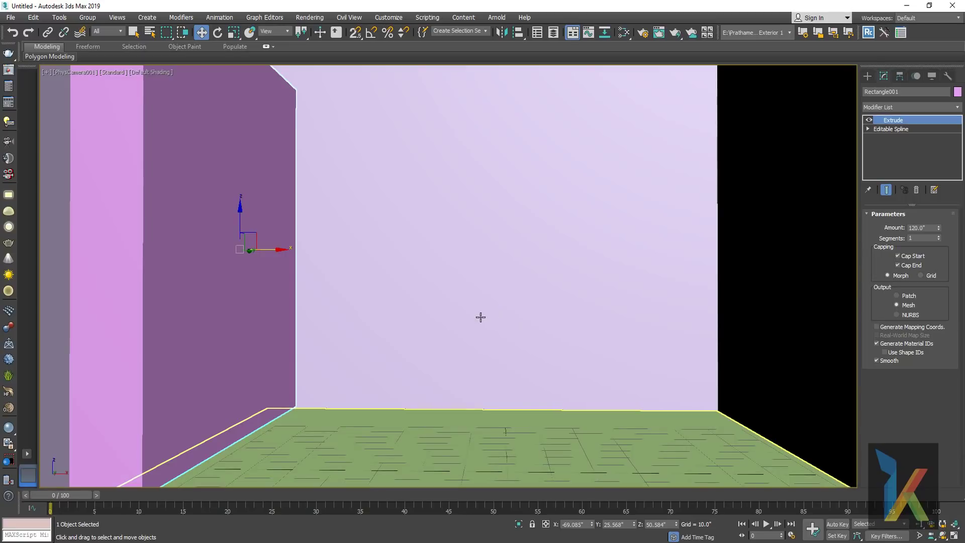
key("t")
scroll(484, 271, "up", 3)
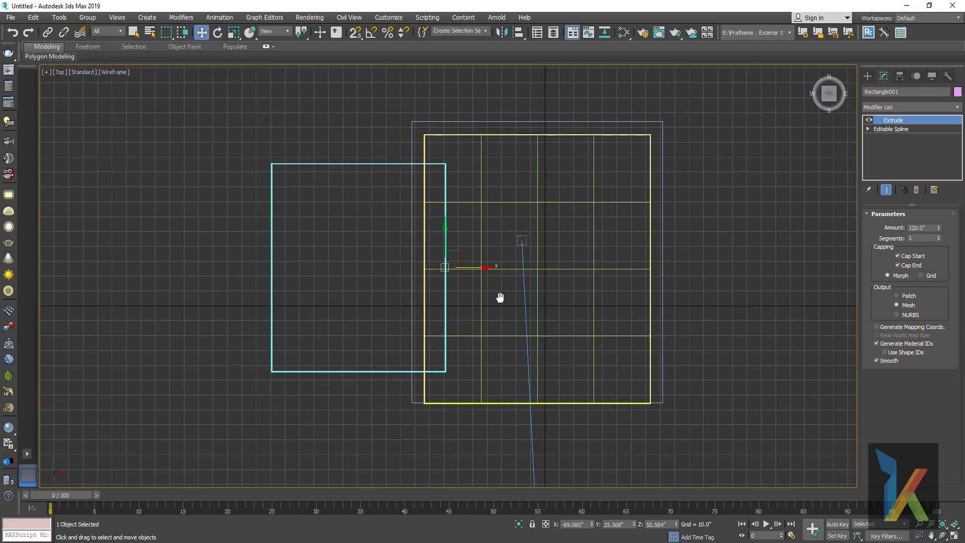
- Make Line001 a Boolean compound object, subtracting Rectangle001 to cut the window opening
left_click(462, 142)
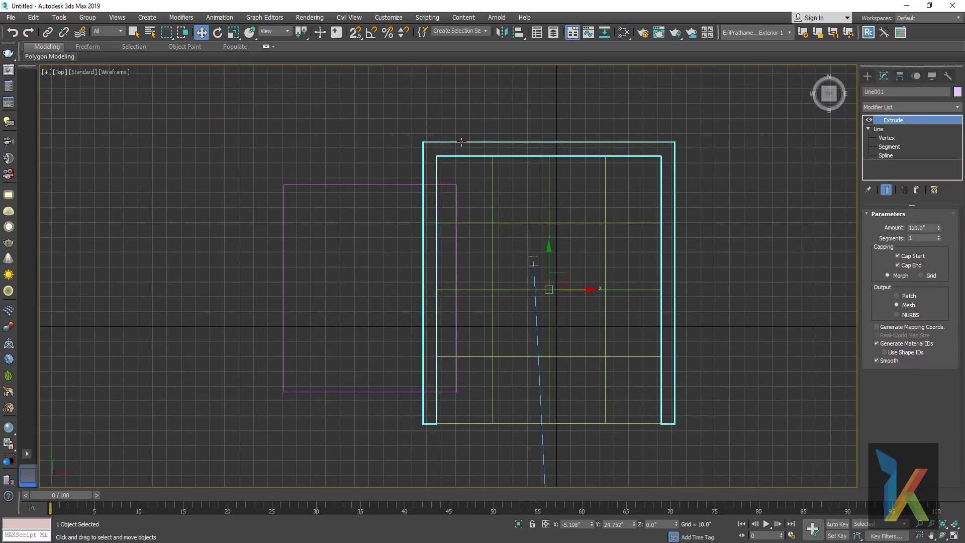
left_click(864, 76)
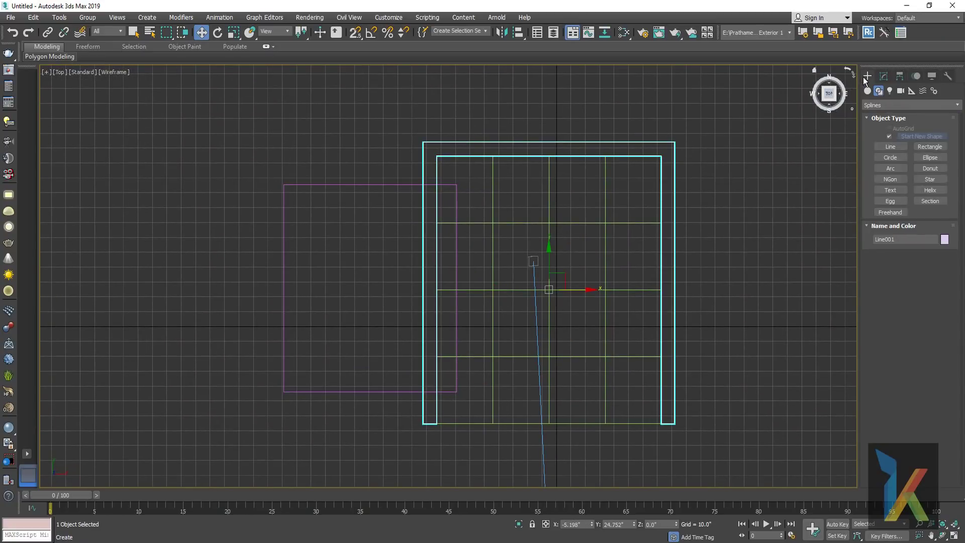
left_click(868, 91)
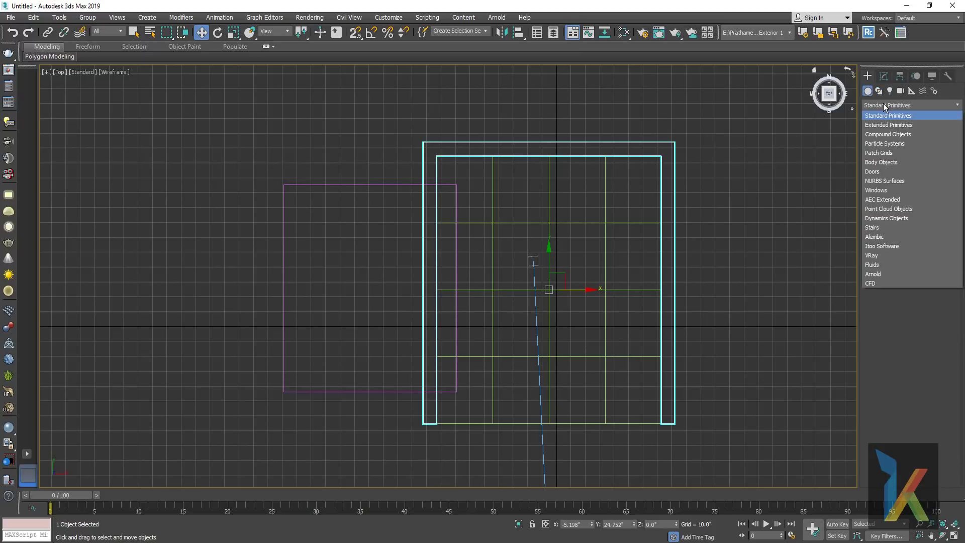
left_click(886, 134)
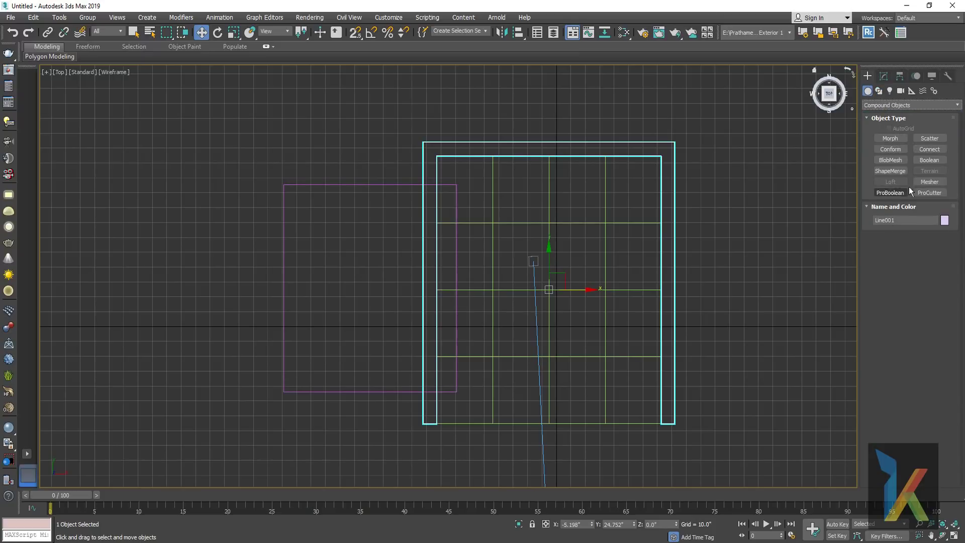
left_click(931, 160)
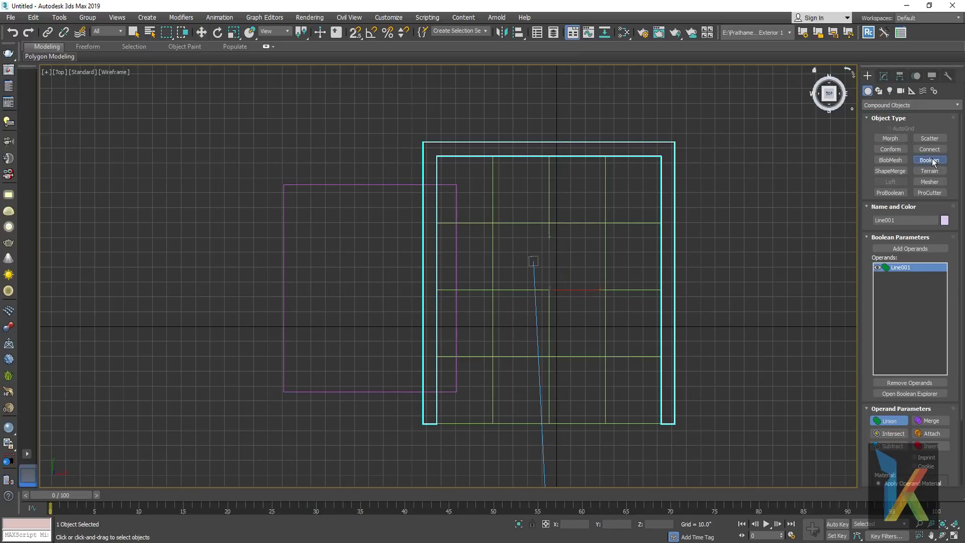
left_click(906, 253)
left_click(455, 191)
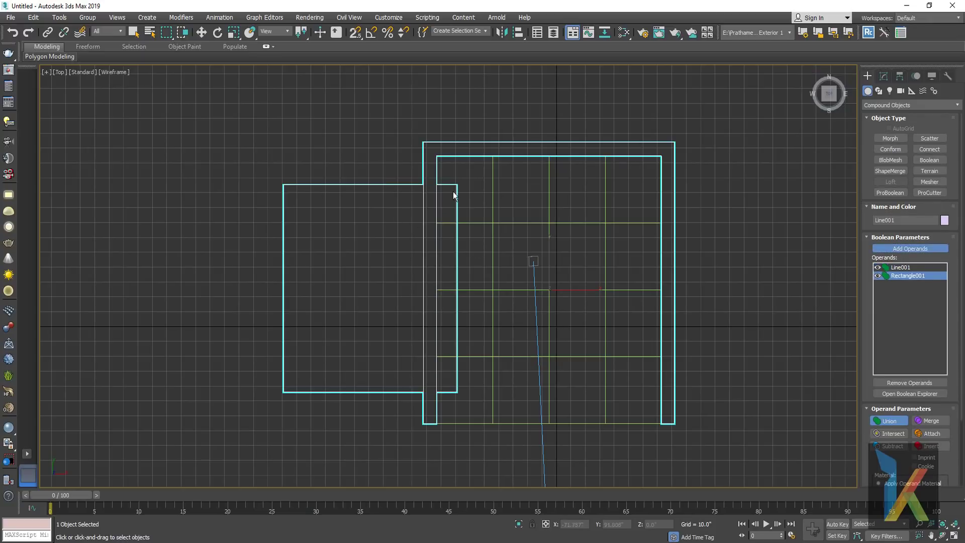
left_click(892, 447)
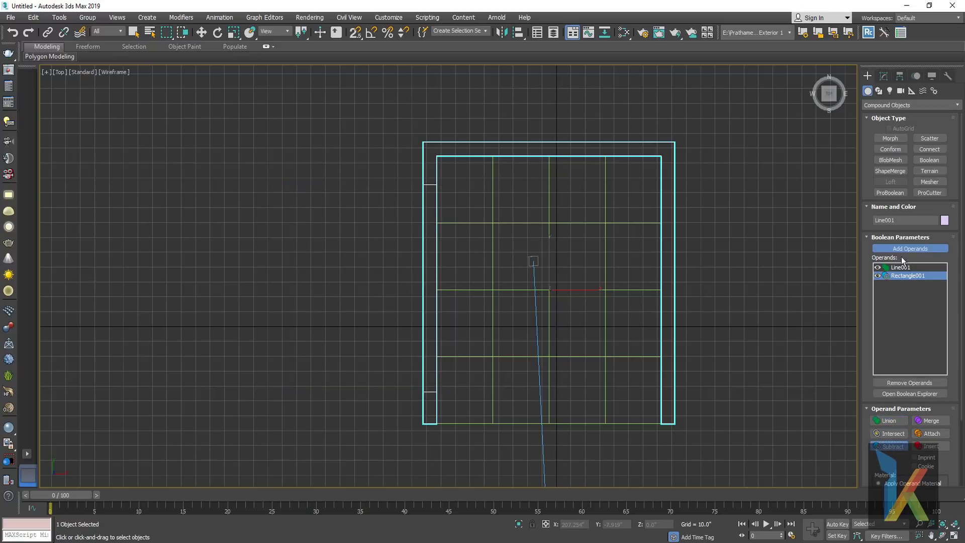
key("w")
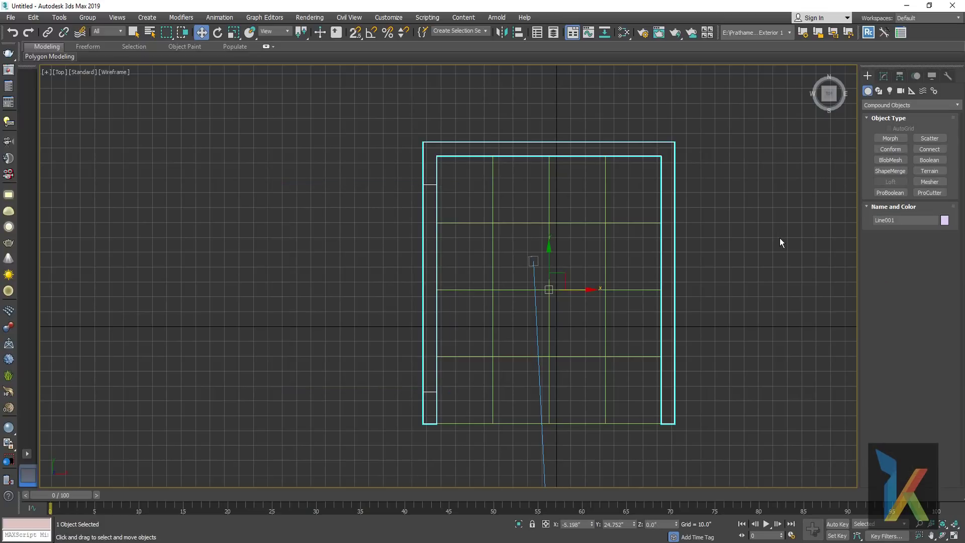
key("p")
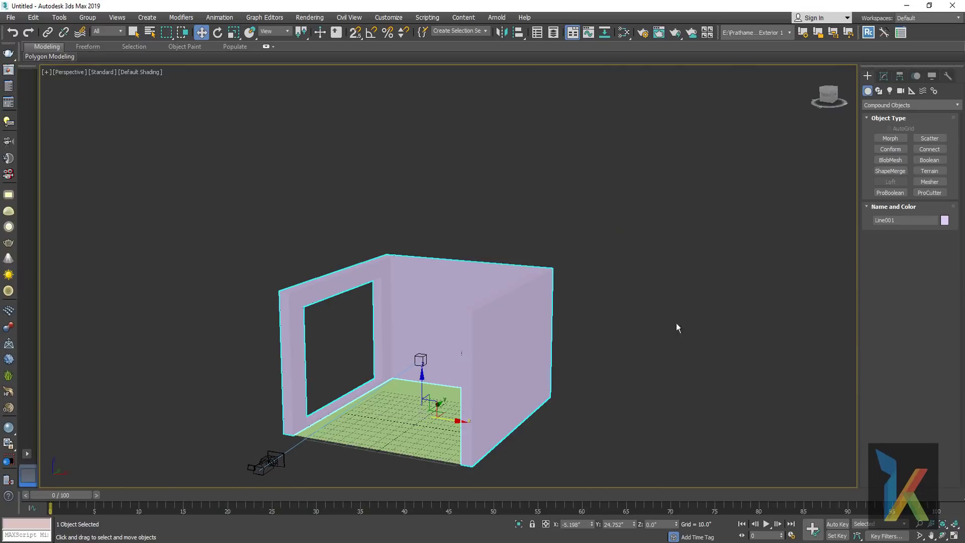
mouse_move(571, 348)
middle_mouse_down("alt")
mouse_move(636, 345)
mouse_move(590, 338)
middle_mouse_up("alt")
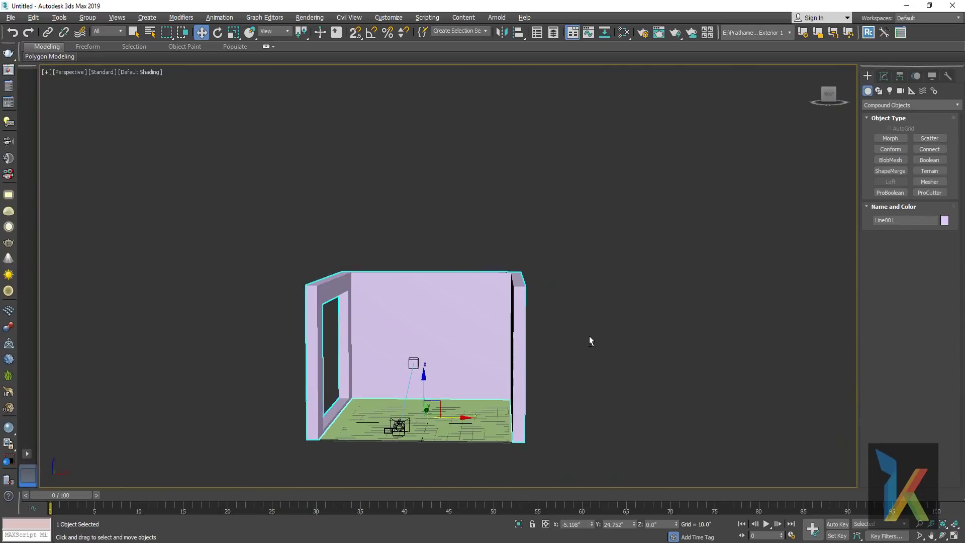
key("c")
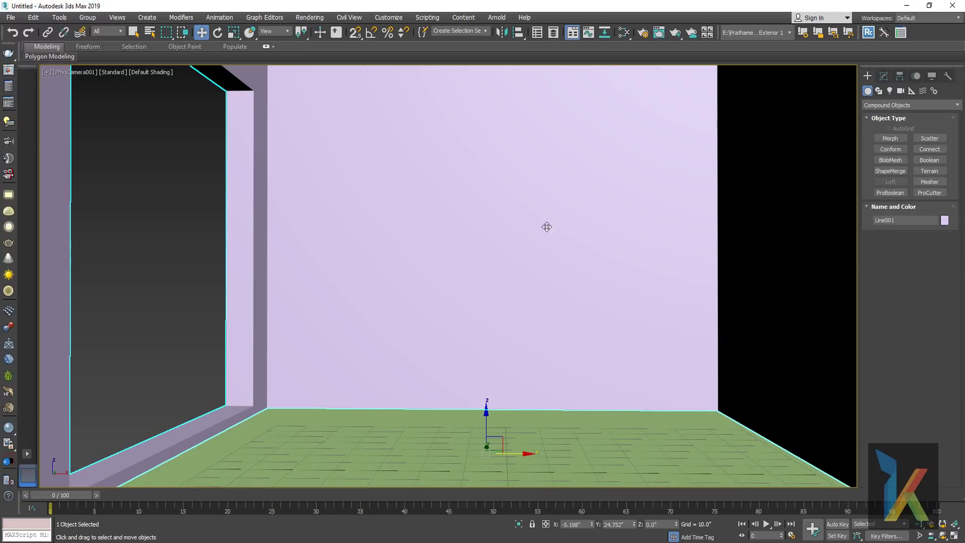
right_click(503, 260)
left_click(518, 269)
key("t")
- Choose the Rectangle shape tool and frame the room's top-left inner wall corner
middle_click_drag(548, 288, 545, 341)
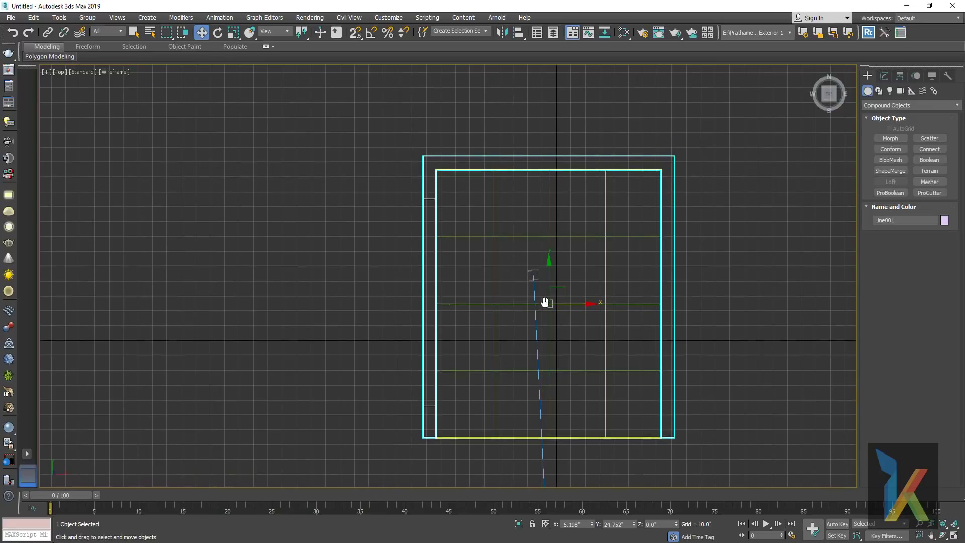
scroll(545, 342, "up", 3)
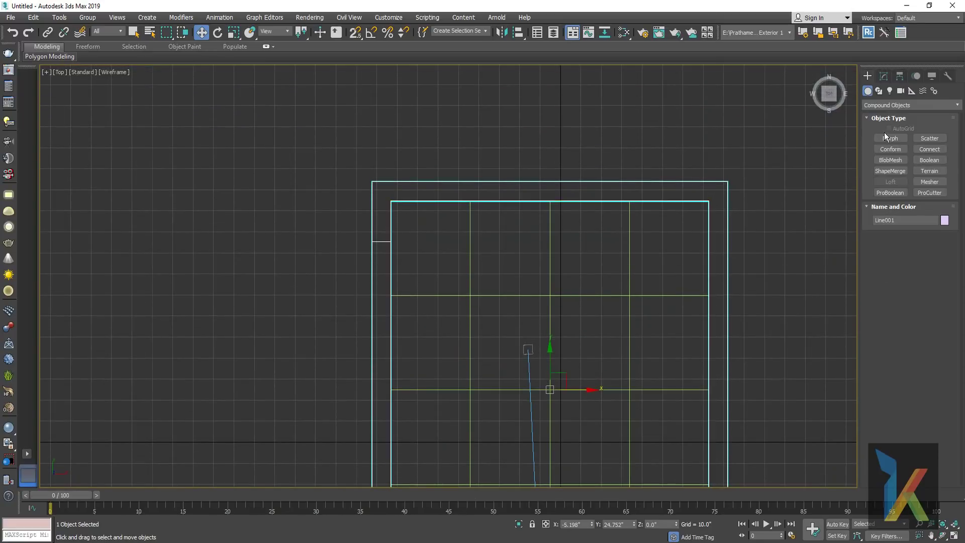
left_click(879, 91)
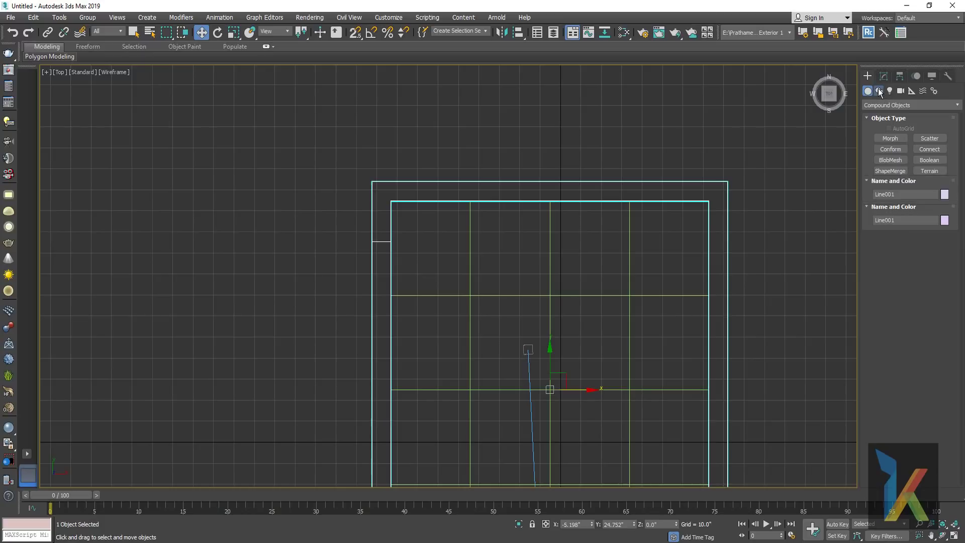
left_click(923, 146)
scroll(433, 221, "up", 3)
mouse_move(433, 221)
middle_mouse_down()
mouse_move(400, 245)
mouse_move(394, 265)
middle_mouse_up()
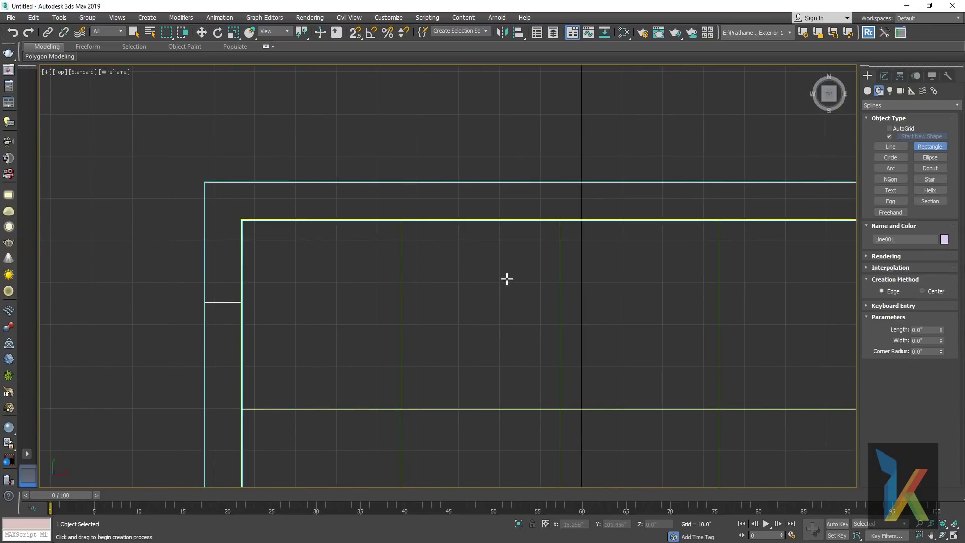
scroll(497, 284, "down", 3)
middle_click_drag(491, 291, 476, 288)
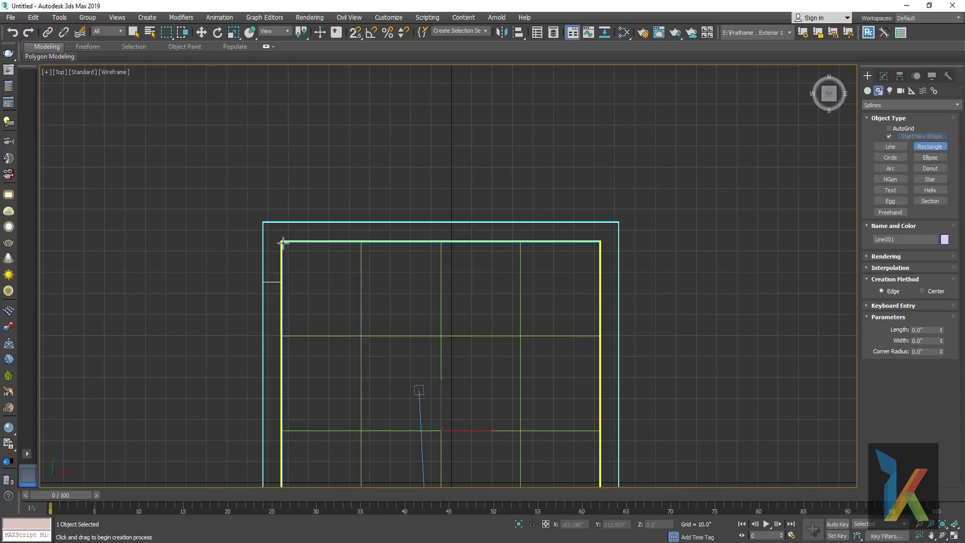
- Draw Rectangle002 from the inner wall's top-left corner and set its Width to 156
mouse_move(282, 242)
left_mouse_down()
mouse_move(598, 297)
mouse_move(599, 288)
mouse_move(600, 313)
mouse_move(600, 282)
left_mouse_up()
left_click(940, 342)
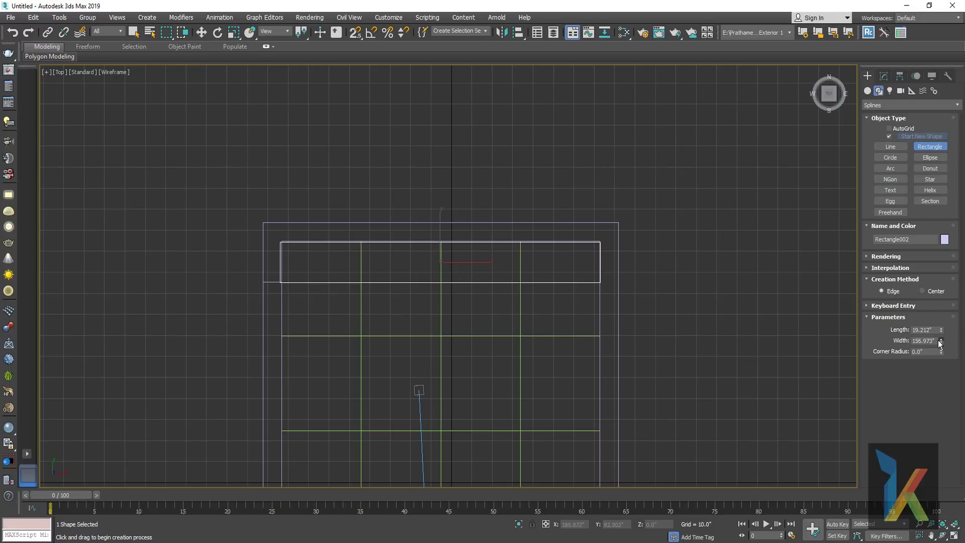
type("156")
key("Return")
left_click(924, 329)
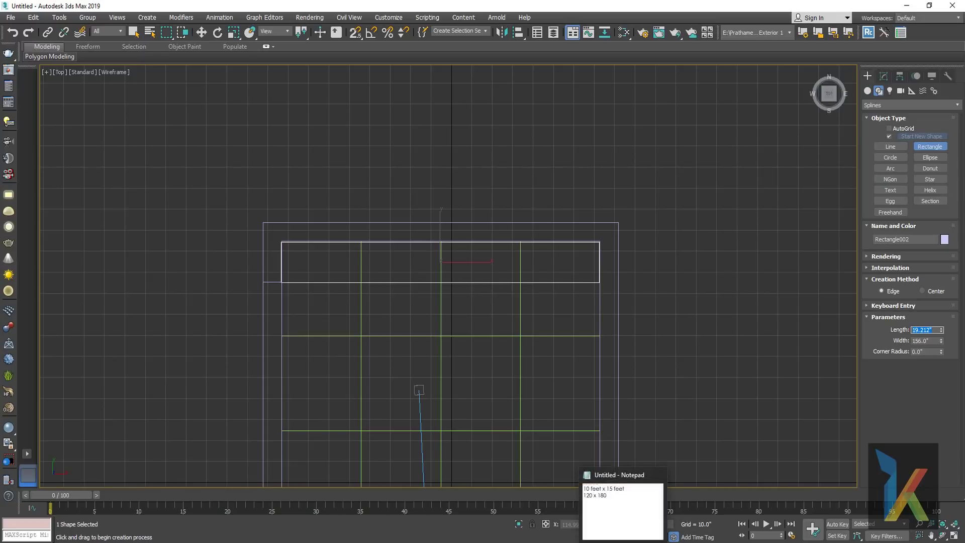
- Bring up Windows Calculator, clear its display and move it left
left_click(624, 502)
left_click(623, 541)
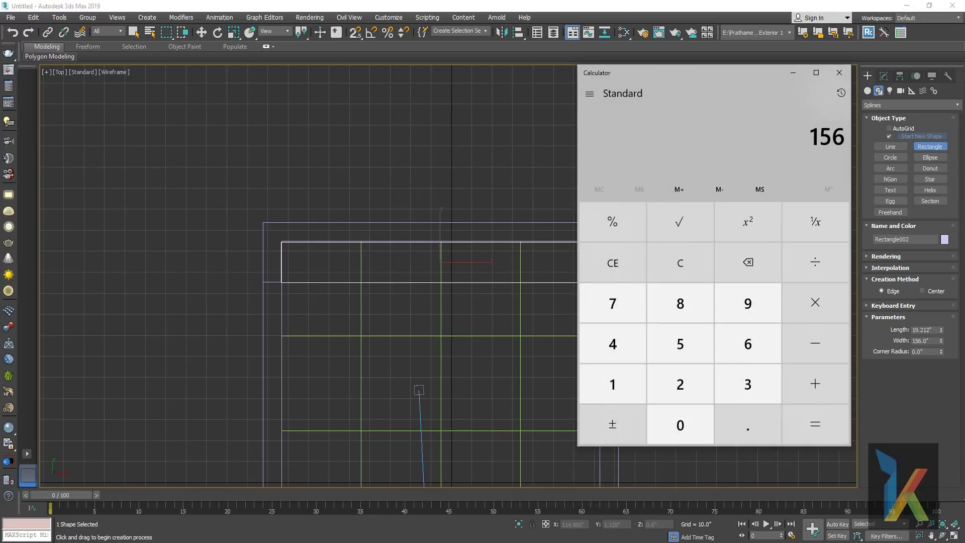
left_click(616, 262)
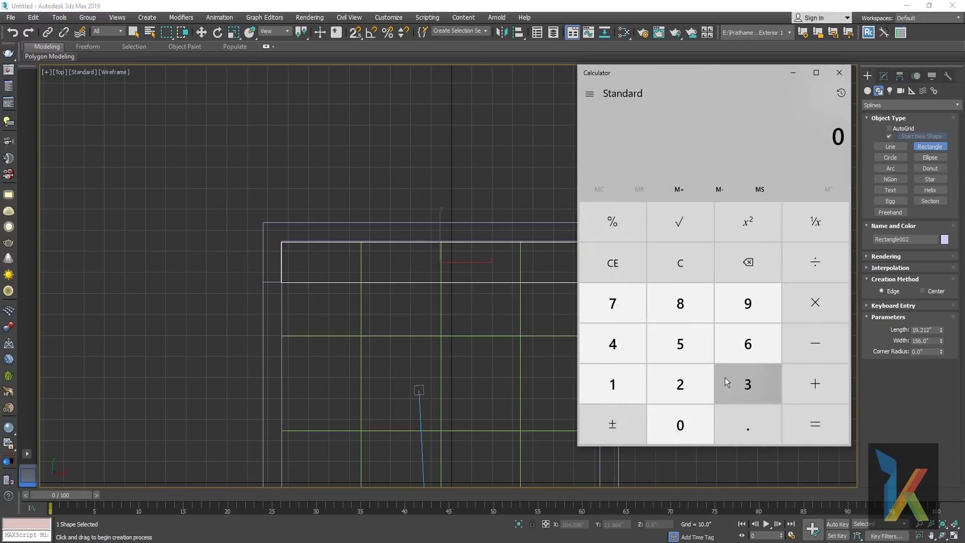
left_click_drag(711, 74, 629, 72)
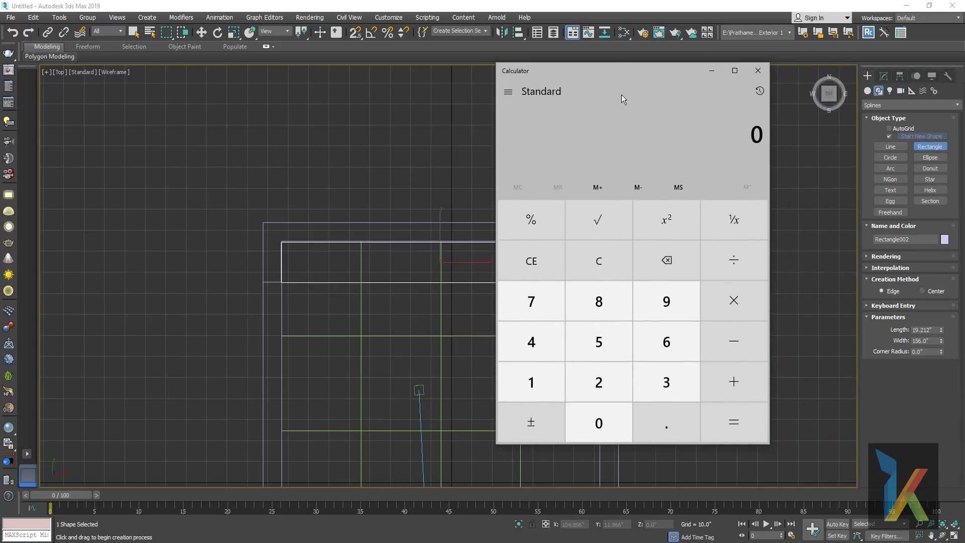
- Compute 19 ÷ 12 (1.5833), then clear and minimize Calculator
left_click(550, 369)
left_click(654, 313)
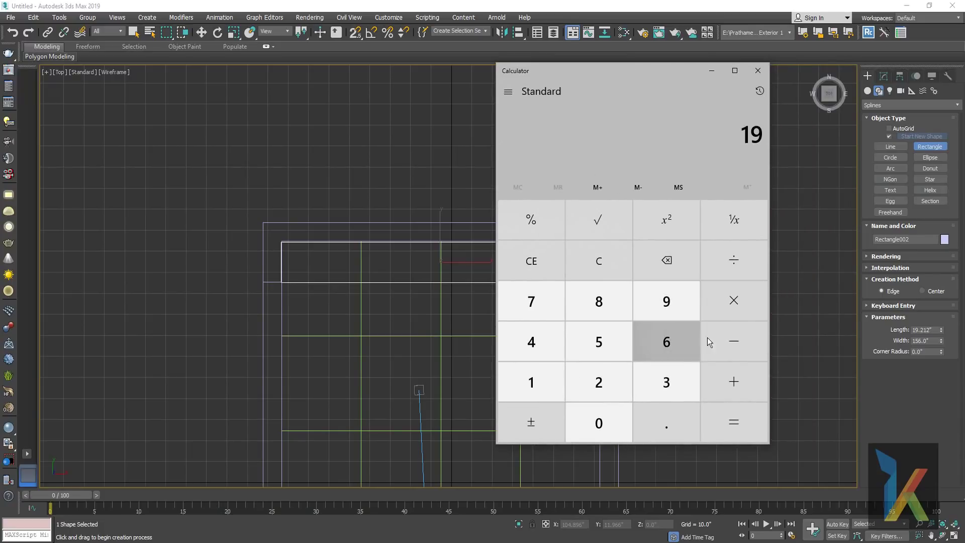
left_click(727, 258)
left_click(536, 378)
left_click(597, 383)
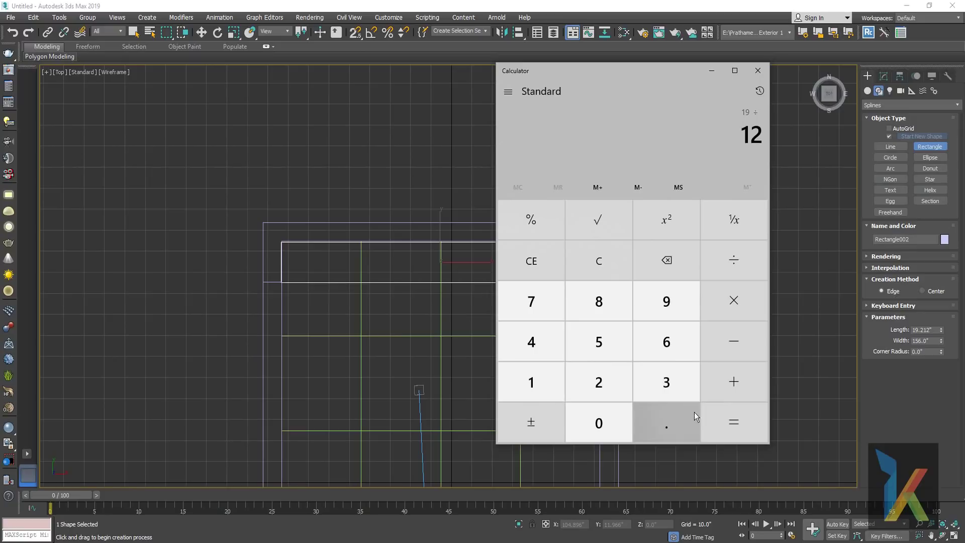
left_click(734, 422)
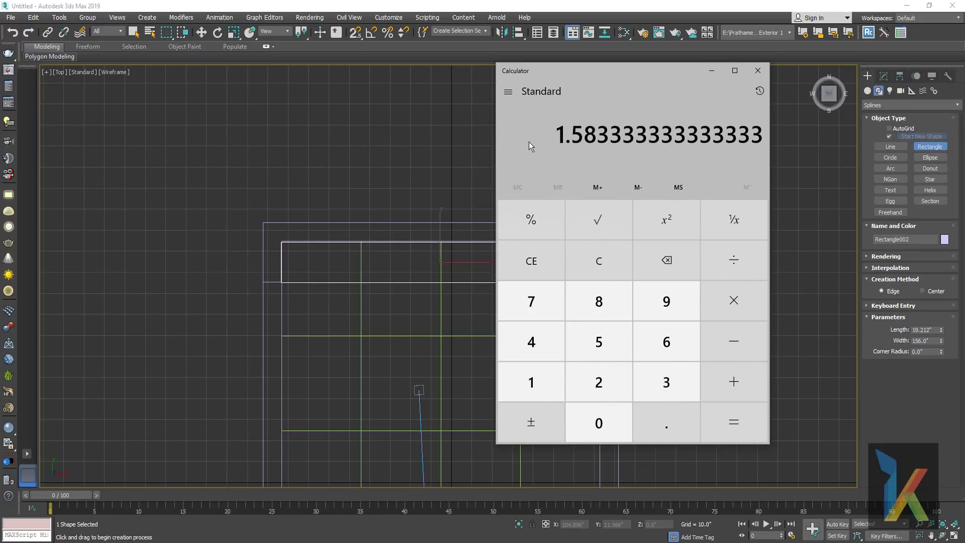
key("Escape")
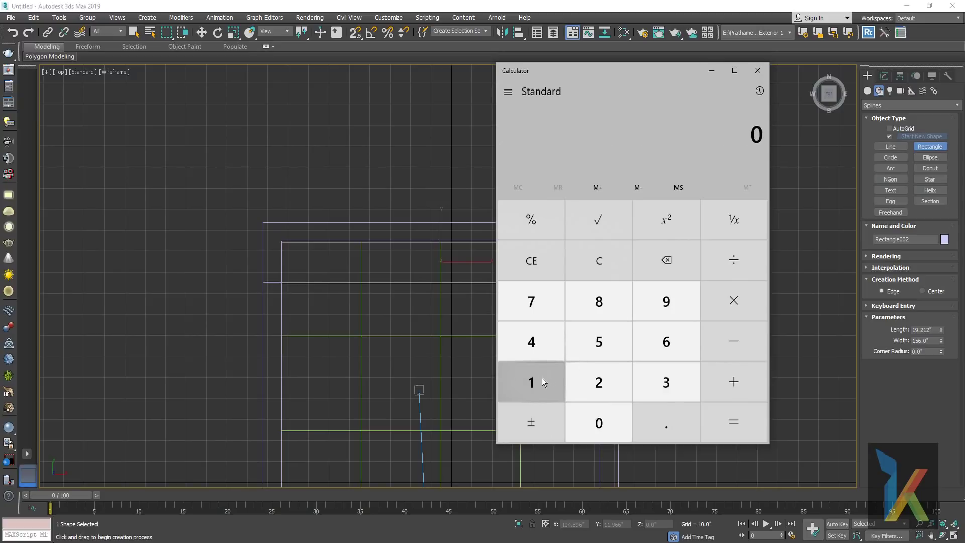
left_click(712, 70)
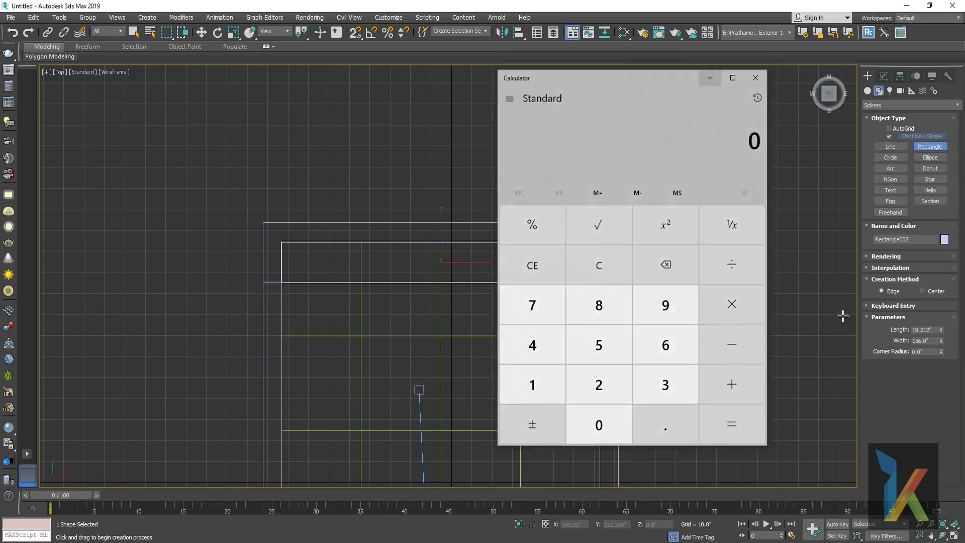
left_click_drag(932, 330, 870, 329)
type("2")
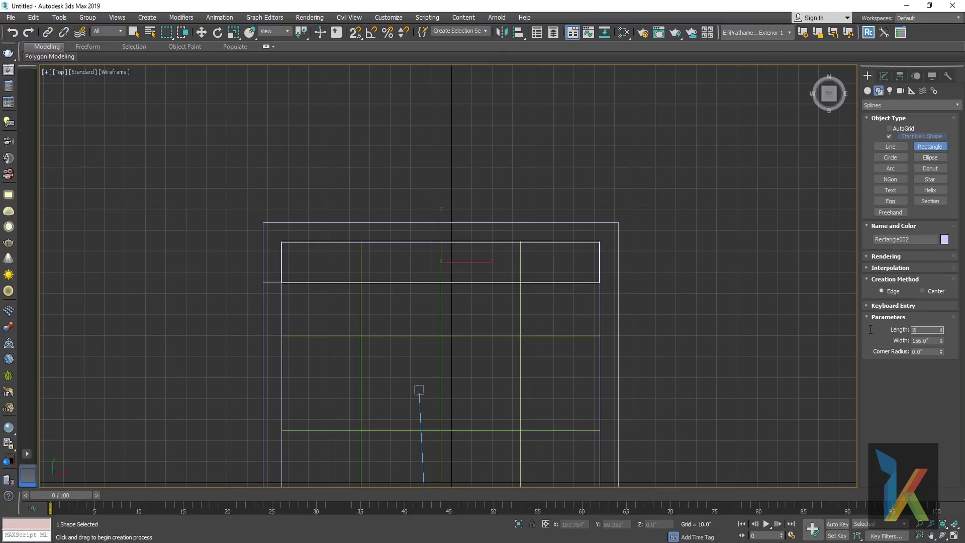
- Set Rectangle002's length to 24 inches
type("0")
key("Return")
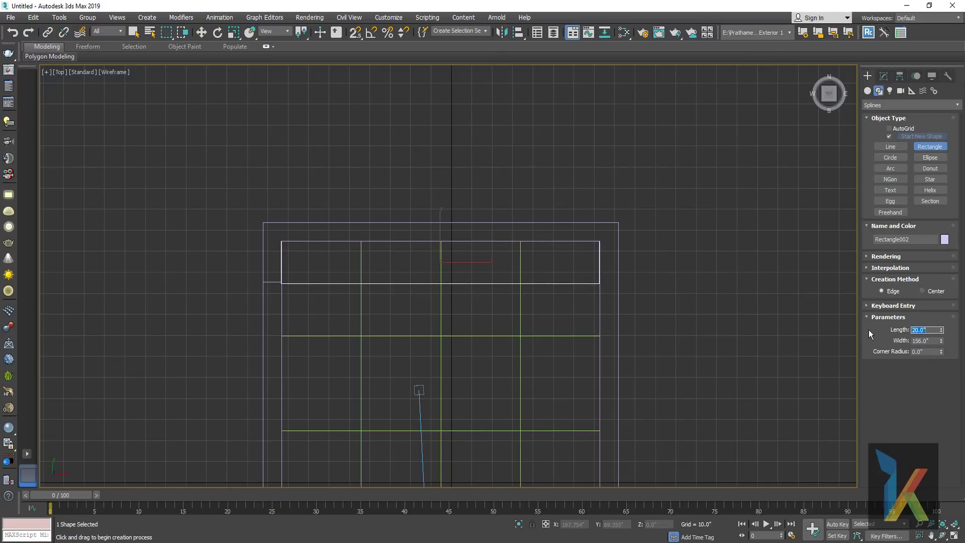
type("4")
key("Return")
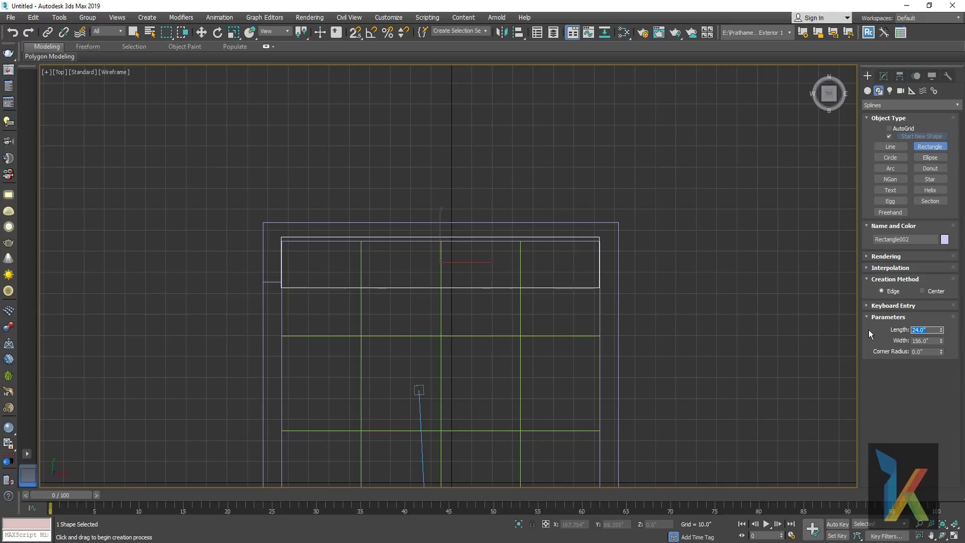
- Nudge the rectangle down along Y to sit against the top inner wall
key("w")
scroll(440, 261, "up", 3)
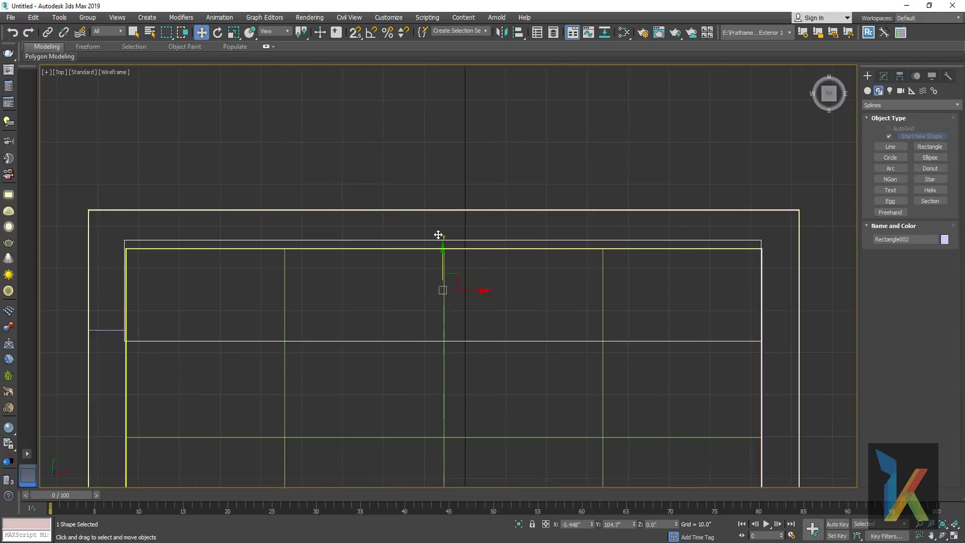
scroll(440, 232, "up", 2)
middle_click_drag(439, 234, 449, 234)
scroll(450, 261, "down", 2)
left_click_drag(456, 261, 456, 272)
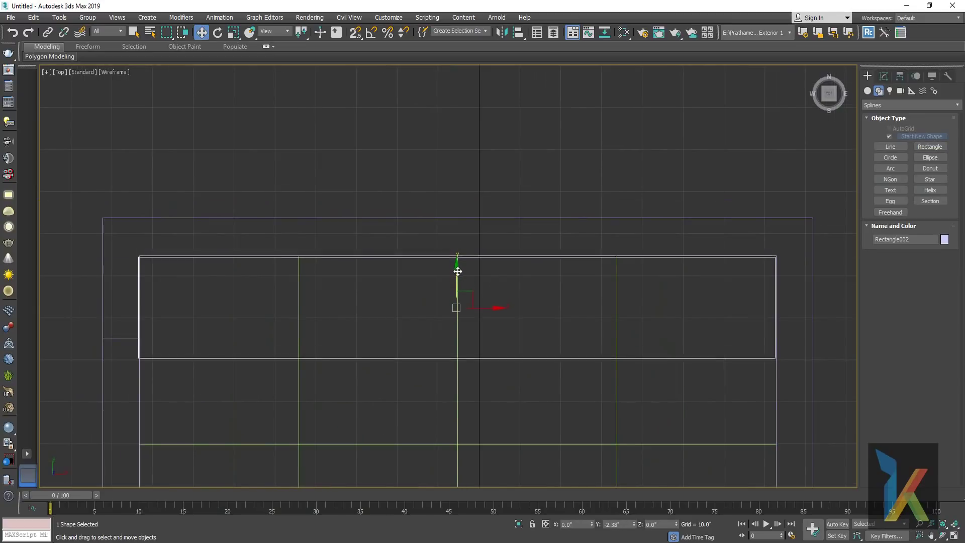
scroll(580, 286, "down", 2)
scroll(580, 283, "down", 2)
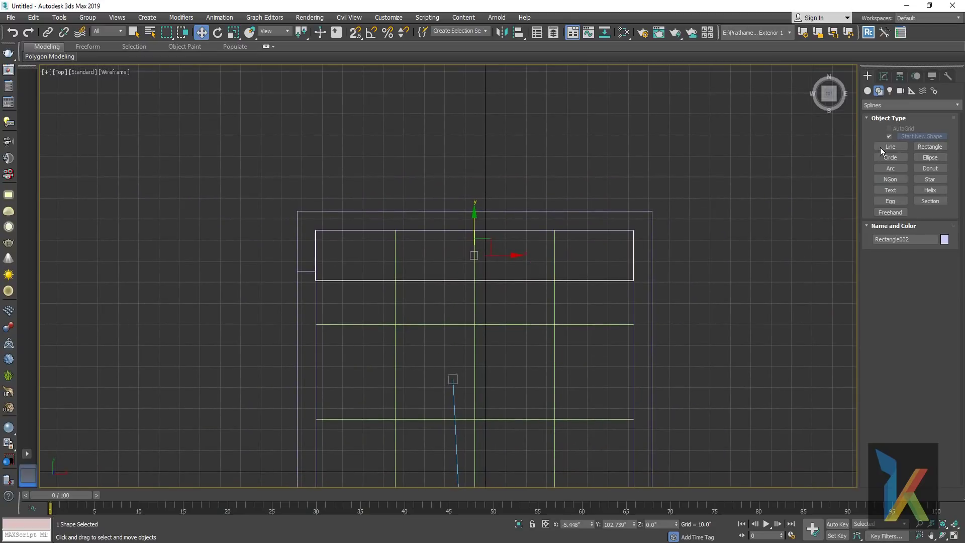
- Add an Extrude modifier to Rectangle002
left_click(884, 76)
left_click(895, 107)
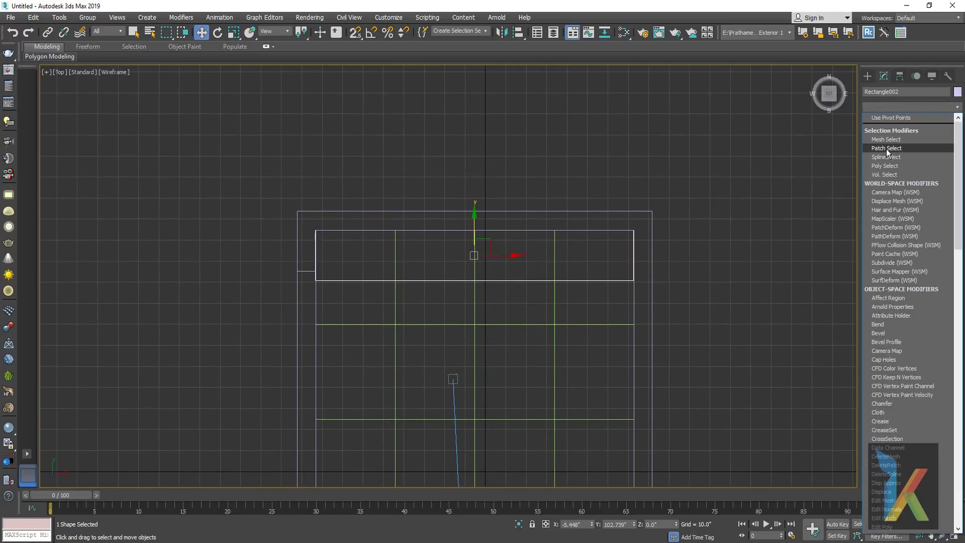
key("e")
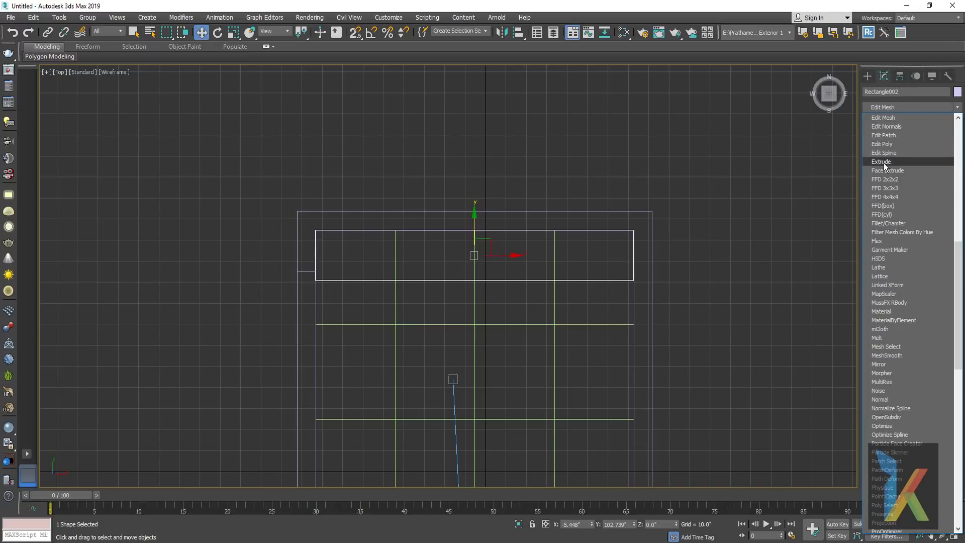
left_click(881, 162)
key("l")
scroll(586, 269, "down", 4)
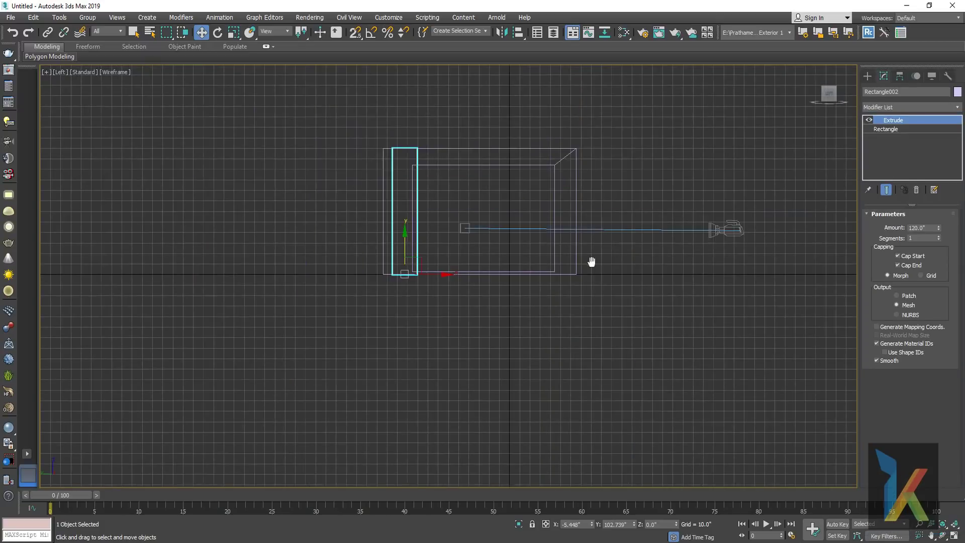
scroll(592, 263, "up", 2)
- Set the extrusion Amount to 24 and lift the block to the top of the wall
double_click(929, 227)
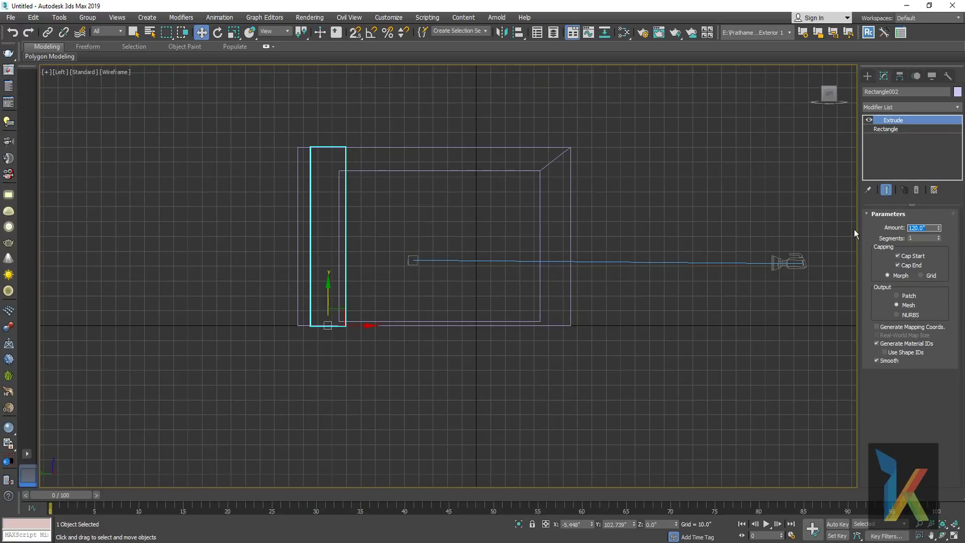
type("24")
key("Return")
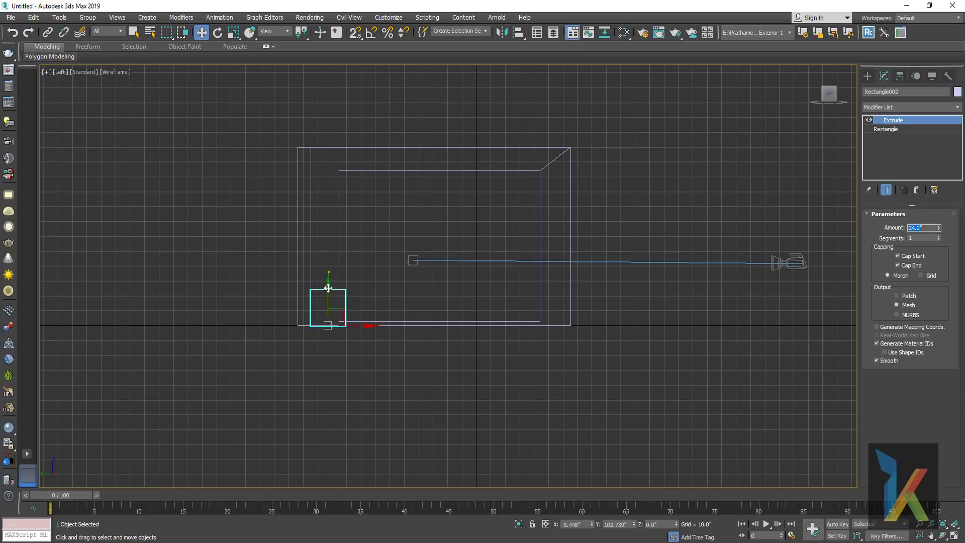
left_click_drag(327, 287, 331, 145)
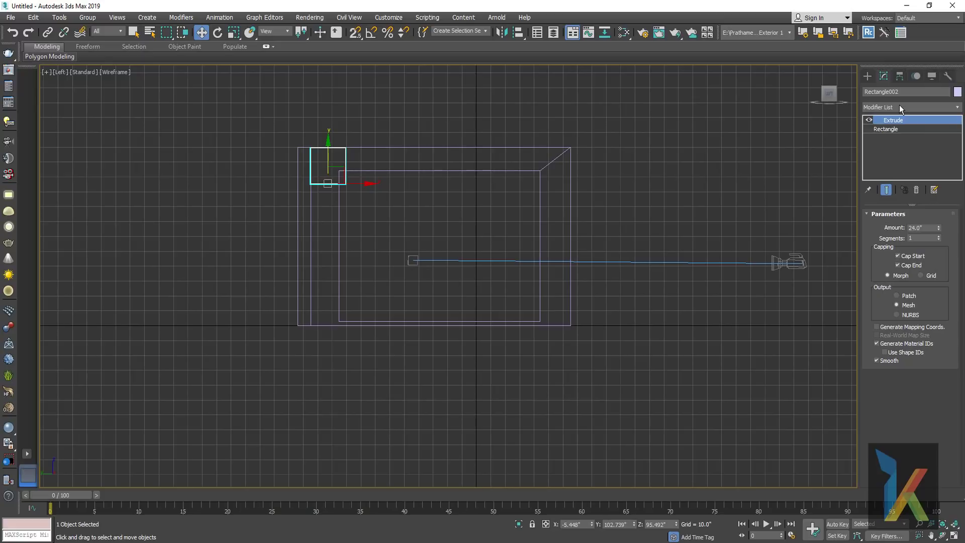
- Check the base rectangle, then add an Edit Poly modifier above the Extrude
left_click(901, 129)
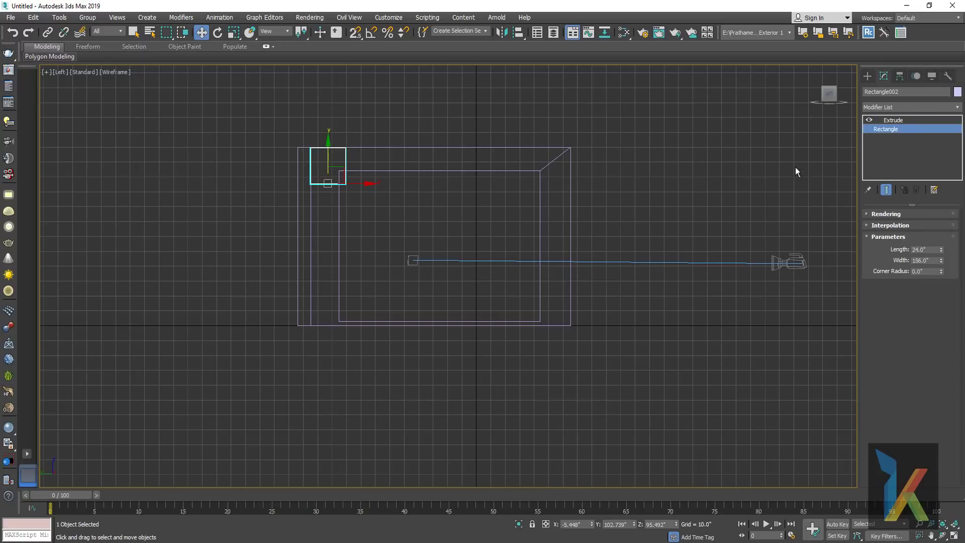
left_click(869, 121)
right_click(701, 195)
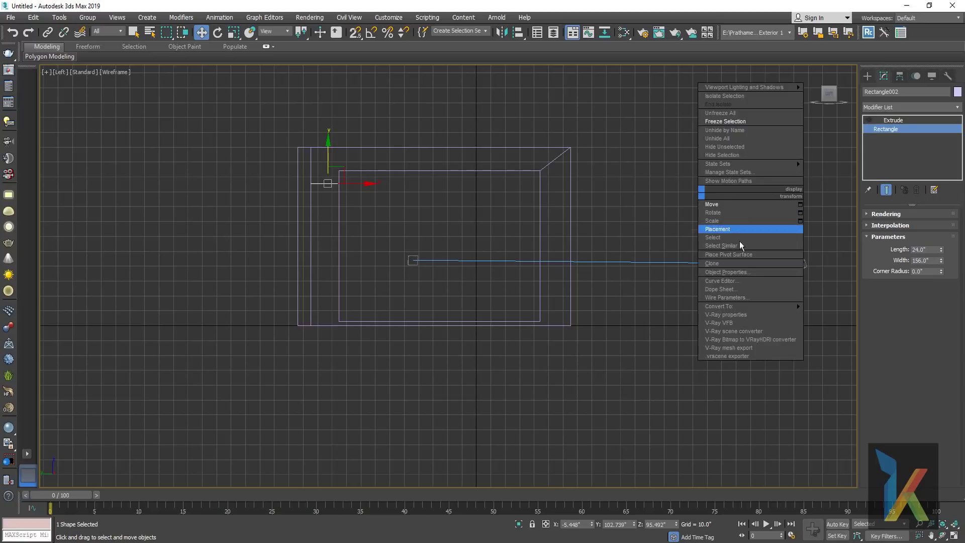
left_click(874, 117)
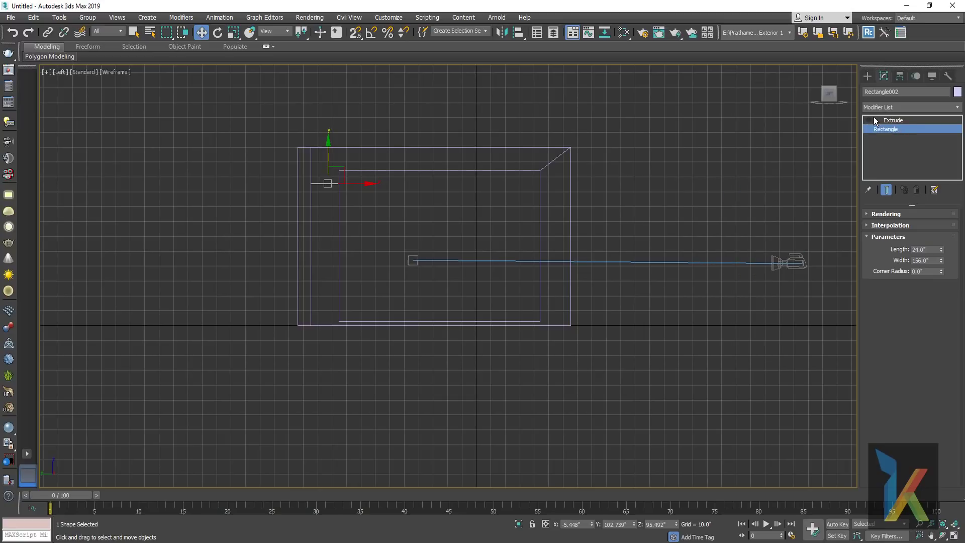
left_click(891, 109)
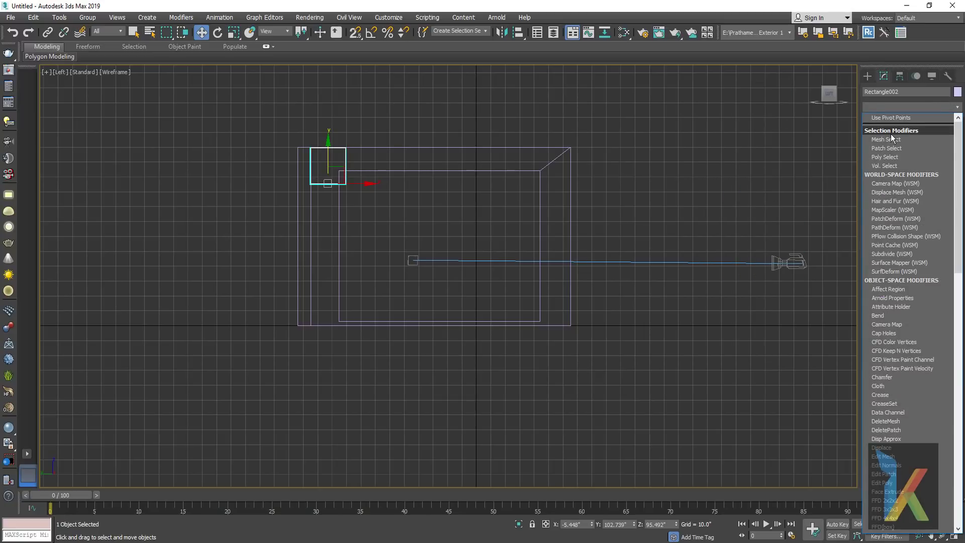
type("edit poly")
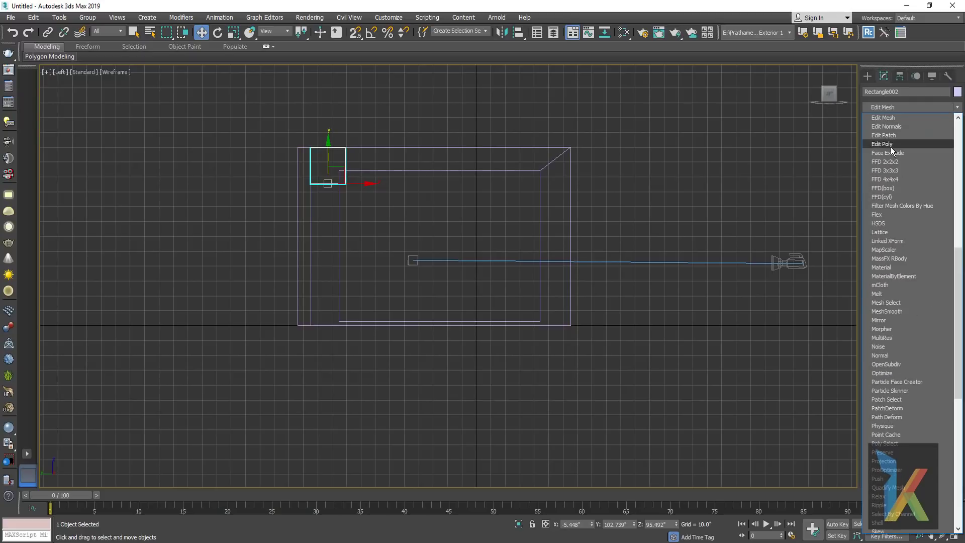
key("Return")
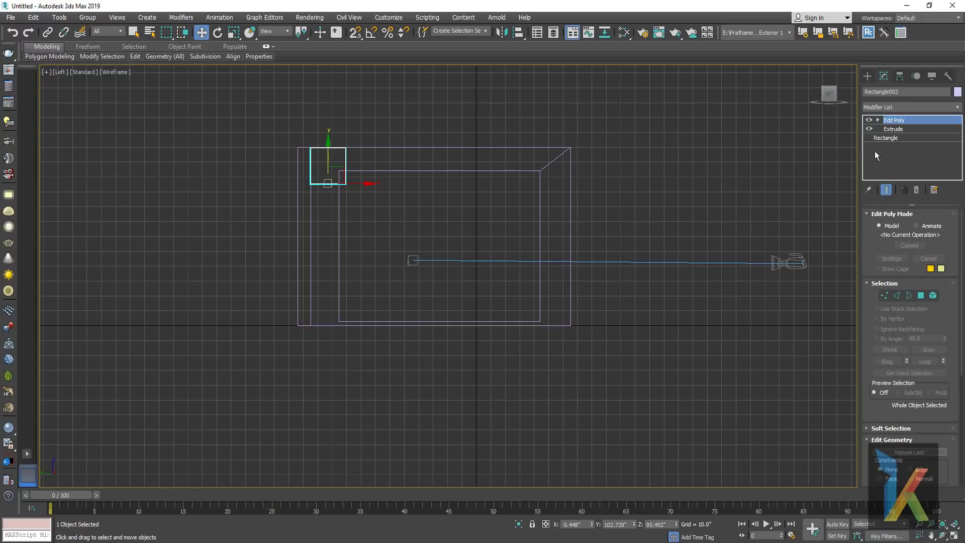
- Select the block's four bottom vertices and pull them down to deepen the beam
left_click(878, 121)
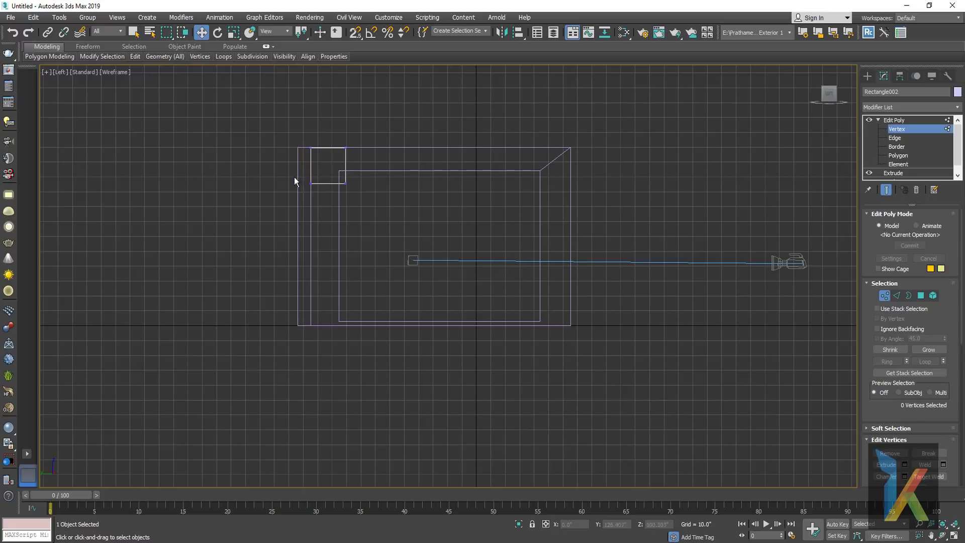
left_click_drag(294, 178, 376, 201)
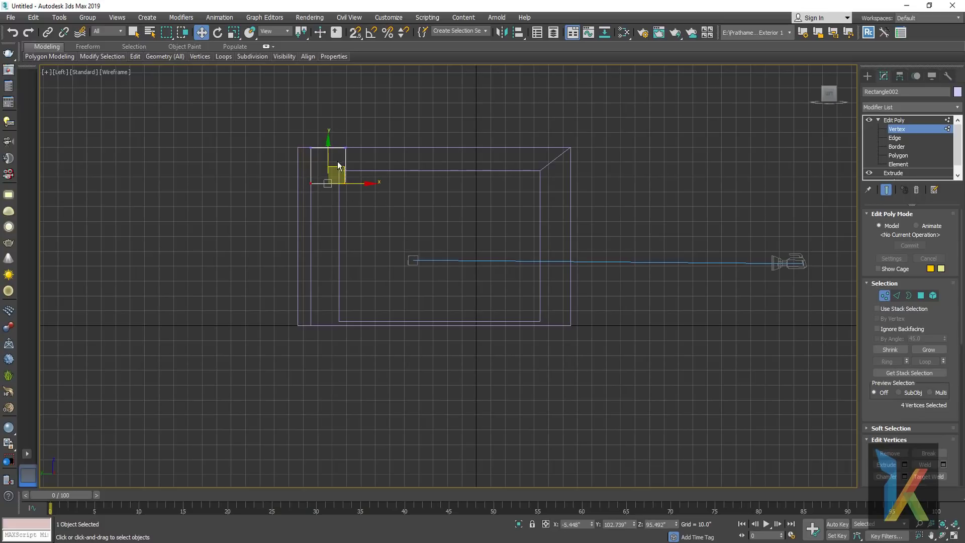
left_click_drag(328, 151, 323, 215)
- Exit vertex mode, orbit the perspective view, and select wall Line001 to show its Boolean settings
left_click(868, 76)
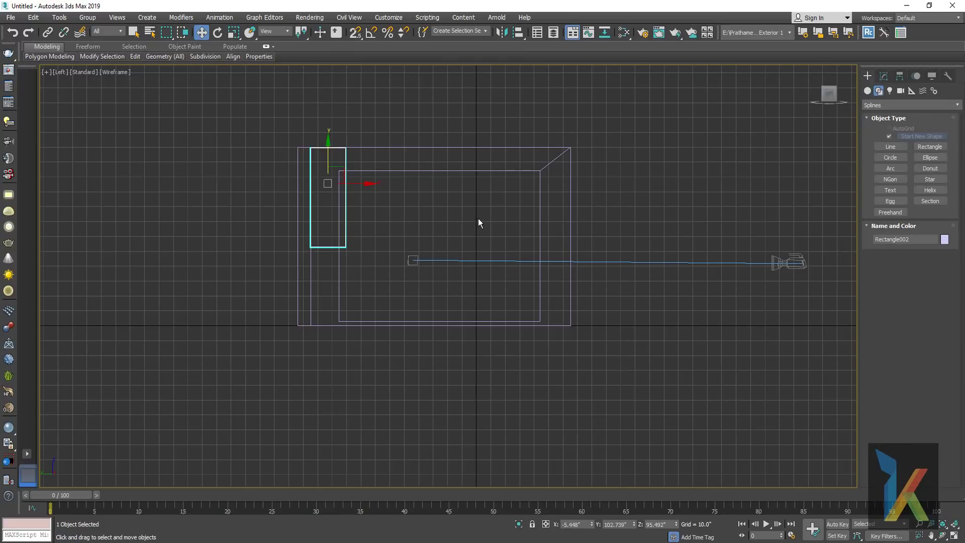
key("p")
key("c")
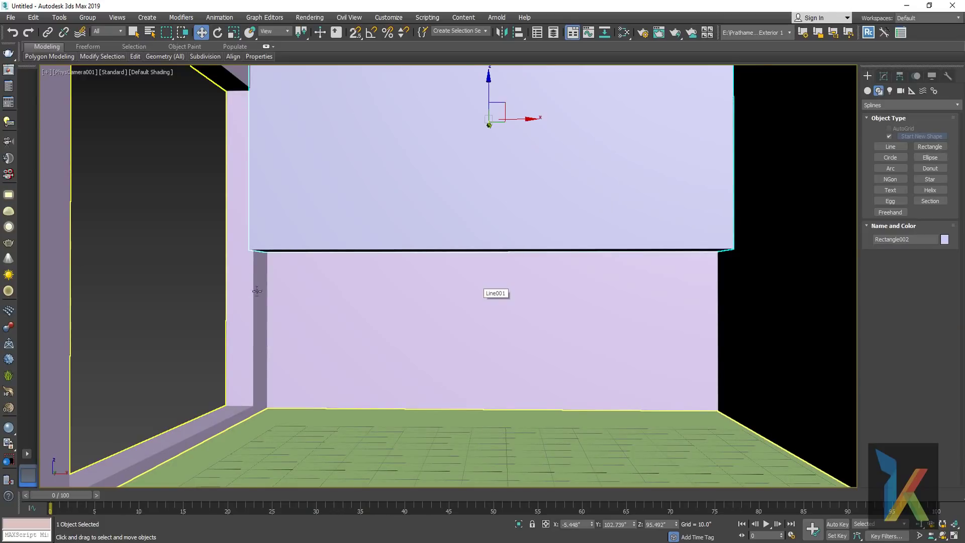
key("p")
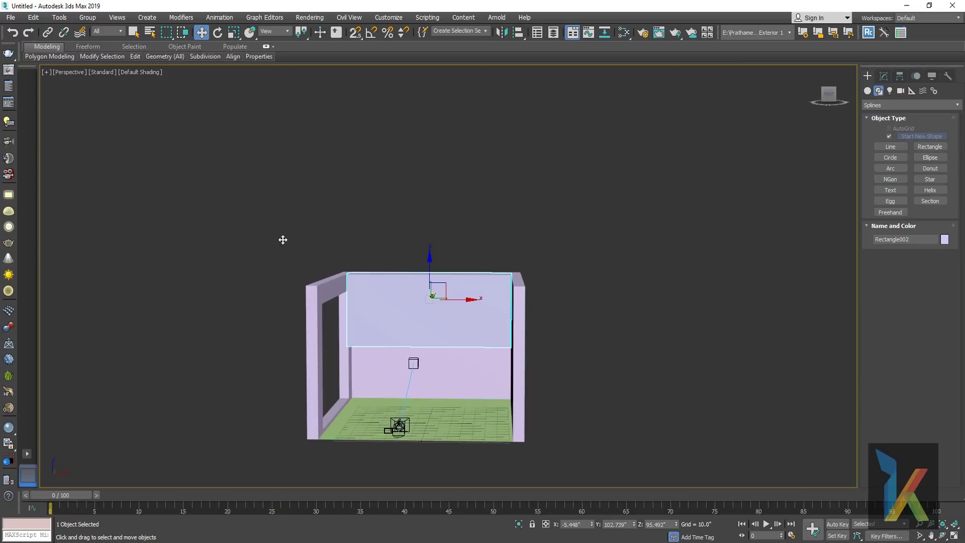
mouse_move(355, 330)
middle_mouse_down("alt")
mouse_move(433, 333)
mouse_move(491, 362)
mouse_move(476, 373)
mouse_move(545, 261)
mouse_move(533, 322)
middle_mouse_up("alt")
scroll(433, 333, "up", 4)
left_click(496, 373)
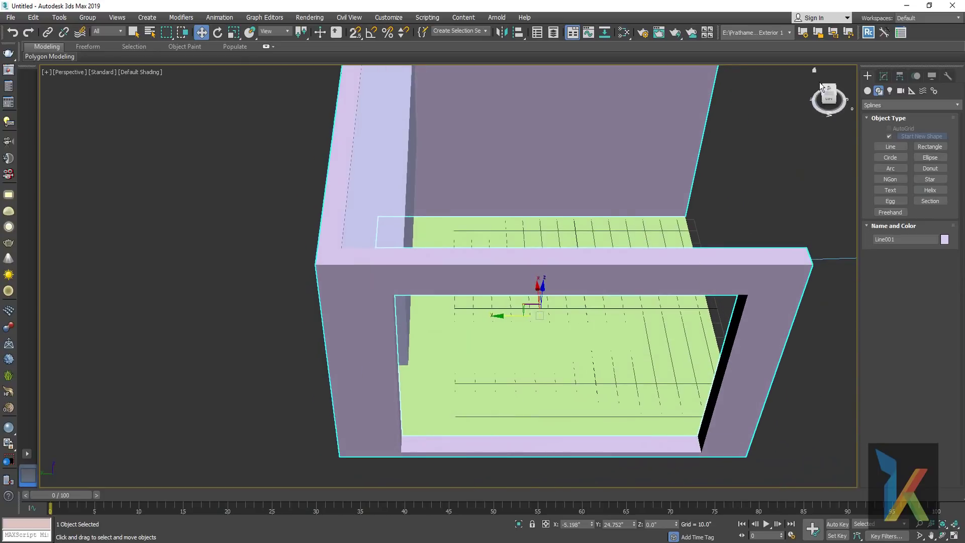
left_click(883, 76)
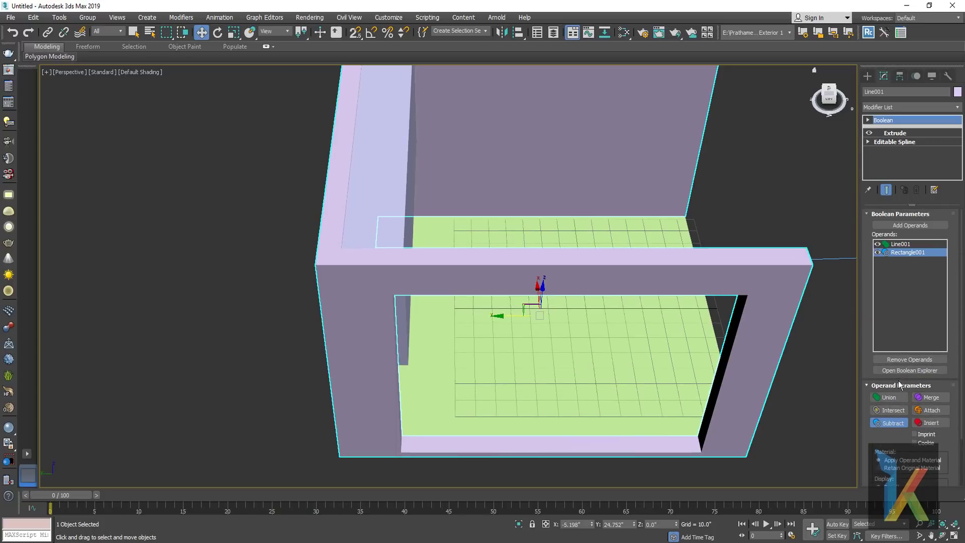
- Select the Rectangle001 operand in the Boolean Explorer
left_click(912, 372)
left_click(51, 79)
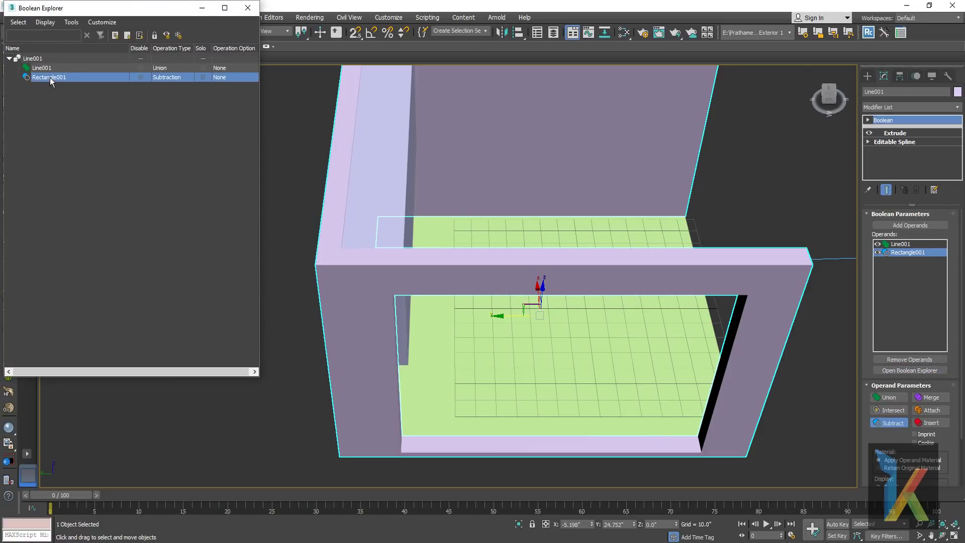
left_click(62, 75)
left_click(247, 9)
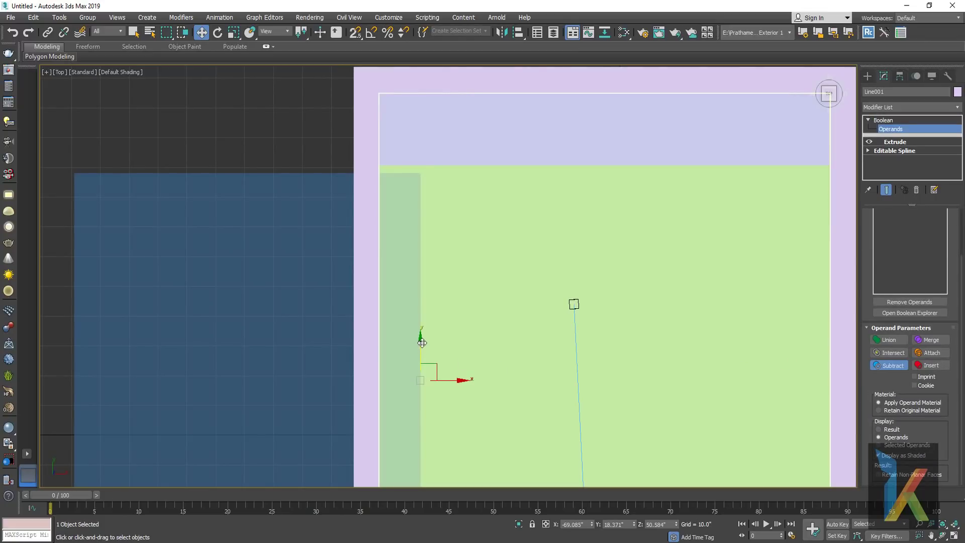
- Nudge the window cutter up along Y and display the Boolean result in perspective
left_click_drag(422, 343, 422, 335)
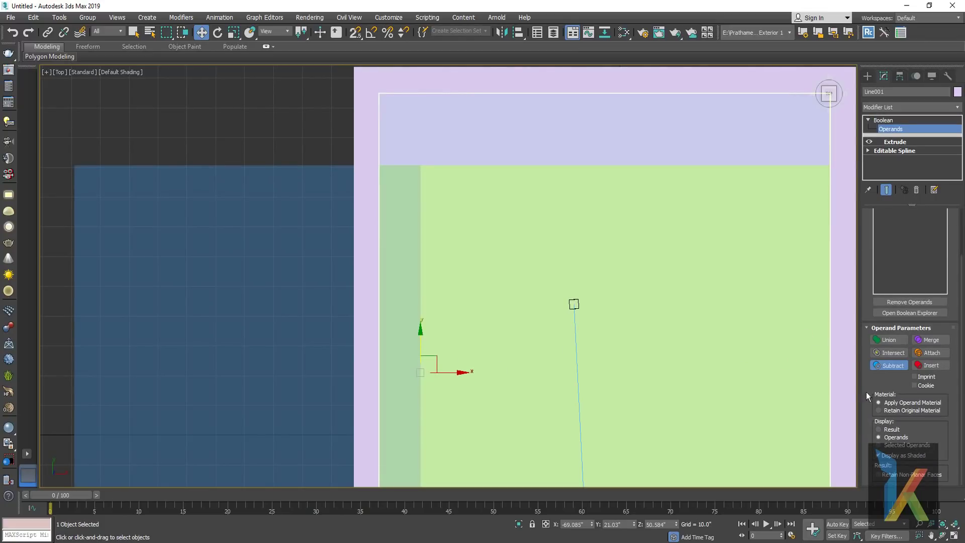
left_click(884, 428)
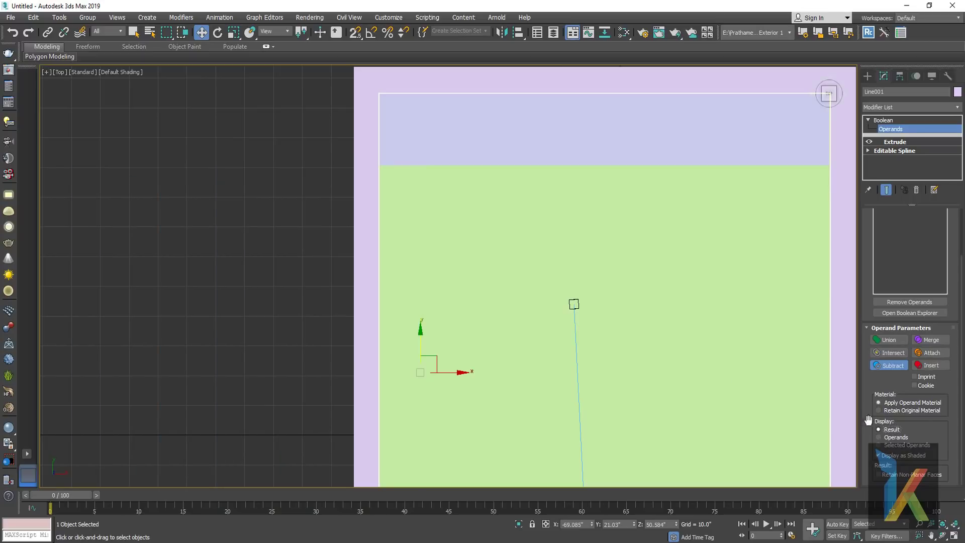
key("p")
mouse_move(468, 312)
middle_mouse_down("alt")
mouse_move(535, 274)
mouse_move(426, 320)
mouse_move(461, 287)
mouse_move(453, 311)
mouse_move(490, 362)
mouse_move(330, 298)
middle_mouse_up("alt")
scroll(534, 273, "down", 5)
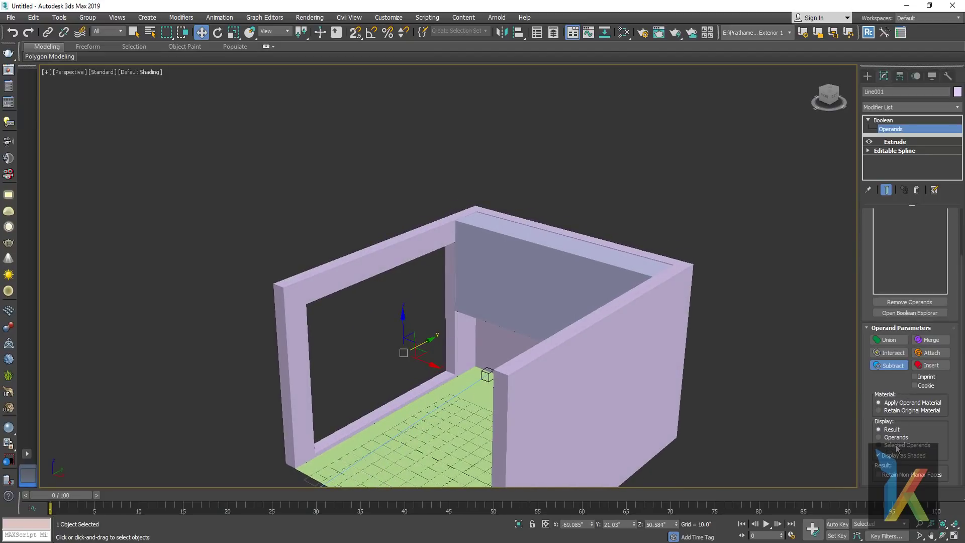
- Reposition the window cutter along Y, toggling between the cutter box and the cut result
left_click(897, 445)
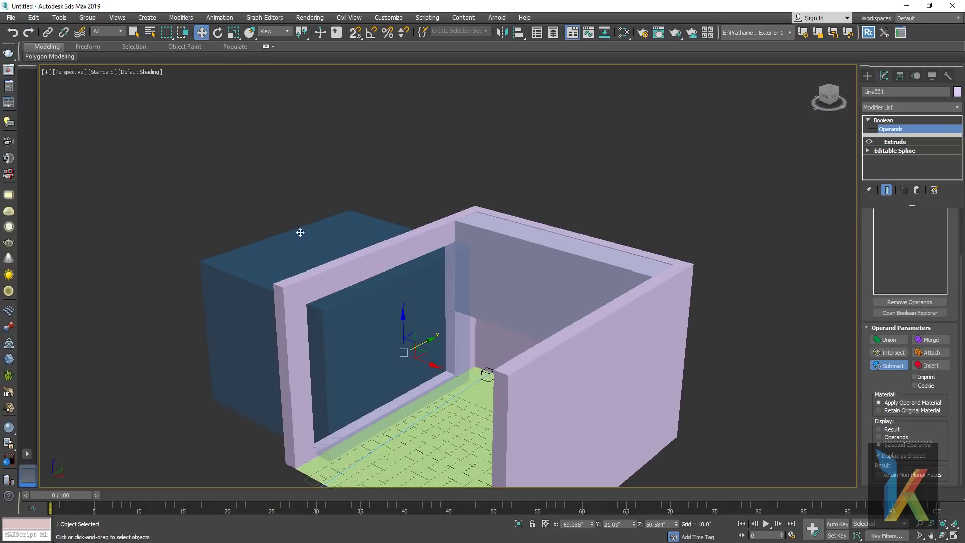
left_click(327, 195)
left_click(335, 250)
left_click_drag(431, 336, 473, 353)
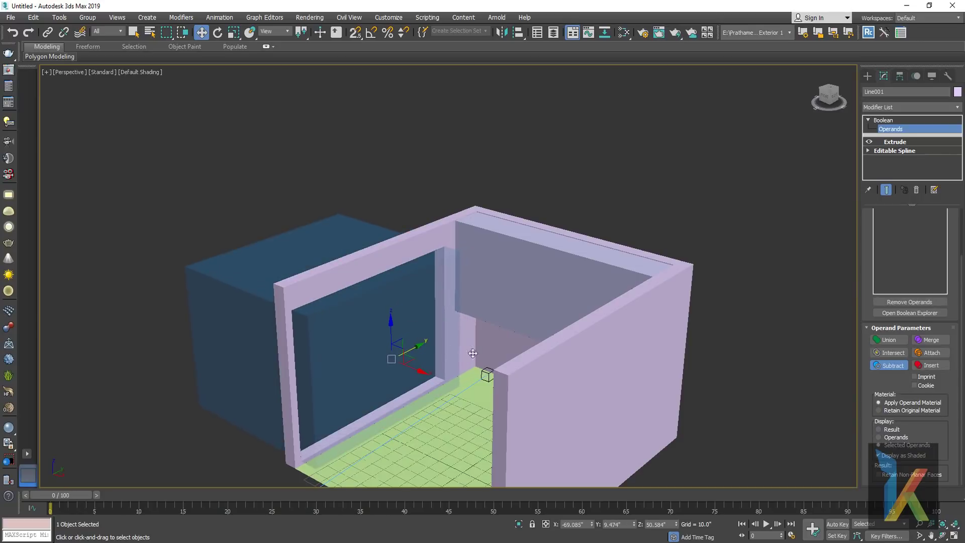
left_click(891, 430)
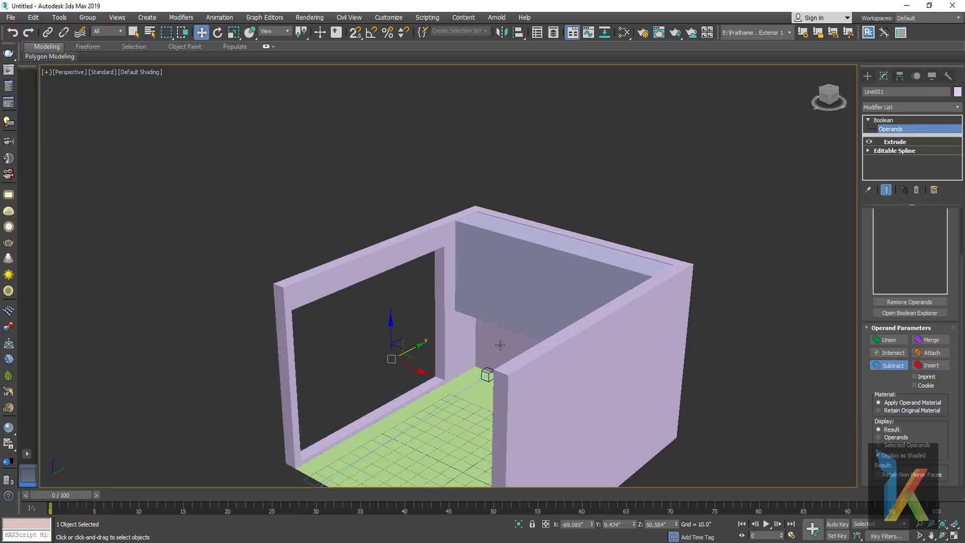
left_click(894, 448)
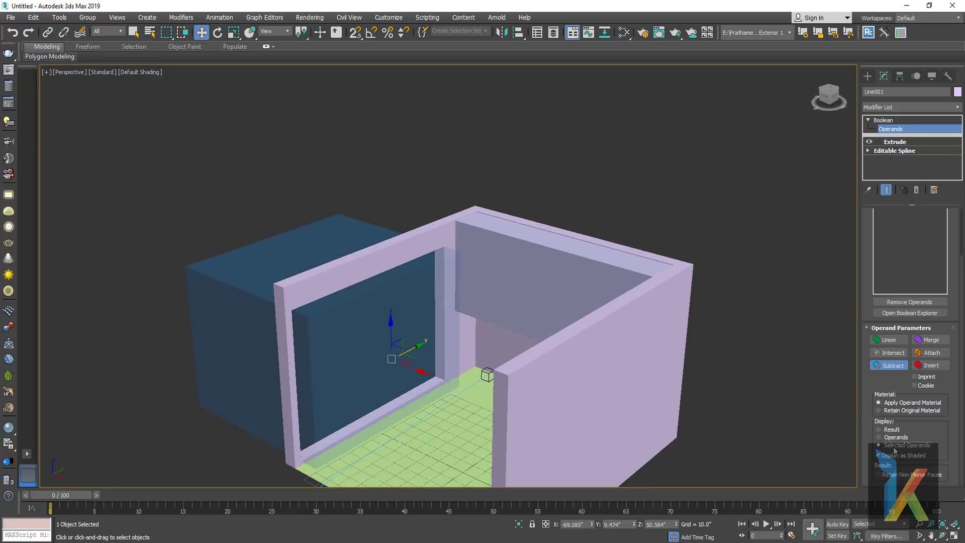
left_click_drag(420, 350, 433, 342)
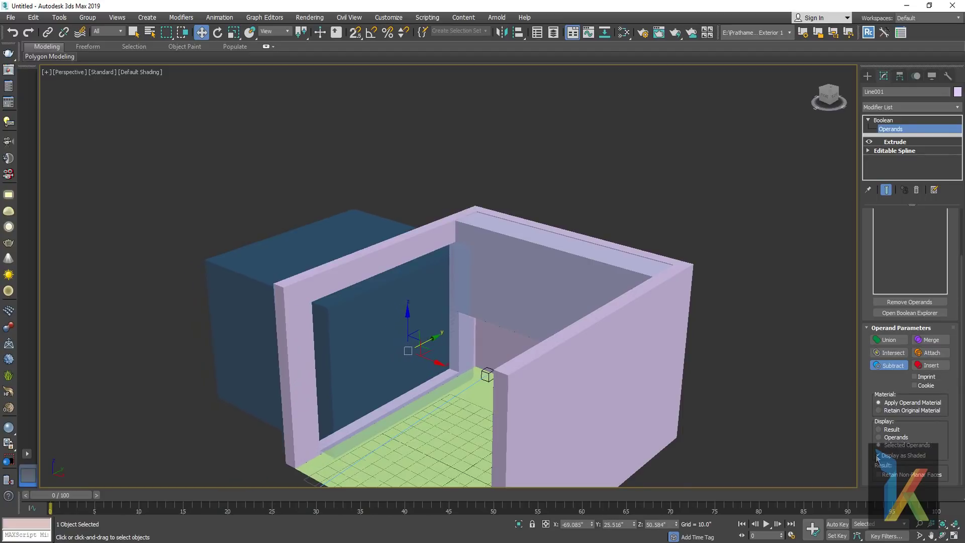
left_click(890, 430)
middle_click_drag(502, 302, 533, 288, "alt")
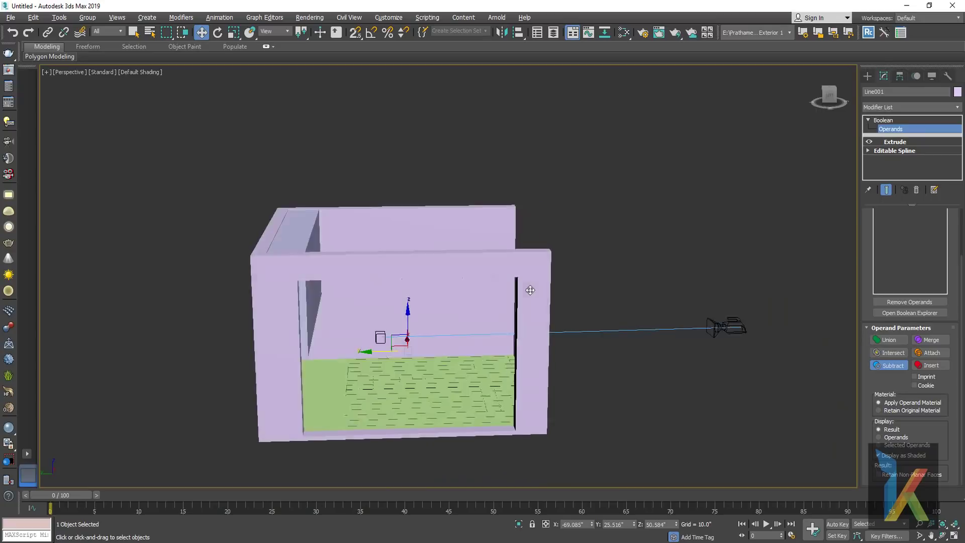
left_click(895, 447)
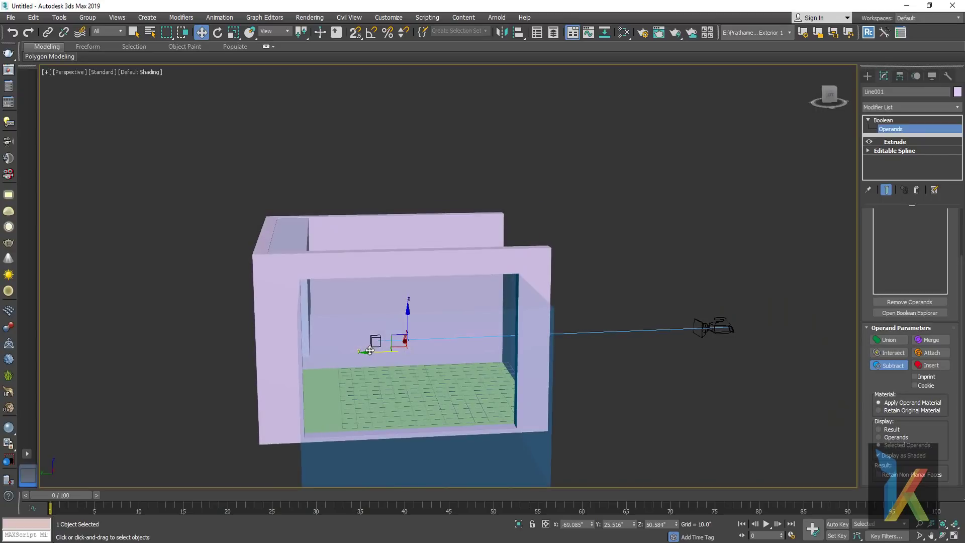
left_click_drag(370, 350, 376, 350)
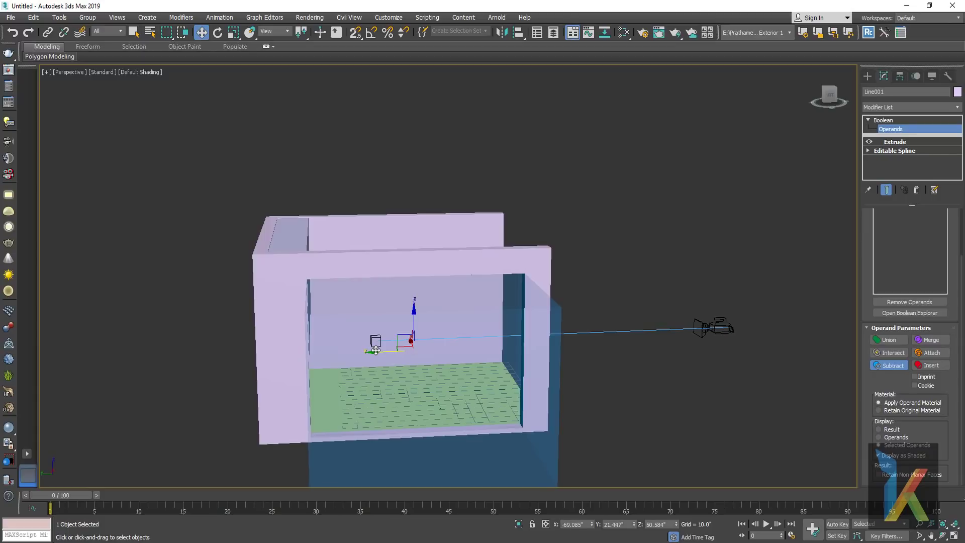
- In the Left view, nudge the inner rectangle slightly along X
key("f")
key("l")
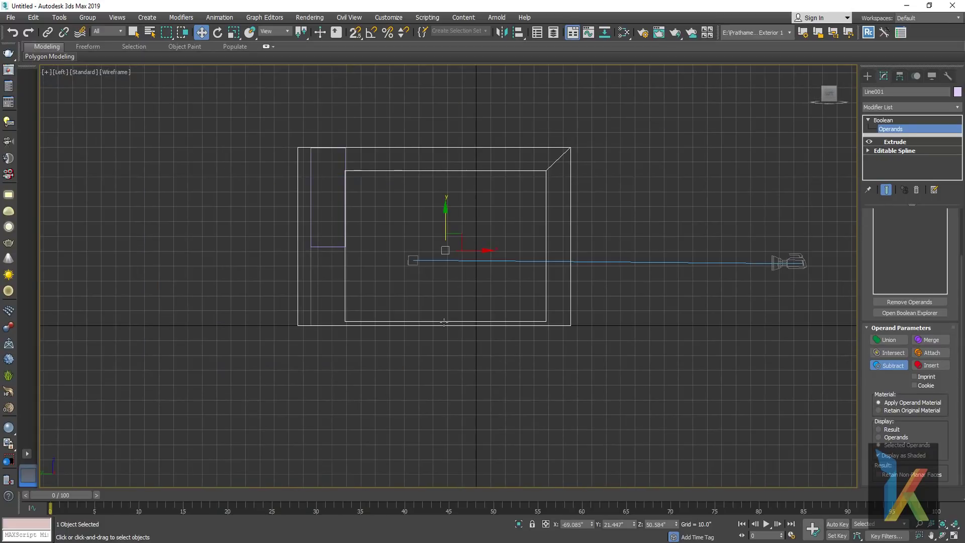
scroll(509, 338, "up", 3)
middle_click_drag(508, 338, 588, 371)
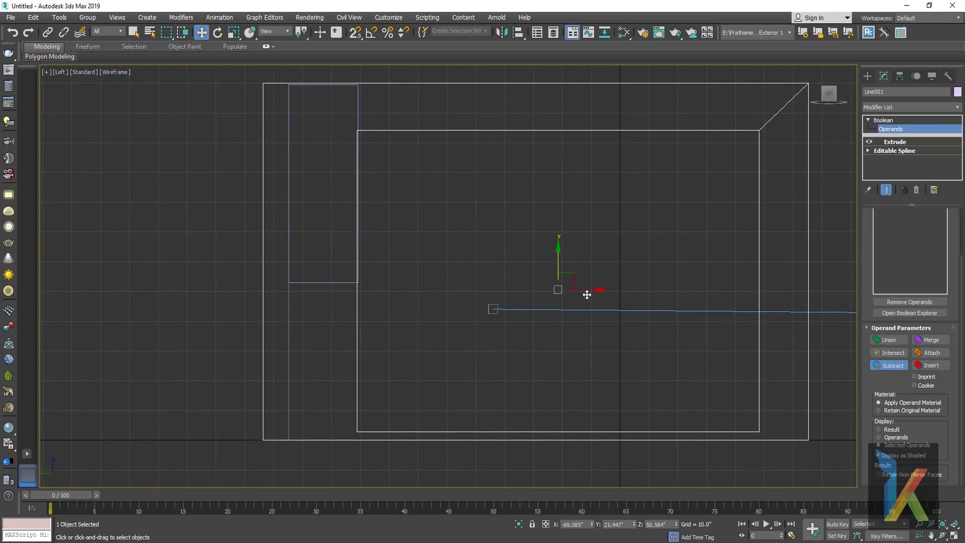
left_click_drag(587, 294, 580, 290)
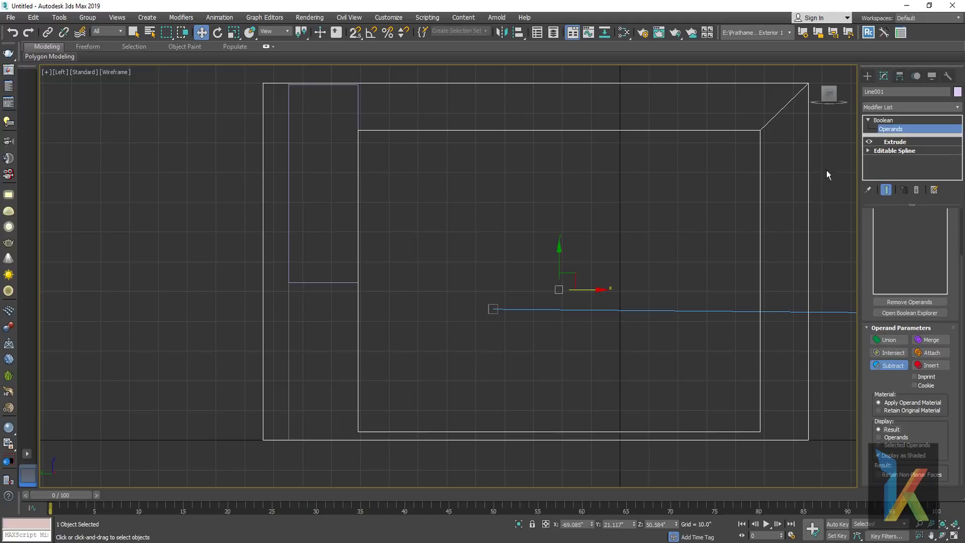
- Select the upper ceiling beam Rectangle002 and view the room from the Top viewport
left_click(869, 77)
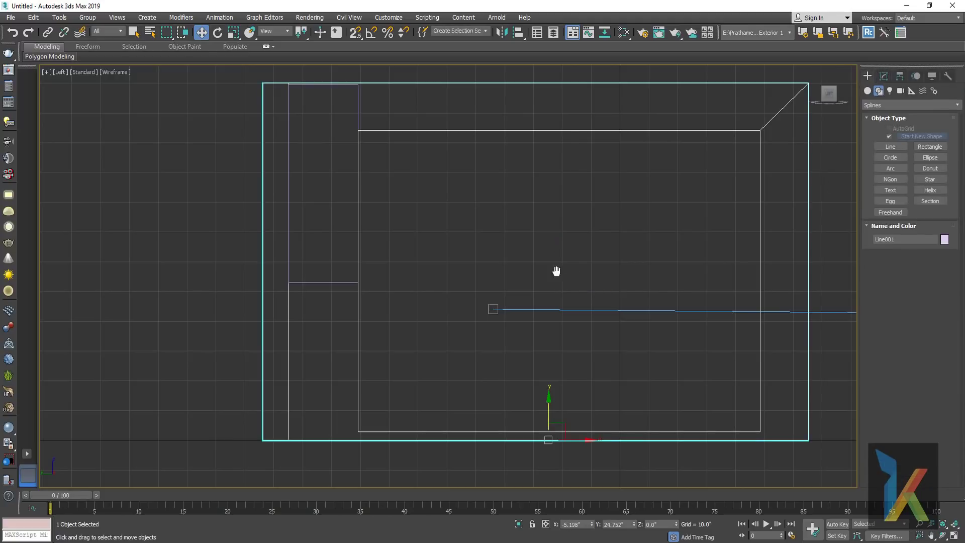
mouse_move(557, 271)
middle_mouse_down()
mouse_move(540, 283)
mouse_move(552, 329)
mouse_move(513, 369)
mouse_move(447, 356)
mouse_move(416, 295)
mouse_move(458, 334)
mouse_move(458, 388)
middle_mouse_up()
key("p")
left_click(417, 297)
key("t")
scroll(394, 390, "down", 2)
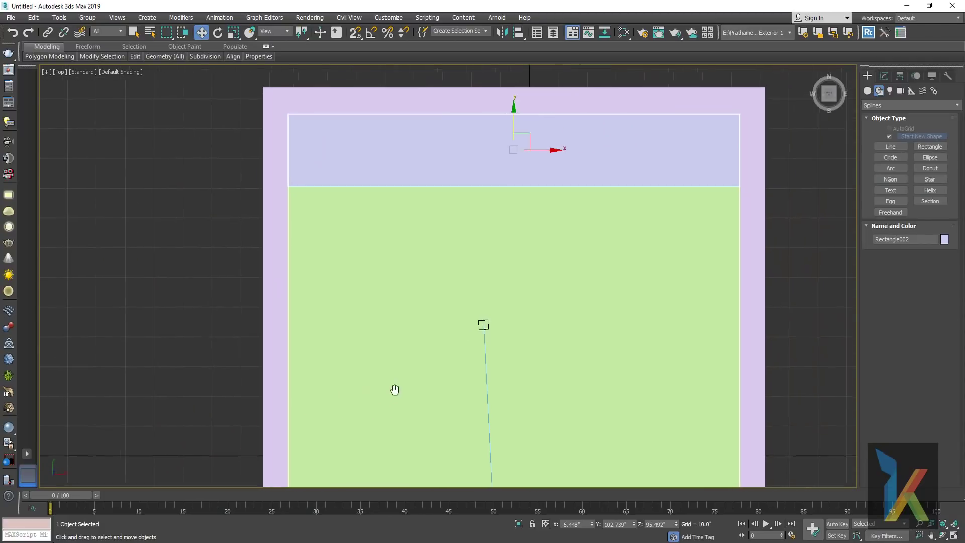
scroll(495, 345, "down", 3)
- Turn on Angle Snap and Shift-rotate a copy of Rectangle002 by -90°
middle_click_drag(495, 345, 463, 257)
right_click(463, 258)
left_click(480, 278)
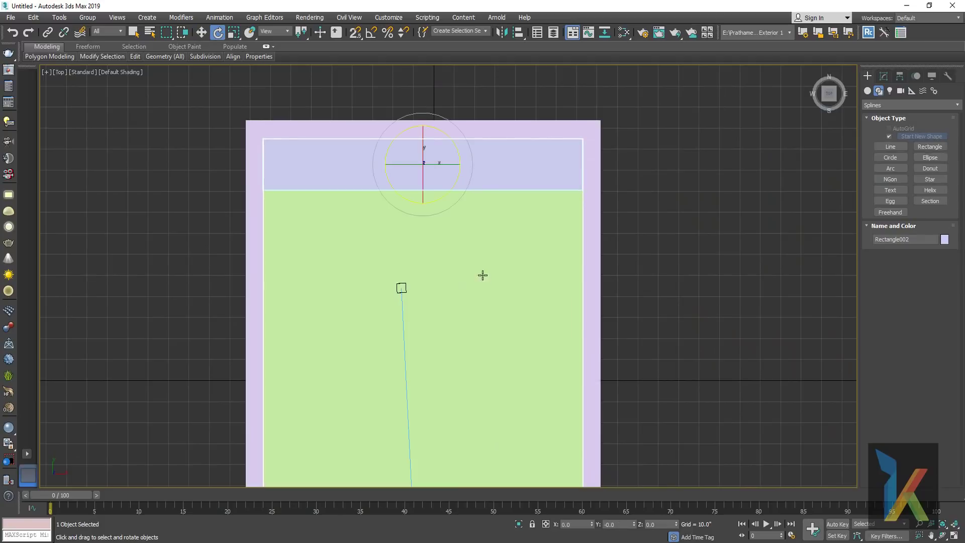
left_click_drag(454, 145, 472, 176, "shift")
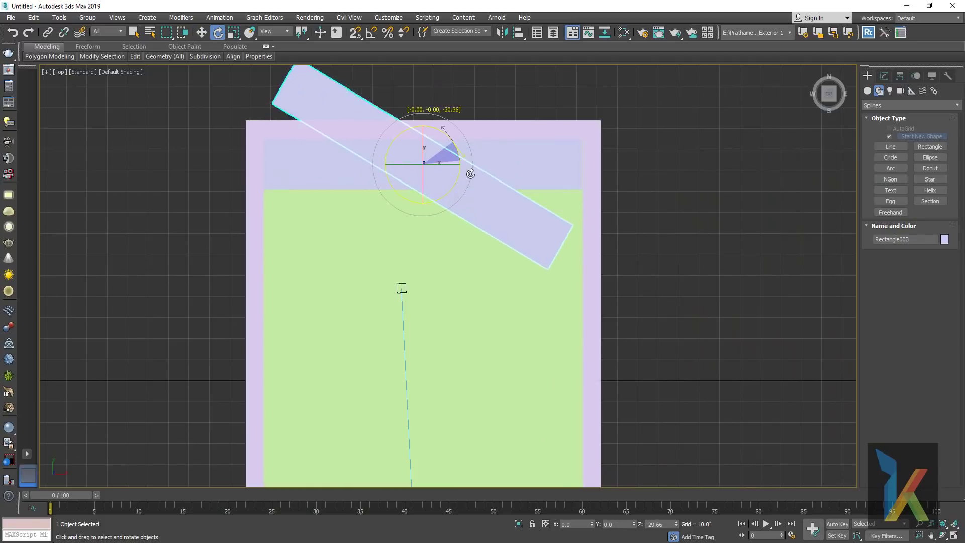
left_click(521, 318)
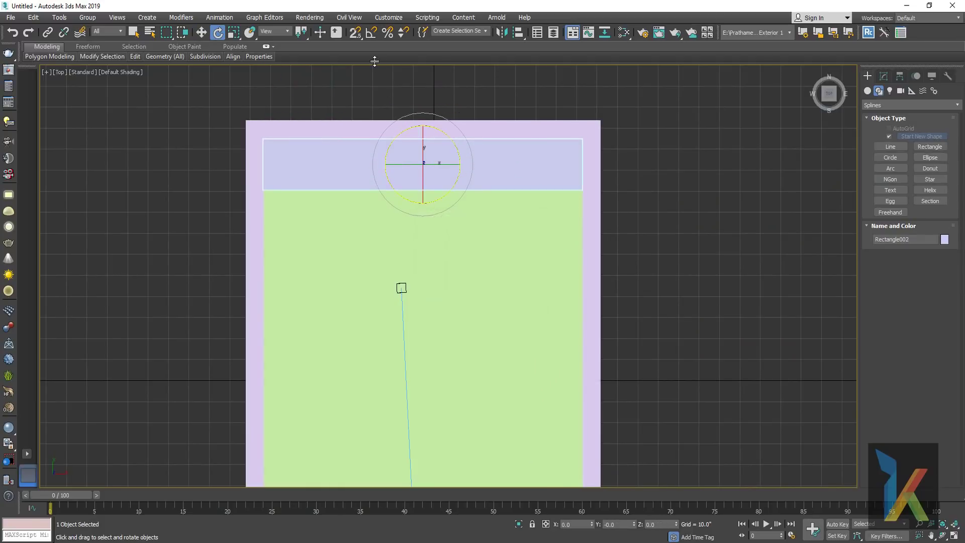
left_click(371, 33)
key("shift+ctrl+p")
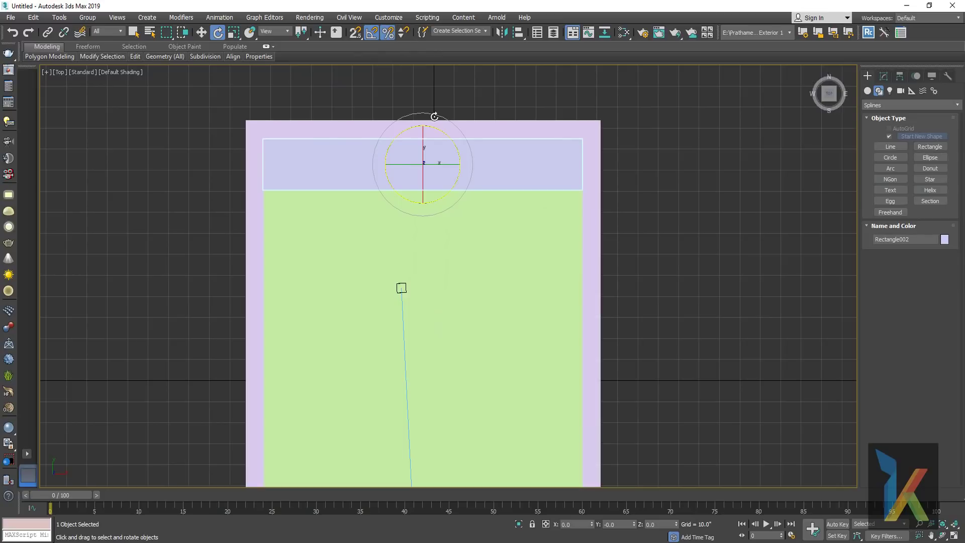
left_click_drag(444, 132, 472, 170, "shift")
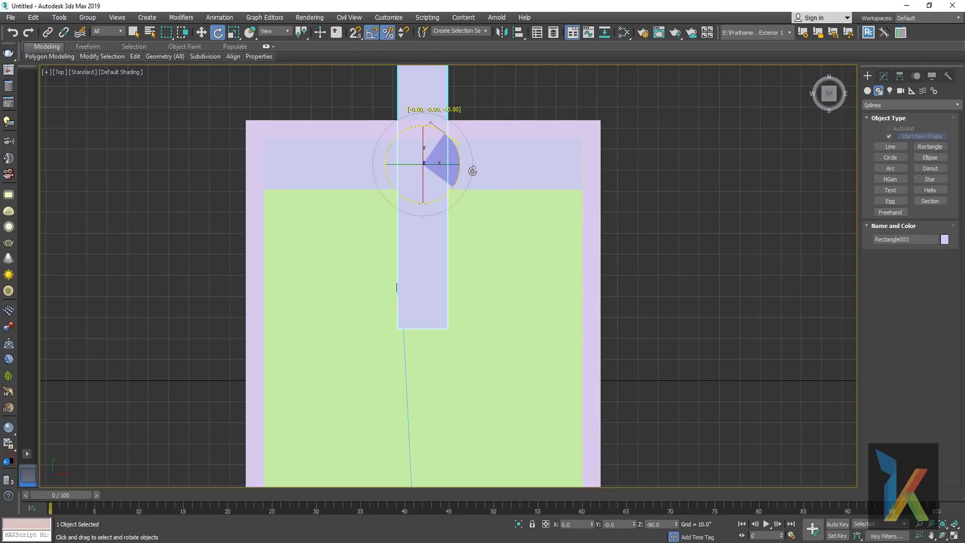
left_click(483, 320)
- Move the rotated beam copy down into the room against the right wall
right_click(410, 209)
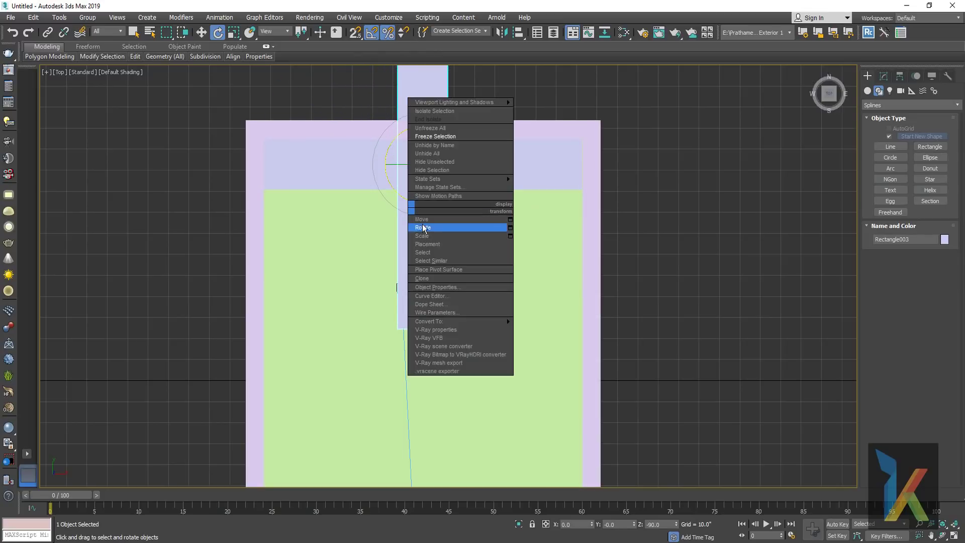
left_click(423, 219)
left_click_drag(423, 136, 406, 306)
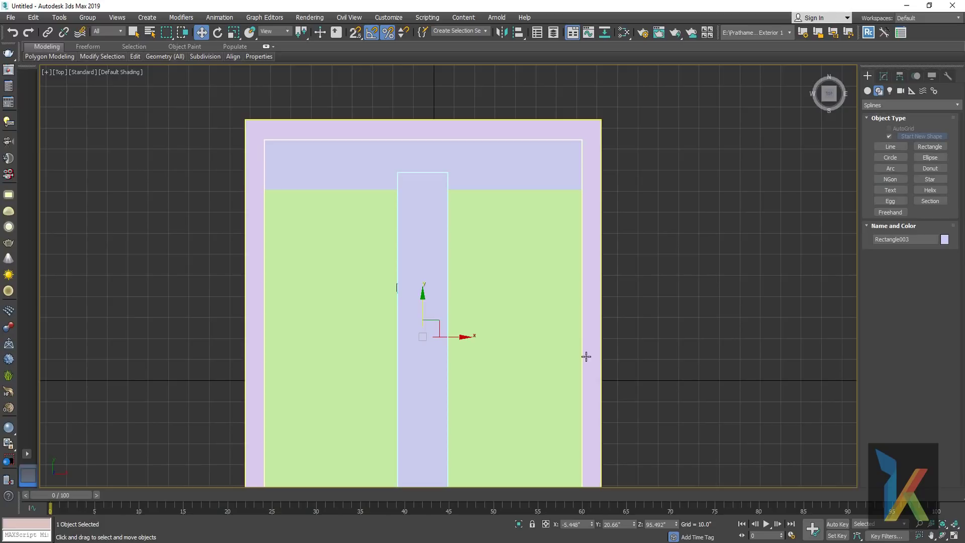
left_click_drag(463, 337, 595, 344)
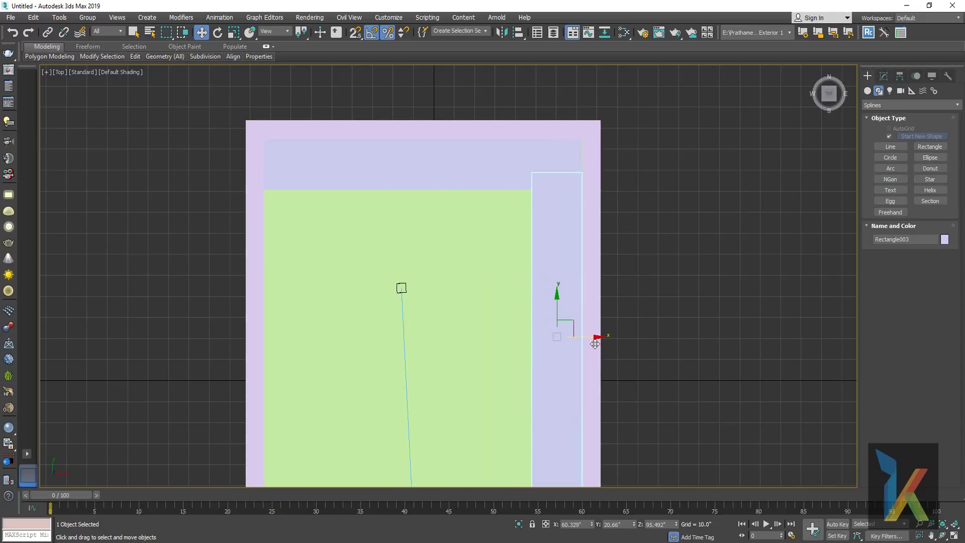
scroll(546, 259, "up", 4)
middle_click_drag(546, 259, 559, 248)
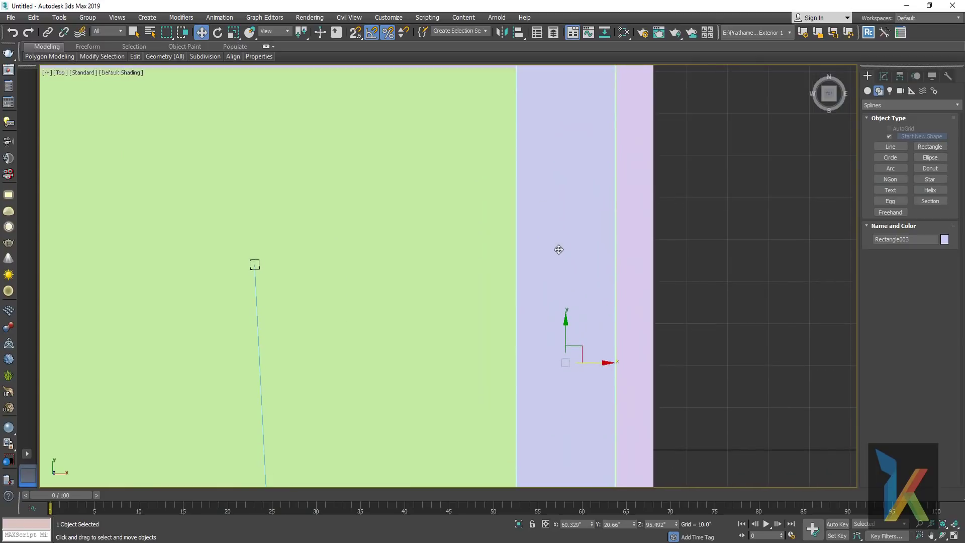
scroll(558, 248, "down", 4)
mouse_move(563, 265)
left_mouse_down()
mouse_move(567, 295)
mouse_move(565, 276)
left_mouse_up()
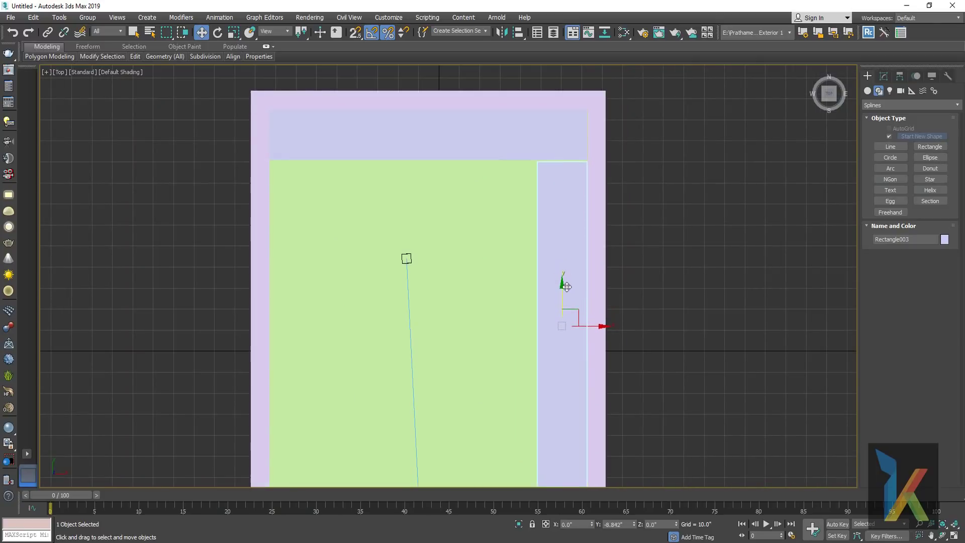
scroll(545, 215, "up", 6)
middle_click_drag(545, 215, 545, 262)
scroll(546, 263, "up", 2)
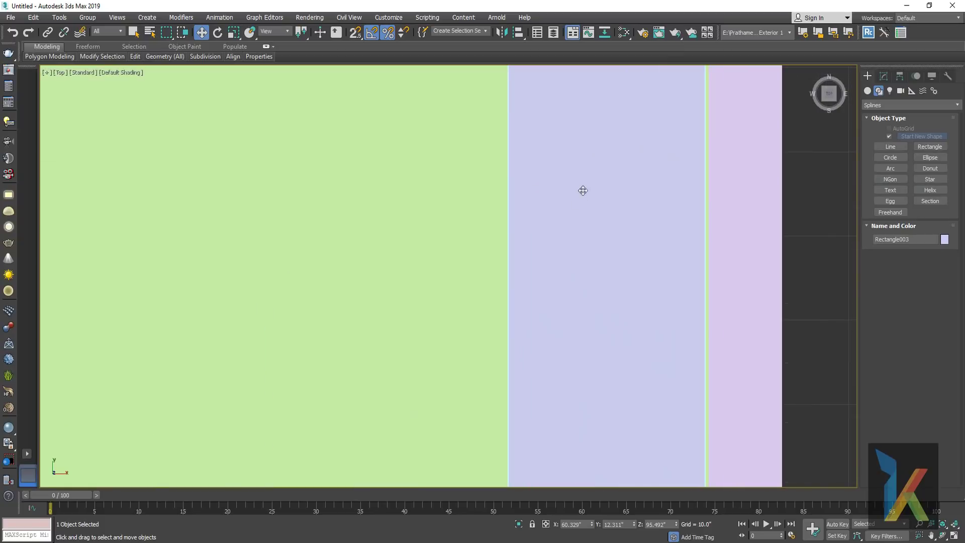
- Line up the new beam's top edge with the upper beam at the corner
middle_click_drag(582, 190, 554, 355)
scroll(547, 369, "up", 4)
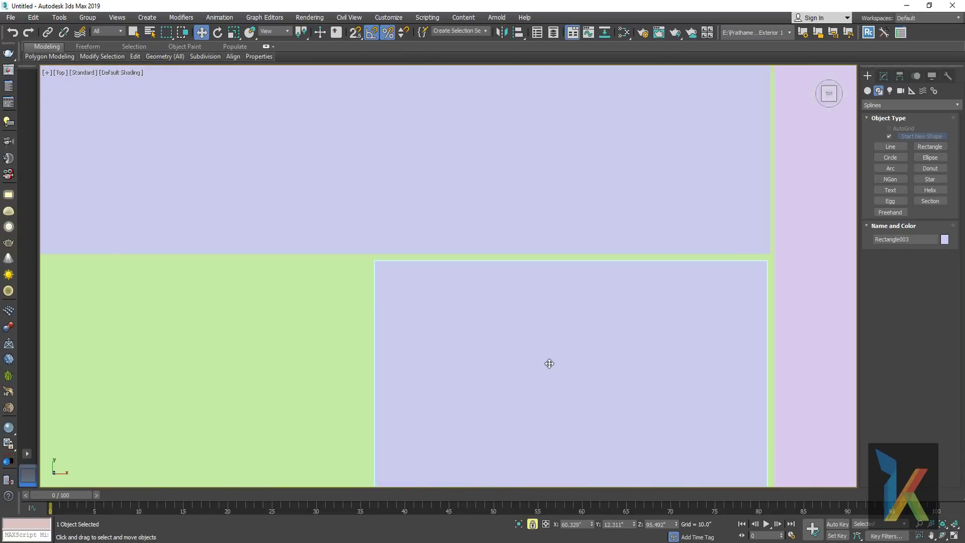
scroll(558, 347, "up", 2)
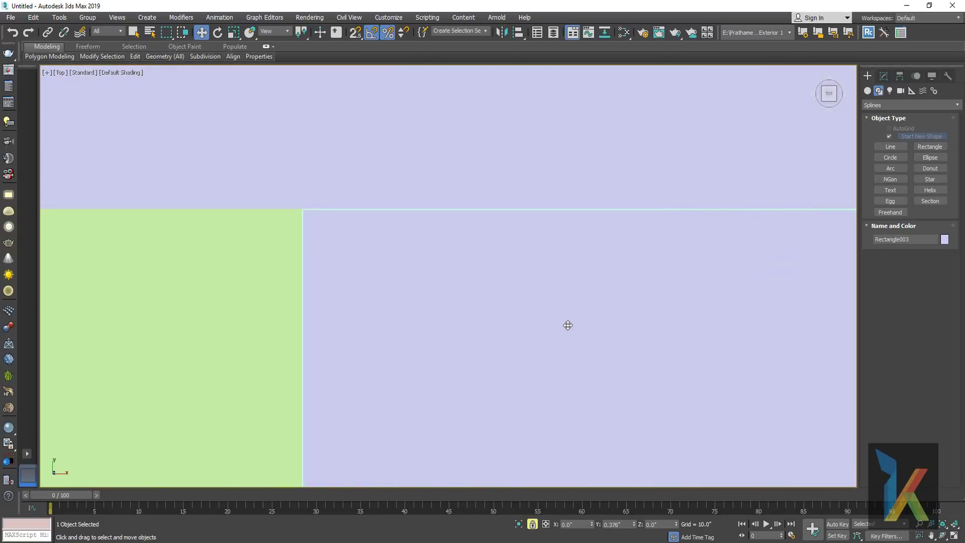
scroll(567, 325, "down", 3)
middle_click_drag(588, 320, 466, 198)
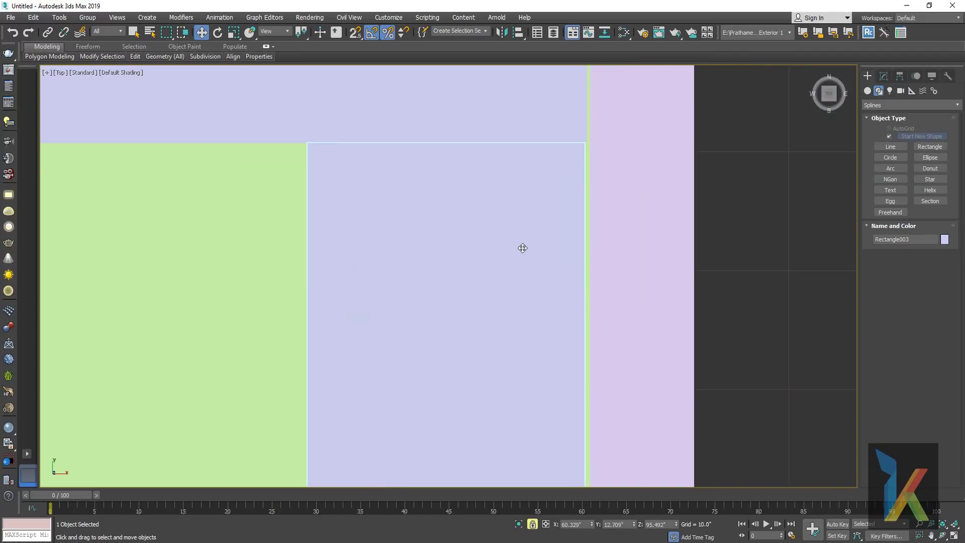
left_click_drag(522, 248, 526, 249)
scroll(497, 129, "down", 3)
scroll(498, 129, "down", 2)
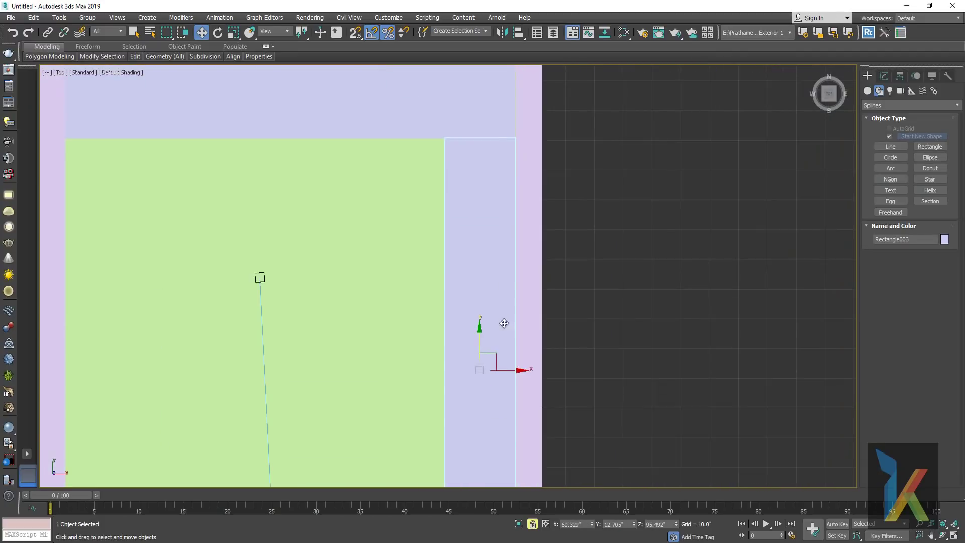
scroll(498, 216, "up", 4)
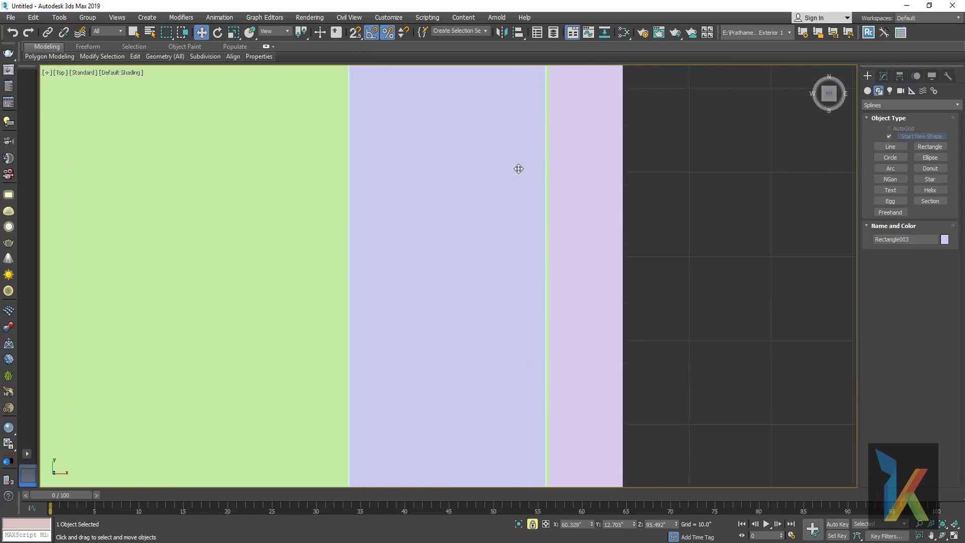
scroll(522, 167, "up", 3)
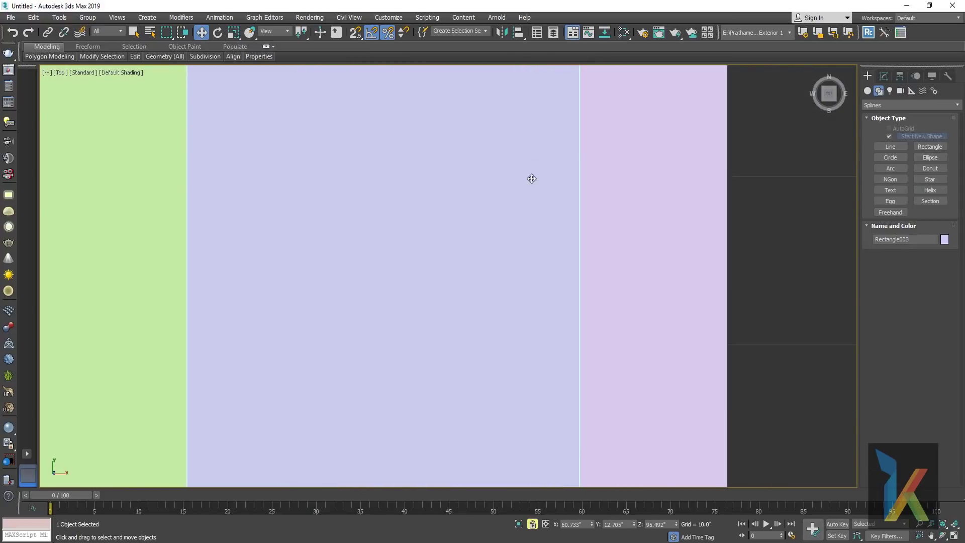
scroll(530, 179, "down", 3)
middle_click_drag(545, 194, 547, 402)
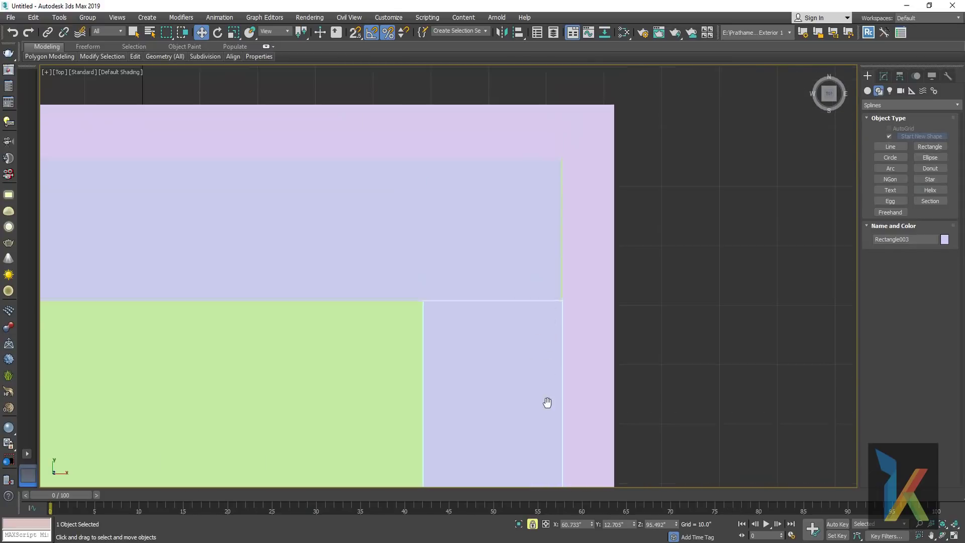
- Select the upper beam, enable endpoint snapping, and check the corner in perspective and camera views
left_click(506, 249)
scroll(613, 244, "down", 3)
scroll(388, 220, "up", 4)
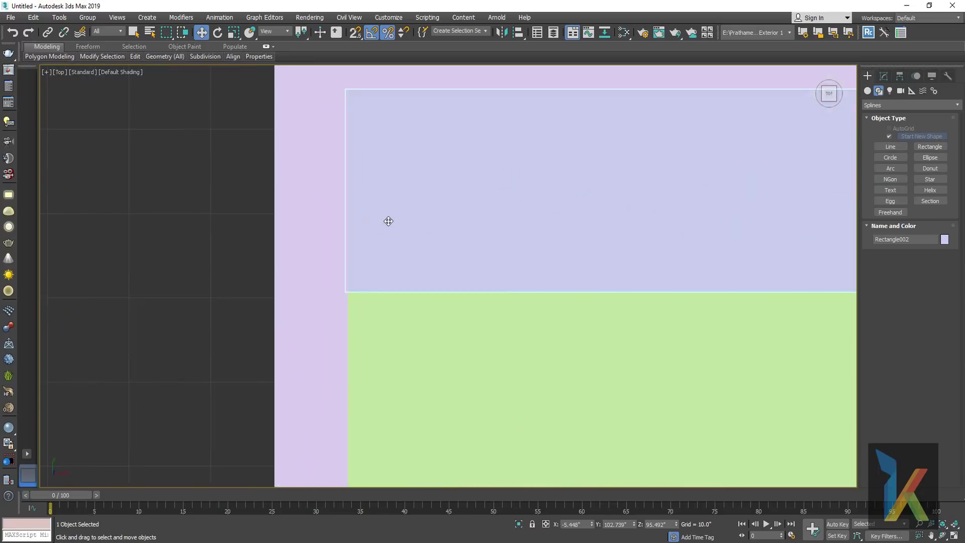
scroll(433, 225, "up", 1)
scroll(523, 239, "up", 1)
scroll(523, 239, "down", 2)
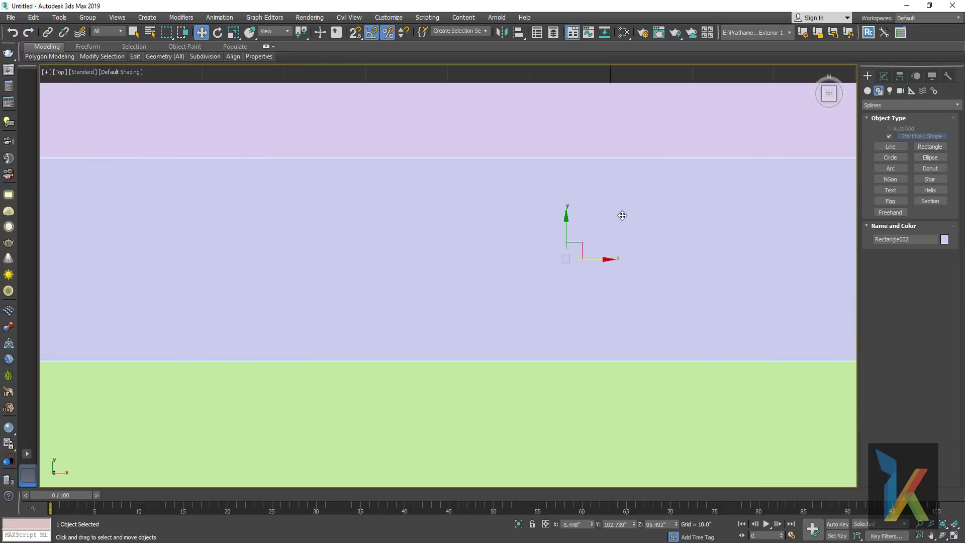
mouse_move(620, 213)
middle_mouse_down()
mouse_move(618, 162)
mouse_move(345, 173)
middle_mouse_up()
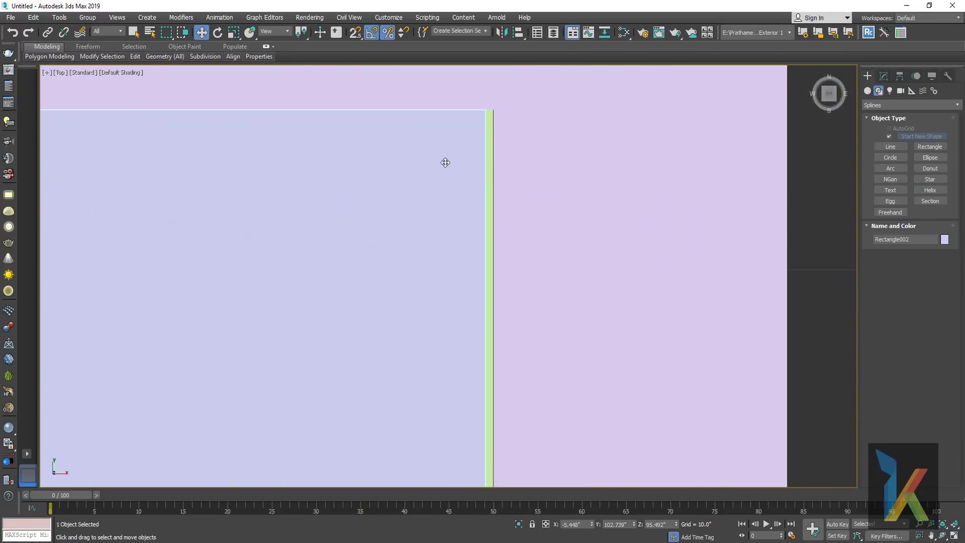
scroll(455, 186, "down", 2)
left_click(353, 34)
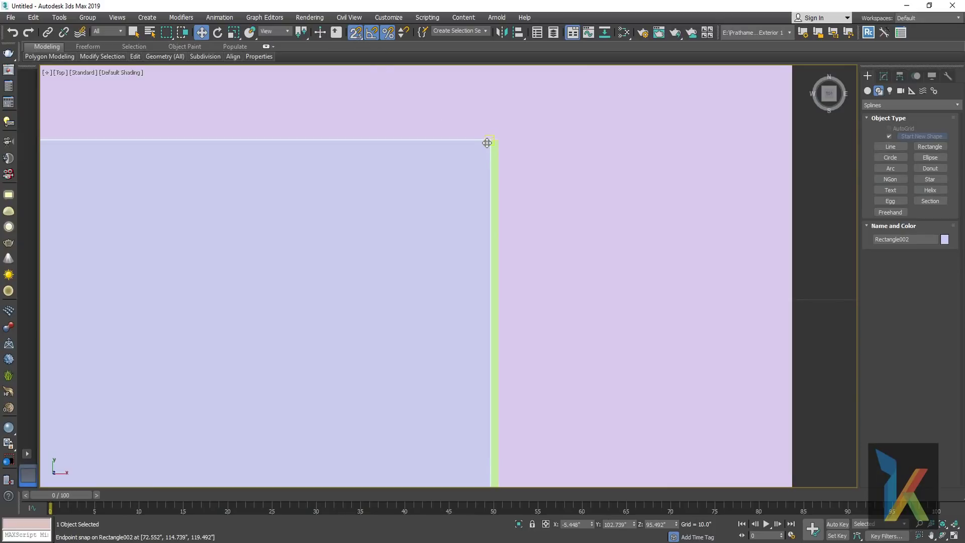
scroll(481, 191, "down", 2)
middle_click_drag(480, 219, 482, 176)
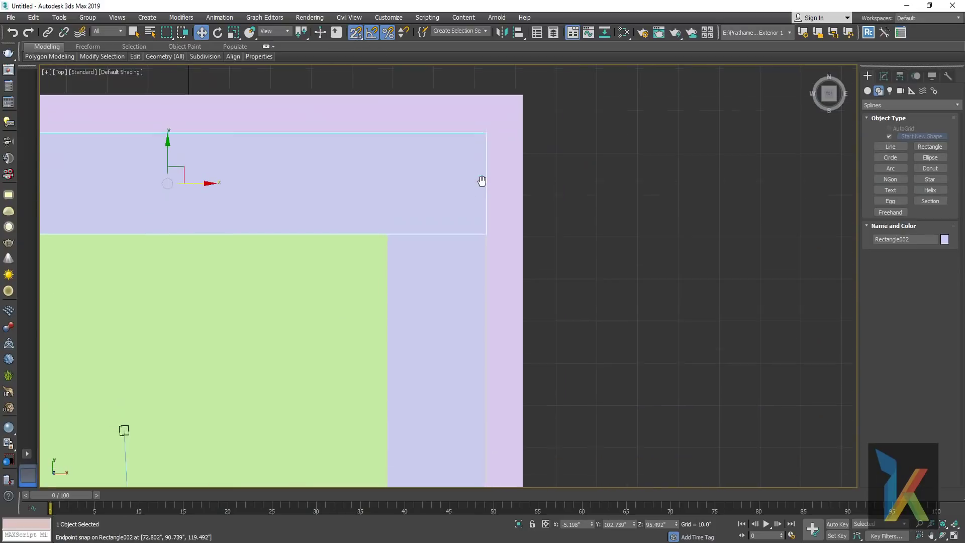
scroll(476, 277, "down", 3)
mouse_move(470, 286)
middle_mouse_down()
mouse_move(489, 224)
mouse_move(502, 226)
mouse_move(493, 210)
middle_mouse_up()
key("p")
key("c")
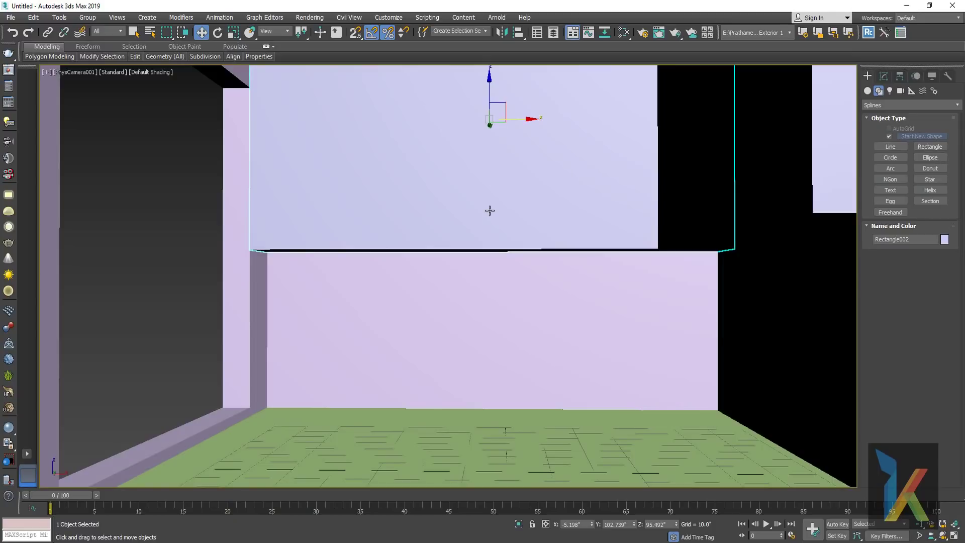
- Select the second beam Rectangle003 and show its modifier stack in Top view
left_click(758, 179)
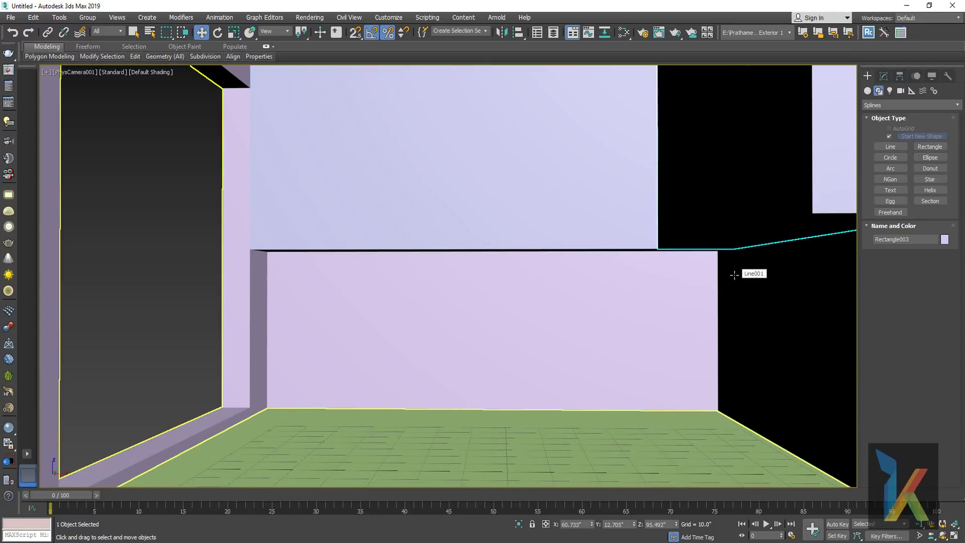
left_click(888, 71)
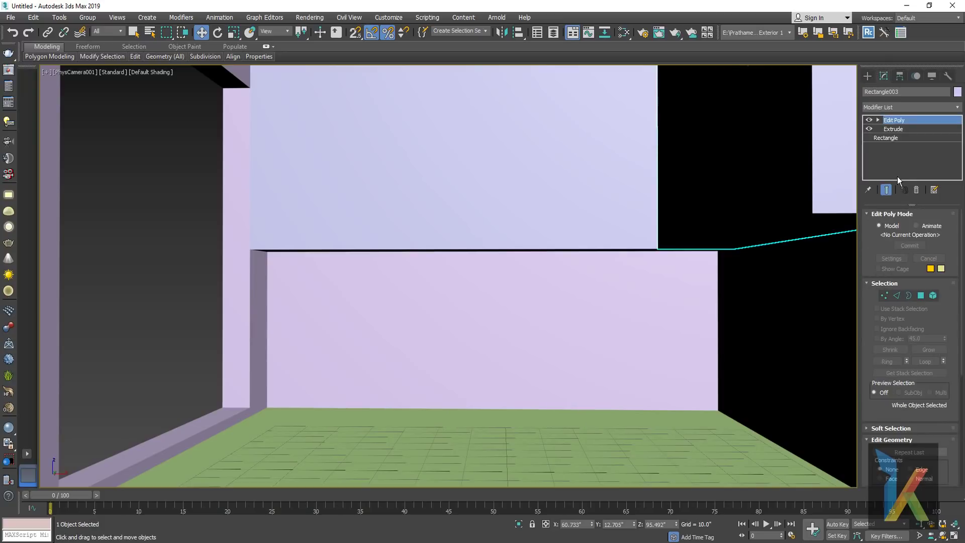
left_click(895, 129)
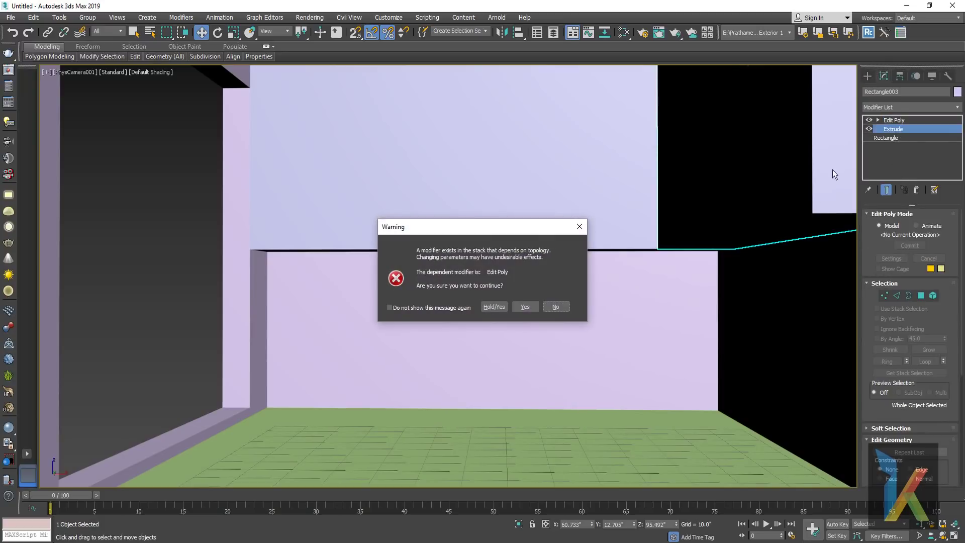
key("Escape")
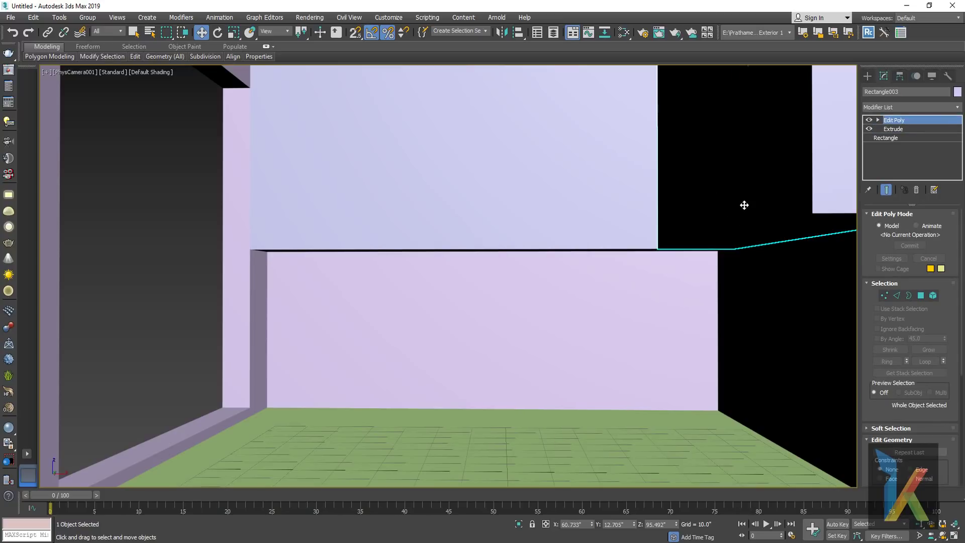
key("t")
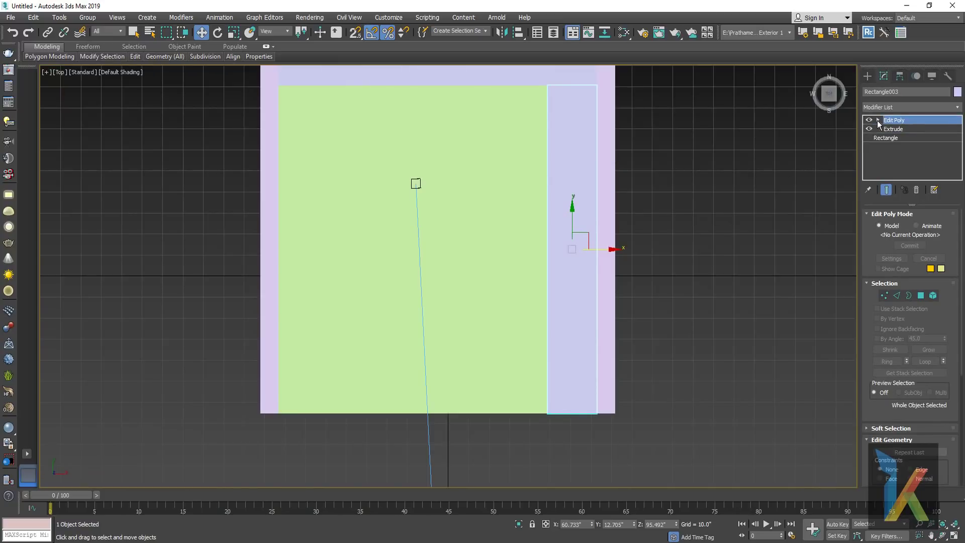
- Box-select the beam's inner-edge vertices and shift them right along X against the wall
left_click(878, 120)
left_click(887, 129)
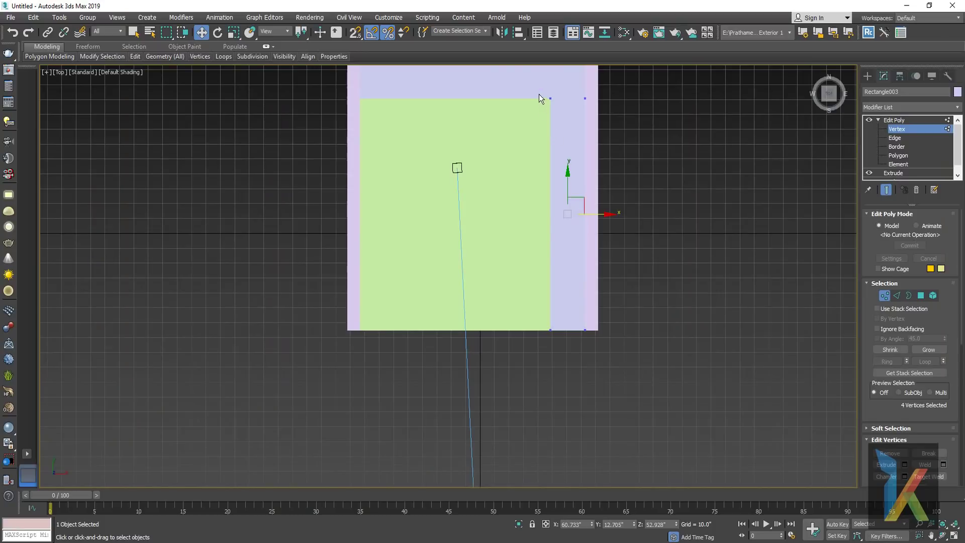
left_click_drag(538, 93, 557, 366)
mouse_move(653, 223)
middle_mouse_down()
mouse_move(624, 232)
mouse_move(629, 281)
middle_mouse_up()
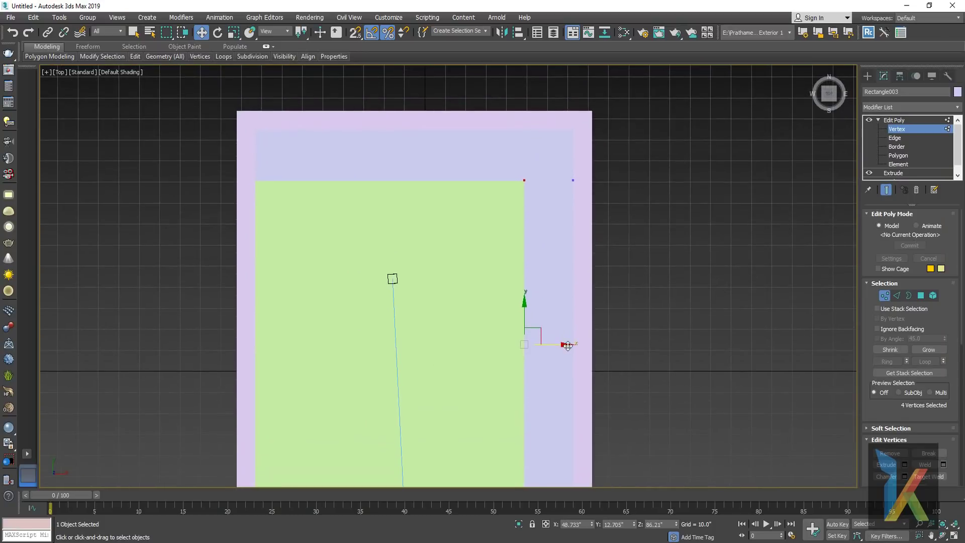
left_click_drag(564, 346, 576, 345)
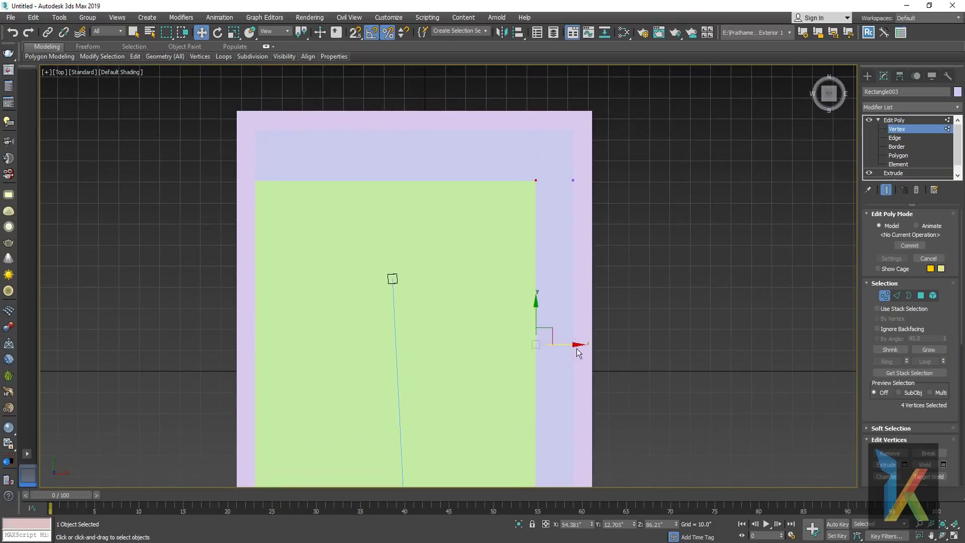
left_click(867, 76)
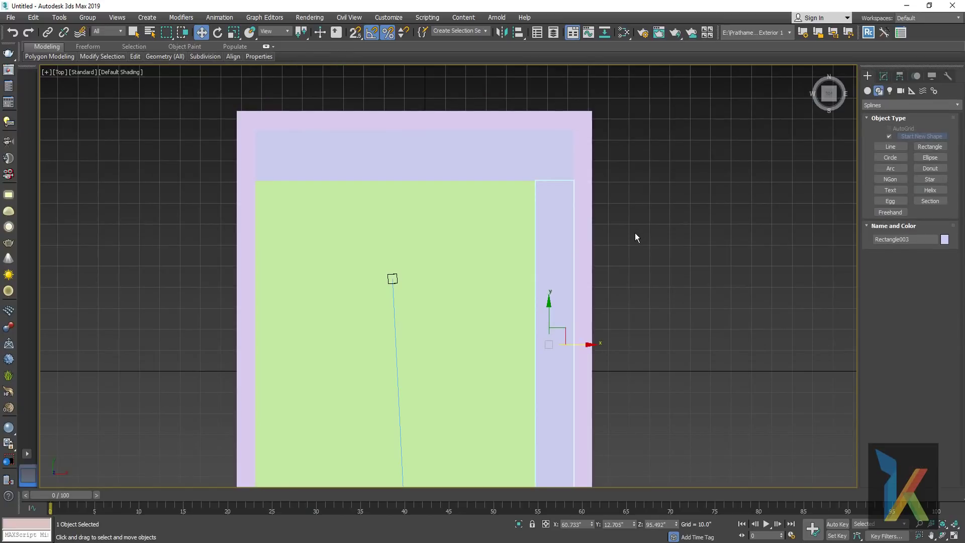
- Show the PhysCamera view with Clay shading
key("c")
left_click(146, 72)
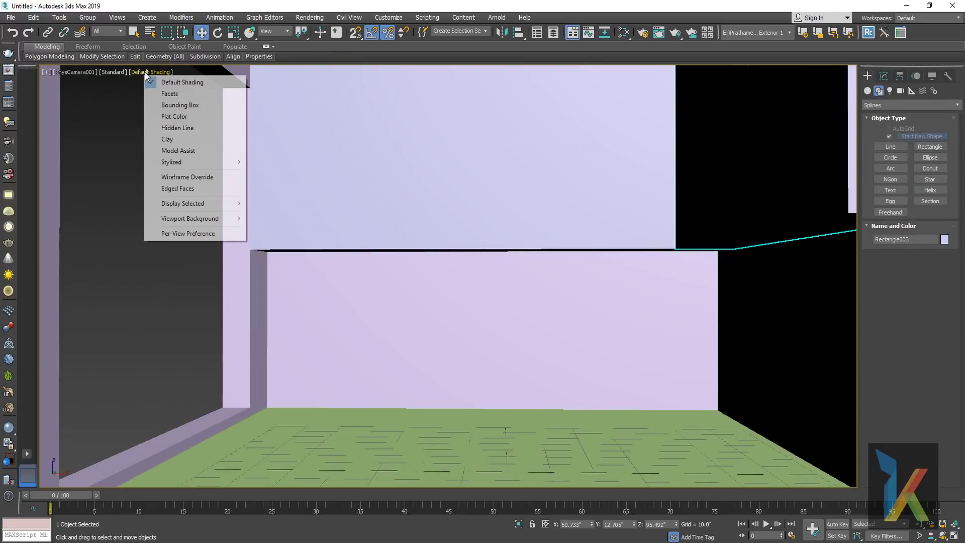
left_click(180, 141)
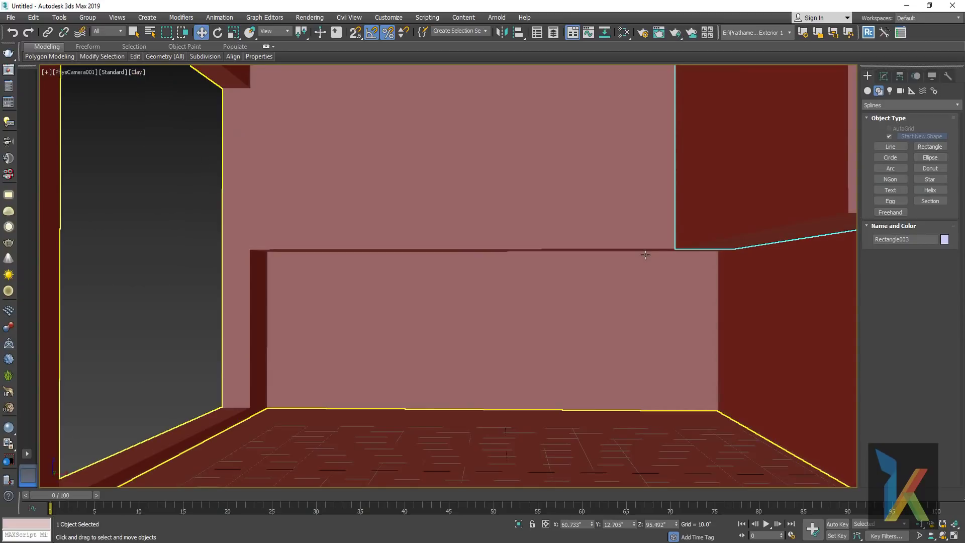
- Select the upper ceiling beam Rectangle002 and orbit the perspective view to inspect it
left_click(188, 274)
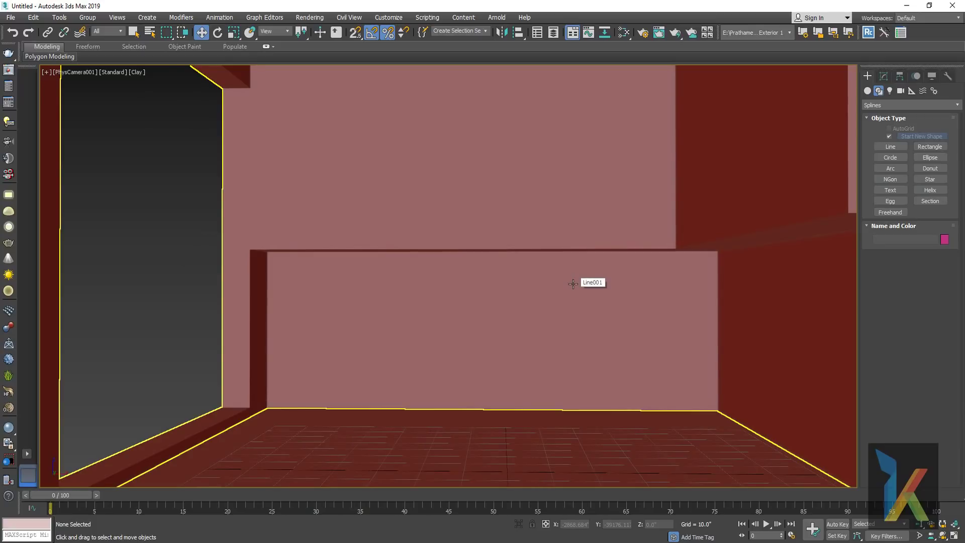
left_click(589, 234)
left_click(749, 222, "ctrl")
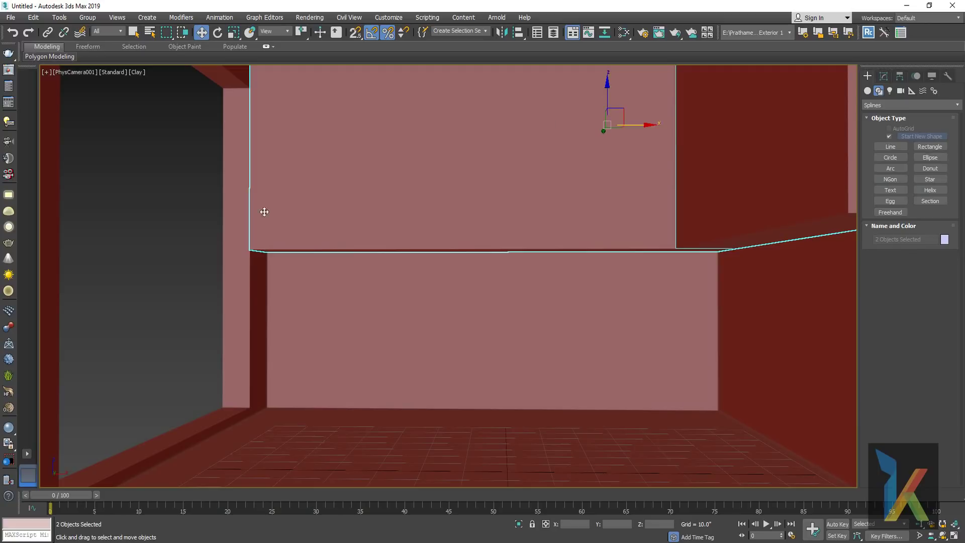
left_click(216, 213)
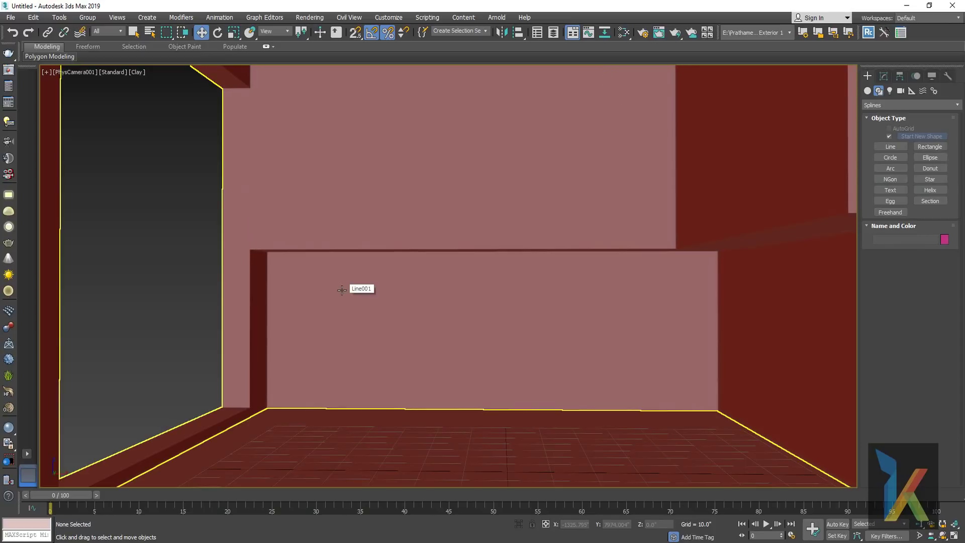
left_click(388, 243)
key("p")
mouse_move(396, 280)
middle_mouse_down("alt")
mouse_move(416, 291)
mouse_move(459, 282)
mouse_move(448, 273)
mouse_move(451, 300)
mouse_move(433, 304)
mouse_move(441, 332)
mouse_move(461, 334)
mouse_move(411, 338)
mouse_move(484, 321)
middle_mouse_up("alt")
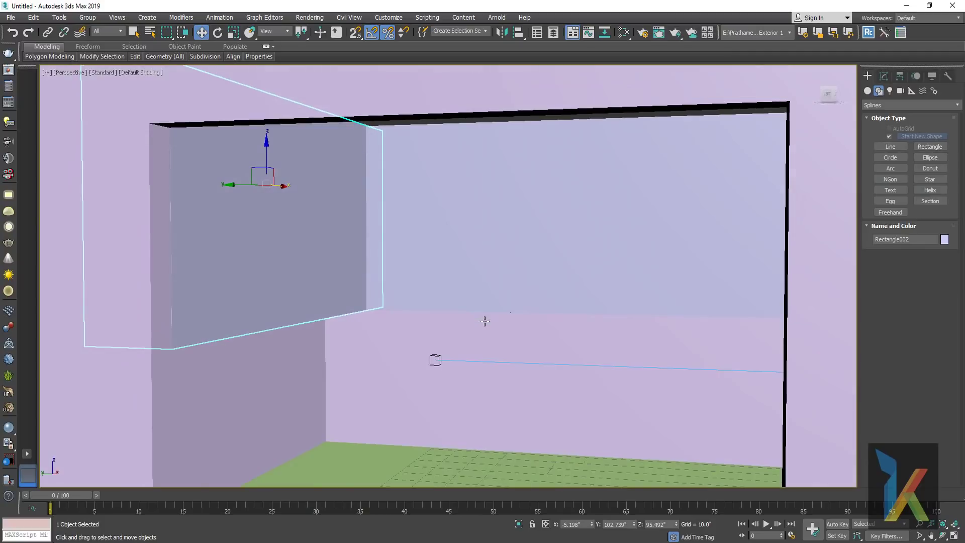
- In top view, move Rectangle002's inner-edge vertices upward to narrow the upper ceiling beam
mouse_move(356, 274)
middle_mouse_down("alt")
mouse_move(312, 299)
mouse_move(345, 254)
mouse_move(361, 309)
middle_mouse_up("alt")
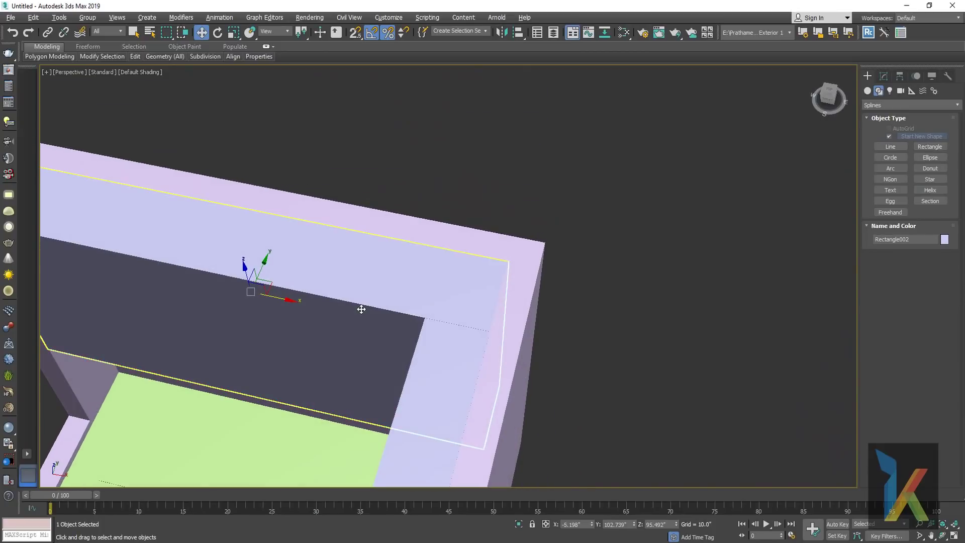
key("t")
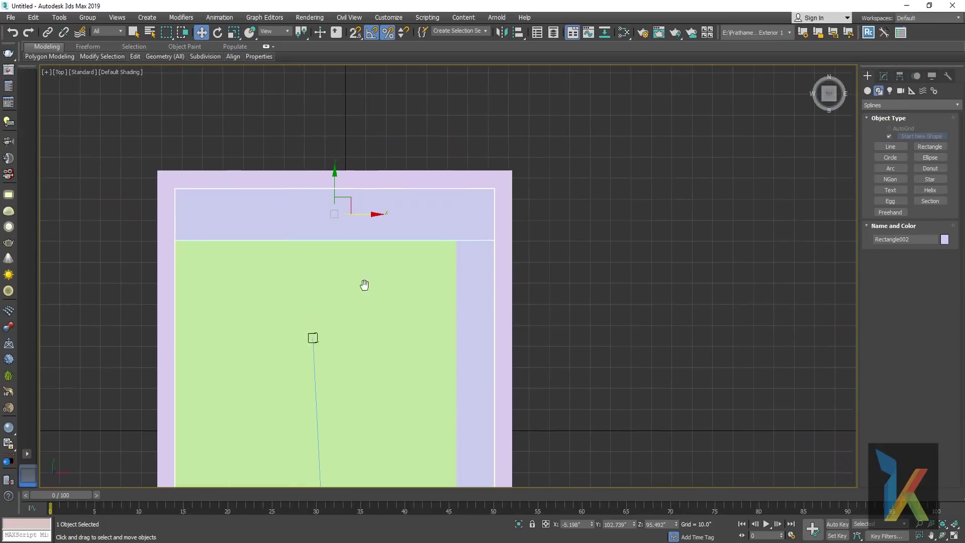
left_click(883, 77)
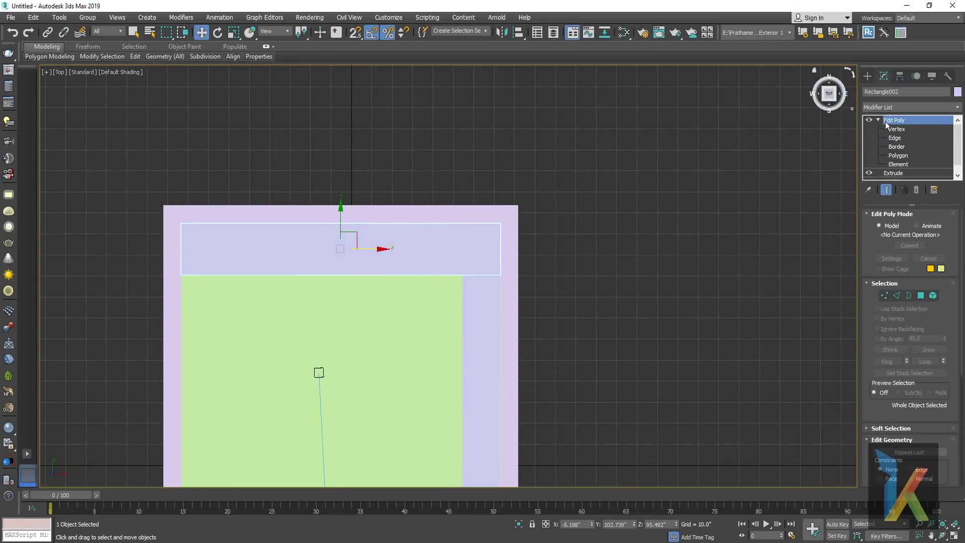
left_click(897, 128)
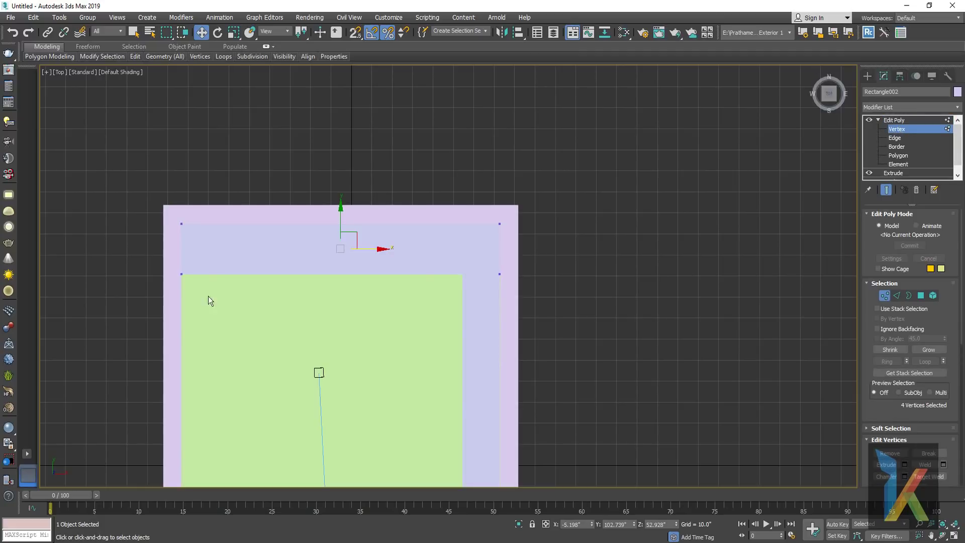
left_click_drag(155, 264, 506, 299)
scroll(443, 280, "up", 5)
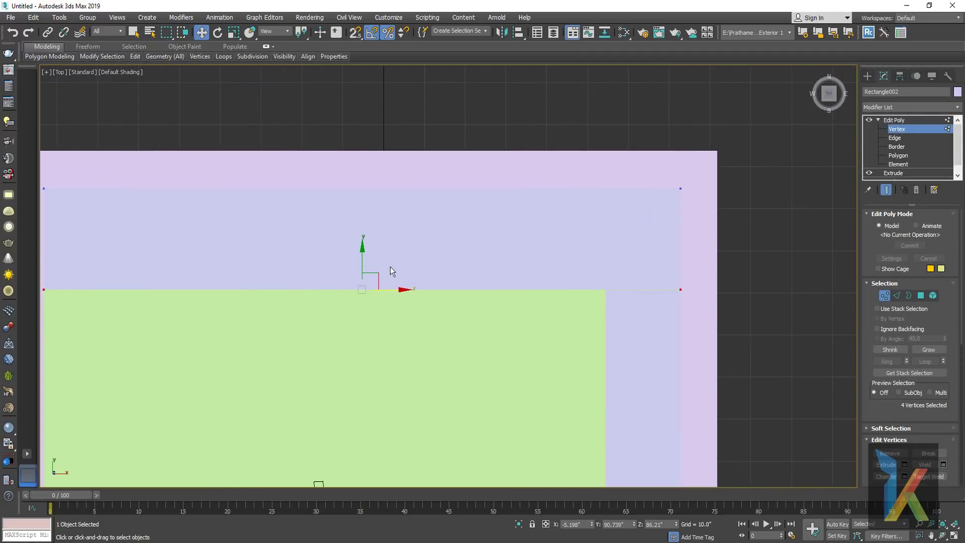
left_click_drag(363, 253, 363, 203)
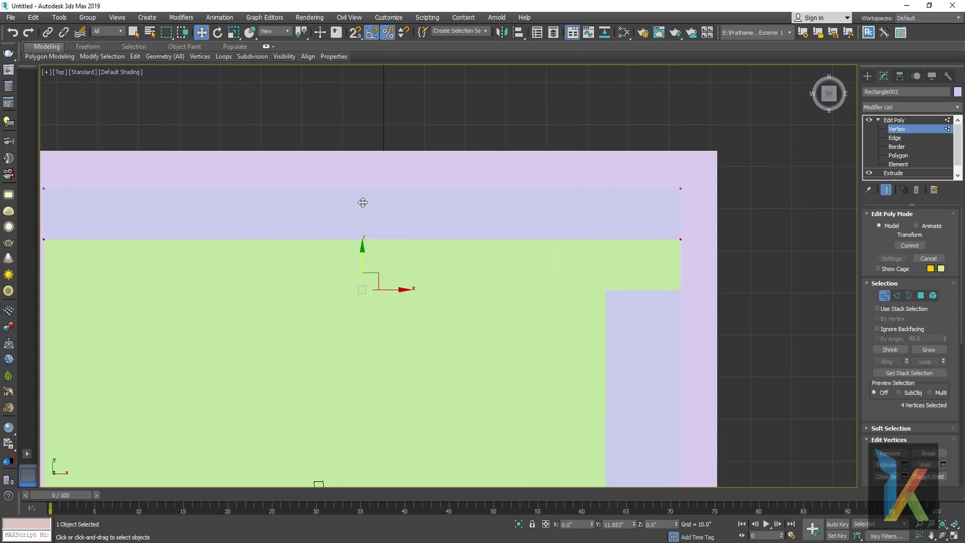
left_click_drag(363, 203, 363, 201)
left_click(867, 76)
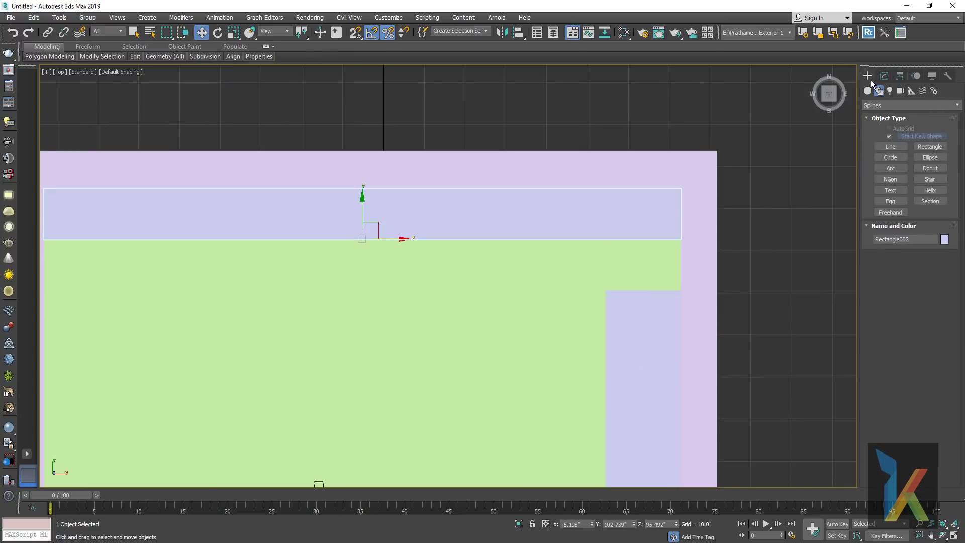
- Extend Rectangle003's top vertices up to meet the upper beam's inner edge
left_click(883, 76)
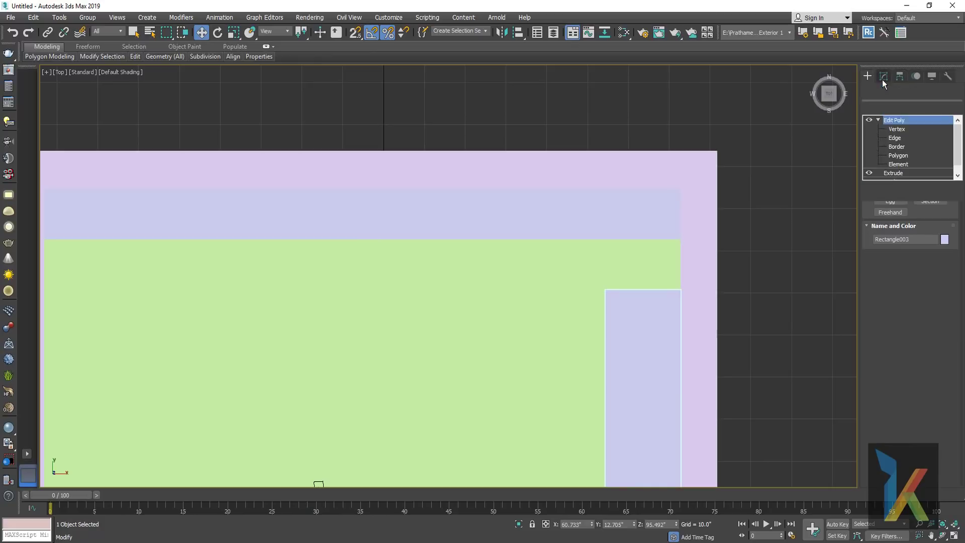
left_click(897, 129)
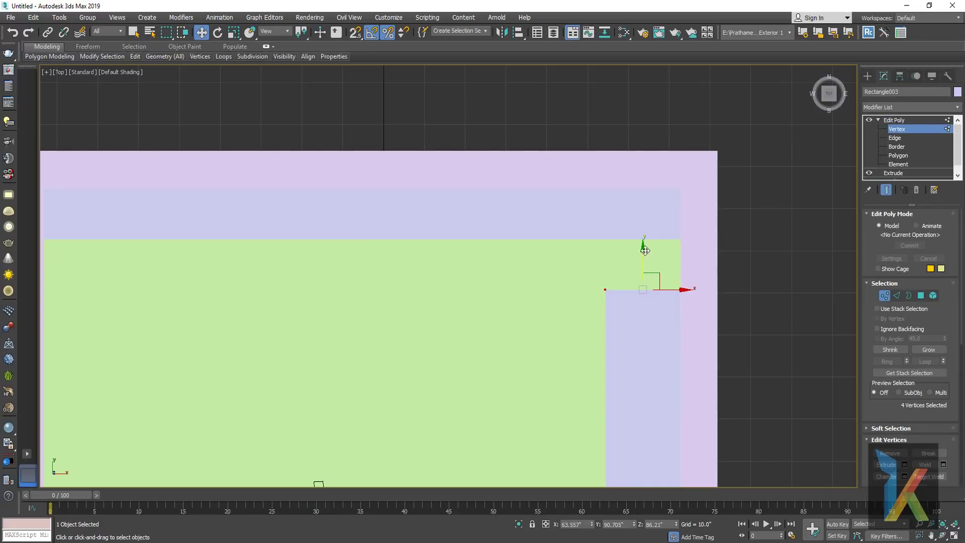
left_click_drag(646, 251, 647, 200)
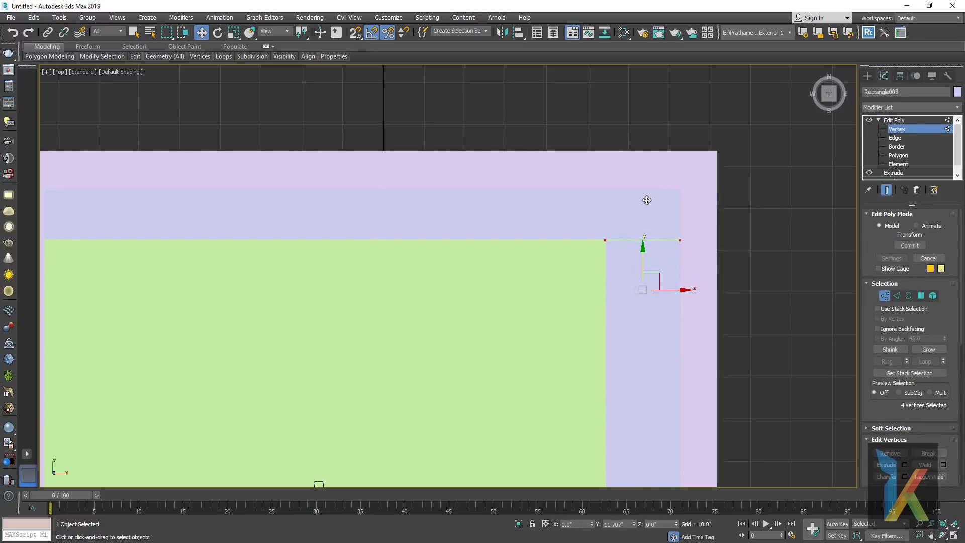
scroll(652, 274, "down", 3)
scroll(625, 235, "down", 3)
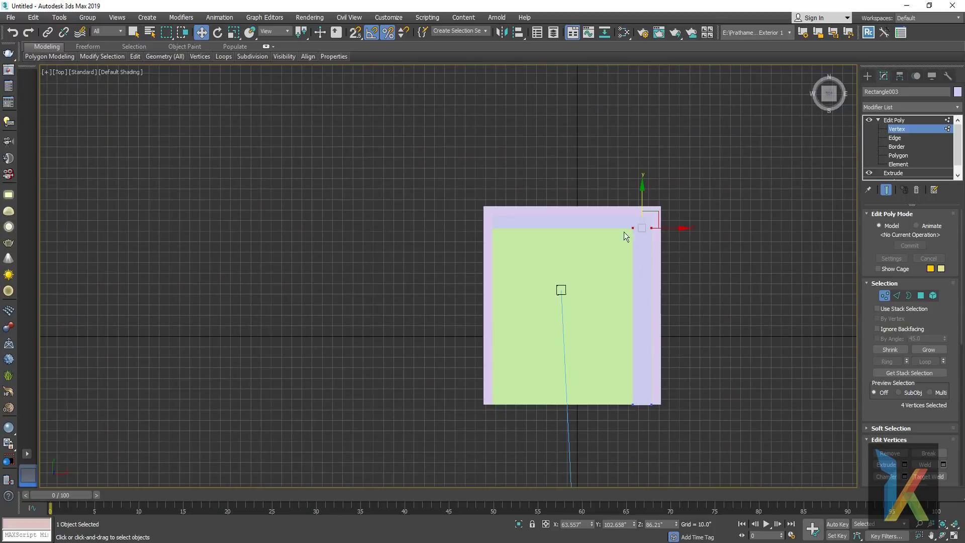
- Nudge the right beam's inner-edge vertices rightward, then check both beams in the camera view
left_click_drag(641, 464, 641, 464)
scroll(677, 216, "up", 5)
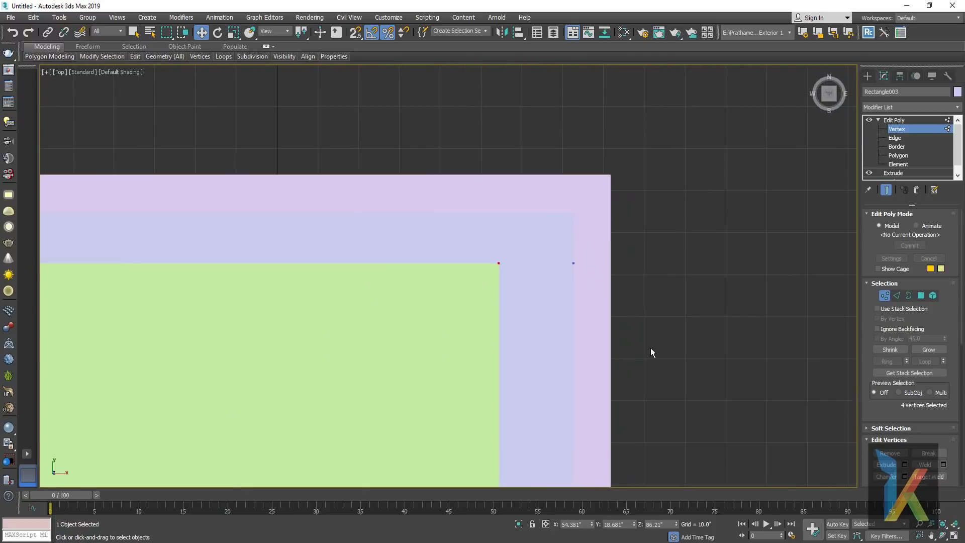
scroll(651, 348, "down", 2)
scroll(598, 412, "up", 2)
left_click_drag(594, 445, 600, 446)
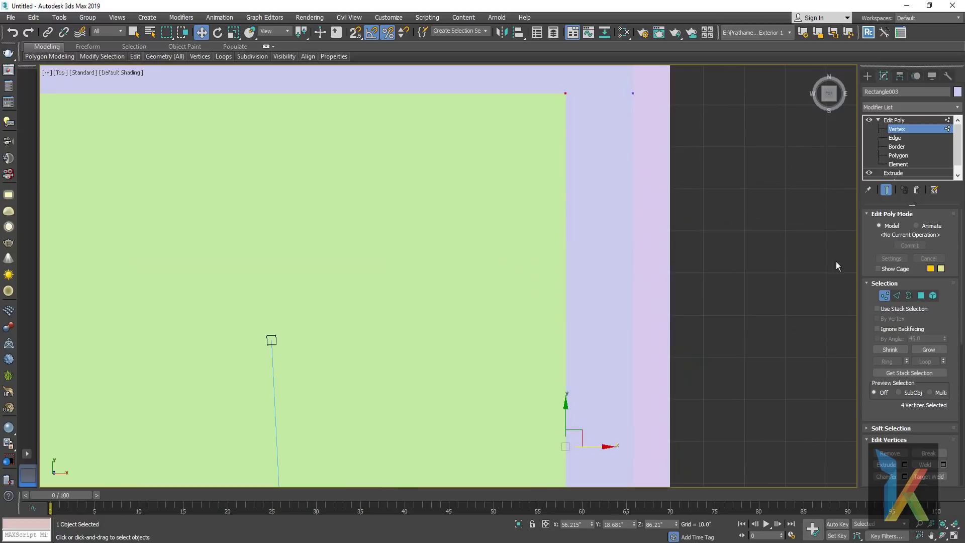
key("c")
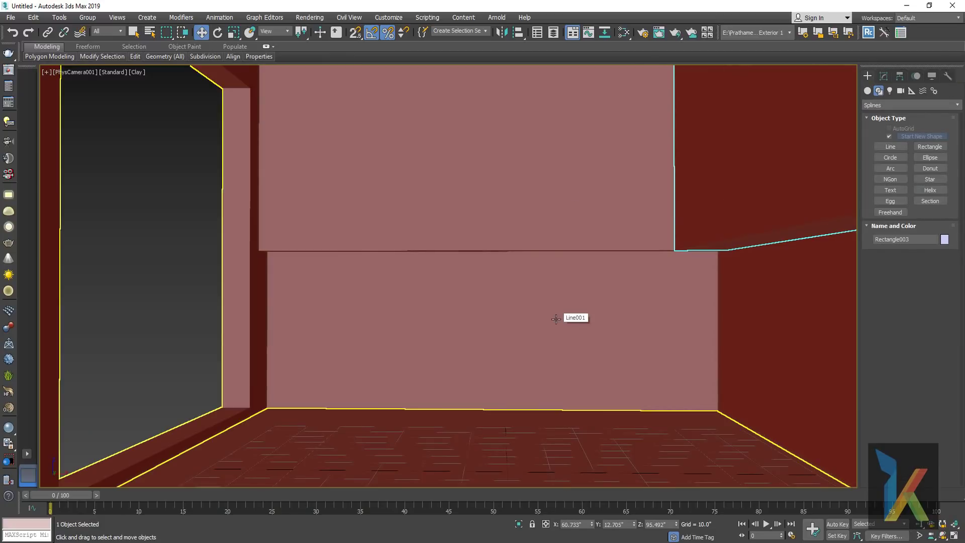
left_click(426, 212)
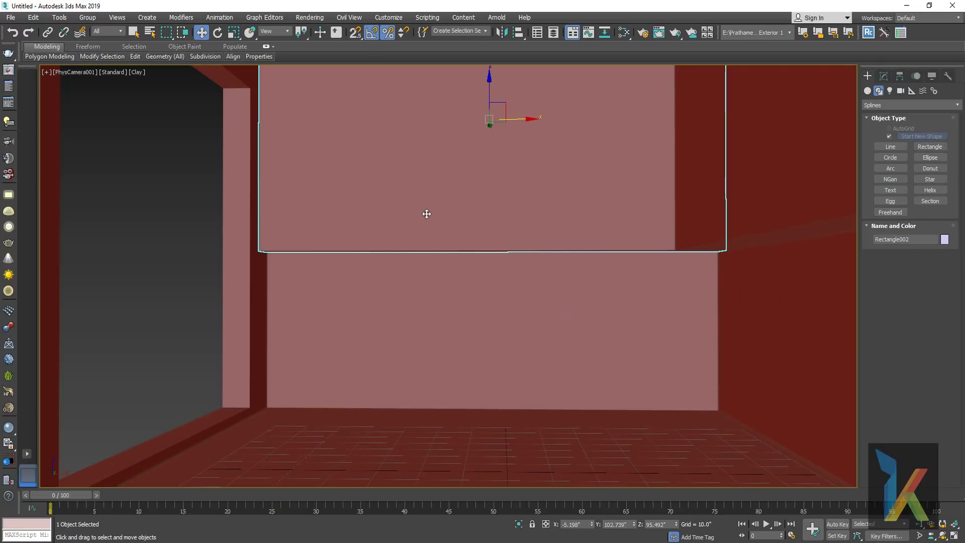
key("p")
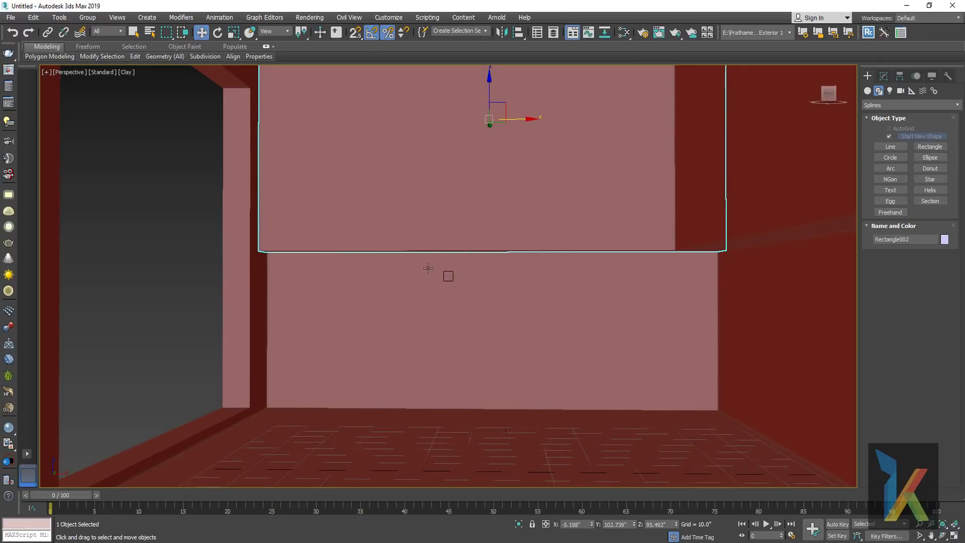
mouse_move(328, 285)
middle_mouse_down("alt")
mouse_move(372, 374)
mouse_move(353, 373)
middle_mouse_up("alt")
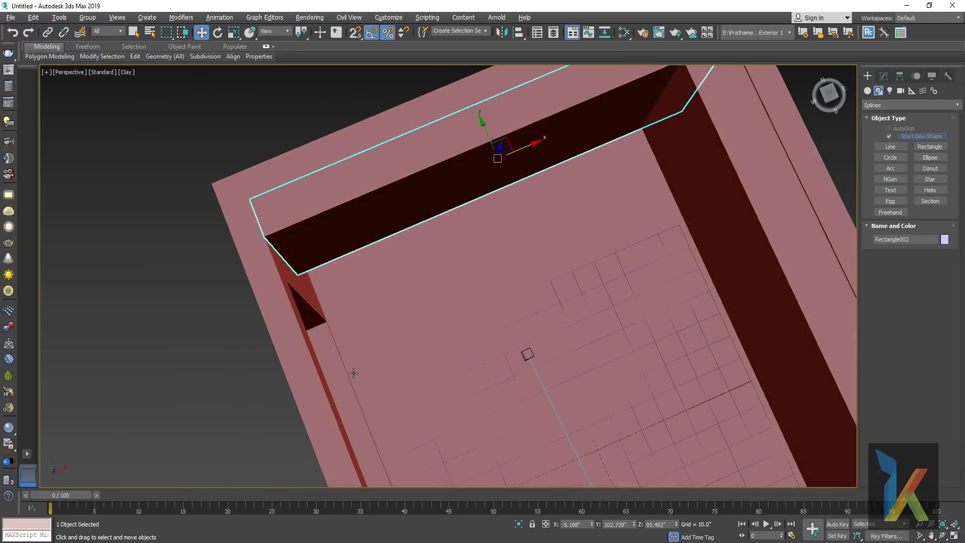
key("c")
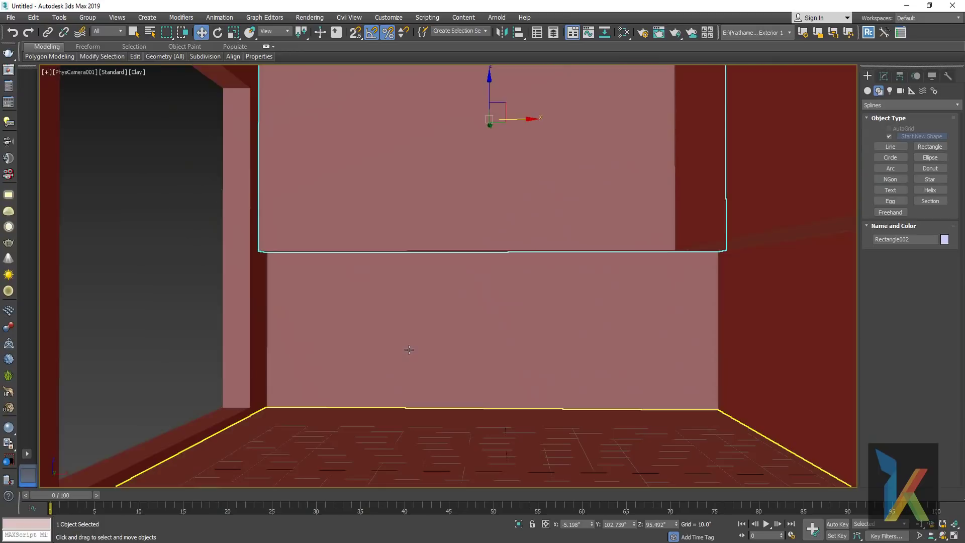
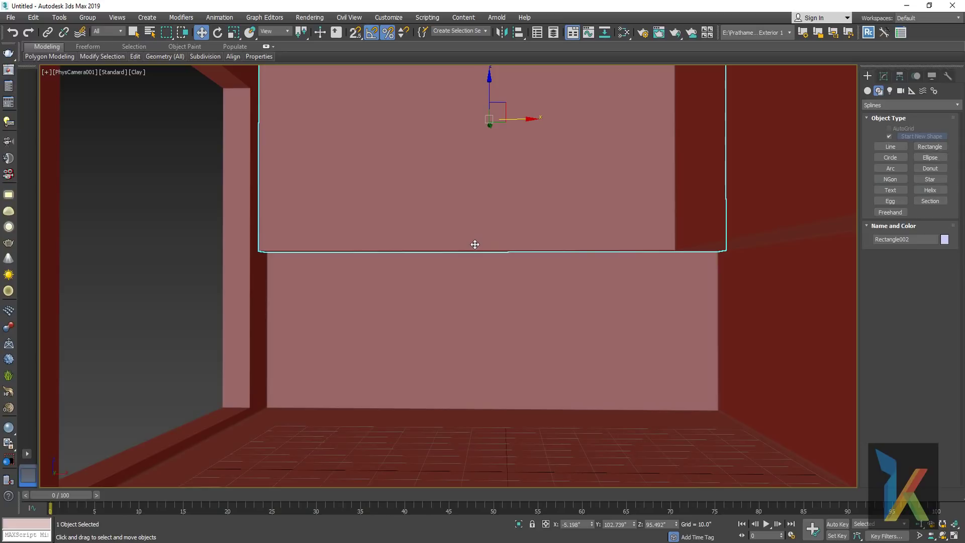
- Switch to the Perspective view and orbit to see the room from above
key("p")
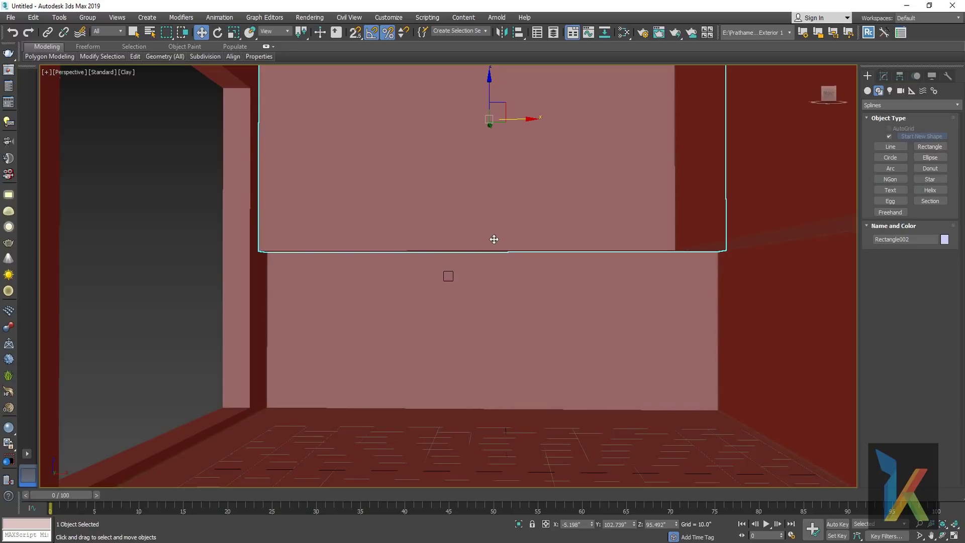
scroll(504, 260, "down", 5)
scroll(505, 259, "down", 3)
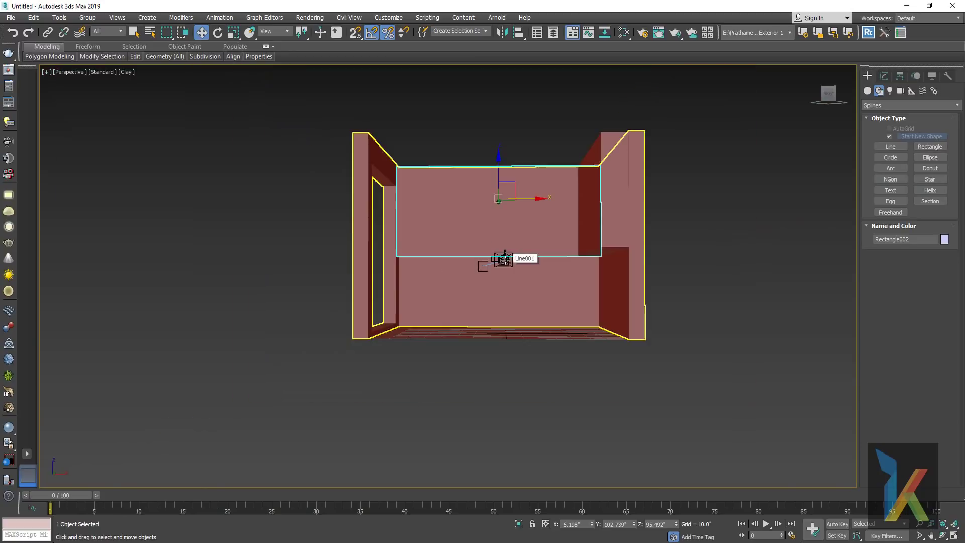
mouse_move(504, 260)
middle_mouse_down("alt")
mouse_move(511, 309)
mouse_move(576, 309)
mouse_move(523, 319)
middle_mouse_up("alt")
- Select the right wall panel Rectangle003 at Edit Poly Vertex level with edged faces shown
left_click(575, 308)
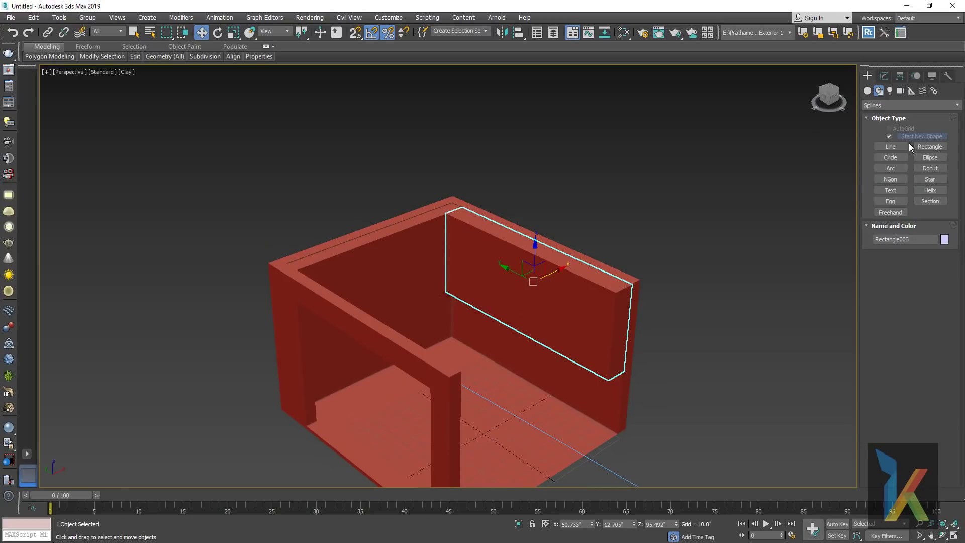
left_click(884, 76)
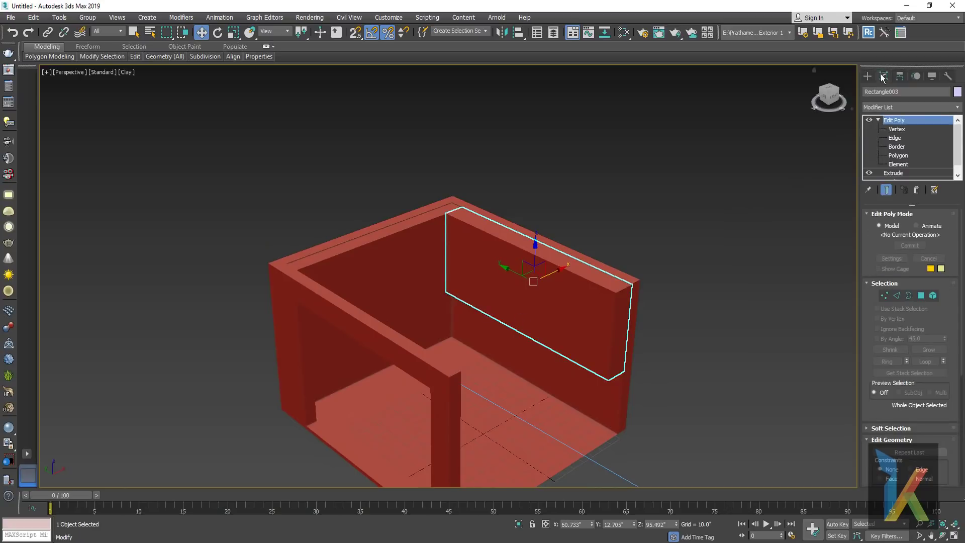
left_click(894, 129)
key("F4")
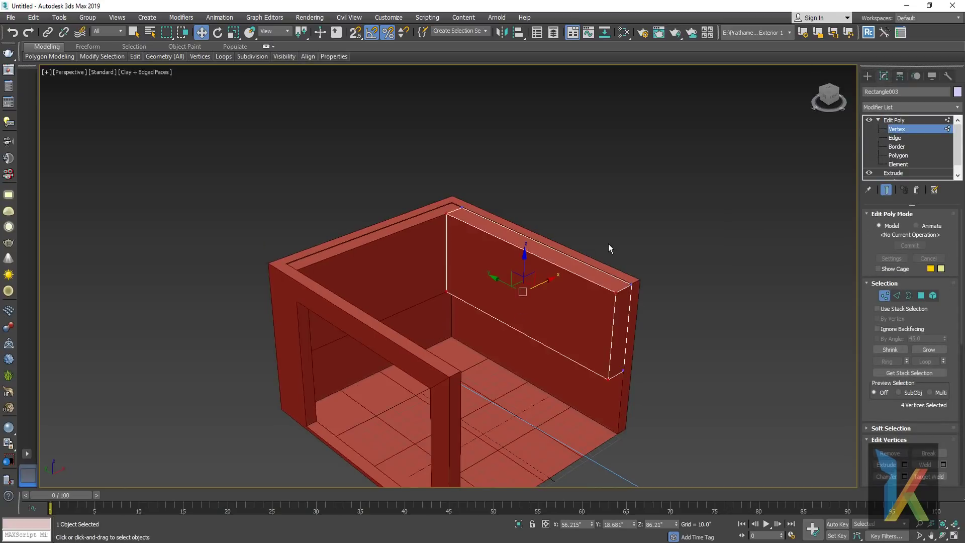
scroll(870, 342, "down", 3)
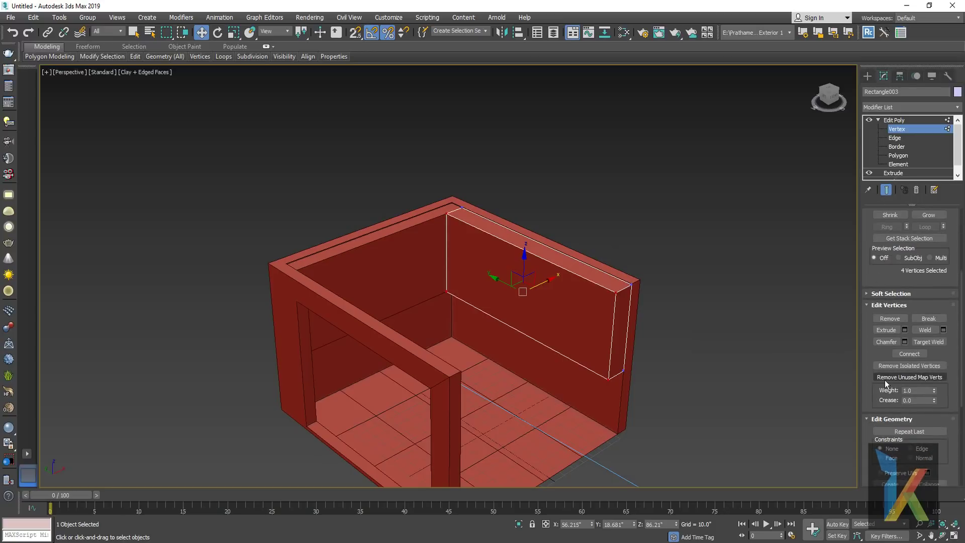
scroll(867, 343, "down", 3)
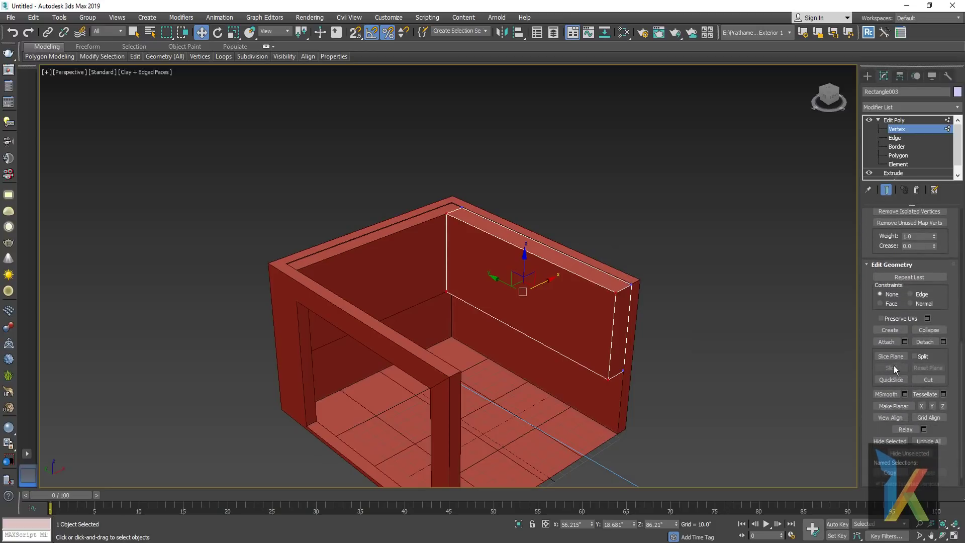
- Enable the slice plane, rotate it upright, and switch to a wireframe Top view
left_click(894, 360)
right_click(586, 296)
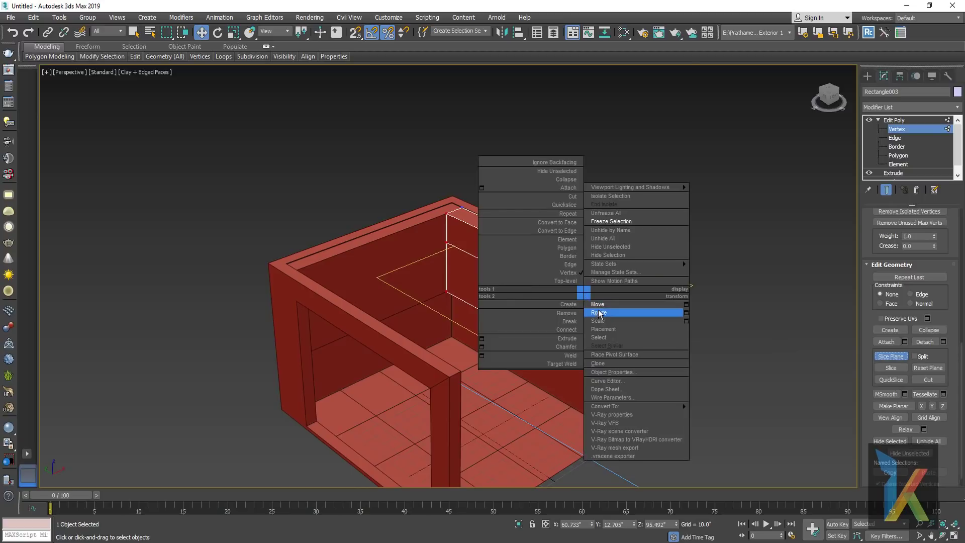
left_click(601, 310)
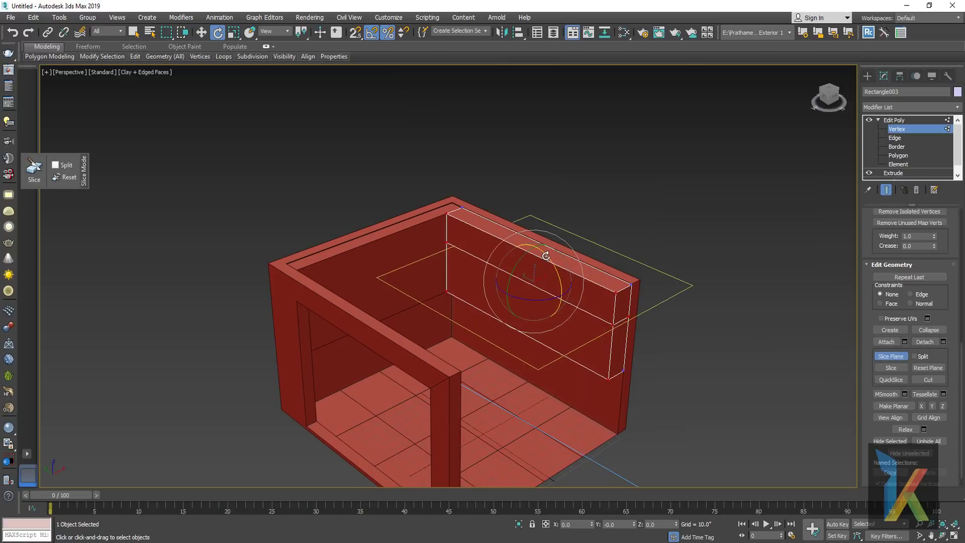
left_click_drag(549, 265, 567, 301)
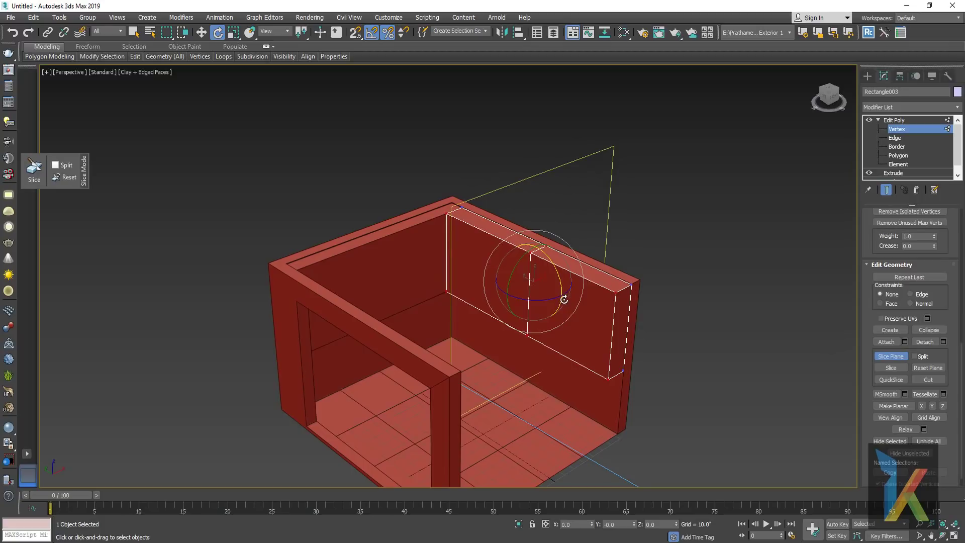
right_click(567, 301)
middle_click_drag(556, 272, 564, 255, "alt")
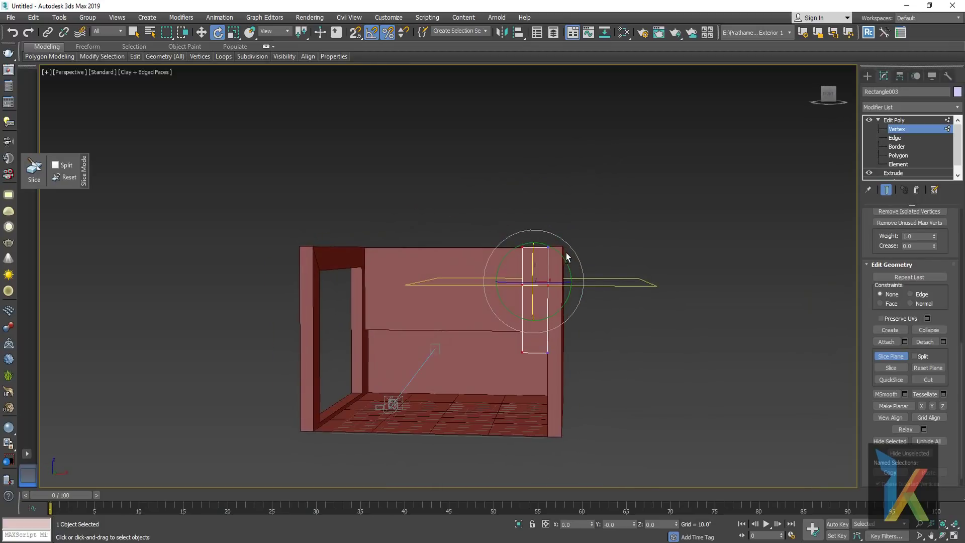
key("t")
scroll(553, 255, "down", 4)
scroll(533, 295, "down", 2)
key("F3")
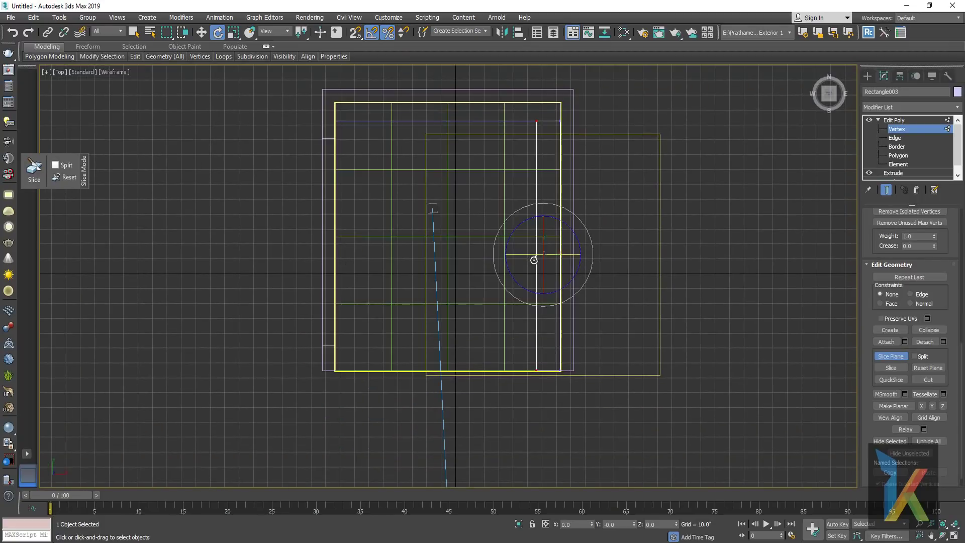
scroll(532, 261, "down", 2)
- Move the slice plane across the panel, slice at each cut position, then turn it off
left_click_drag(543, 229, 548, 278)
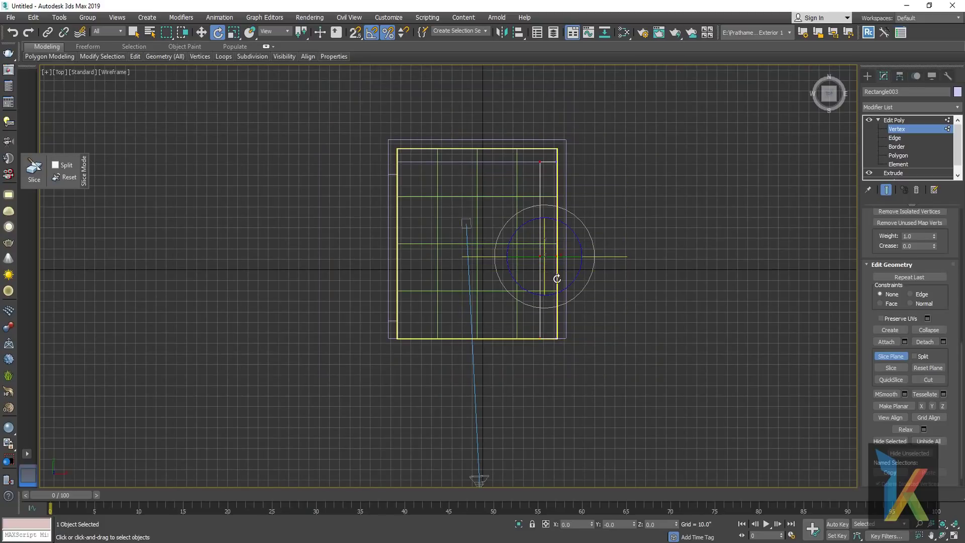
right_click(551, 276)
left_click(563, 286)
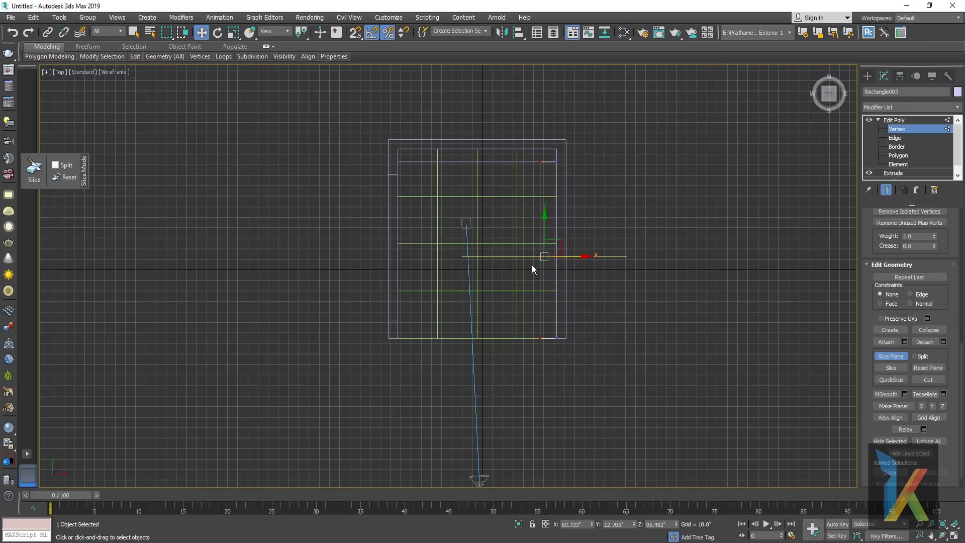
scroll(532, 264, "up", 2)
middle_click_drag(545, 254, 541, 317)
left_click_drag(543, 282, 543, 229)
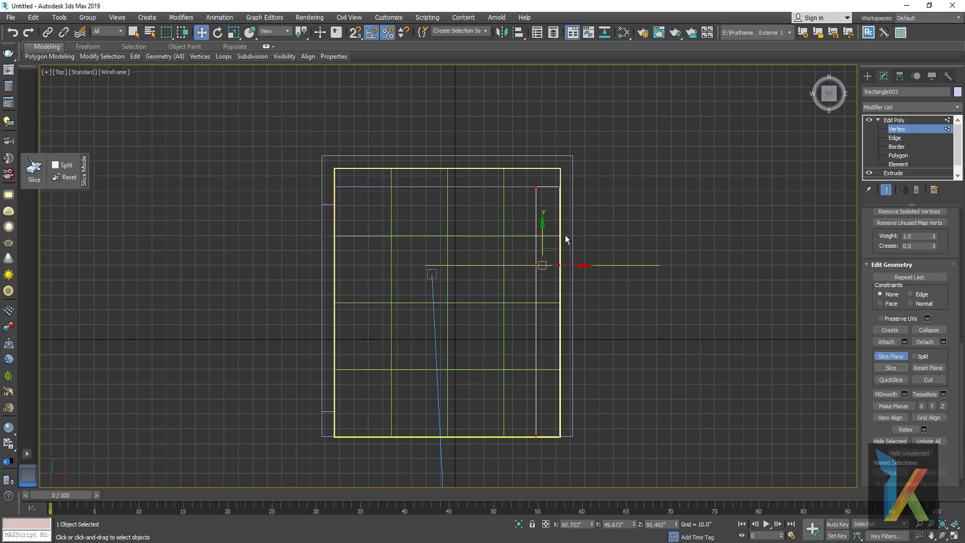
left_click_drag(544, 227, 549, 295)
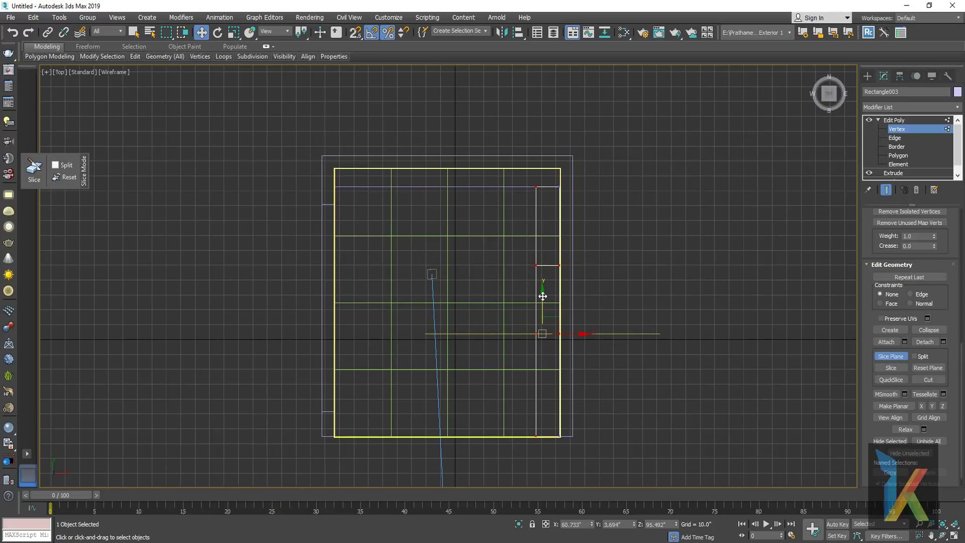
left_click_drag(543, 296, 543, 298)
left_click(892, 371)
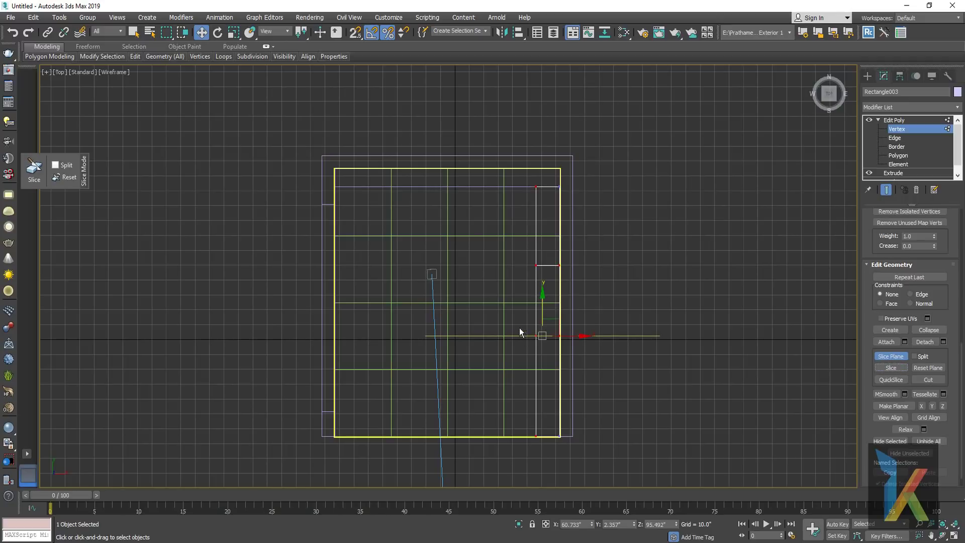
left_click_drag(543, 299, 542, 366)
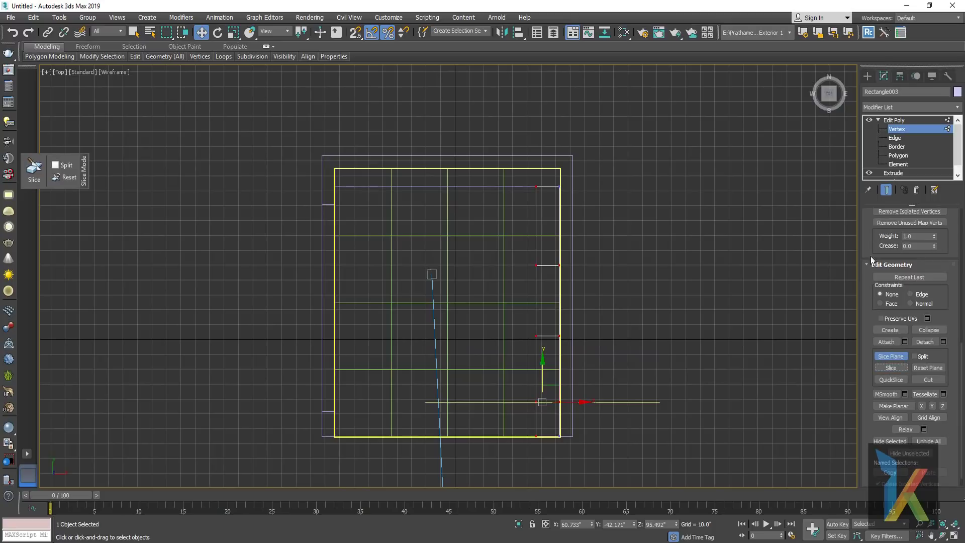
left_click(892, 368)
left_click(891, 356)
- Return to the Perspective view with the panel's slice edges active at Edge level
left_click(870, 78)
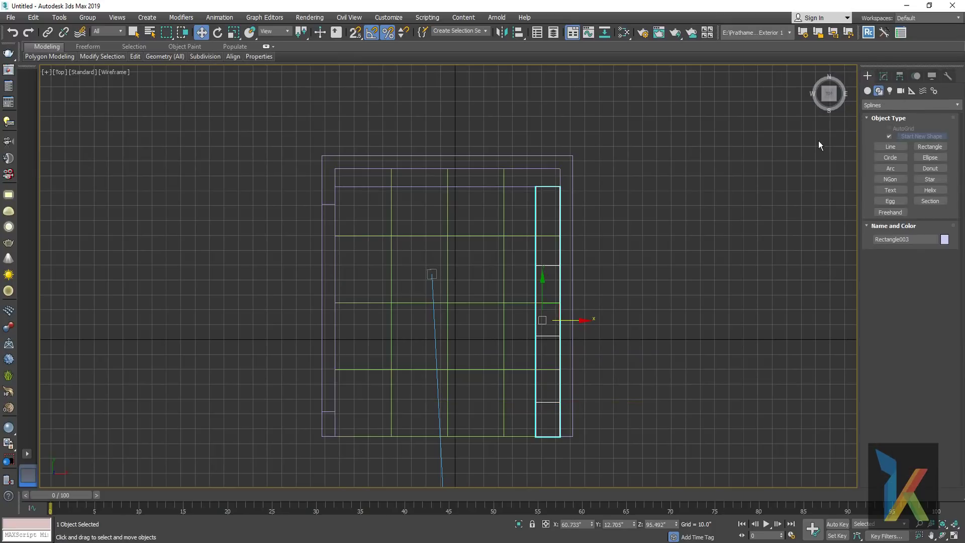
key("p")
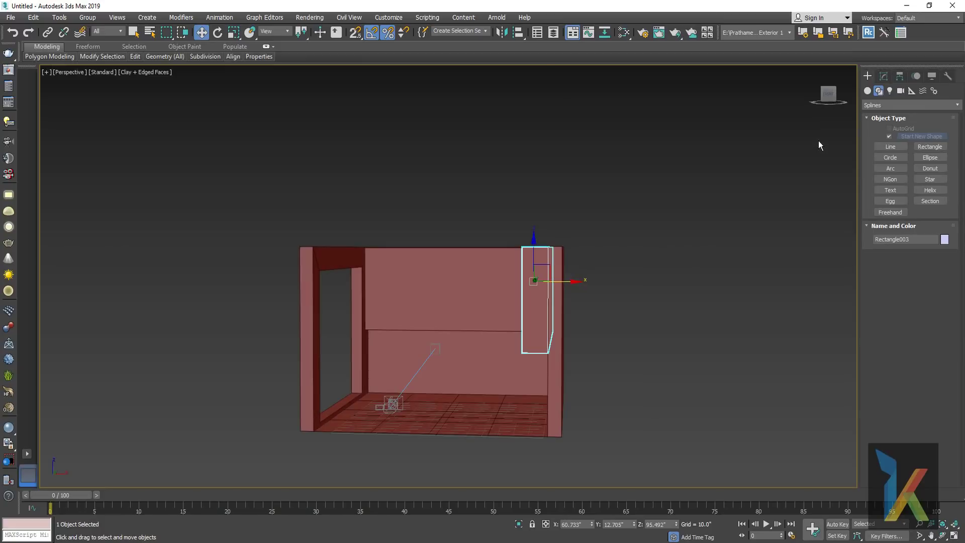
scroll(635, 222, "up", 5)
scroll(609, 286, "up", 3)
scroll(610, 286, "down", 4)
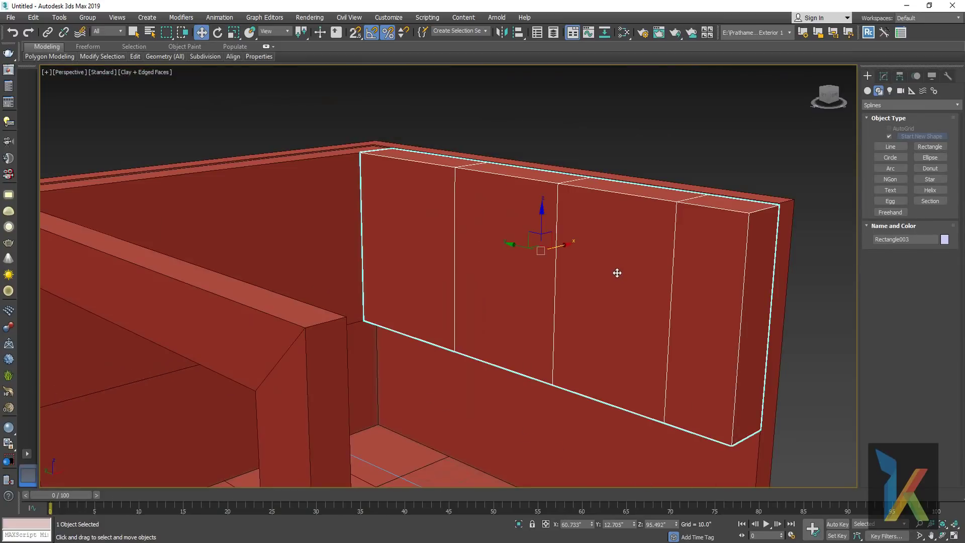
key("2")
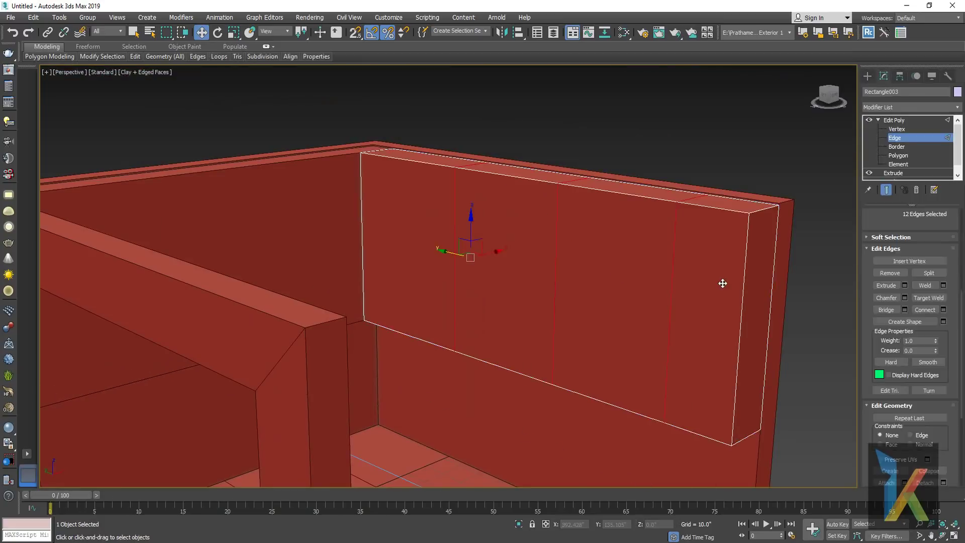
- Start a Chamfer on the selected slice edges with a 0.5 amount
right_click(625, 290)
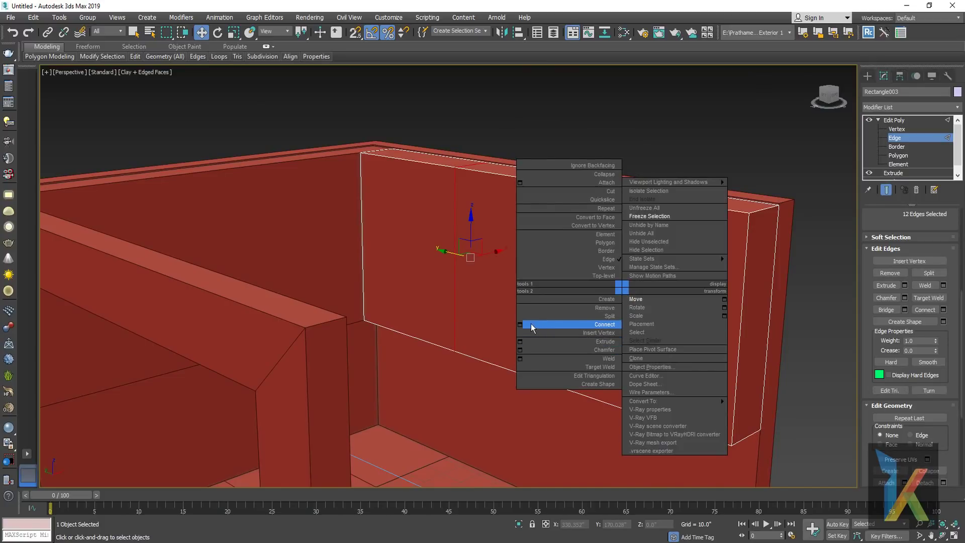
left_click(520, 350)
scroll(475, 212, "up", 4)
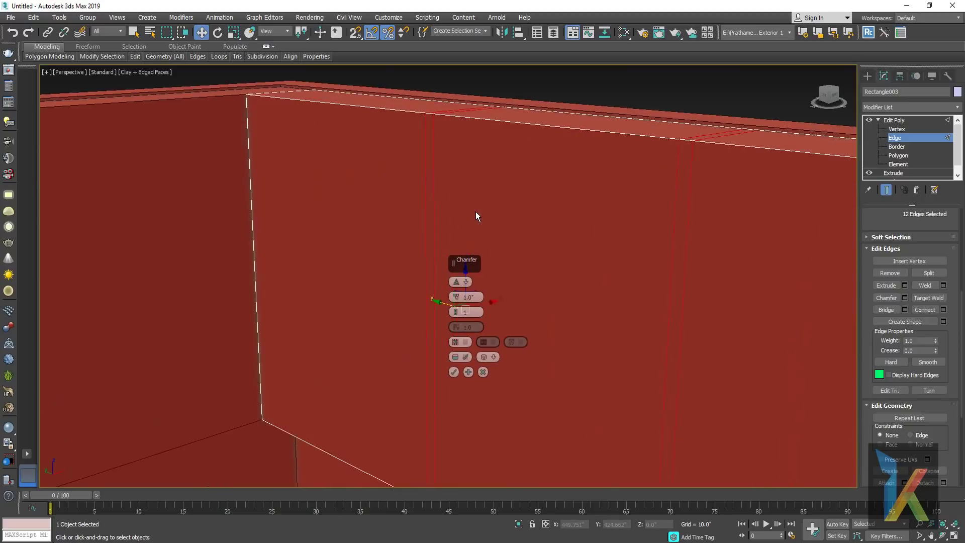
middle_click_drag(476, 213, 571, 306)
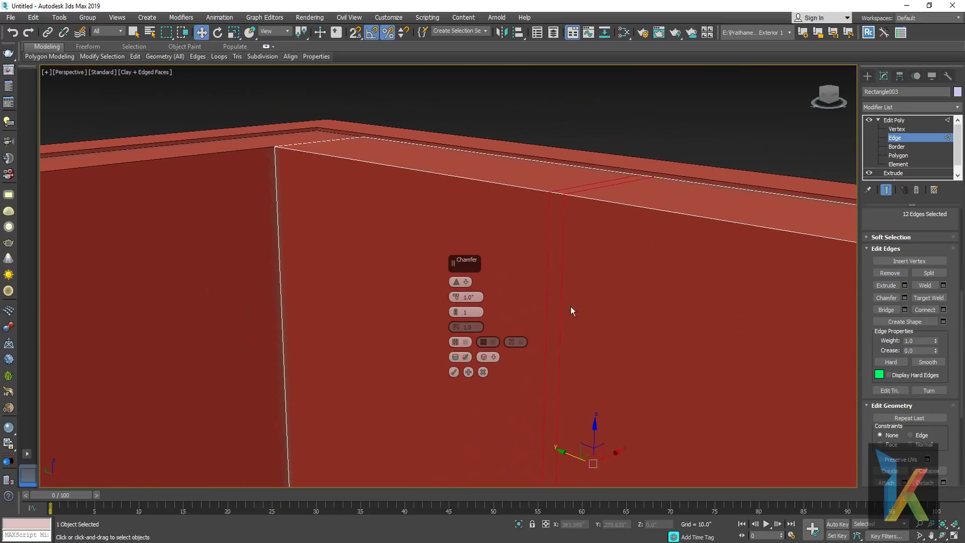
left_click(455, 297)
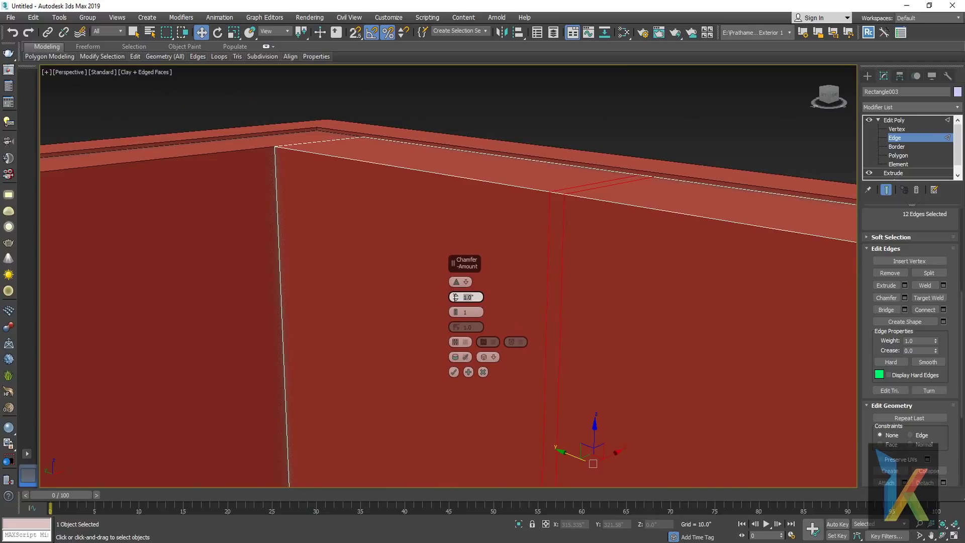
type(".")
key("Return")
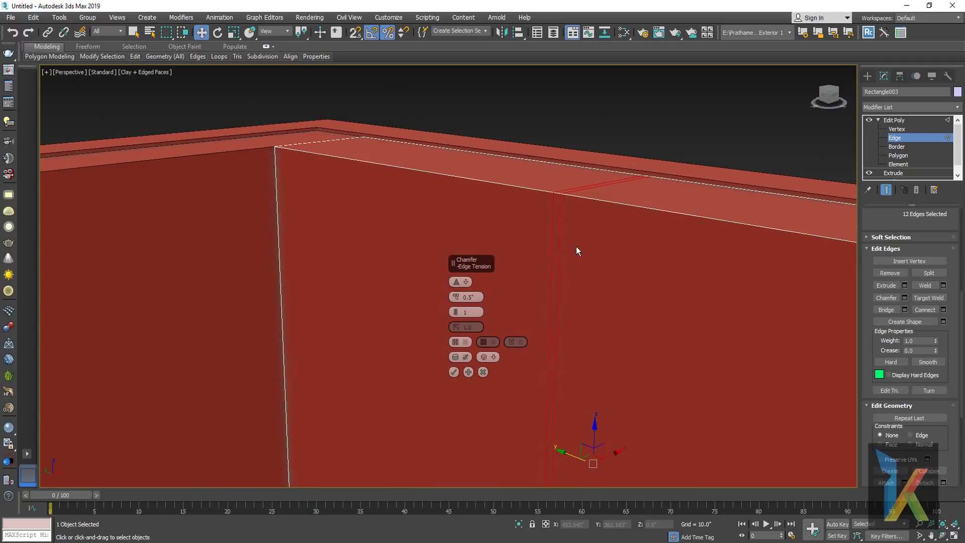
- Reduce the chamfer amount to a smaller value and apply it to the edges
left_click(469, 298)
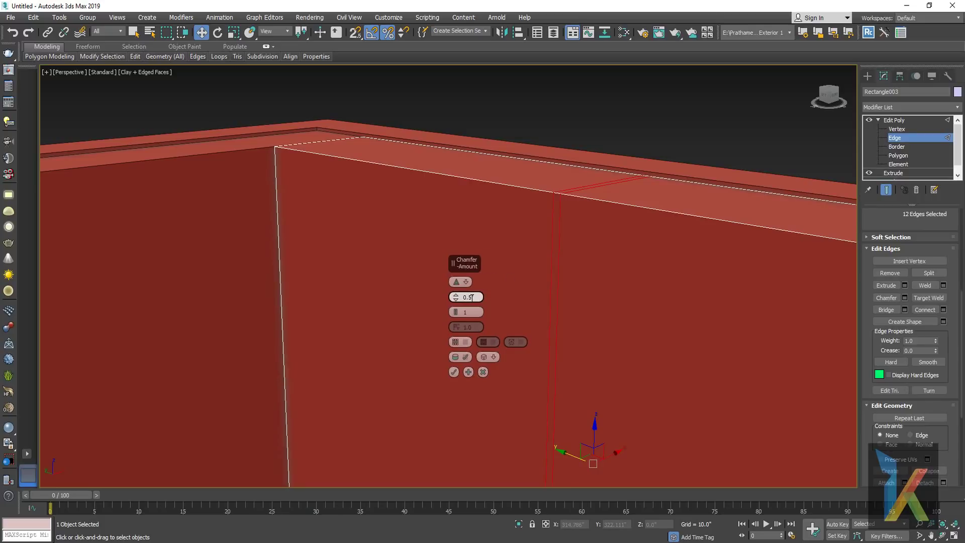
left_click_drag(472, 297, 441, 299)
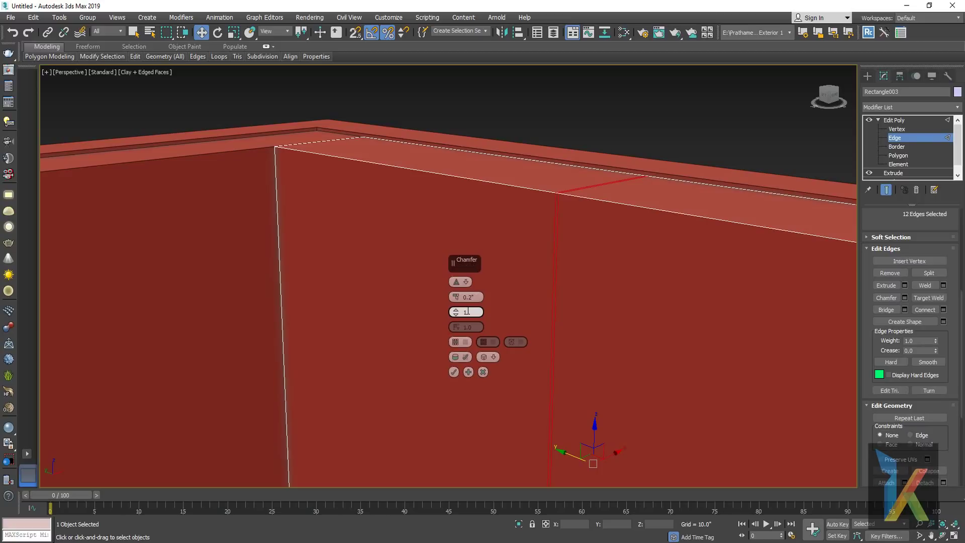
left_click(469, 299)
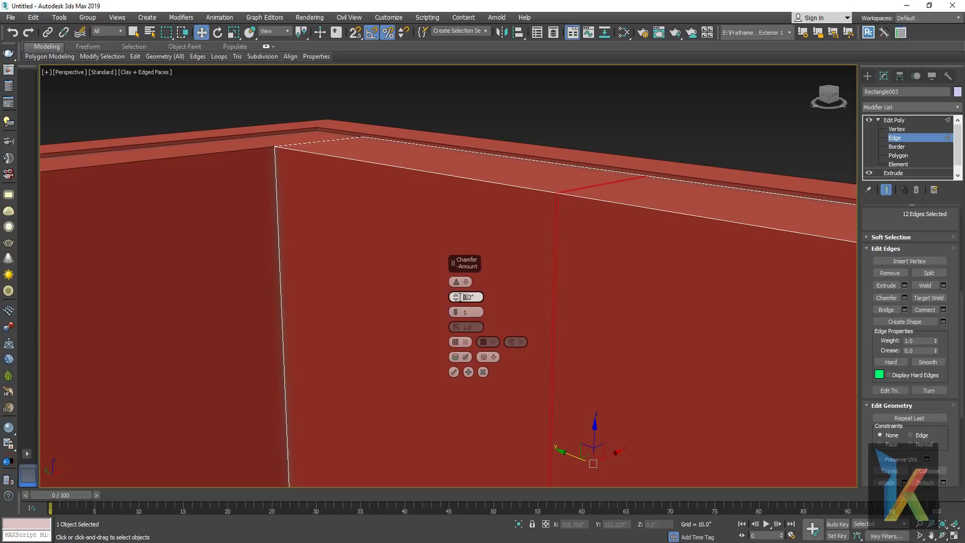
double_click(461, 297)
type(".")
type("0.3")
left_click(453, 372)
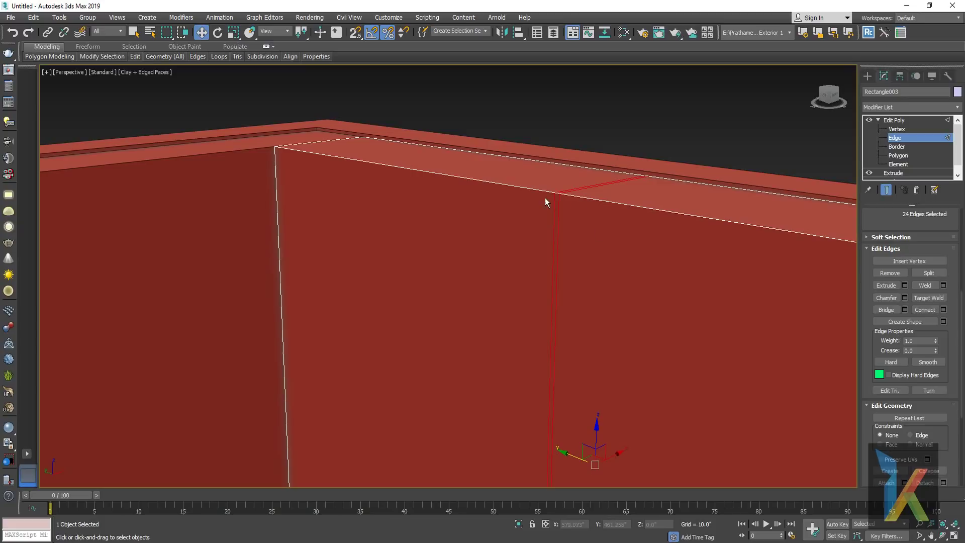
- Zoom in on the wall's grooves and select one groove strip edge
scroll(545, 198, "up", 3)
middle_click_drag(545, 197, 427, 311)
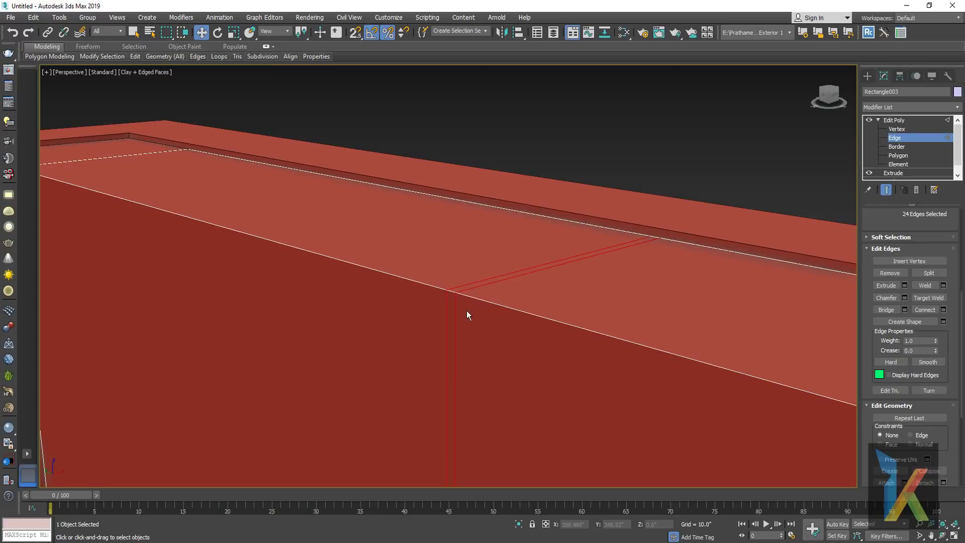
scroll(467, 315, "up", 2)
scroll(474, 319, "up", 3)
middle_click_drag(386, 362, 446, 236)
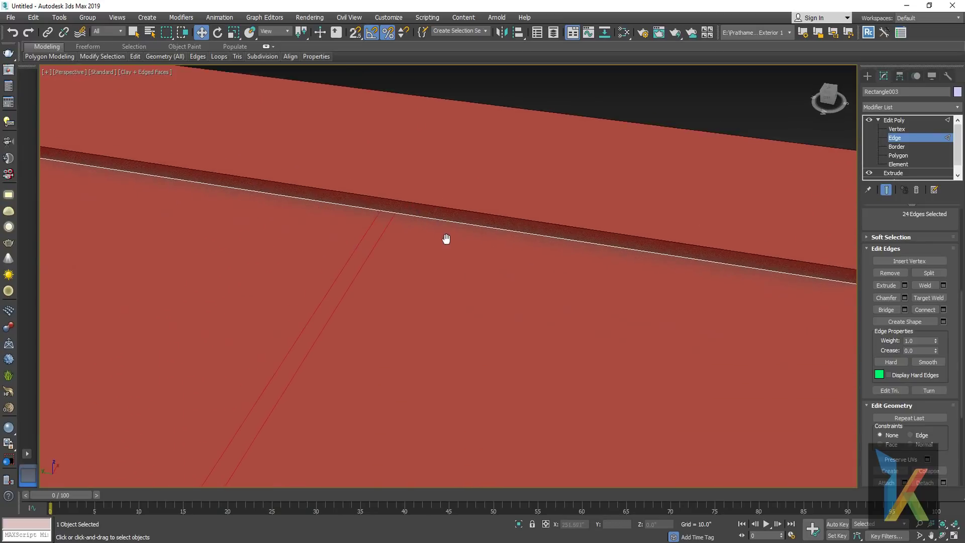
scroll(430, 256, "down", 2)
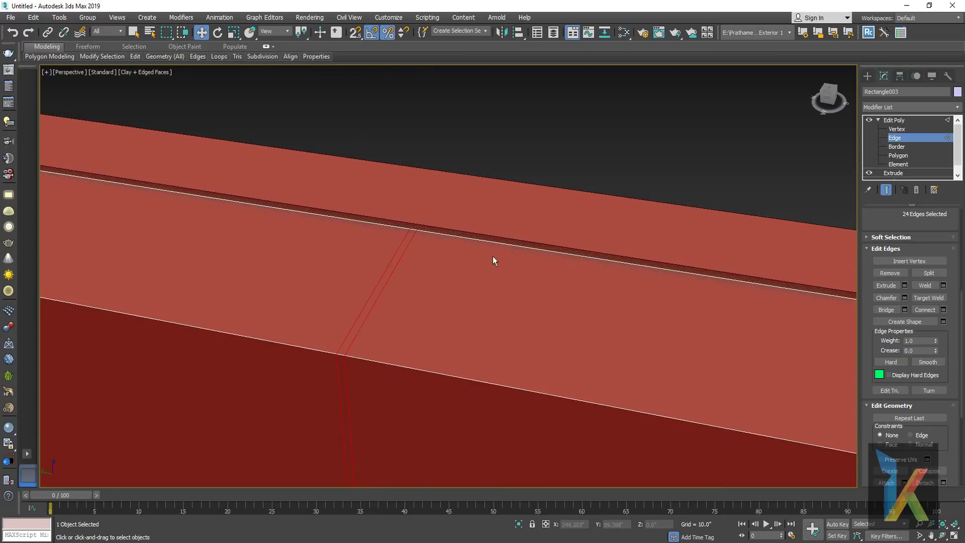
left_click(438, 168)
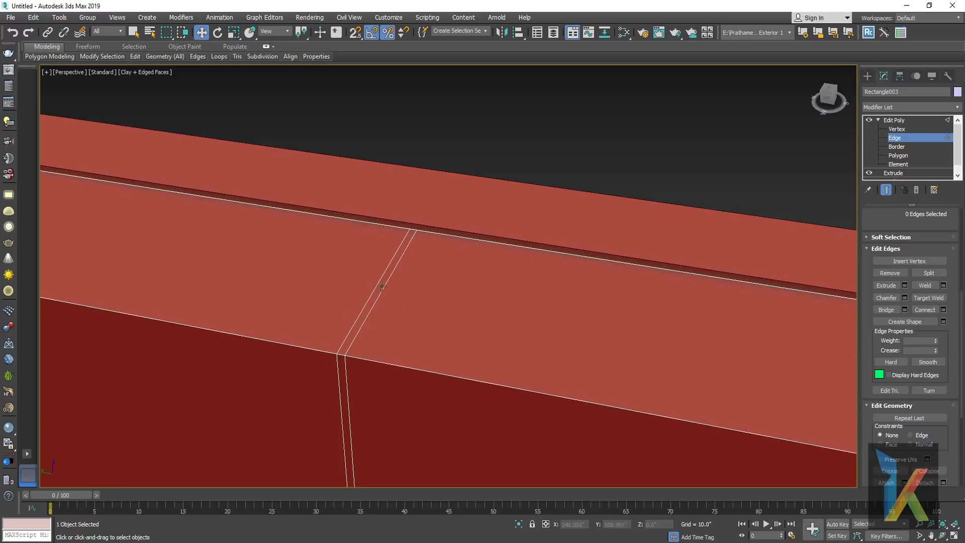
left_click(341, 353)
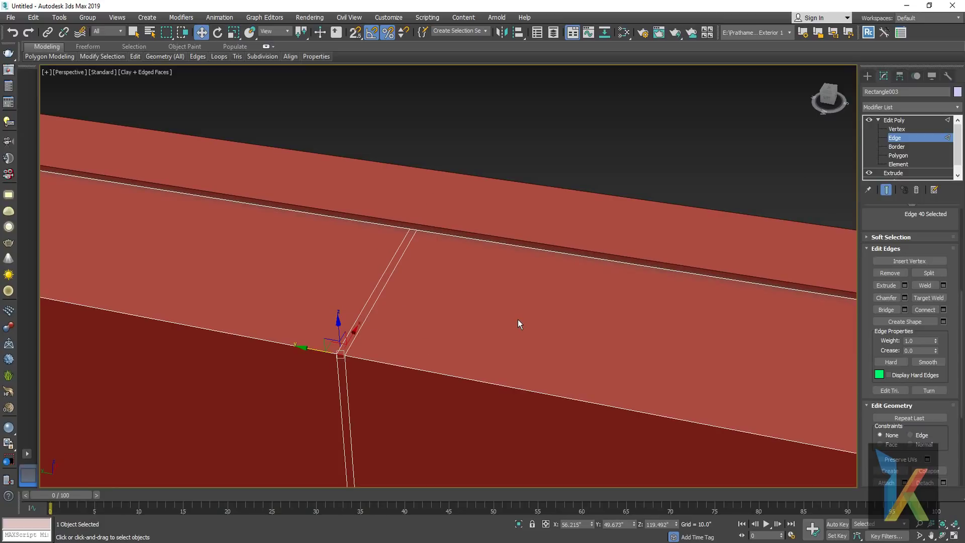
middle_click_drag(692, 339, 249, 218)
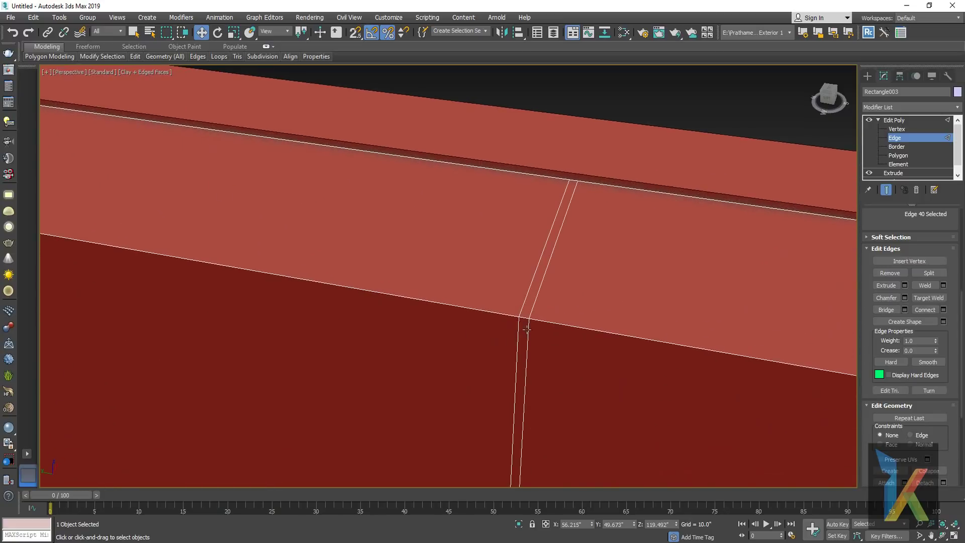
- Add edges from the other grooves and use Ring to select all parallel groove edges
left_click(524, 321, "ctrl")
mouse_move(524, 321)
middle_mouse_down()
mouse_move(299, 308)
mouse_move(404, 344)
mouse_move(586, 381)
middle_mouse_up()
left_click(532, 343, "ctrl")
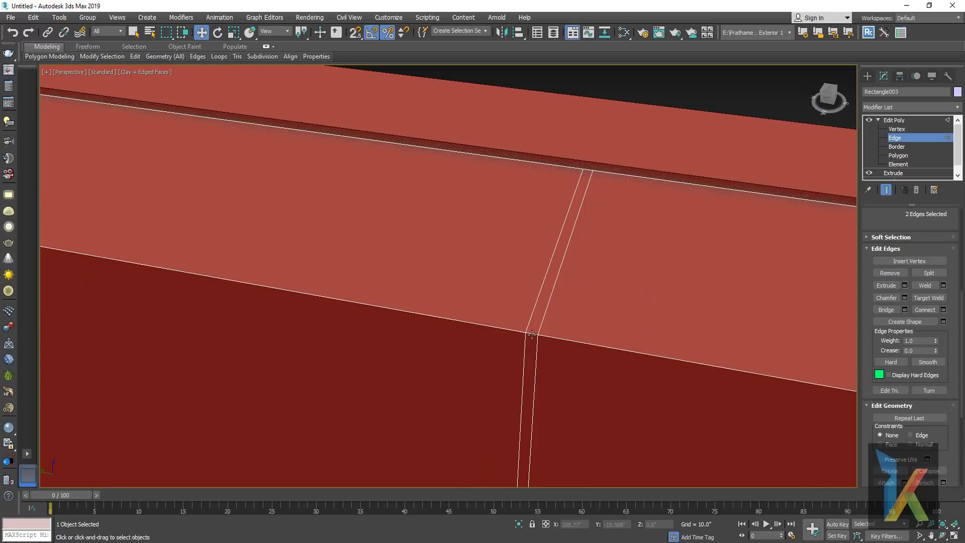
scroll(611, 363, "down", 3)
middle_click_drag(715, 384, 670, 373)
middle_click_drag(128, 297, 640, 321)
middle_click_drag(340, 258, 478, 275)
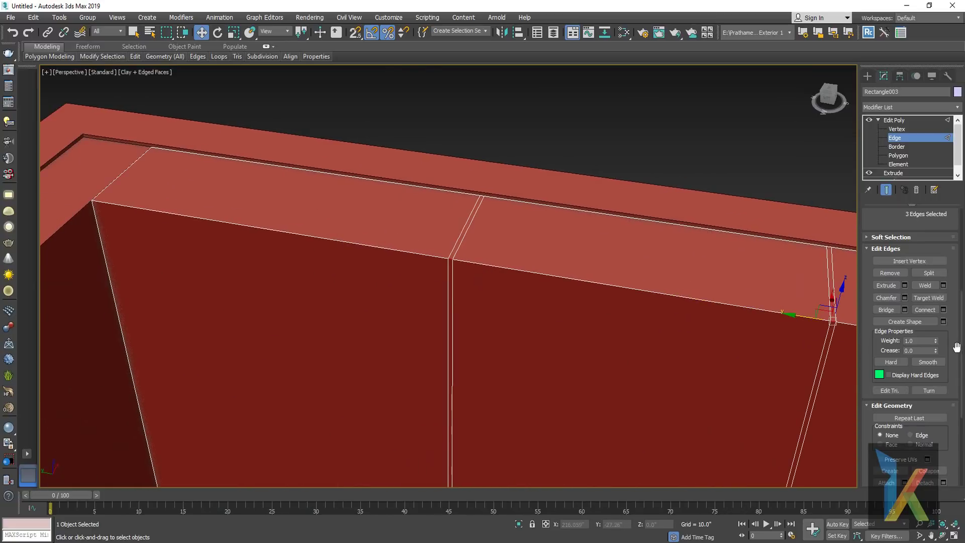
scroll(897, 226, "up", 3)
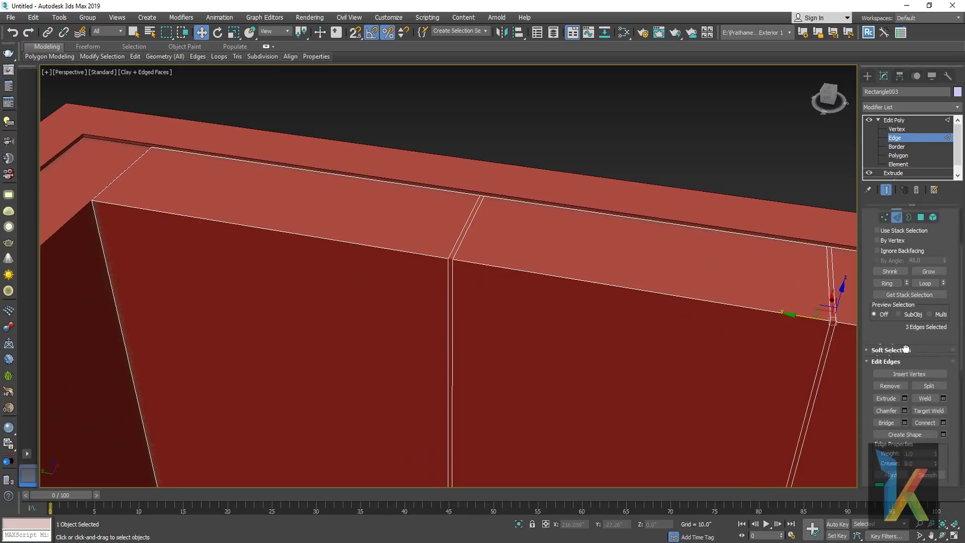
scroll(904, 251, "up", 2)
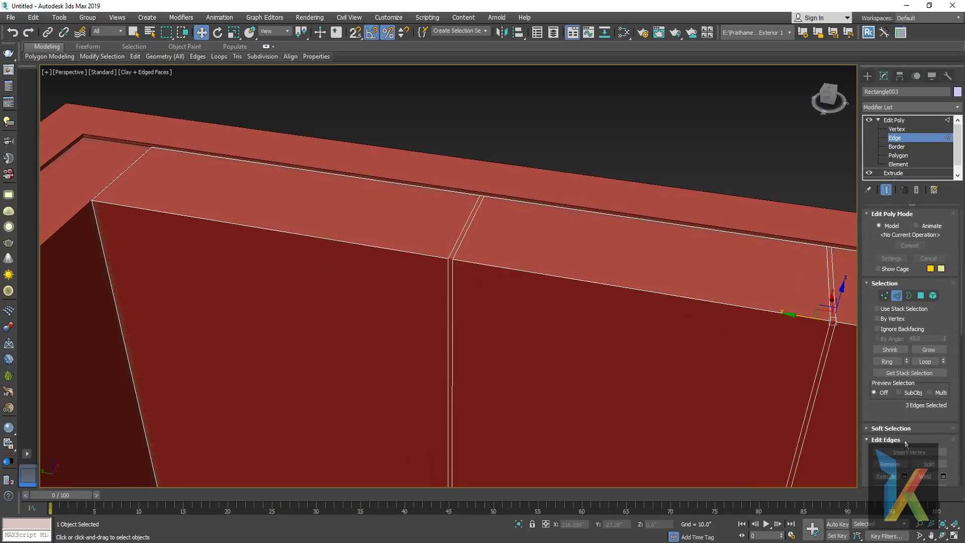
left_click(885, 362)
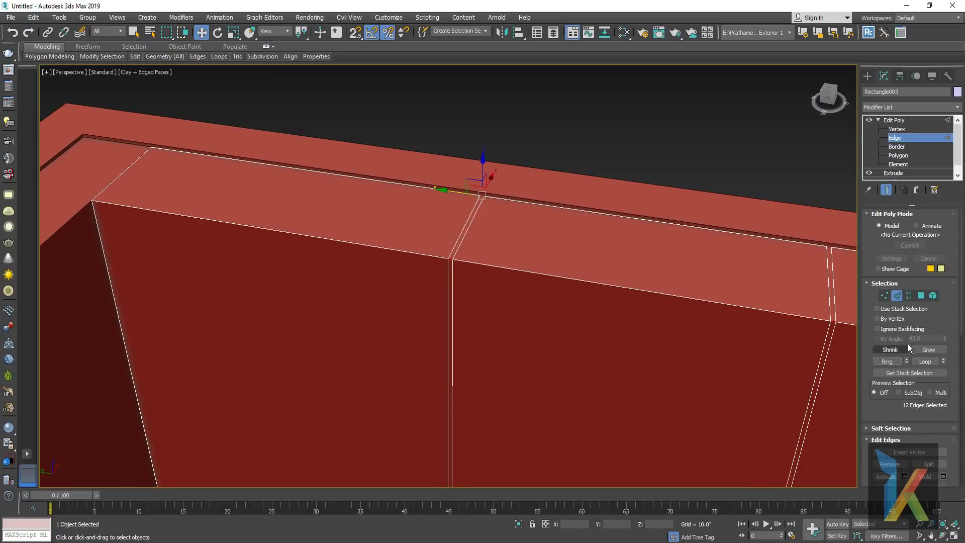
- Try selecting the wall as an element, clear it, and return to the 12 selected edges
scroll(933, 296, "up", 1)
left_click(933, 296)
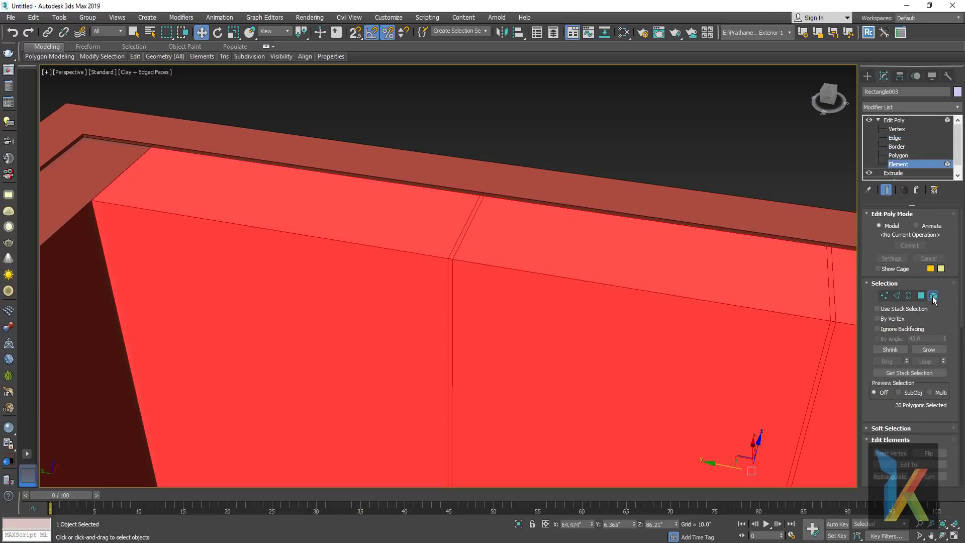
left_click(623, 279, "alt")
mouse_move(527, 289)
middle_mouse_down("alt")
mouse_move(477, 278)
mouse_move(500, 354)
middle_mouse_up("alt")
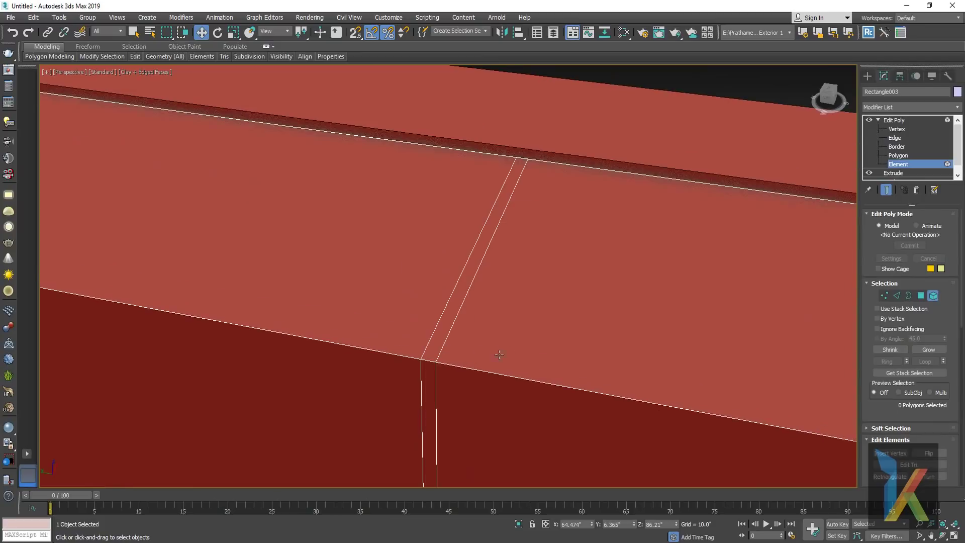
left_click(897, 296)
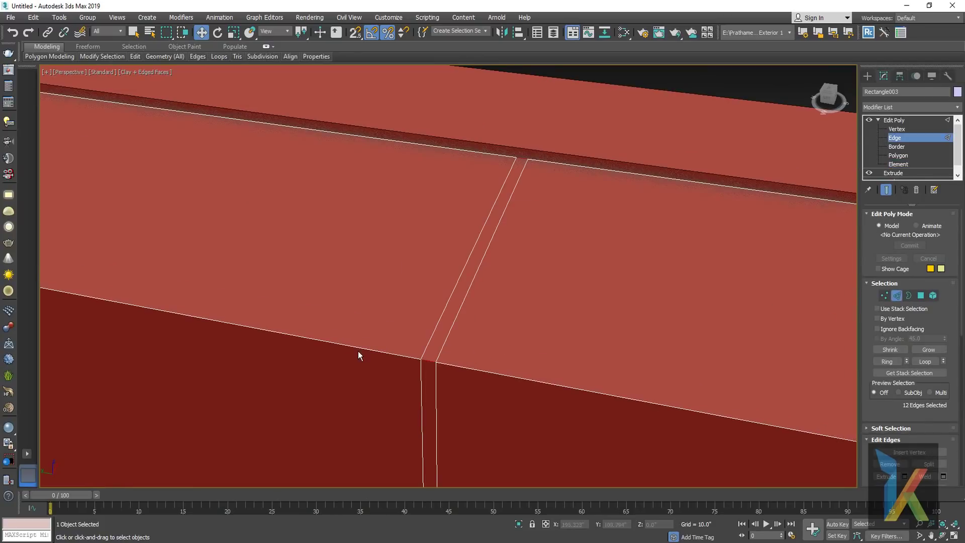
double_click(358, 349)
mouse_move(530, 309)
middle_mouse_down("alt")
mouse_move(517, 291)
mouse_move(542, 309)
middle_mouse_up("alt")
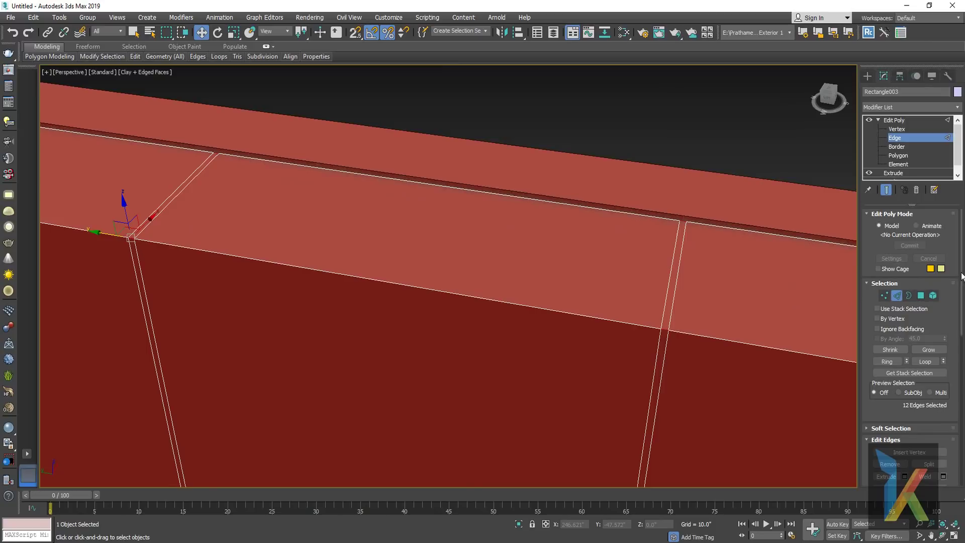
left_click(933, 295)
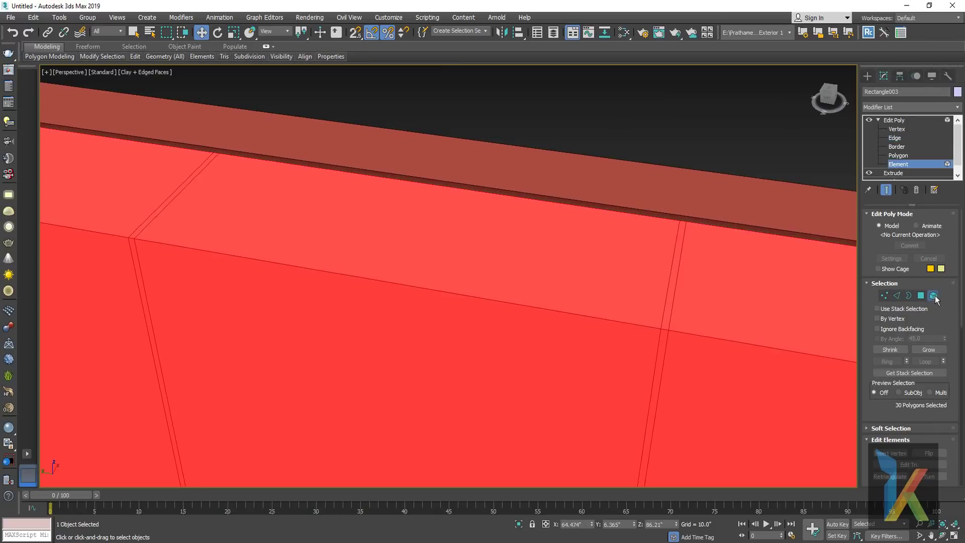
key("ctrl+d")
middle_click_drag(181, 256, 360, 267)
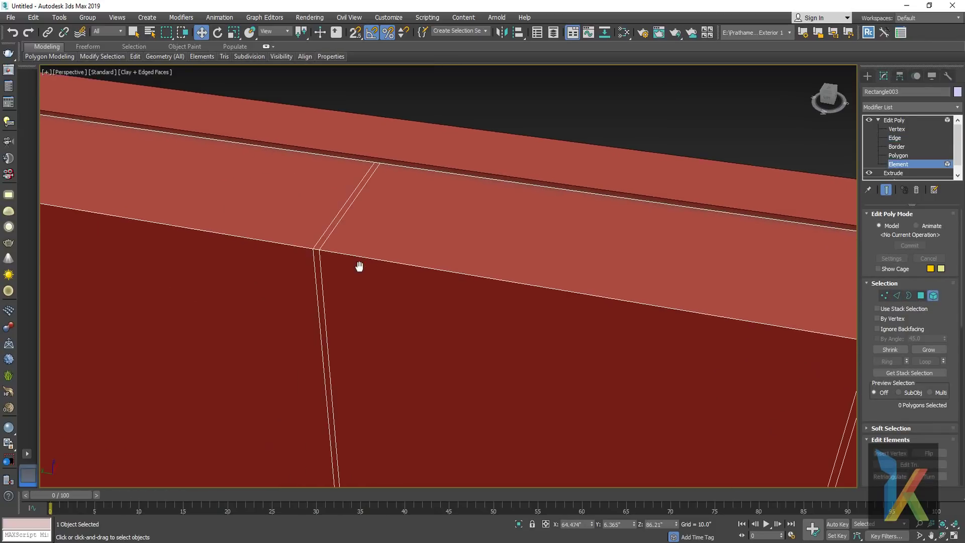
left_click(316, 267)
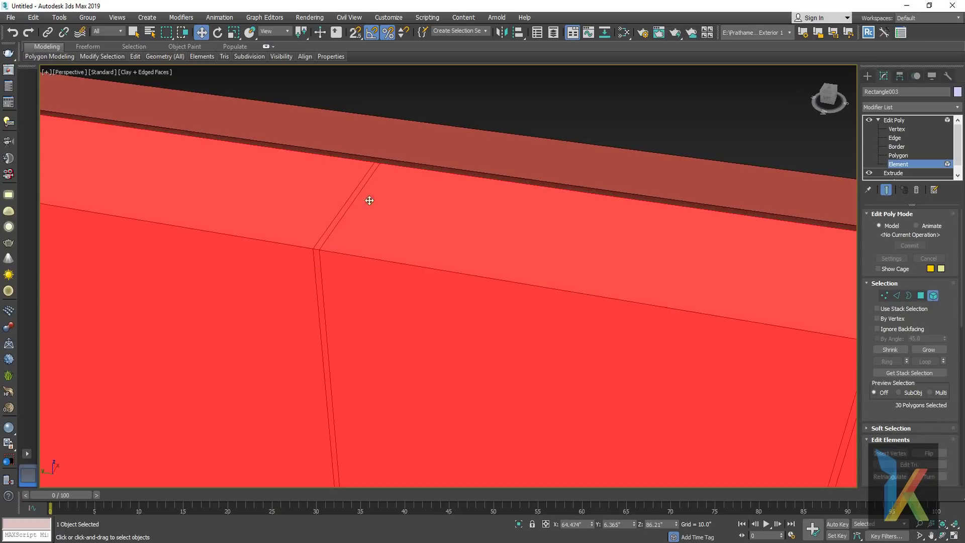
left_click(463, 117)
left_click(362, 188)
left_click(539, 119)
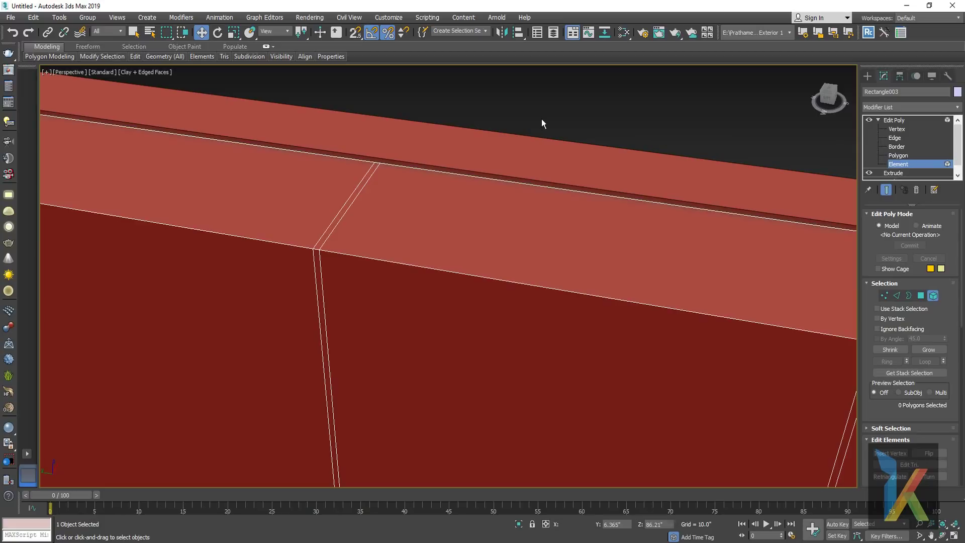
left_click(894, 137)
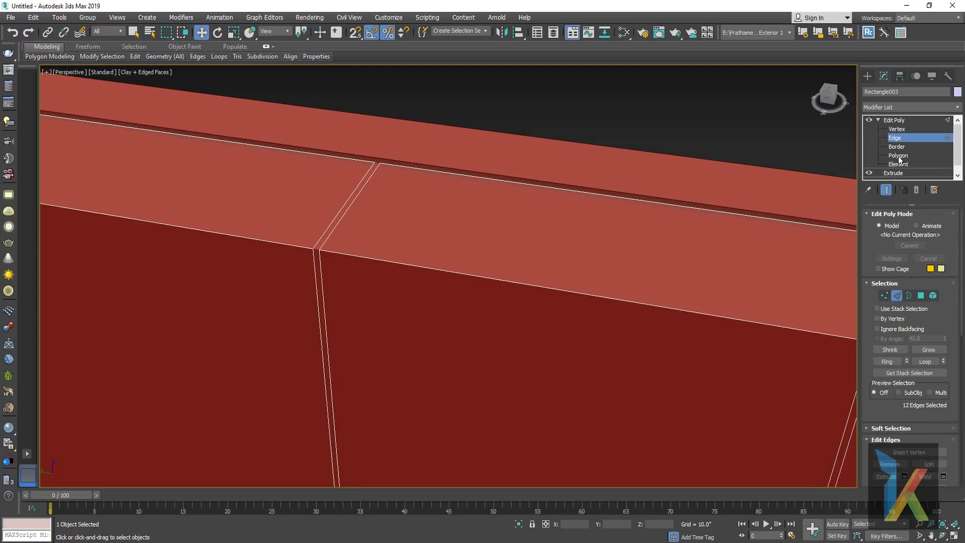
- Convert the groove edges to polygons and start a Local Normal extrusion on them
left_click(921, 297)
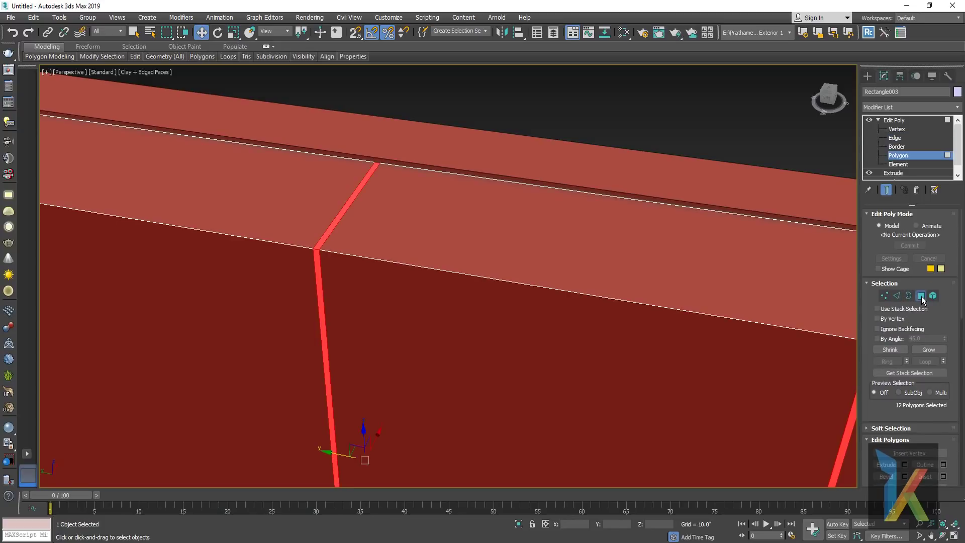
middle_click_drag(571, 319, 446, 247)
scroll(445, 247, "down", 1)
scroll(364, 219, "down", 3)
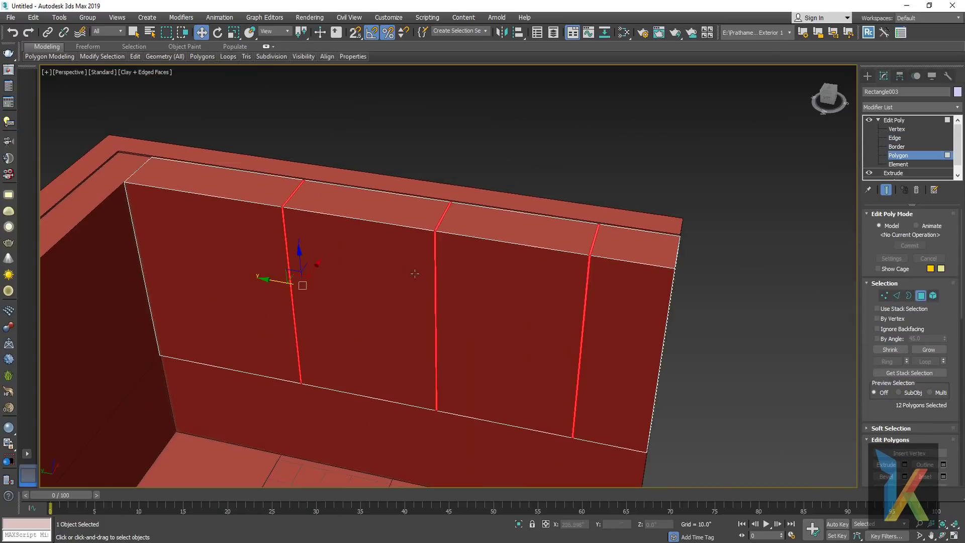
scroll(410, 273, "down", 1)
scroll(423, 257, "up", 3)
scroll(424, 256, "up", 3)
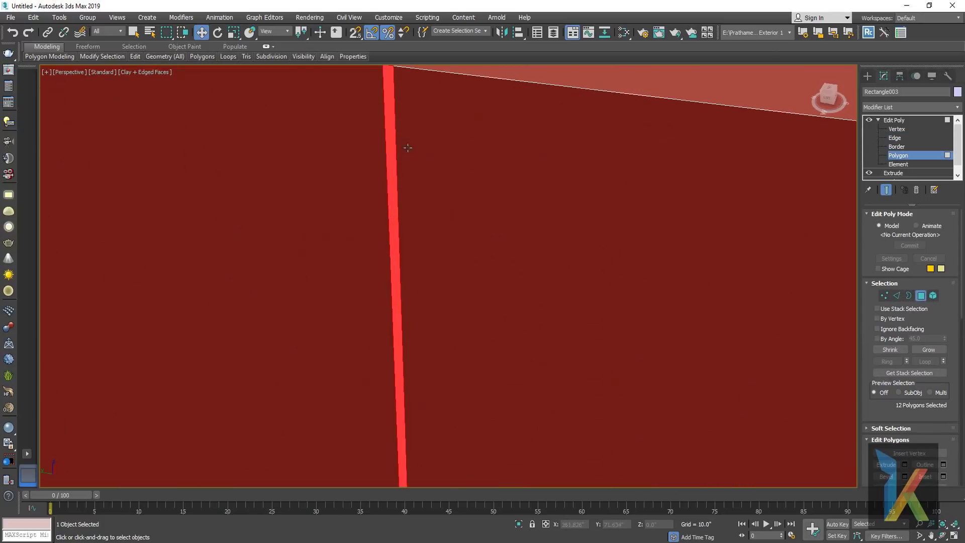
mouse_move(402, 206)
middle_mouse_down()
mouse_move(421, 264)
mouse_move(417, 231)
mouse_move(395, 260)
middle_mouse_up()
right_click(395, 261)
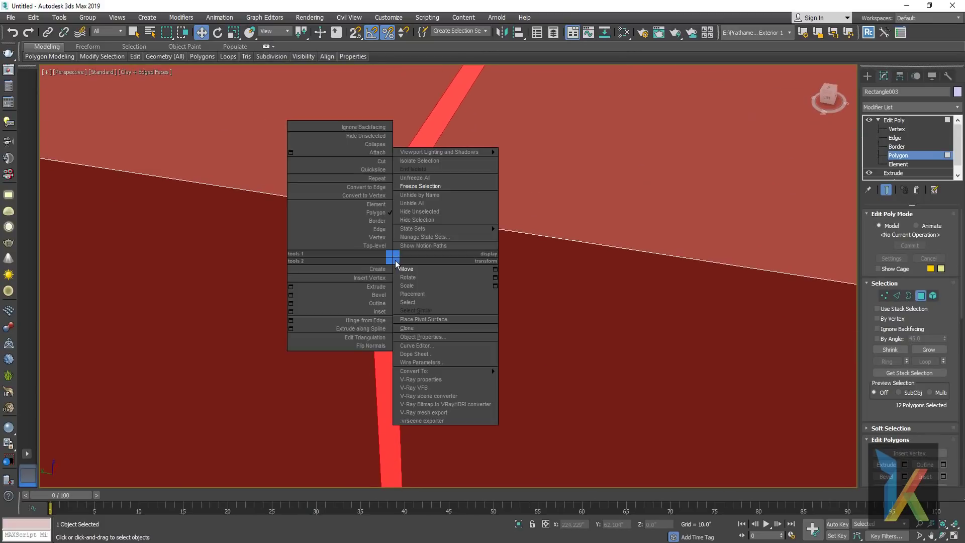
left_click(291, 287)
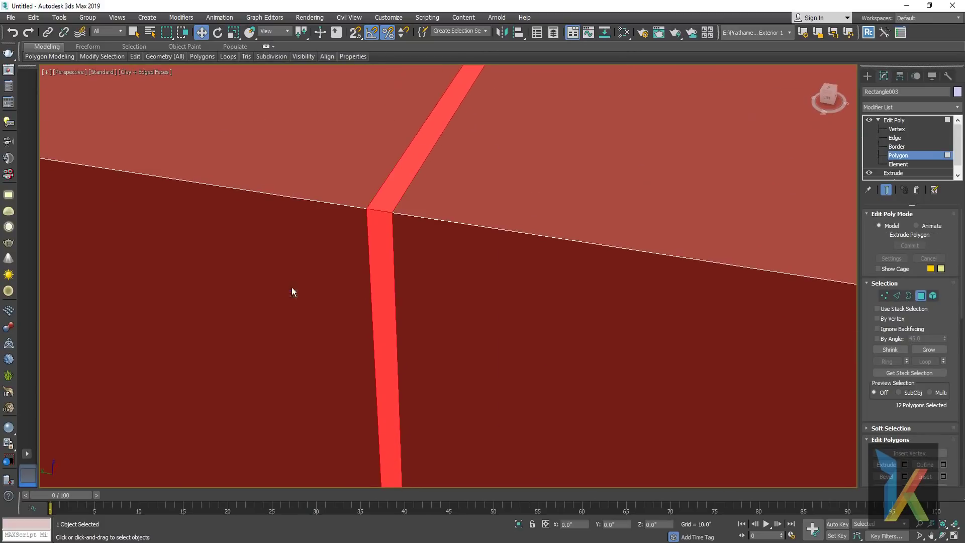
left_click(457, 282)
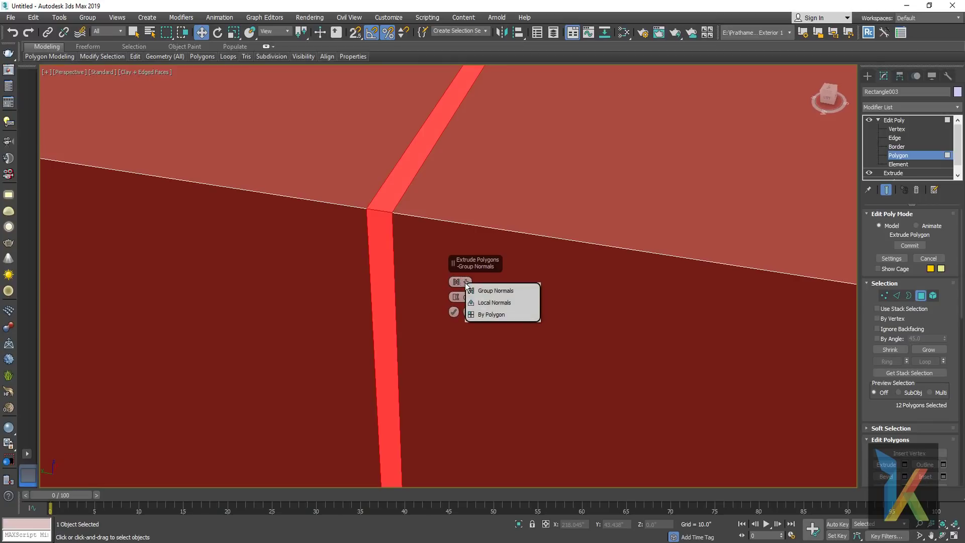
left_click(491, 302)
- Try extrusion heights of 0.5, then set the groove extrusion to -0.5
left_click(467, 312)
type("-1")
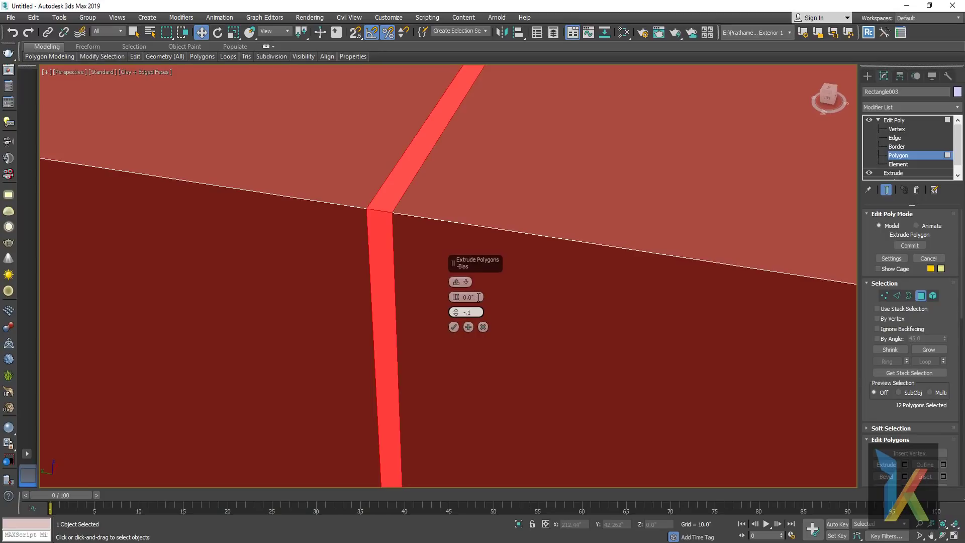
key("Return")
mouse_move(454, 297)
left_mouse_down()
mouse_move(456, 286)
mouse_move(457, 298)
left_mouse_up()
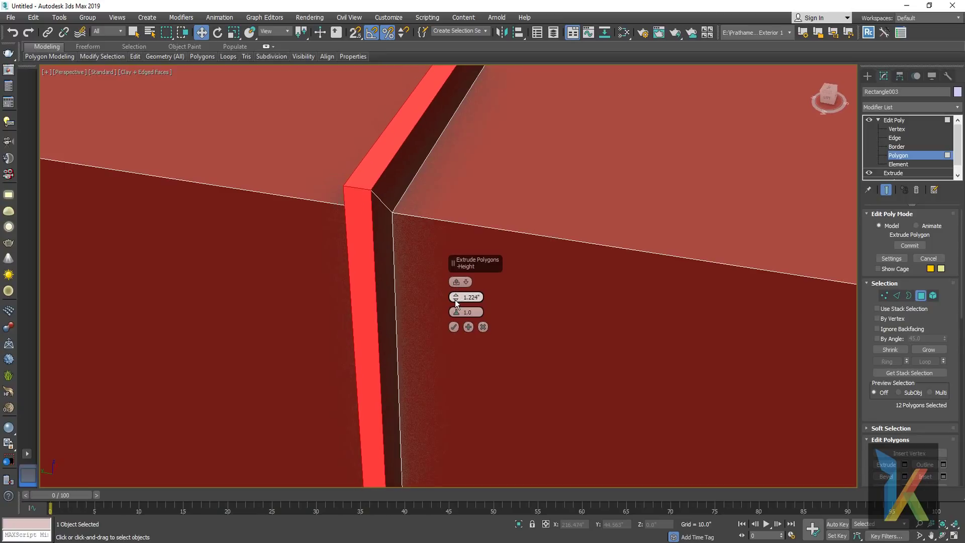
right_click(454, 300)
left_click(458, 299)
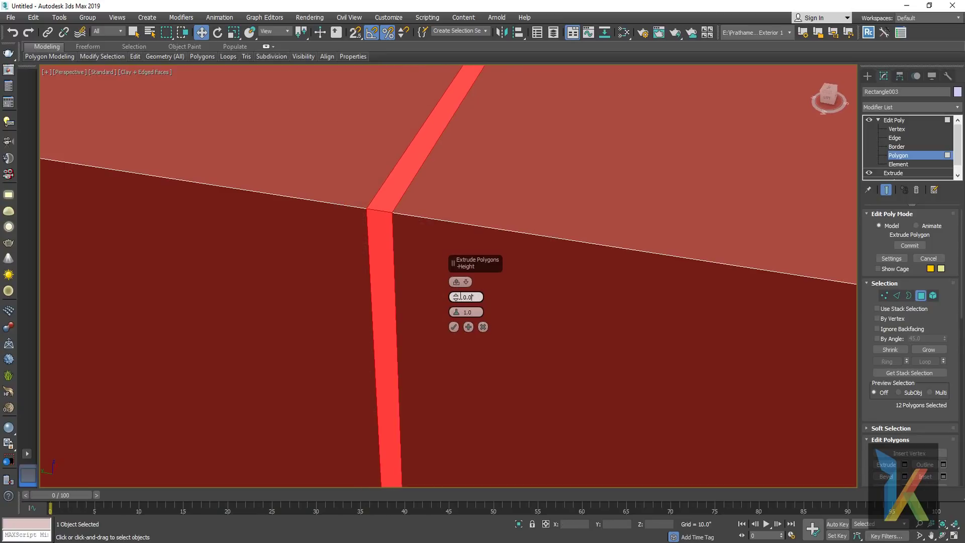
type("0.5")
key("Tab")
key("Tab")
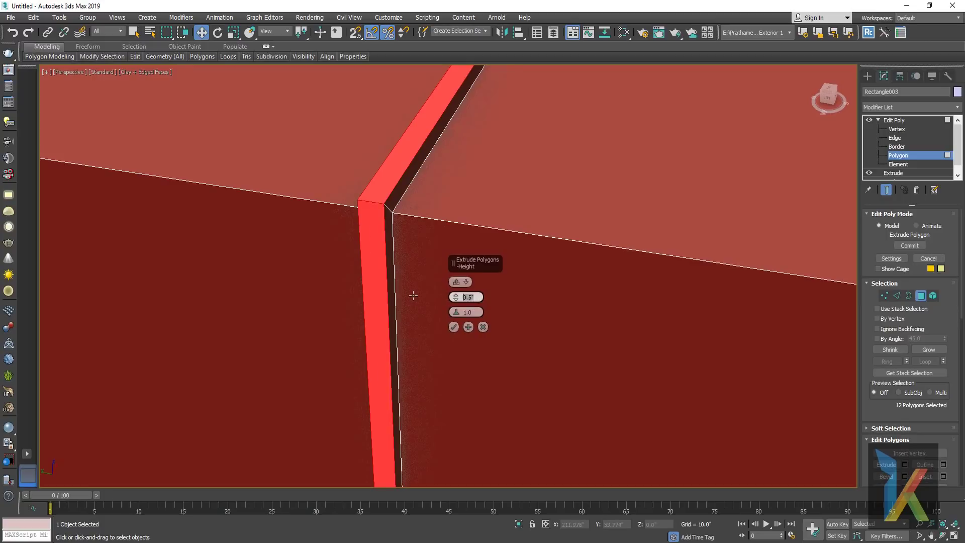
type("-.5")
key("Return")
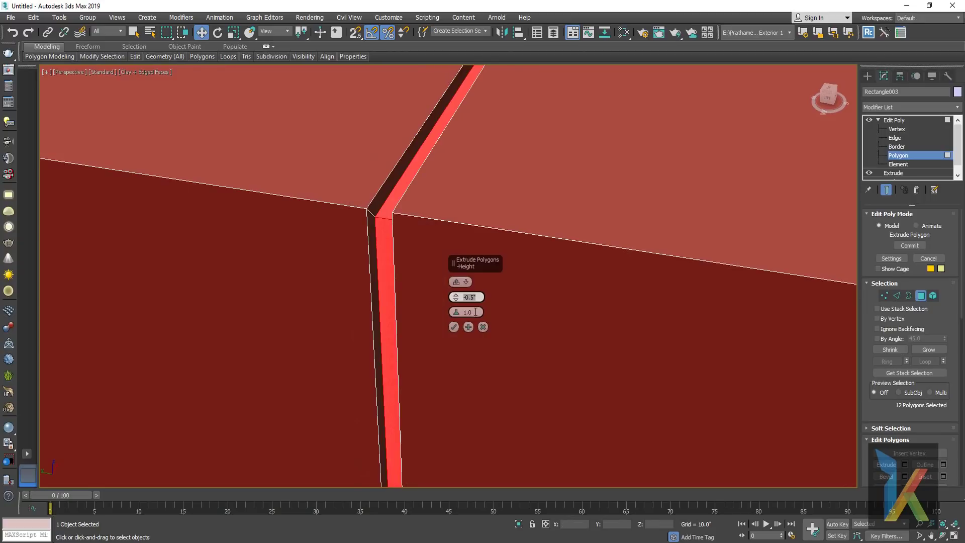
- Reduce the extrusion height to -0.2, then -0.1, and confirm it
left_click(481, 297)
key("BackSpace")
type("2")
key("Return")
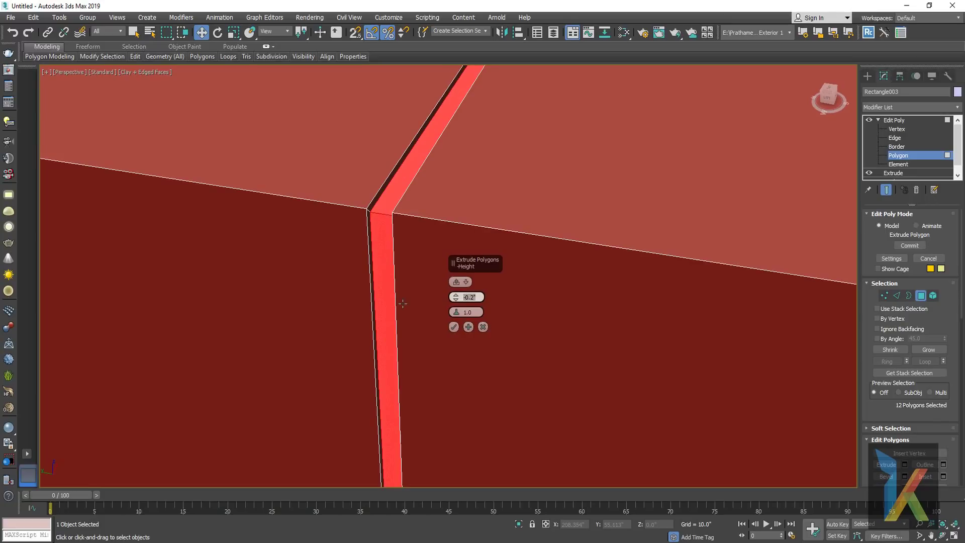
type("-0.")
type("1")
left_click(477, 312)
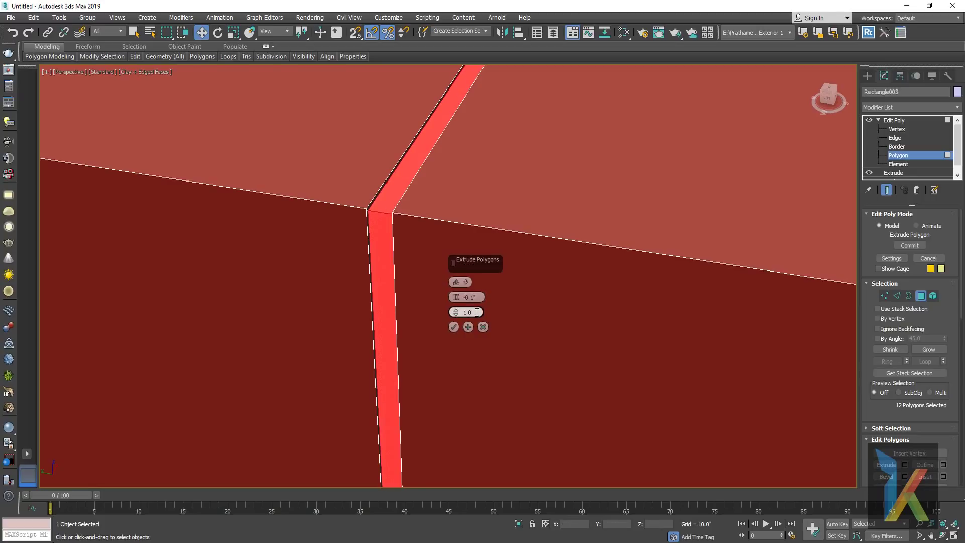
left_click(456, 329)
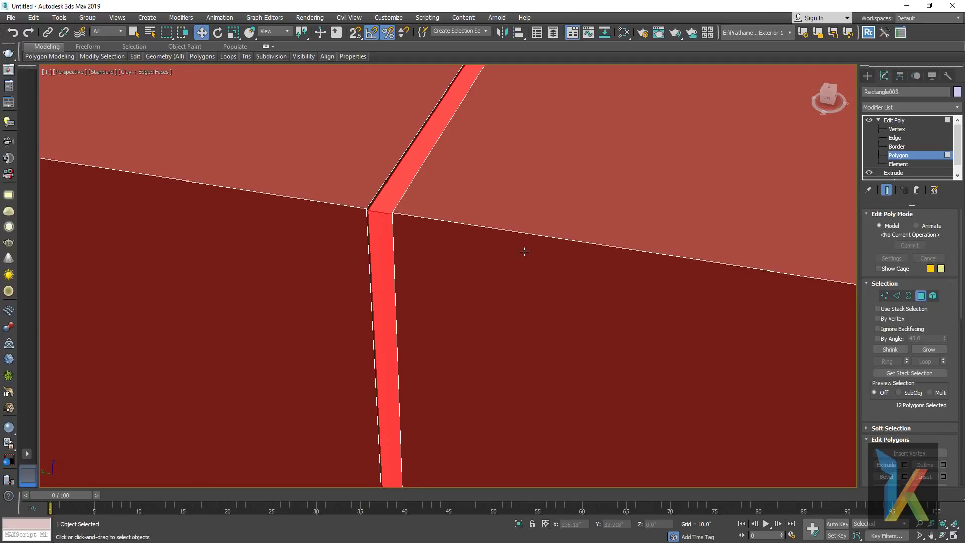
scroll(524, 253, "down", 5)
scroll(524, 259, "down", 3)
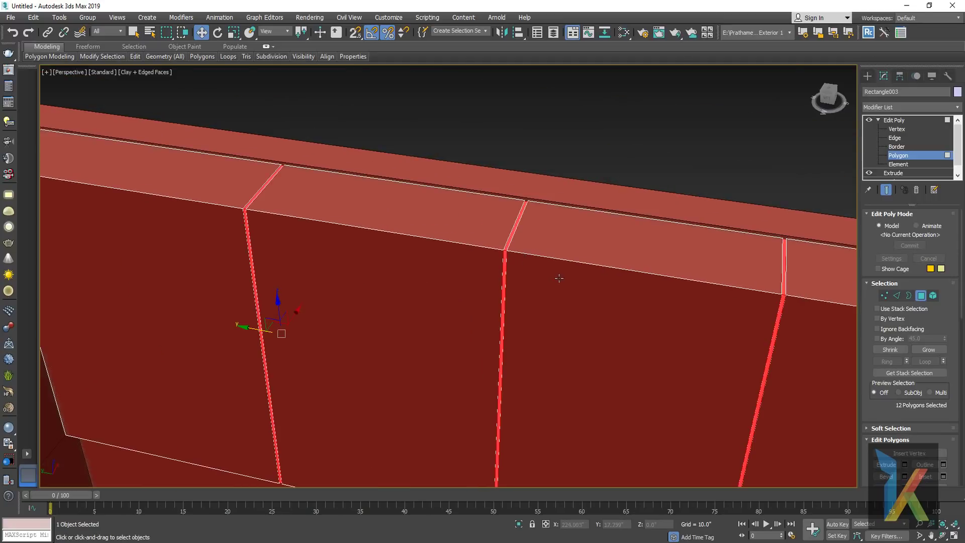
- Select the back wall Rectangle002 and drag-select its edges at Edit Poly Edge level
left_click(867, 75)
scroll(522, 216, "down", 5)
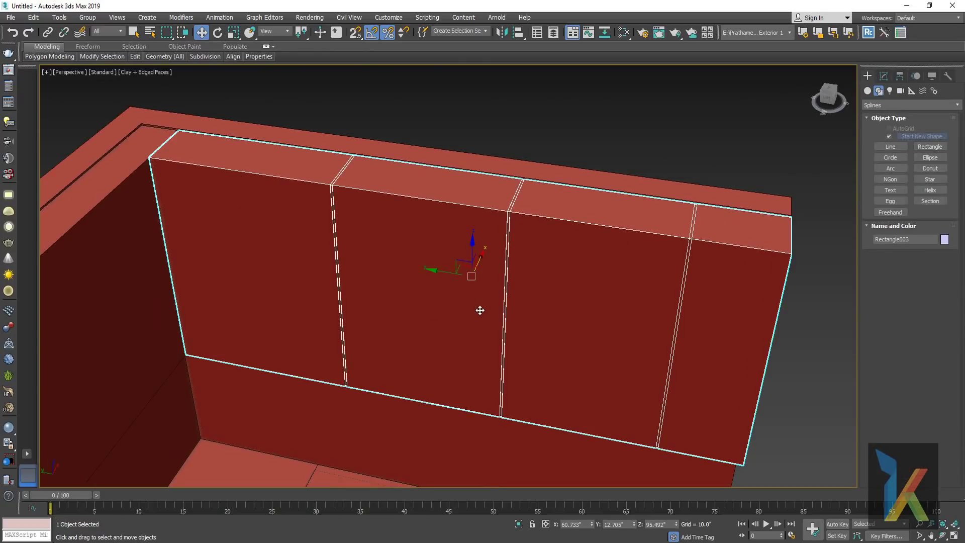
mouse_move(424, 347)
middle_mouse_down("alt")
mouse_move(384, 300)
mouse_move(453, 271)
middle_mouse_up("alt")
left_click(462, 260)
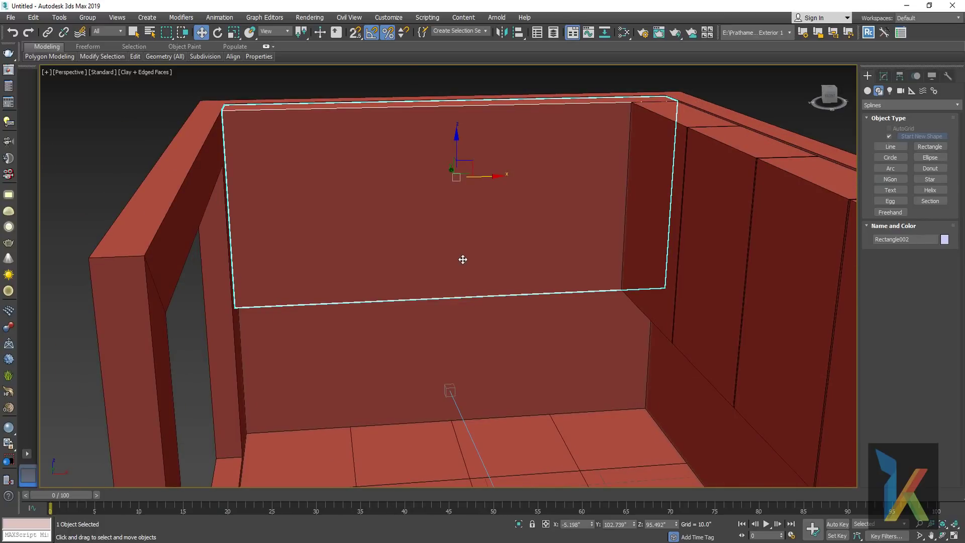
middle_click_drag(472, 261, 478, 262, "alt")
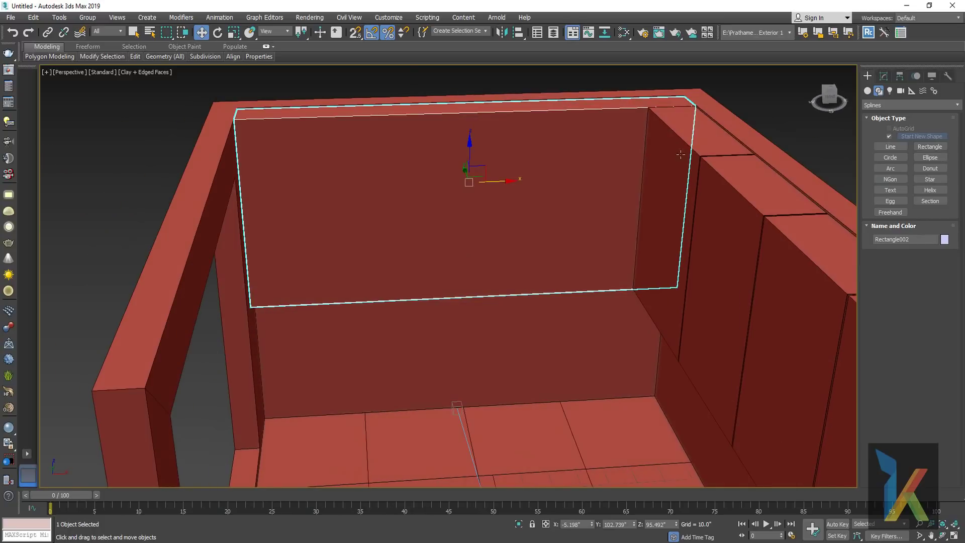
left_click(883, 76)
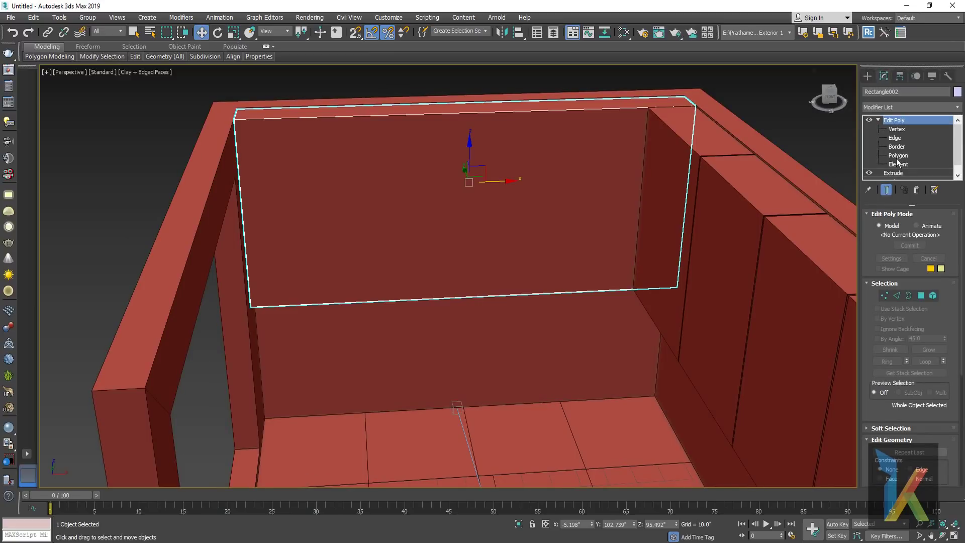
left_click(894, 138)
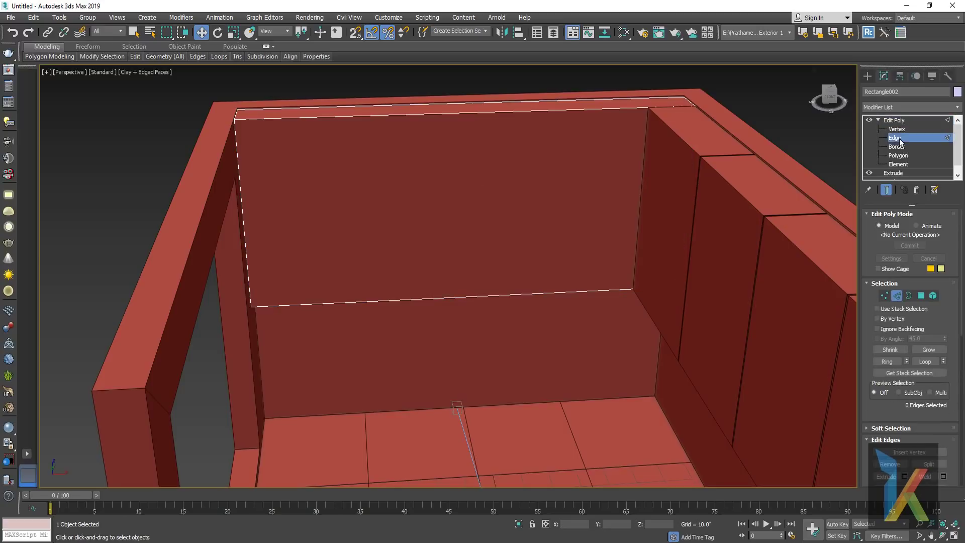
scroll(366, 190, "down", 5)
left_click_drag(250, 105, 716, 347)
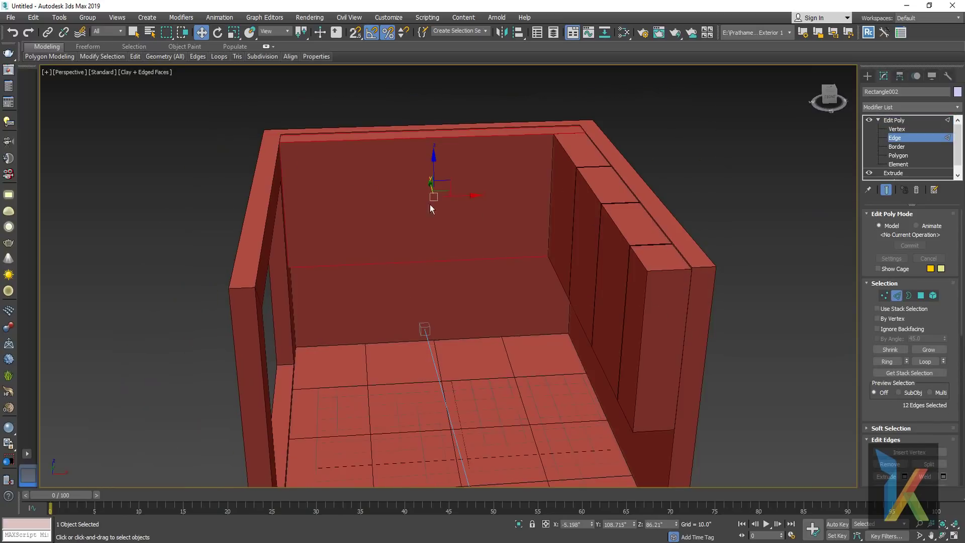
- Orbit to face the back wall and pick the horizontal edge running across it
scroll(429, 204, "up", 5)
mouse_move(419, 206)
middle_mouse_down("alt")
mouse_move(429, 279)
mouse_move(294, 266)
middle_mouse_up("alt")
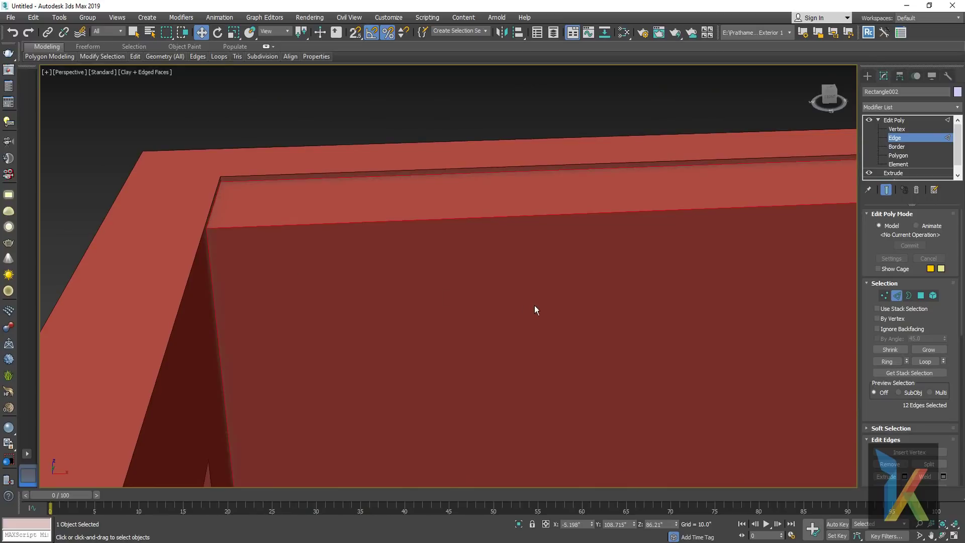
mouse_move(535, 308)
middle_mouse_down("alt")
mouse_move(356, 205)
mouse_move(417, 276)
middle_mouse_up("alt")
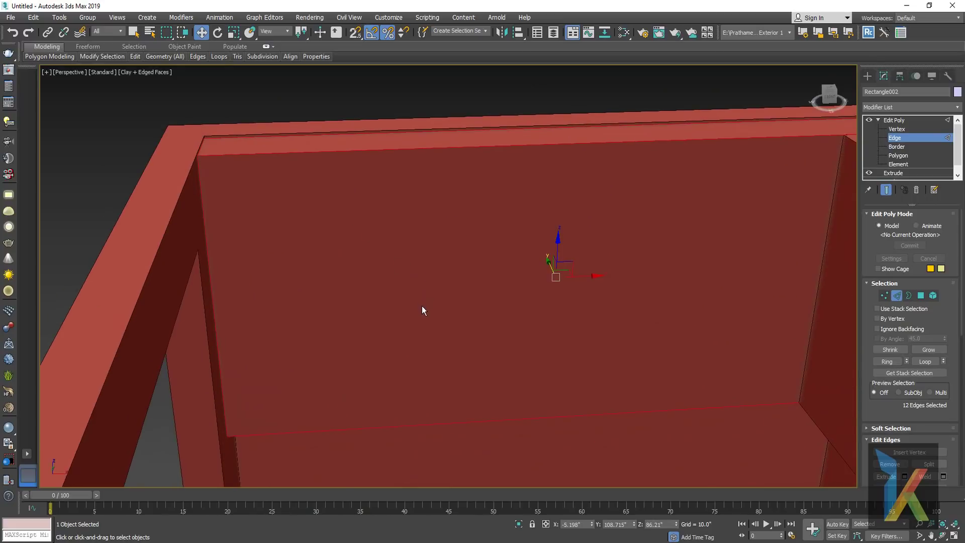
scroll(421, 306, "down", 3)
mouse_move(424, 324)
middle_mouse_down("alt")
mouse_move(386, 304)
mouse_move(401, 289)
mouse_move(172, 352)
middle_mouse_up("alt")
left_click(173, 351)
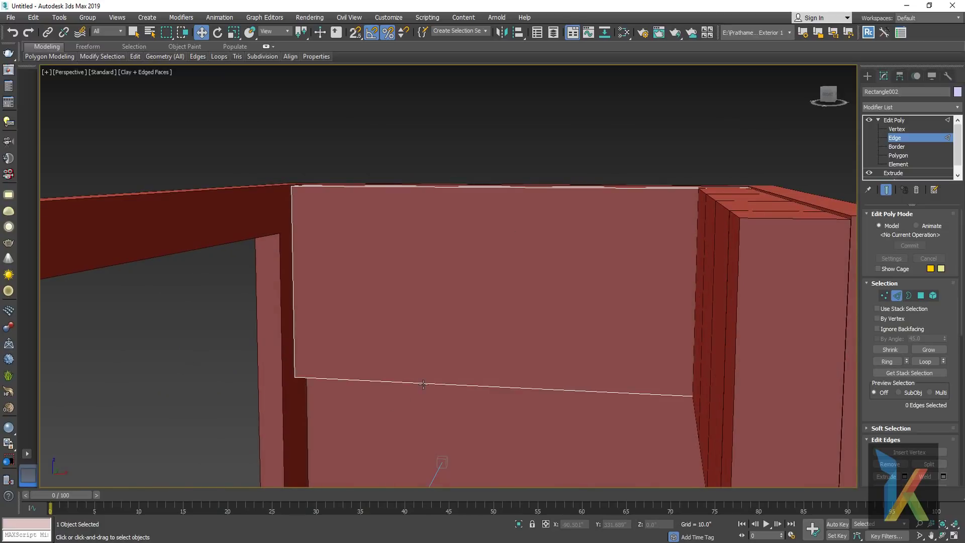
left_click(423, 386)
middle_click_drag(322, 386, 337, 382, "alt")
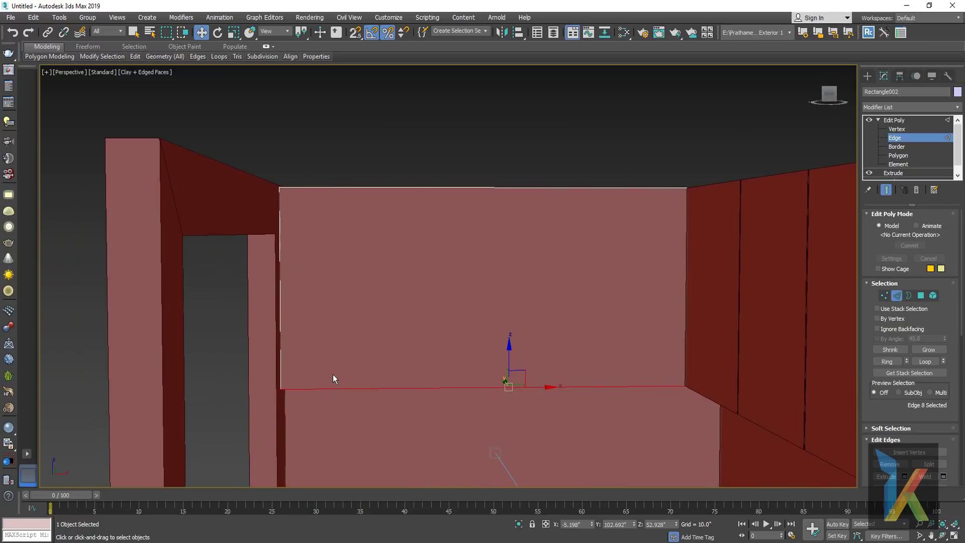
scroll(333, 364, "up", 4)
scroll(333, 364, "down", 6)
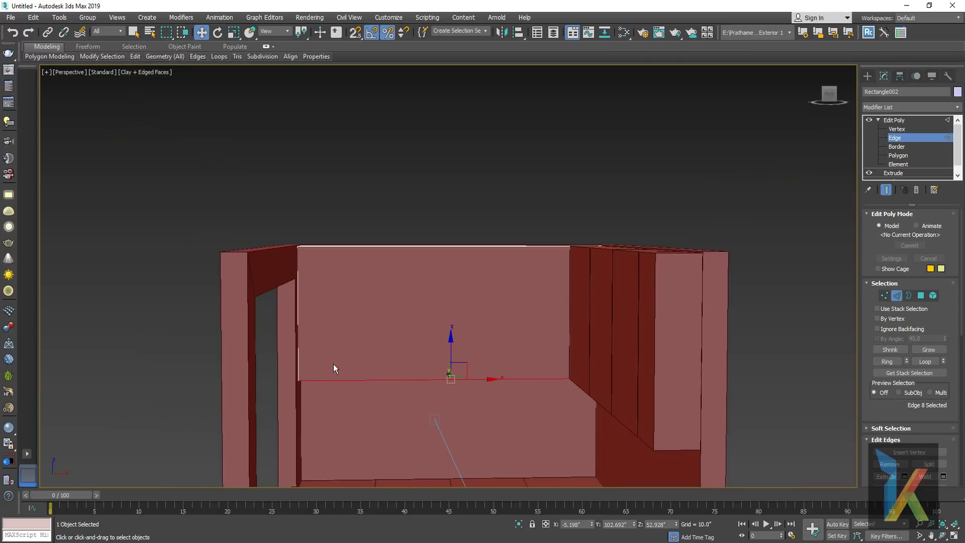
middle_click_drag(333, 364, 359, 366, "alt")
- Add the remaining horizontal back-wall edges to the selection and bring the inner wall into view
left_click_drag(661, 425, 653, 422)
middle_click_drag(653, 422, 437, 288, "alt")
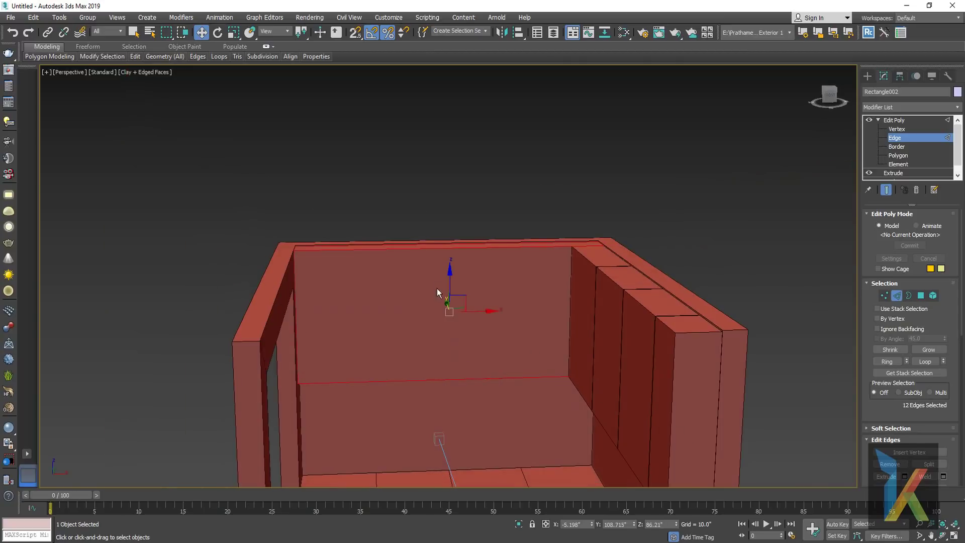
scroll(433, 328, "up", 3)
scroll(432, 329, "up", 2)
scroll(418, 318, "down", 2)
scroll(453, 271, "up", 2)
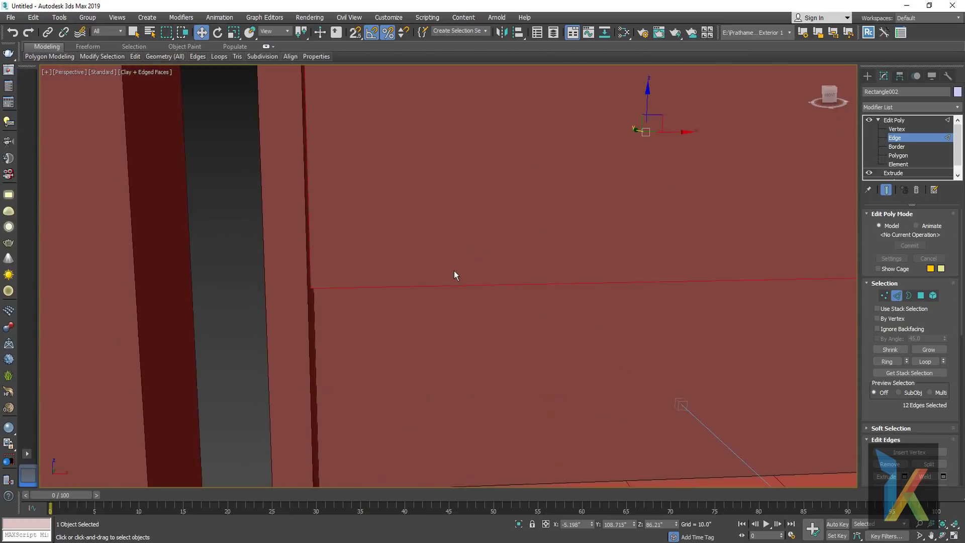
scroll(430, 269, "up", 1)
scroll(427, 268, "up", 1)
- Chamfer the selected horizontal edges with an amount of 0.08
right_click(424, 267)
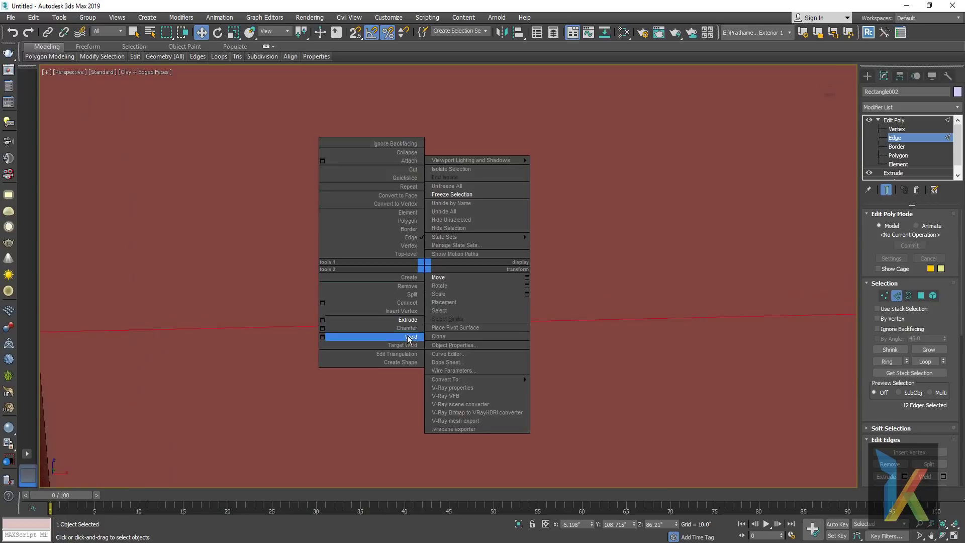
left_click(322, 329)
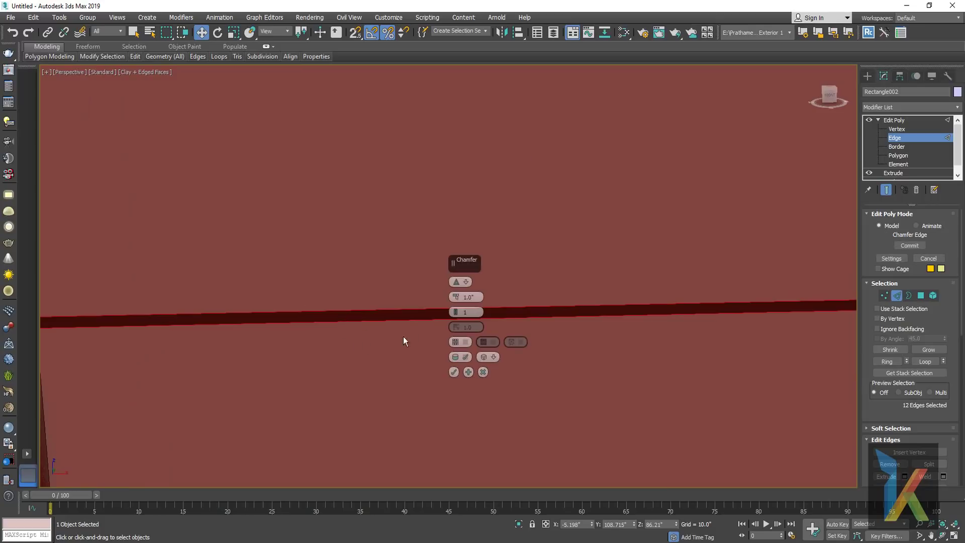
left_click(470, 297)
key("Return")
type("0.")
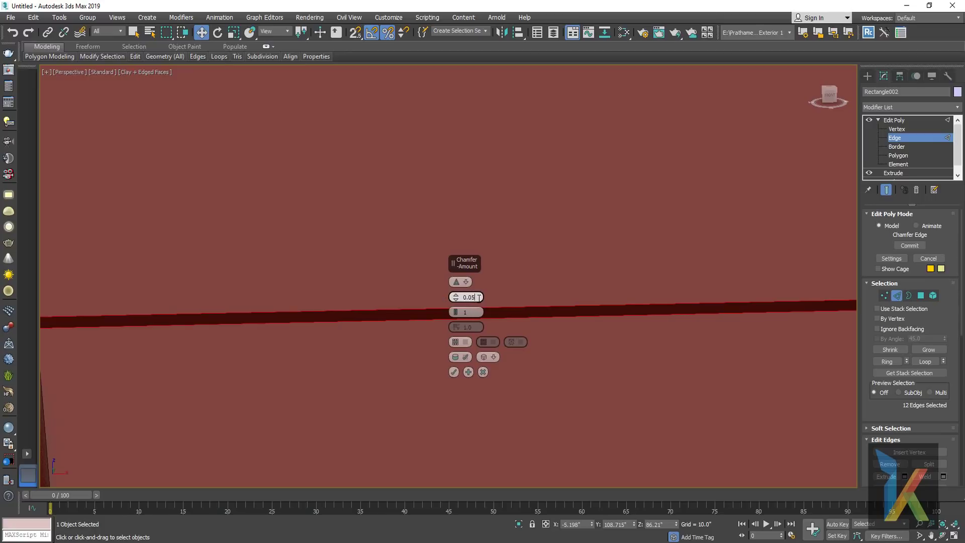
key("Return")
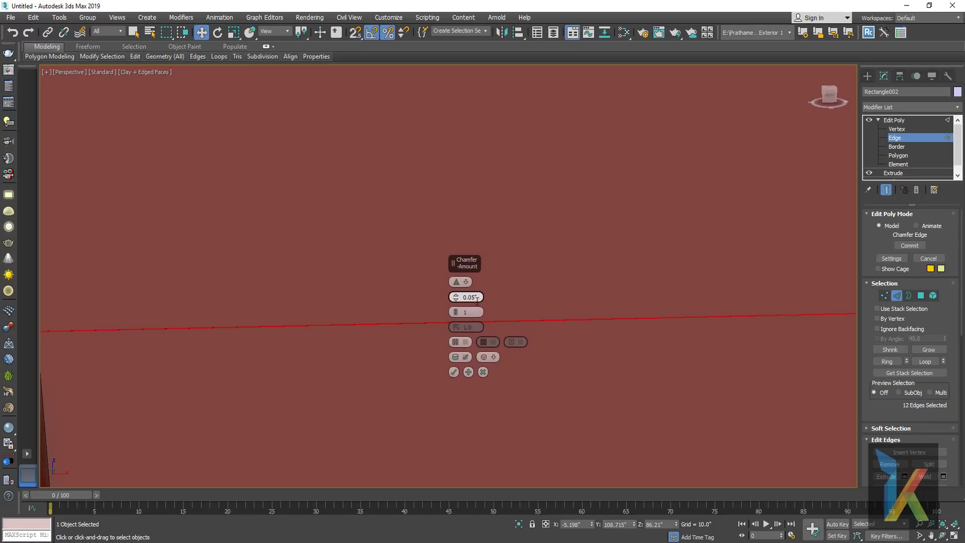
type("0")
type(".0")
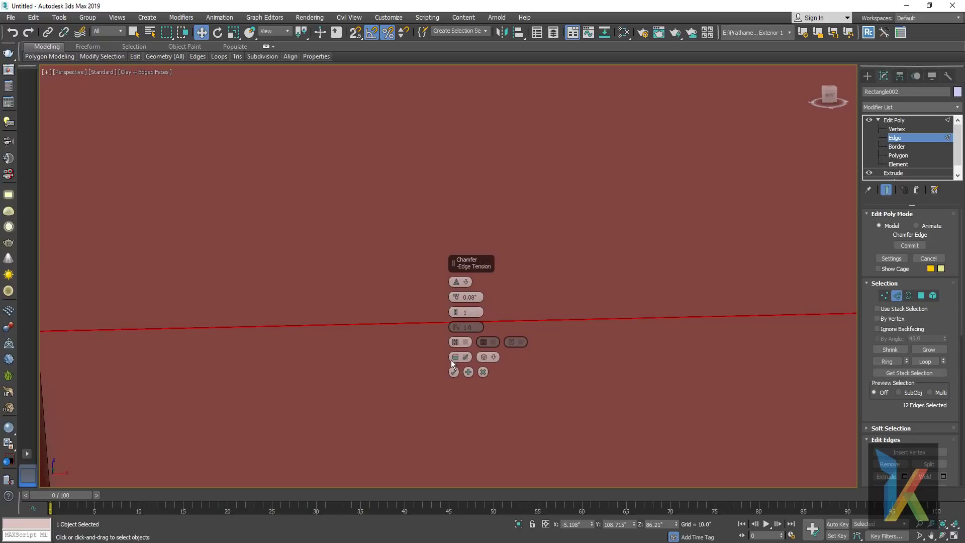
left_click(453, 372)
- Zoom along the groove band, then undo back to the pending chamfer
scroll(428, 358, "up", 3)
scroll(417, 352, "up", 3)
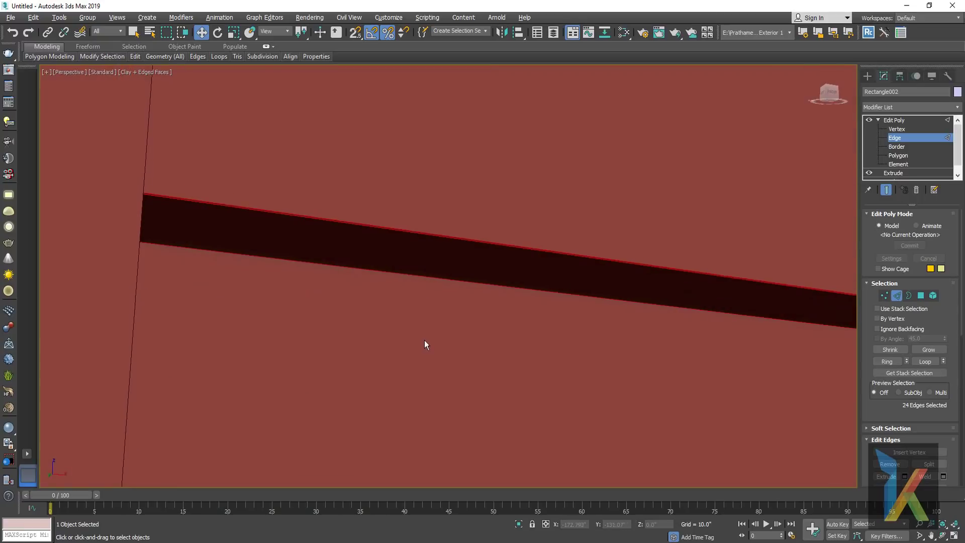
scroll(300, 231, "up", 3)
middle_click_drag(302, 233, 308, 259)
key("ctrl+z")
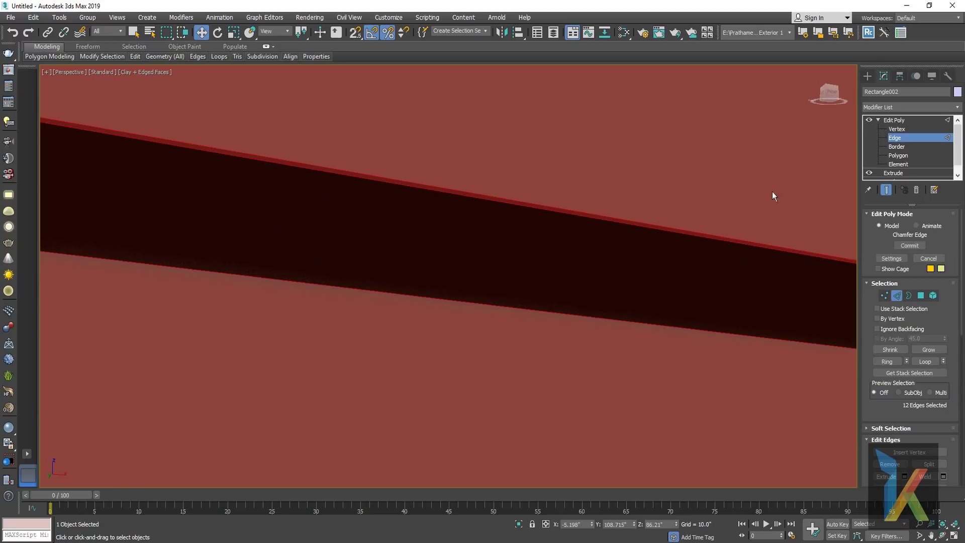
- Inspect where the grooves meet, then return to the wall's Edit Poly edge level
left_click(867, 76)
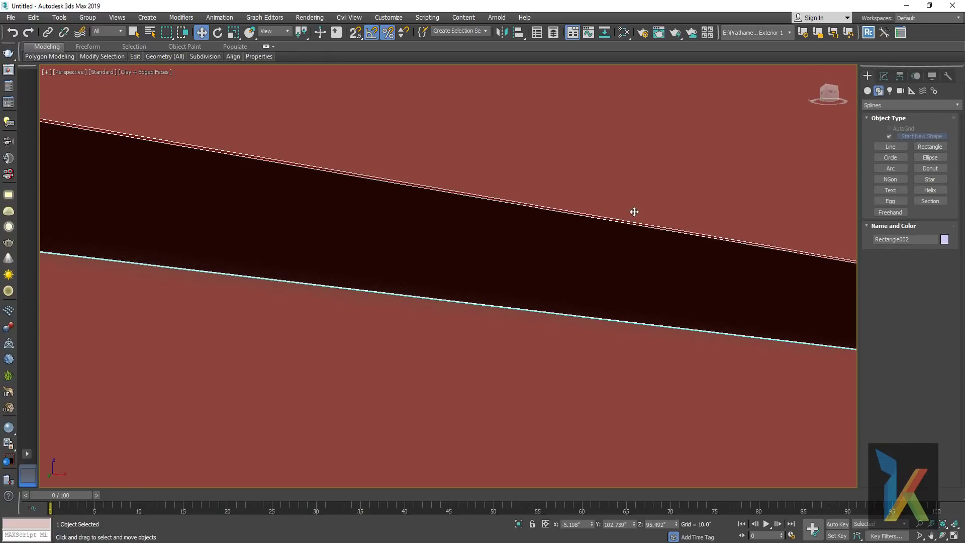
mouse_move(437, 222)
middle_mouse_down("alt")
mouse_move(252, 300)
mouse_move(390, 304)
middle_mouse_up("alt")
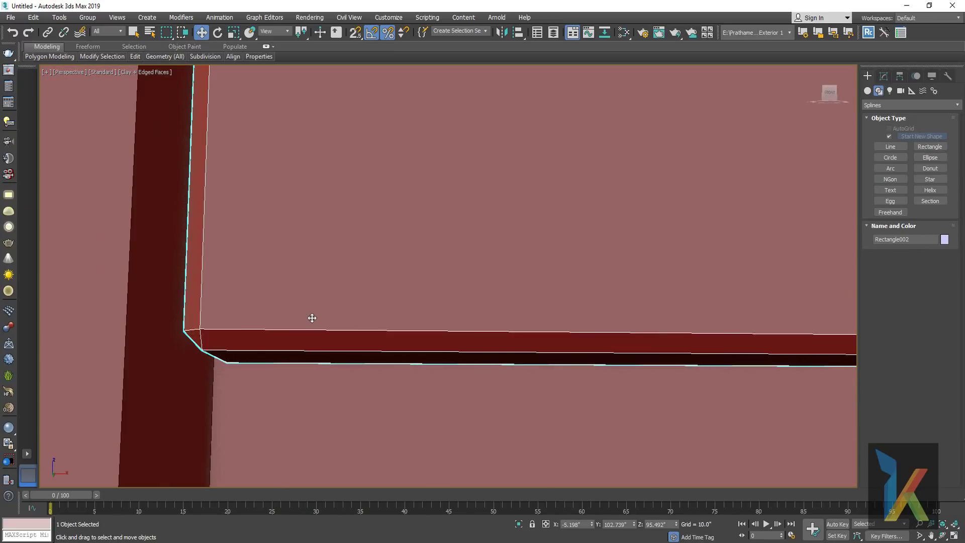
right_click(461, 305)
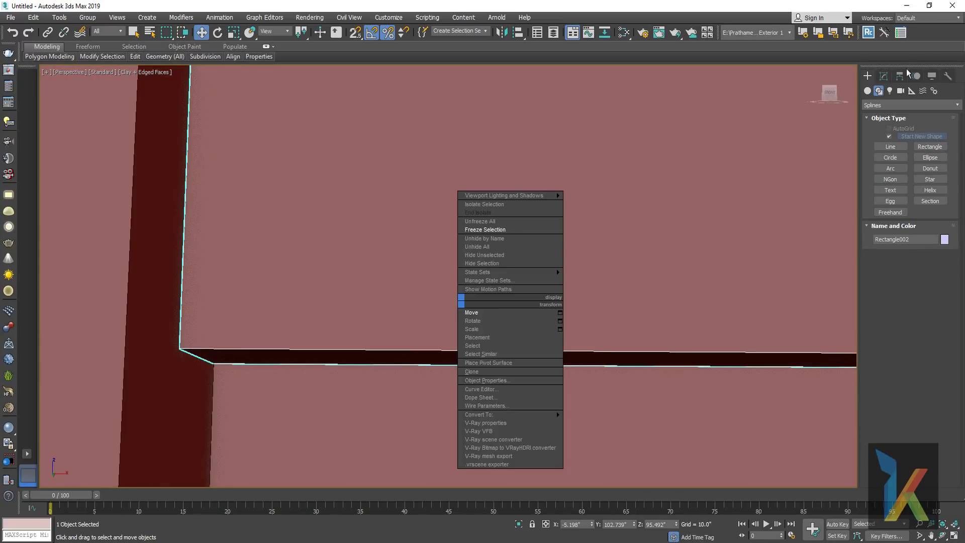
left_click(884, 77)
left_click(884, 76)
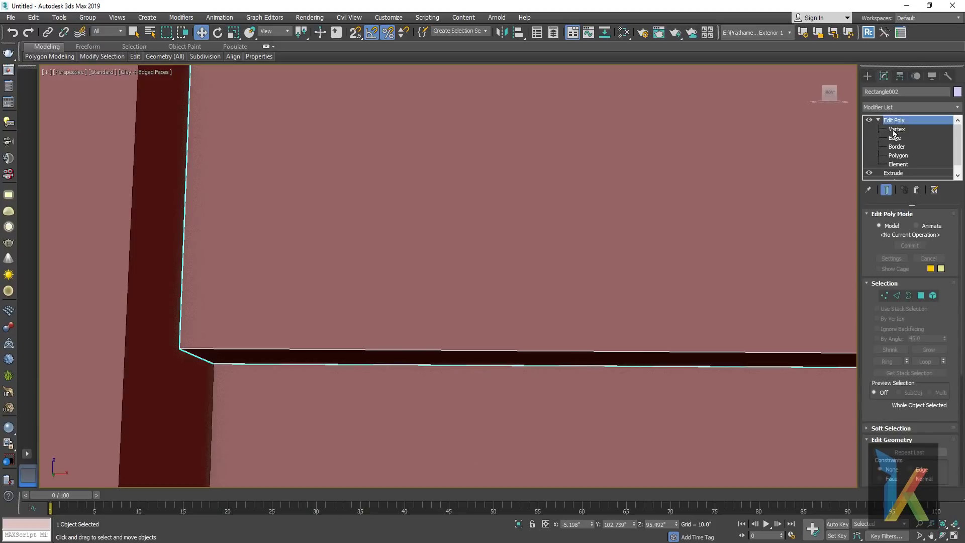
left_click(894, 138)
- Chamfer Rectangle002's 12 selected edges at 0.1 with 3 segments
right_click(497, 278)
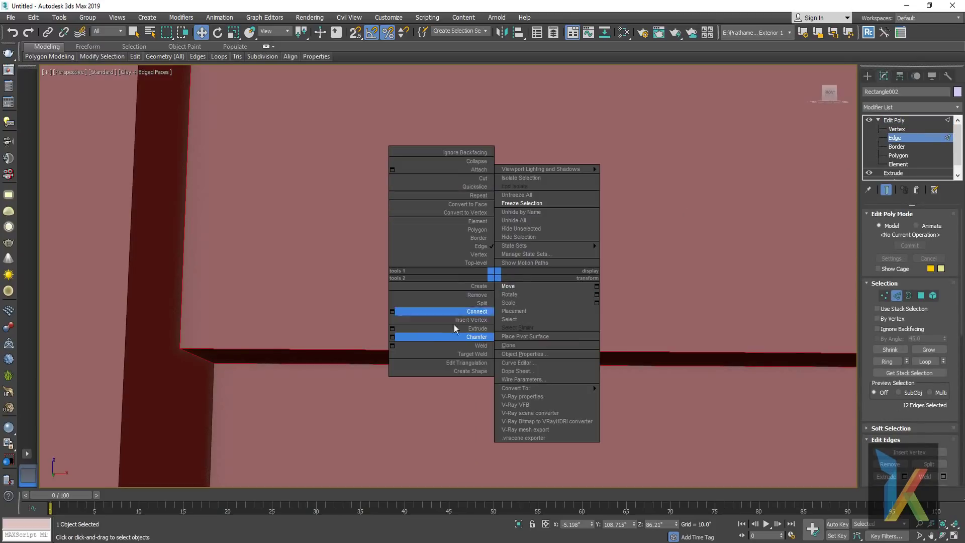
left_click(395, 333)
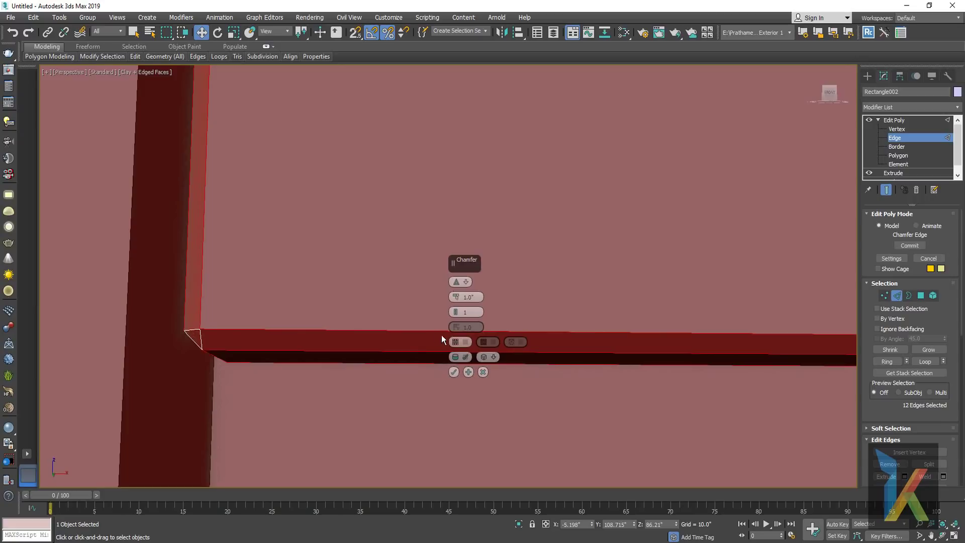
right_click(455, 298)
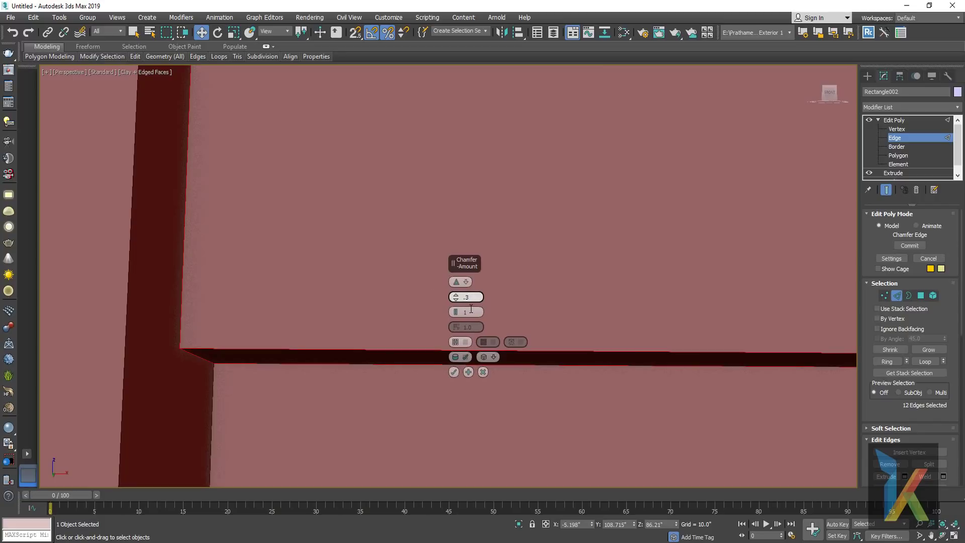
key("BackSpace")
type("1")
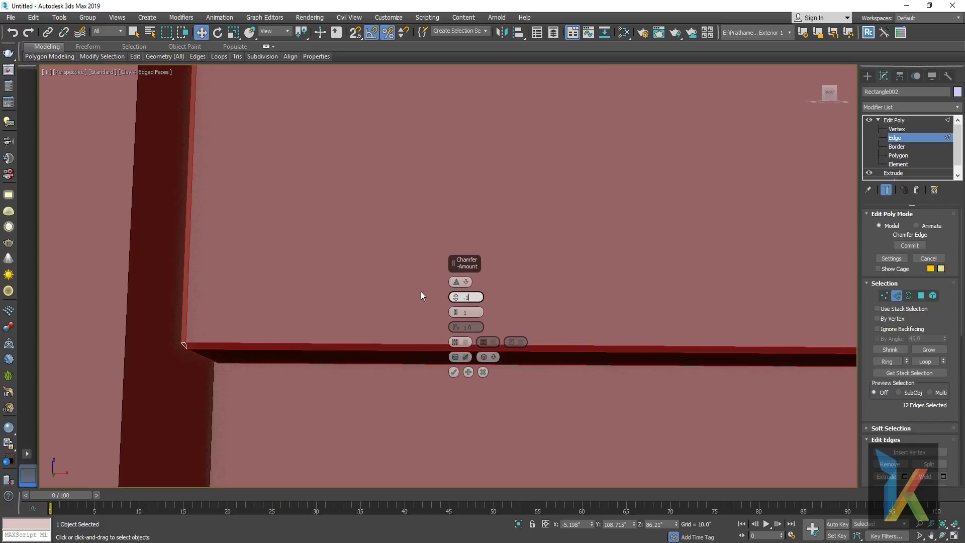
key("Return")
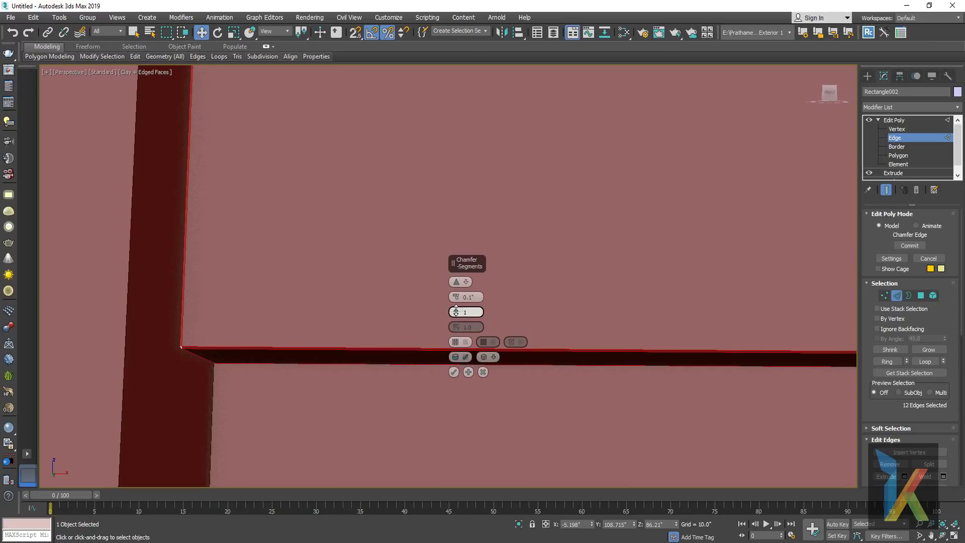
left_click_drag(456, 309, 457, 308)
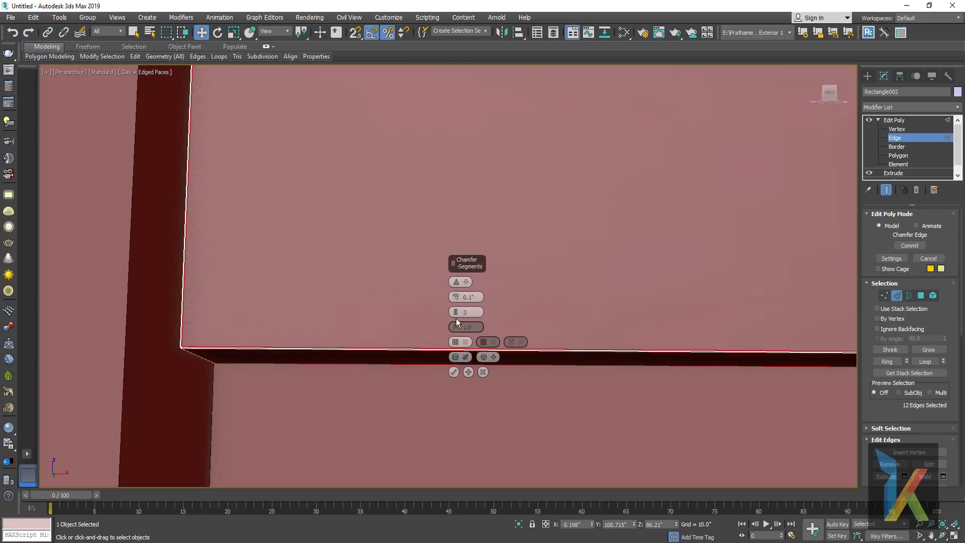
left_click(455, 372)
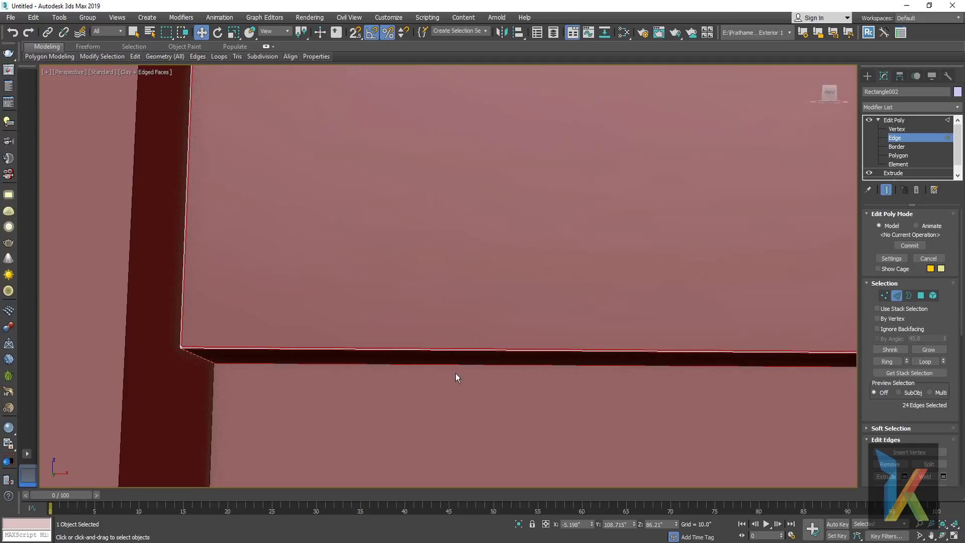
- Switch to the Create panel and pan the view up and right
left_click(867, 76)
mouse_move(526, 211)
middle_mouse_down()
mouse_move(594, 198)
mouse_move(474, 261)
middle_mouse_up()
scroll(466, 244, "up", 2)
- Frame the wall panel and reselect Rectangle002 from a lower viewing angle
scroll(286, 292, "up", 2)
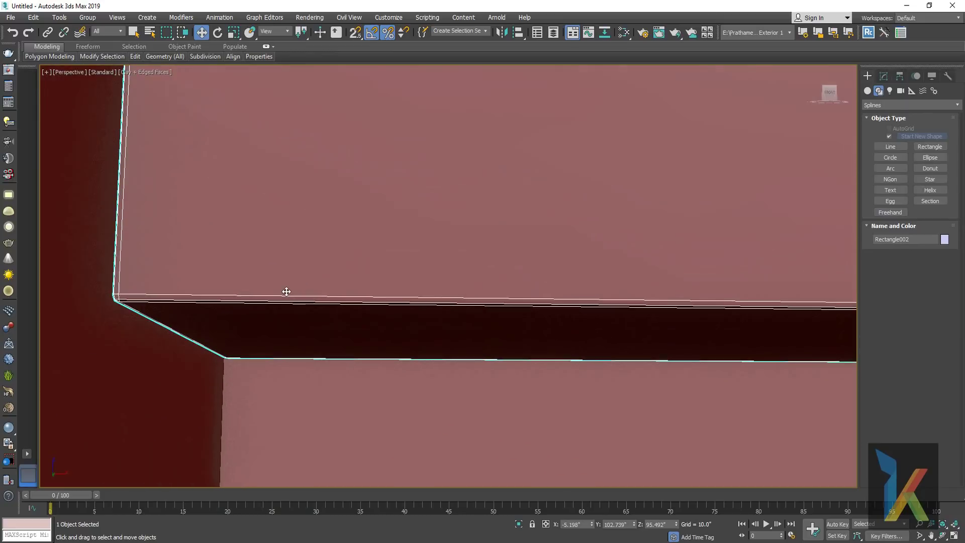
scroll(287, 292, "up", 1)
scroll(261, 268, "down", 3)
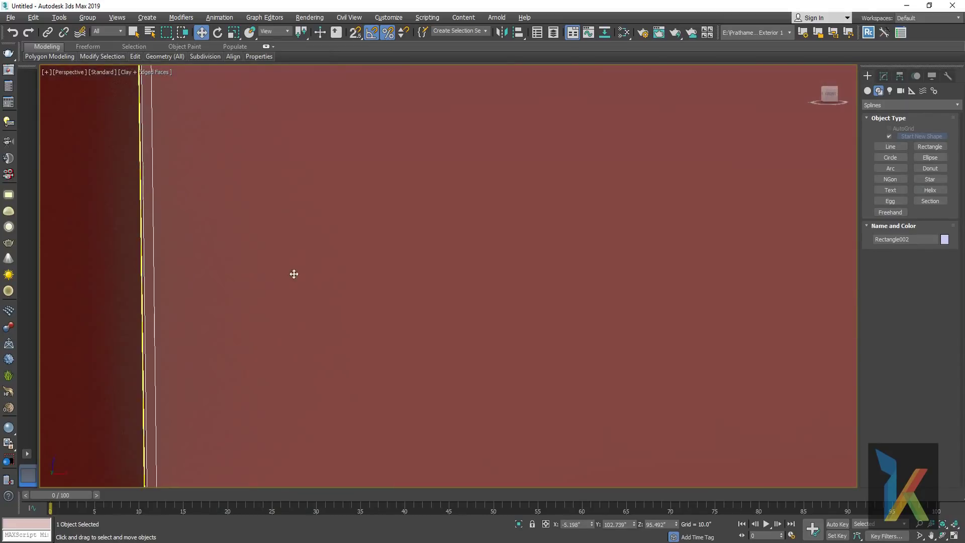
mouse_move(293, 274)
middle_mouse_down()
mouse_move(368, 274)
mouse_move(262, 361)
middle_mouse_up()
key("z")
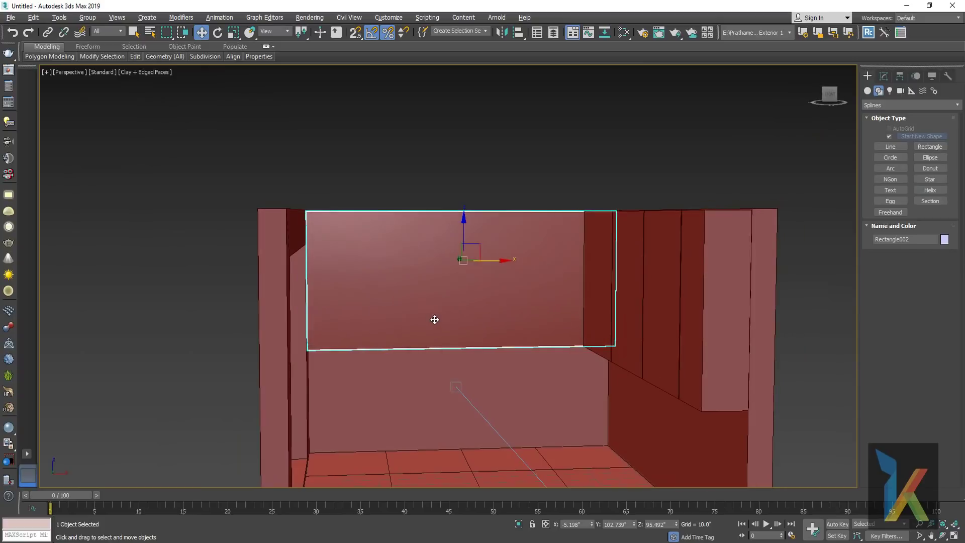
scroll(433, 319, "up", 4)
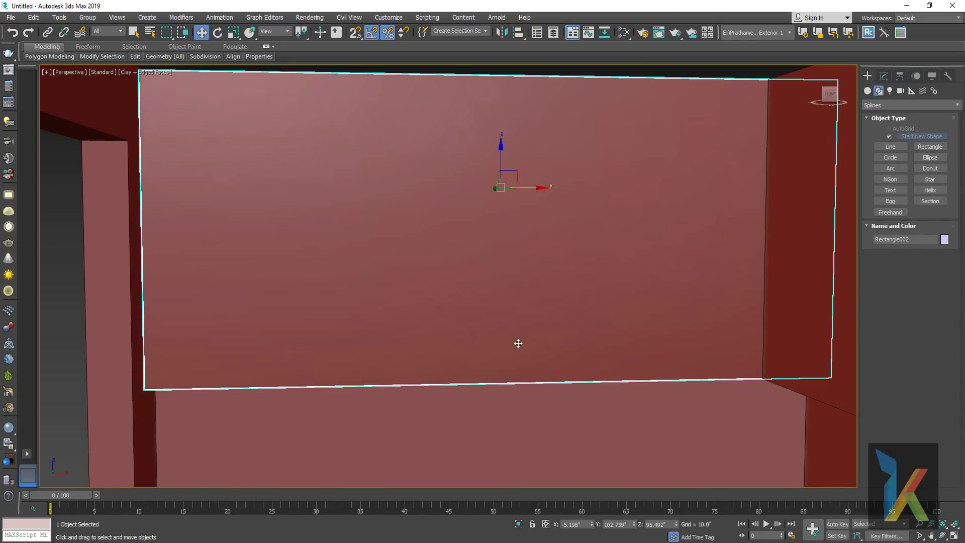
mouse_move(531, 336)
middle_mouse_down()
mouse_move(465, 324)
mouse_move(465, 308)
mouse_move(500, 329)
mouse_move(515, 323)
mouse_move(415, 377)
middle_mouse_up()
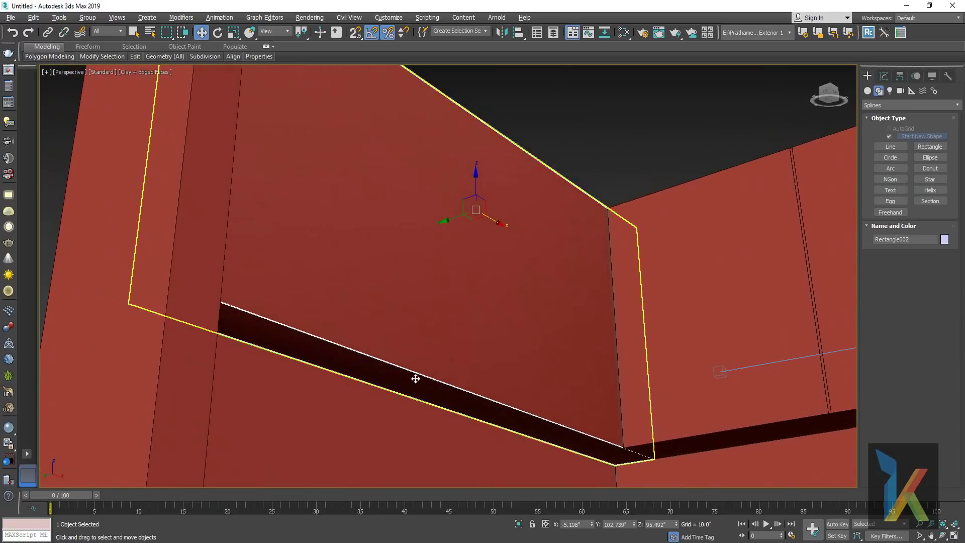
left_click(615, 139)
left_click(459, 394)
middle_click_drag(540, 377, 538, 367, "alt")
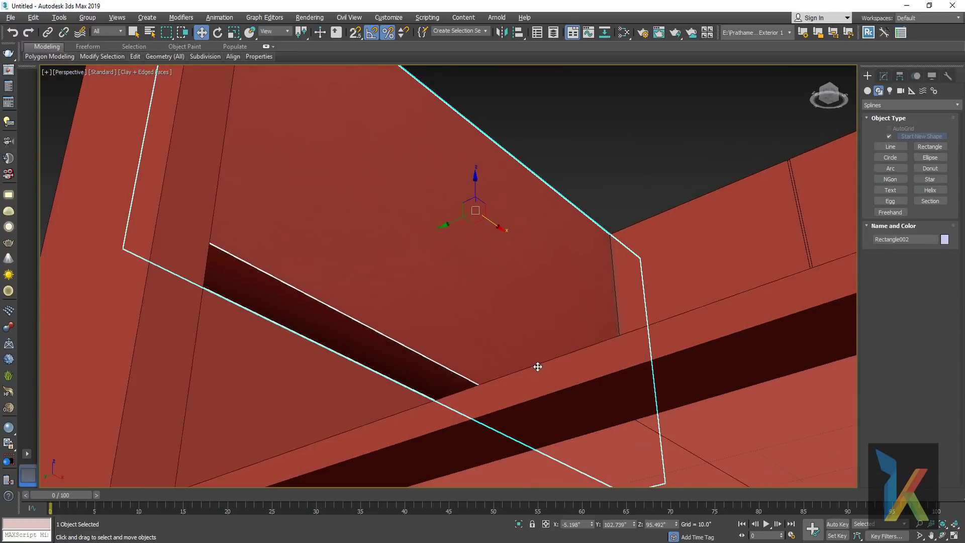
- Put Rectangle002's Edit Poly at vertex level with the Edit Geometry rollout showing
left_click(884, 76)
left_click(895, 137)
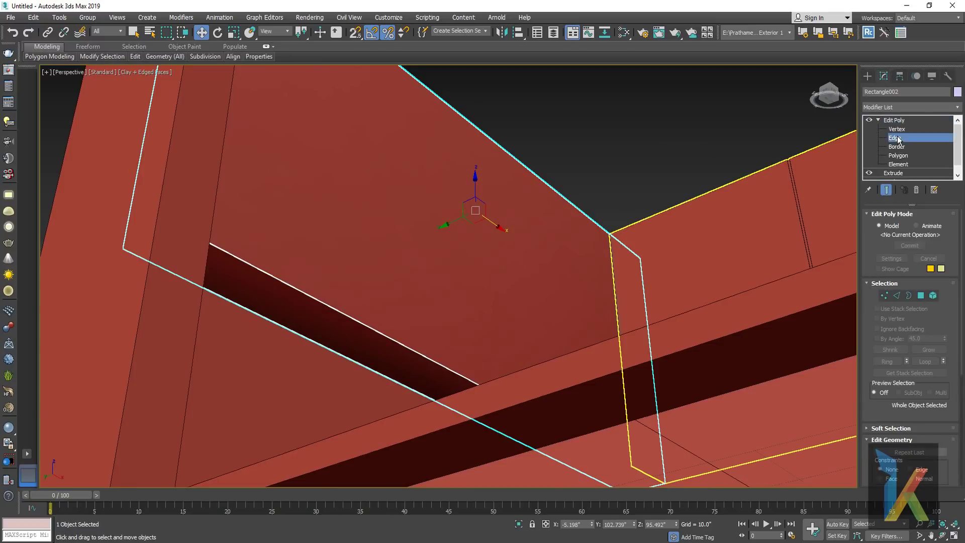
left_click(896, 128)
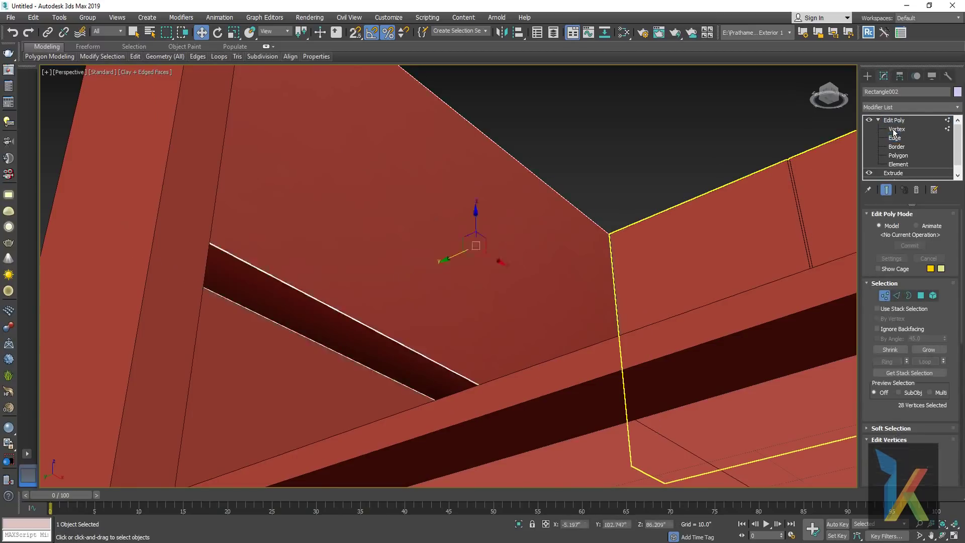
scroll(882, 397, "down", 2)
scroll(886, 311, "down", 3)
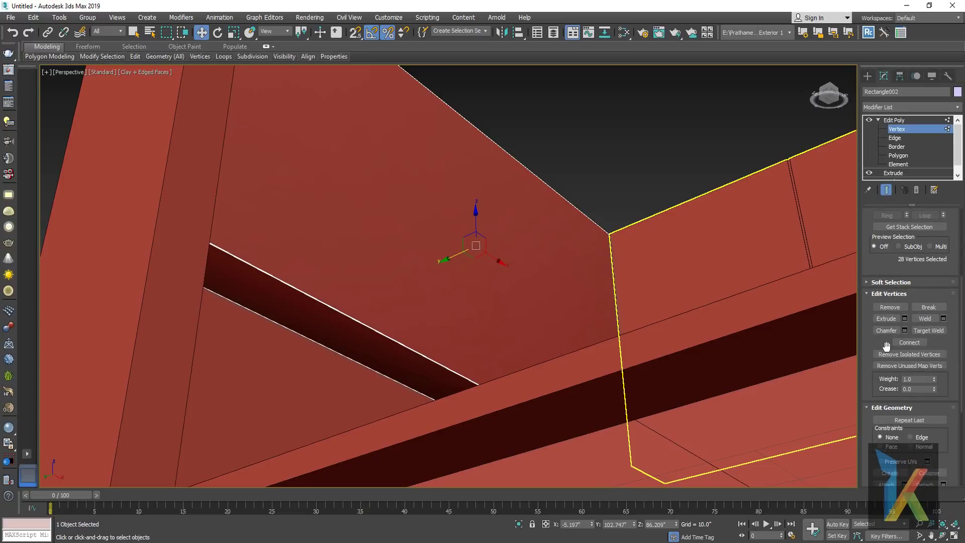
scroll(887, 346, "down", 2)
scroll(888, 347, "down", 2)
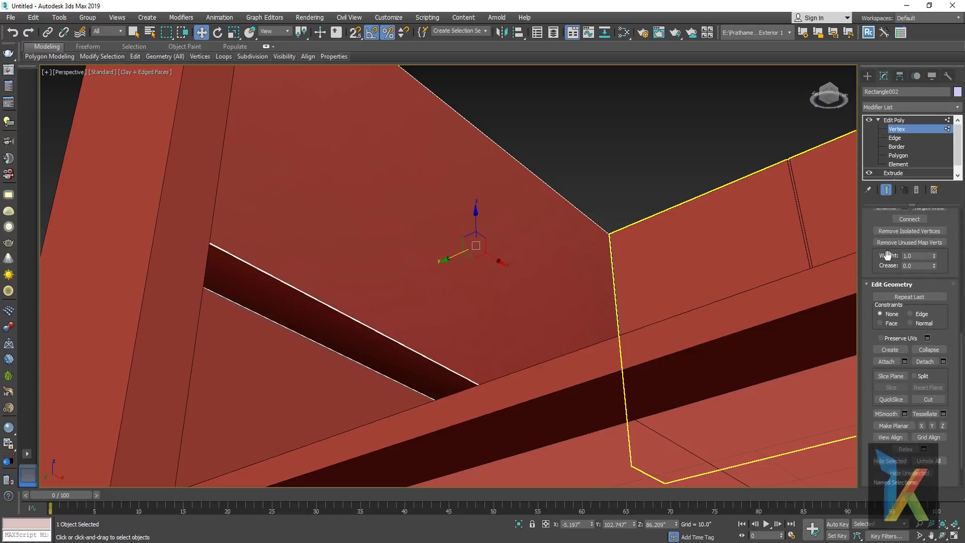
- Enable the slice plane and rotate it about 80° around X in the Top view
left_click(890, 375)
scroll(434, 273, "down", 5)
scroll(442, 277, "down", 2)
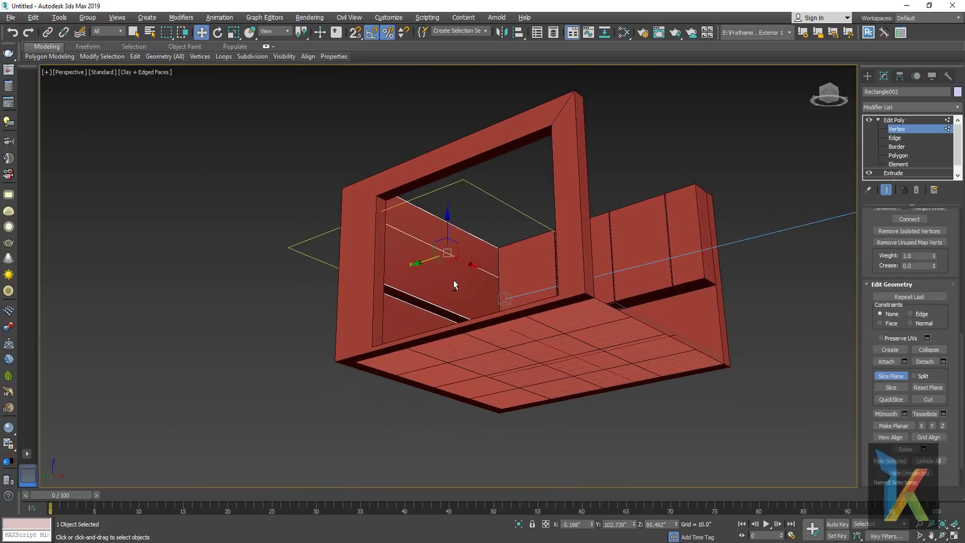
right_click(454, 260)
left_click(465, 271)
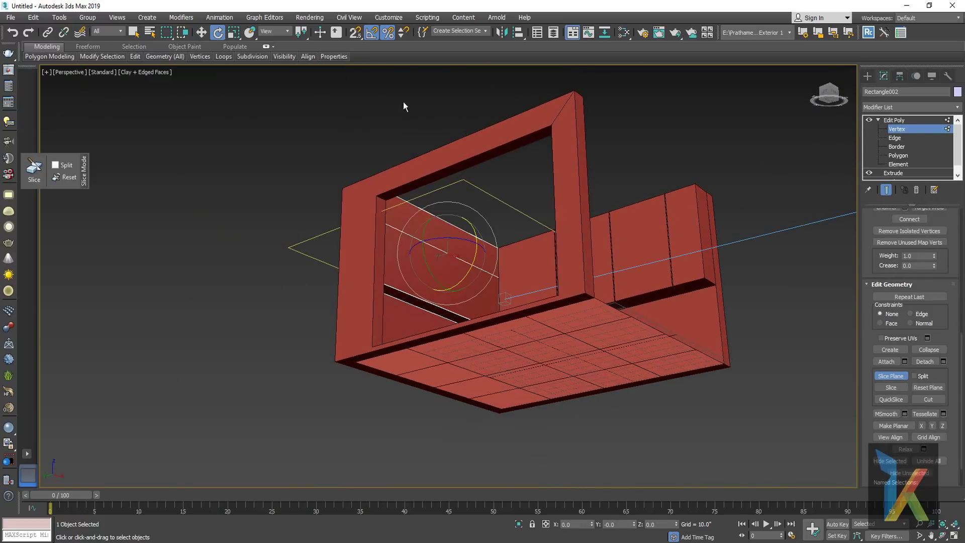
left_click_drag(474, 230, 469, 263)
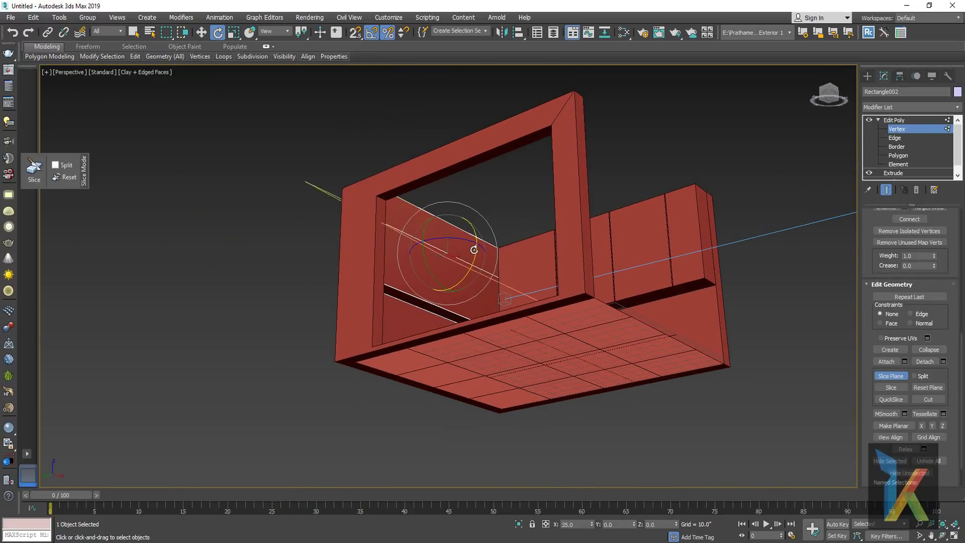
right_click(485, 267)
middle_click_drag(484, 267, 482, 304)
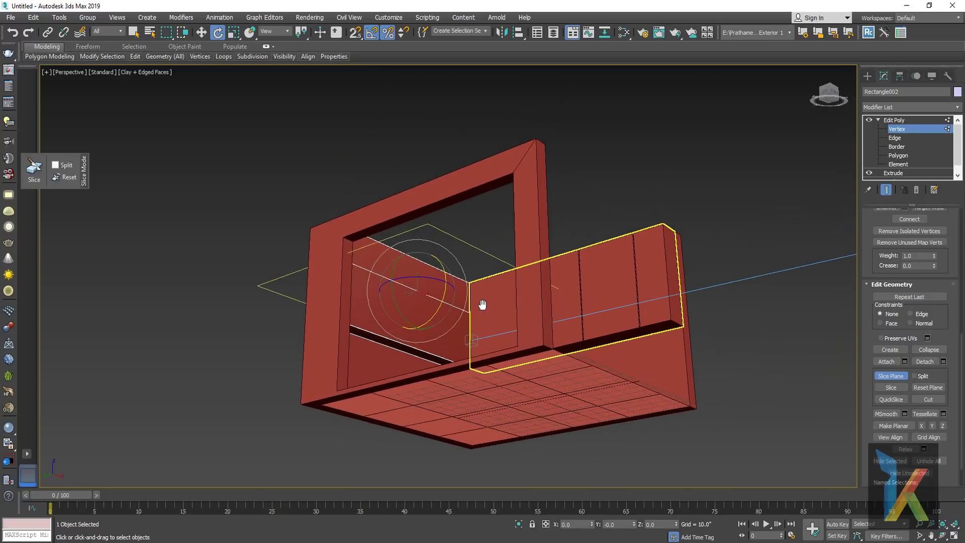
key("t")
scroll(448, 206, "up", 2)
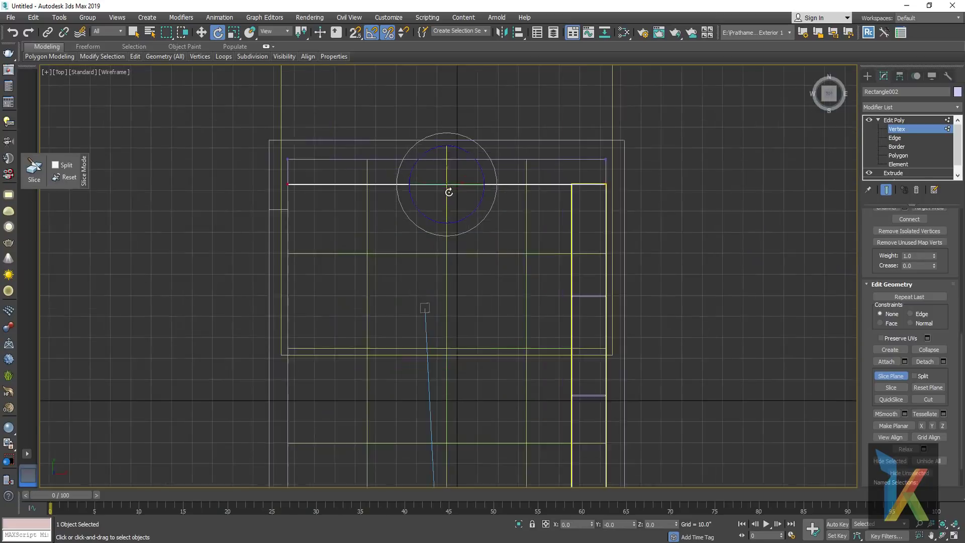
scroll(449, 194, "up", 2)
scroll(454, 274, "down", 4)
left_click_drag(455, 249, 458, 286)
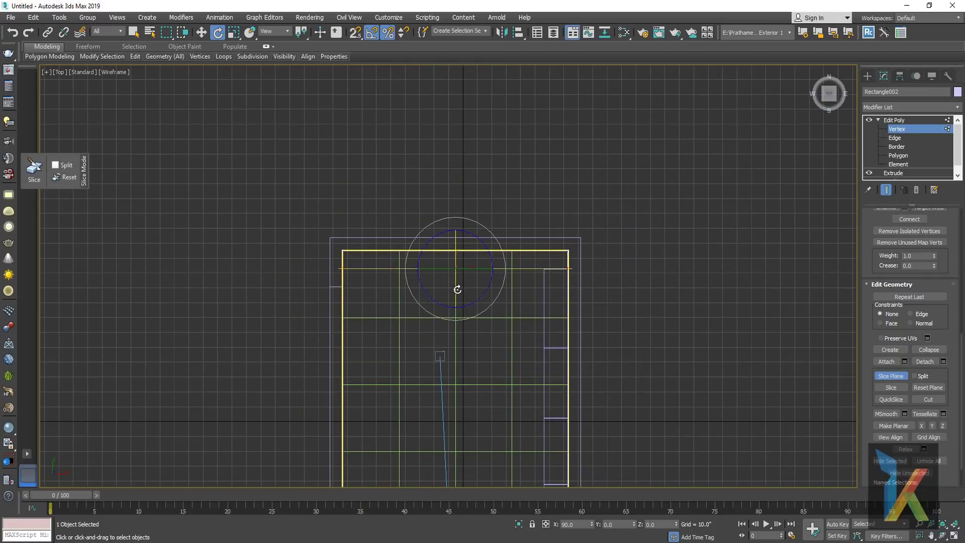
- Move the slice plane down in Z and along Y to 108.999, near the groove
right_click(475, 295)
left_click(489, 308)
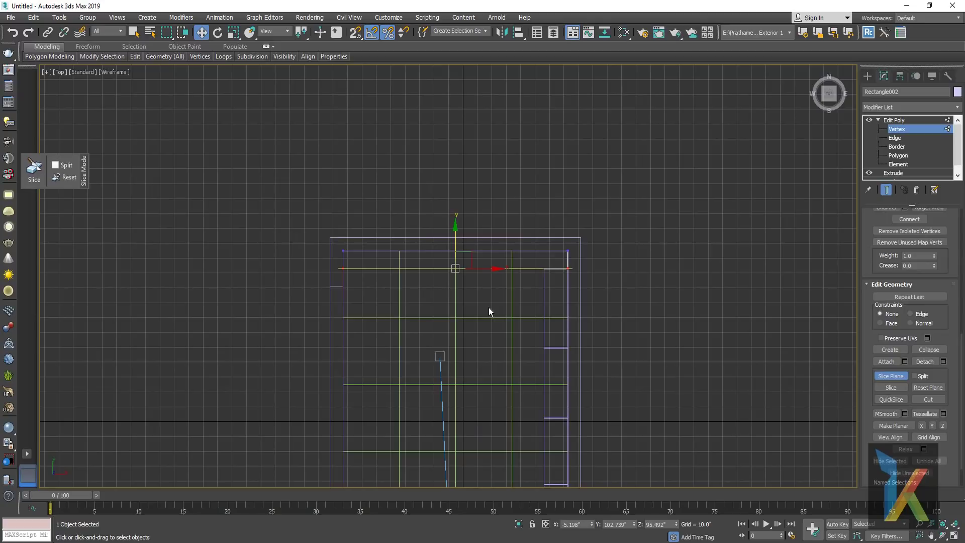
key("p")
scroll(453, 304, "up", 3)
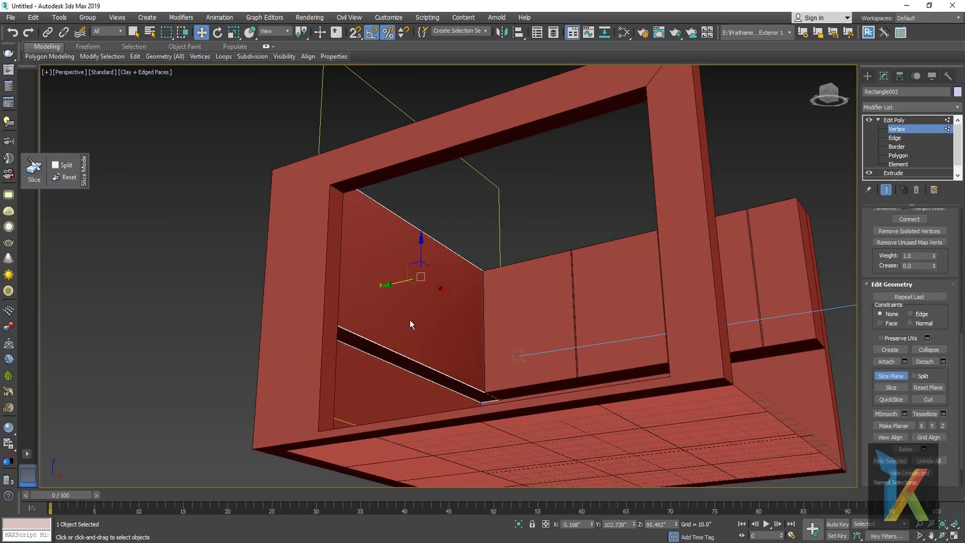
mouse_move(420, 254)
left_mouse_down()
mouse_move(419, 296)
mouse_move(406, 302)
left_mouse_up()
scroll(406, 302, "up", 5)
mouse_move(406, 301)
middle_mouse_down()
mouse_move(462, 189)
mouse_move(461, 168)
middle_mouse_up()
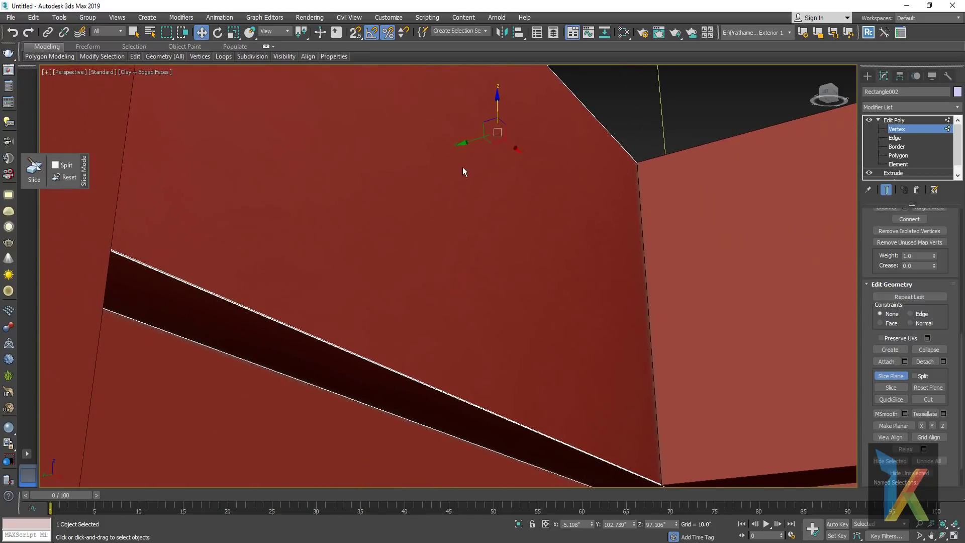
left_click_drag(466, 142, 534, 133)
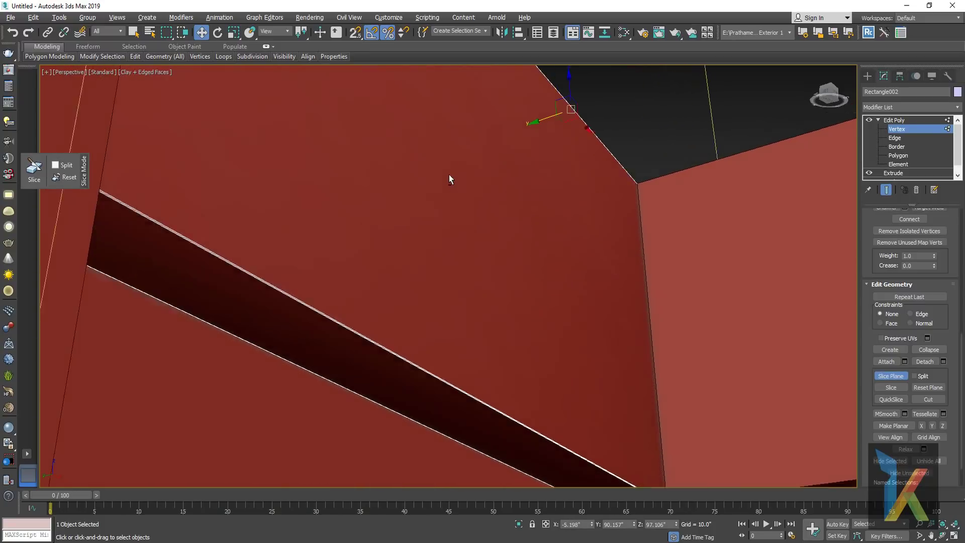
scroll(450, 177, "down", 2)
scroll(611, 189, "down", 5)
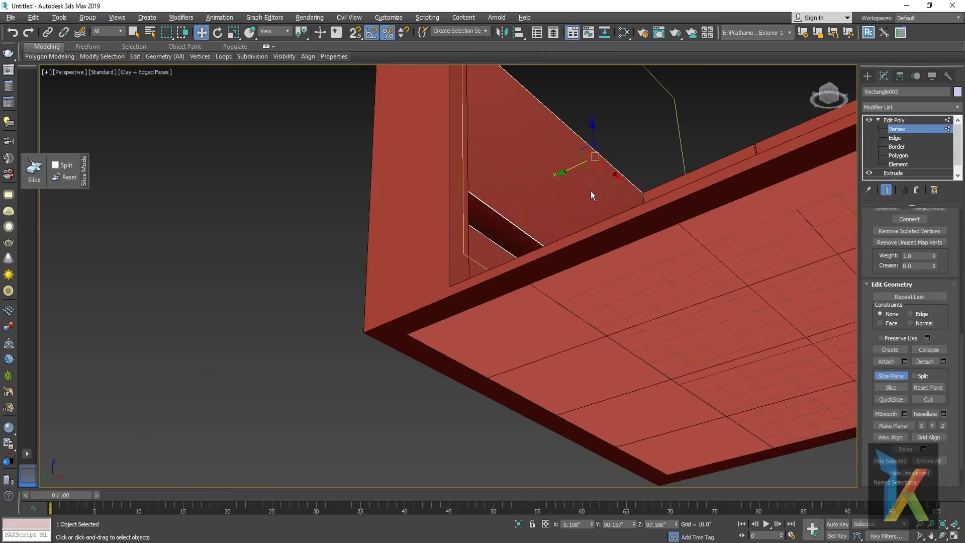
mouse_move(591, 195)
middle_mouse_down("alt")
mouse_move(575, 213)
mouse_move(570, 307)
mouse_move(552, 308)
mouse_move(539, 387)
mouse_move(559, 340)
middle_mouse_up("alt")
left_click_drag(559, 340, 566, 296)
- Check the slice band against the back wall and nudge the plane slightly along Y
mouse_move(517, 366)
middle_mouse_down("alt")
mouse_move(541, 270)
mouse_move(501, 355)
mouse_move(609, 343)
mouse_move(659, 315)
middle_mouse_up("alt")
scroll(495, 363, "up", 3)
scroll(495, 372, "up", 2)
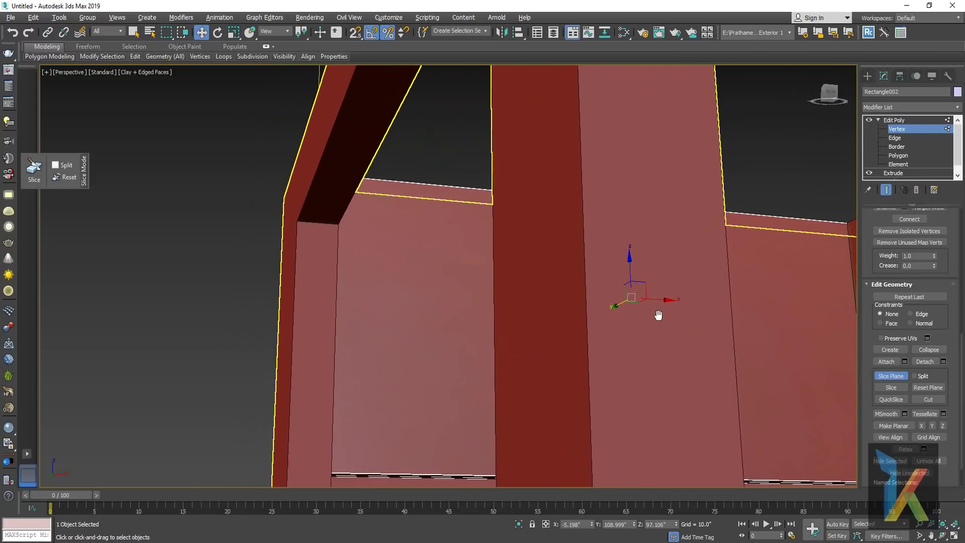
middle_click_drag(472, 330, 553, 341, "alt")
scroll(485, 198, "up", 3)
scroll(507, 316, "up", 2)
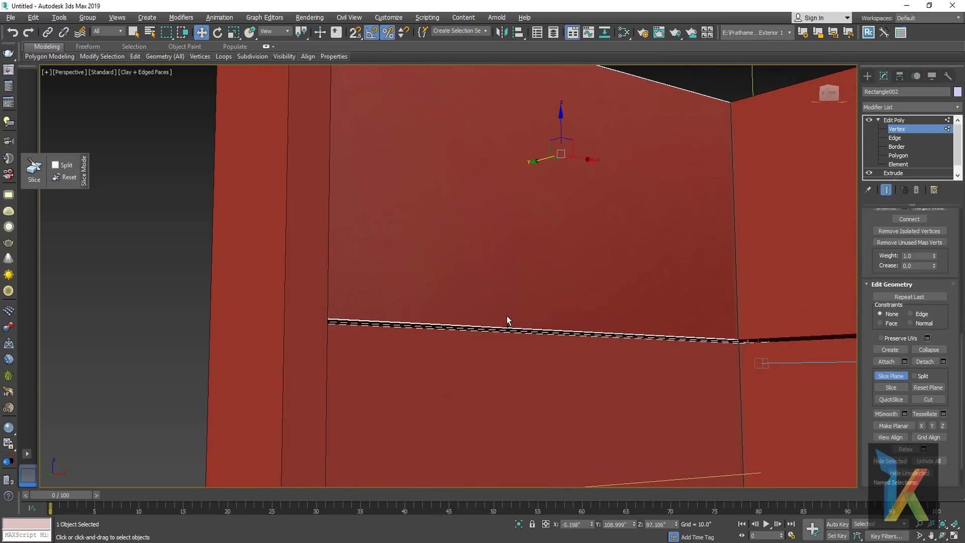
scroll(507, 315, "up", 2)
mouse_move(507, 315)
middle_mouse_down("alt")
mouse_move(568, 186)
mouse_move(560, 272)
middle_mouse_up("alt")
scroll(560, 277, "down", 4)
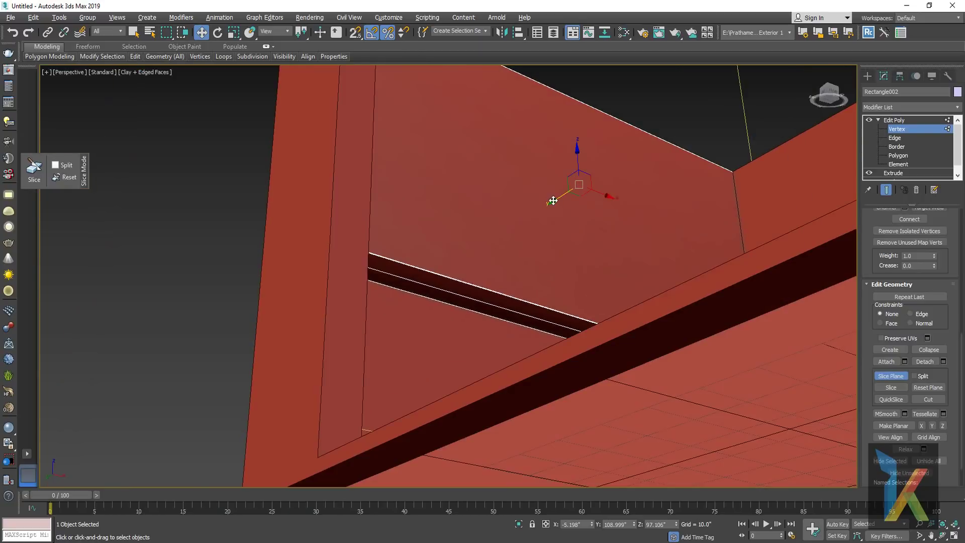
left_click_drag(553, 200, 551, 206)
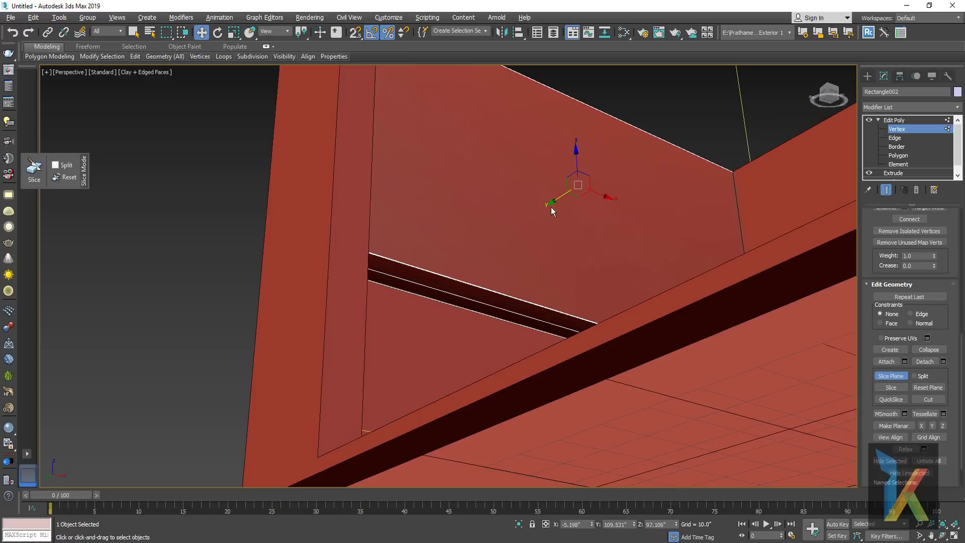
- Slice the panel, select the thin groove face and inset it by 1.02"
left_click(904, 387)
left_click(904, 156)
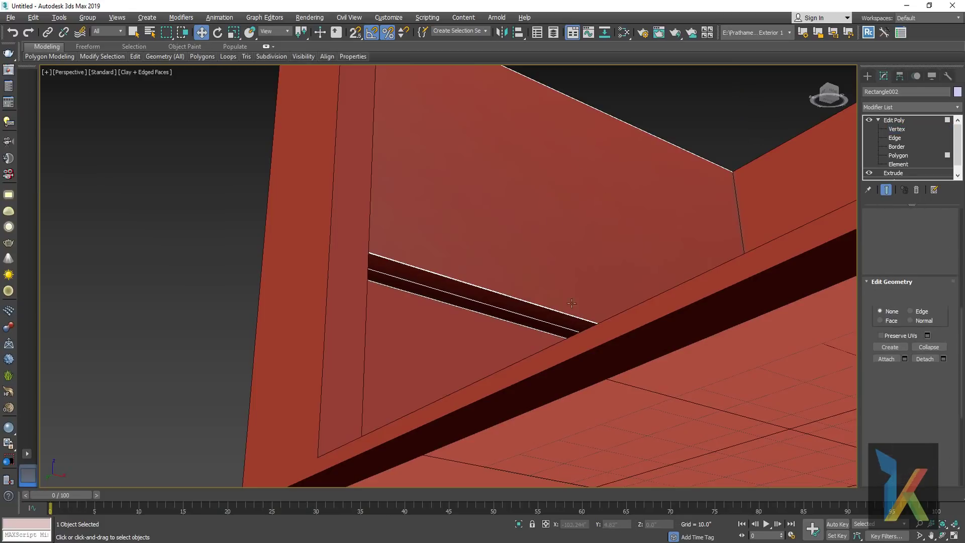
left_click(496, 315)
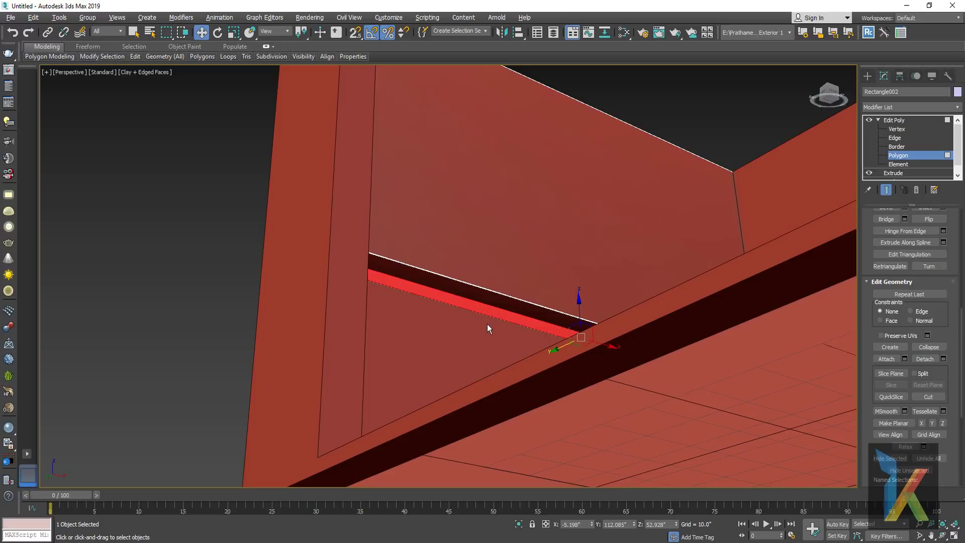
right_click(507, 328)
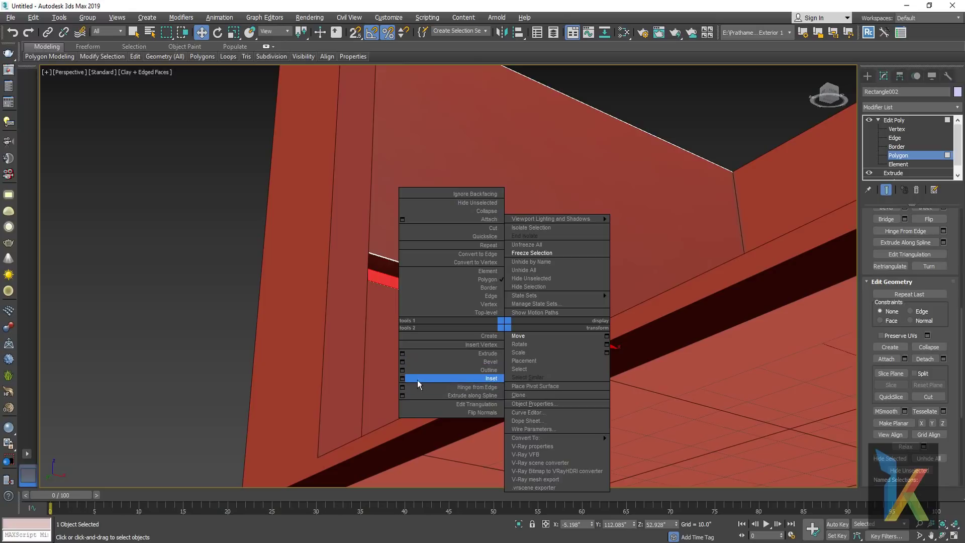
left_click(404, 378)
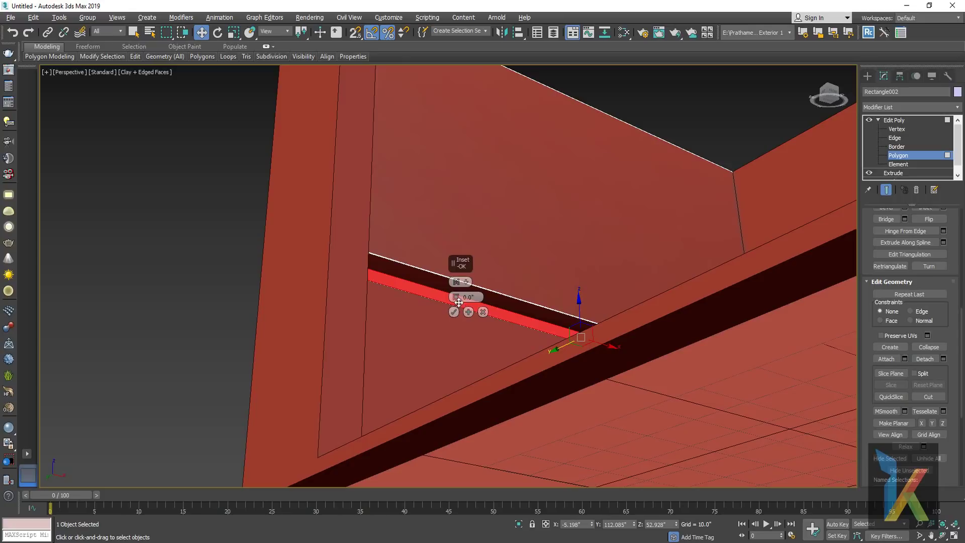
left_click_drag(459, 302, 458, 290)
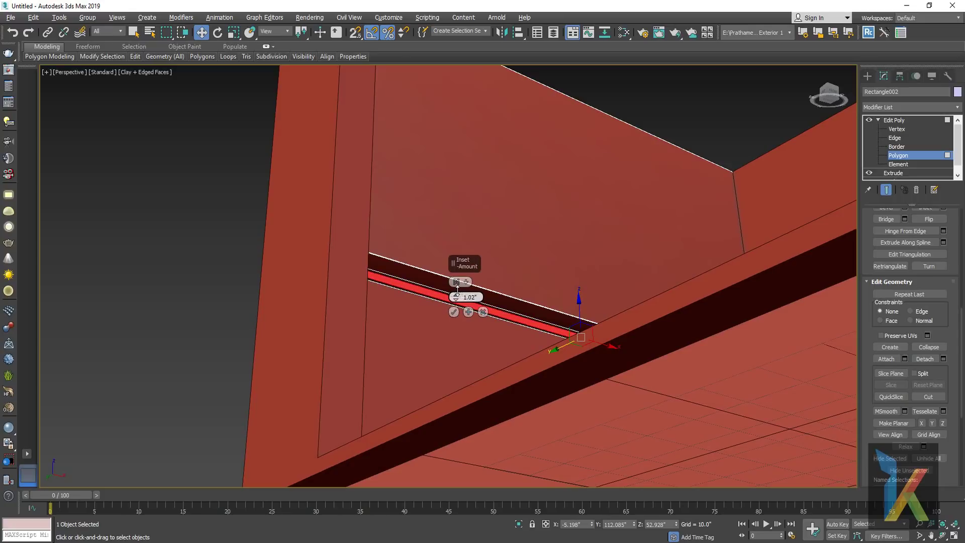
left_click(455, 312)
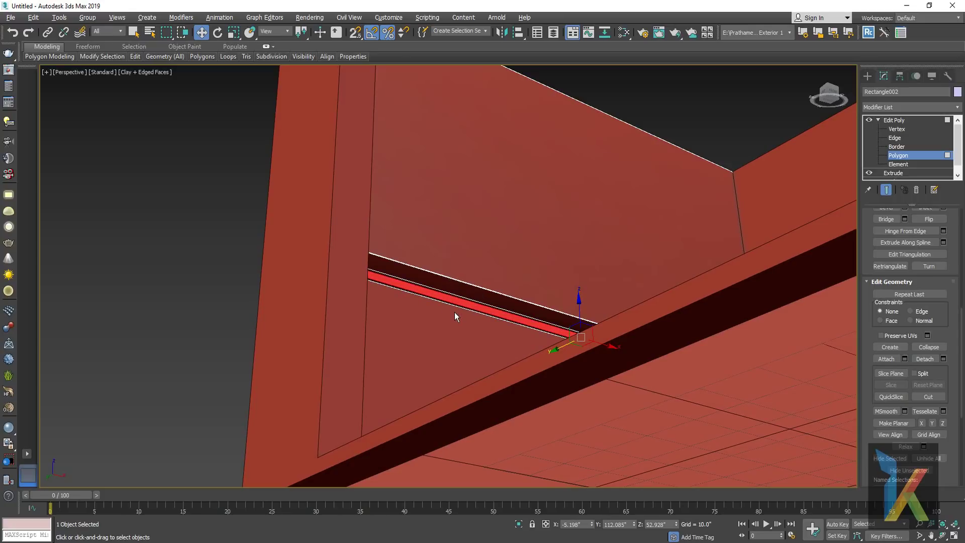
- Extrude the inset groove face inward by -0.622
right_click(455, 312)
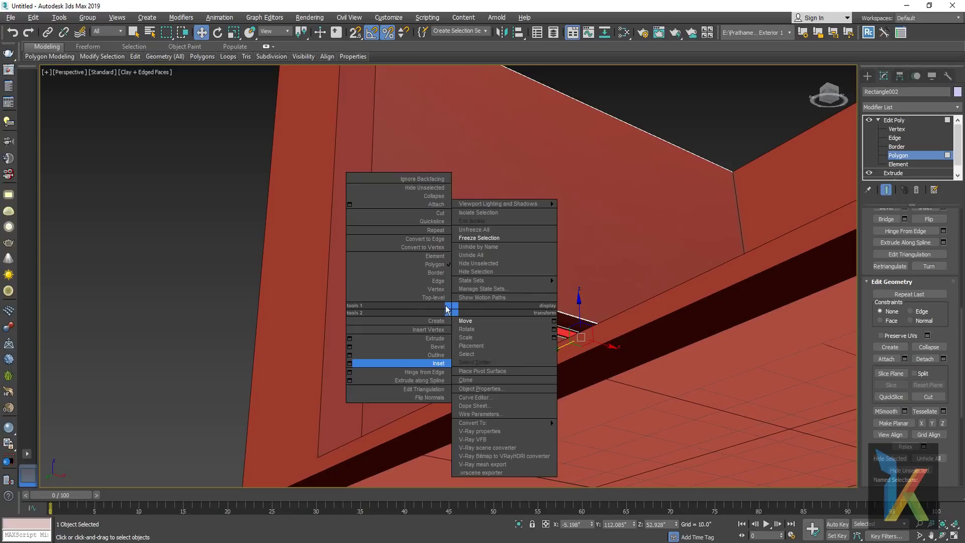
left_click(352, 339)
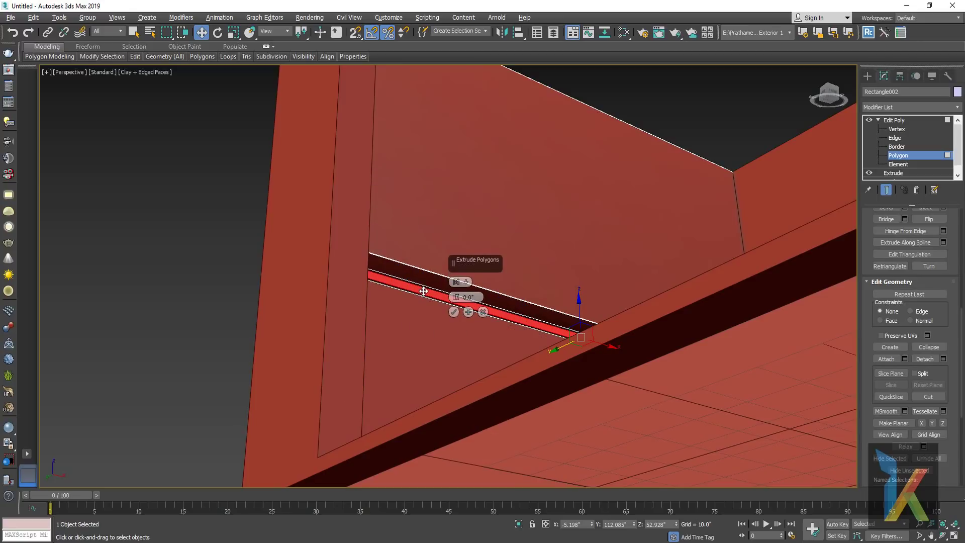
left_click_drag(458, 298, 457, 299)
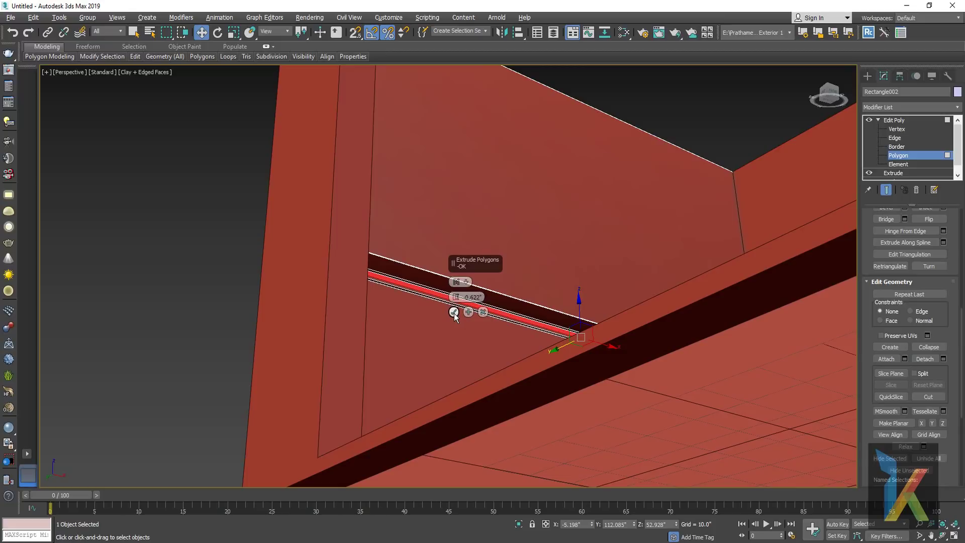
left_click(454, 312)
- In the Top view, choose the ChamferBox tool from Extended Primitives
left_click(867, 75)
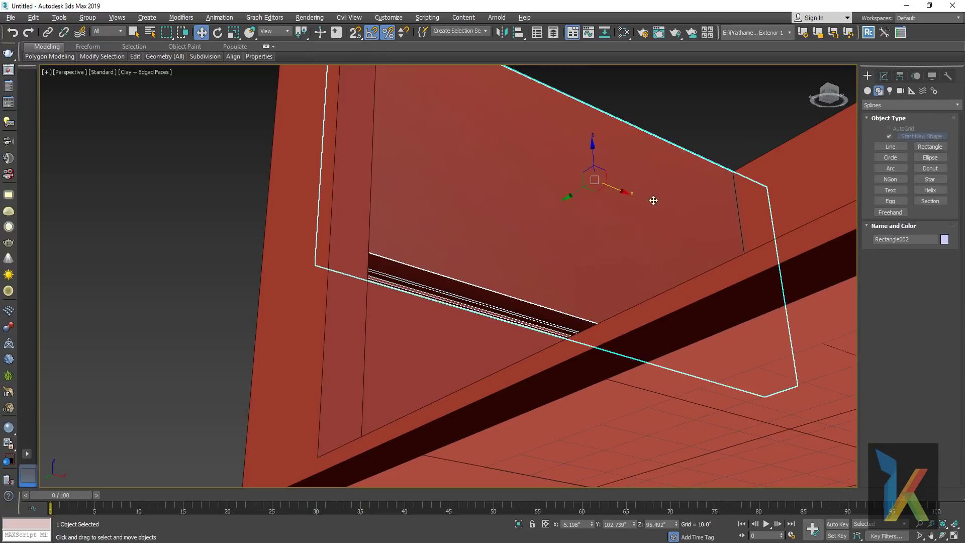
mouse_move(571, 323)
middle_mouse_down("alt")
mouse_move(553, 358)
mouse_move(582, 391)
middle_mouse_up("alt")
scroll(552, 357, "down", 5)
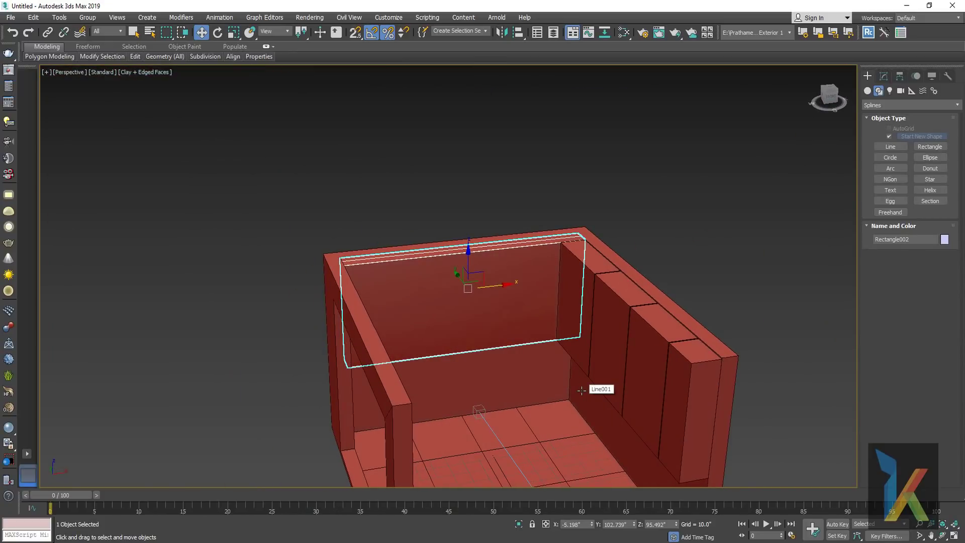
middle_click_drag(582, 391, 445, 338, "alt")
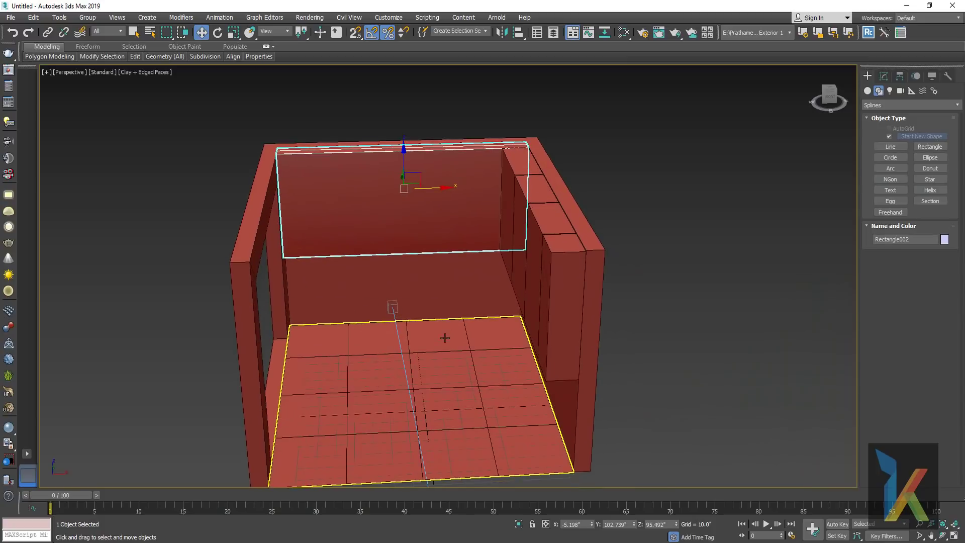
key("t")
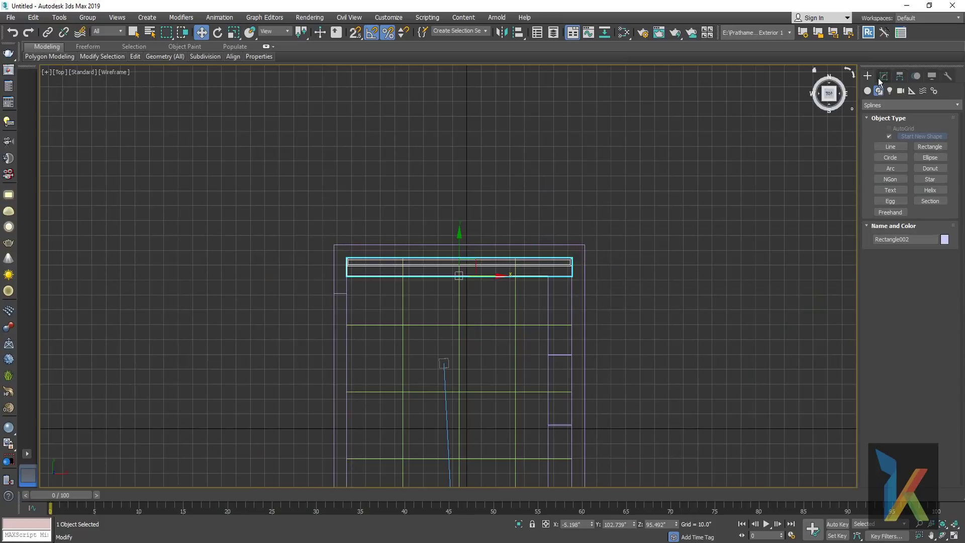
left_click(868, 91)
left_click(879, 104)
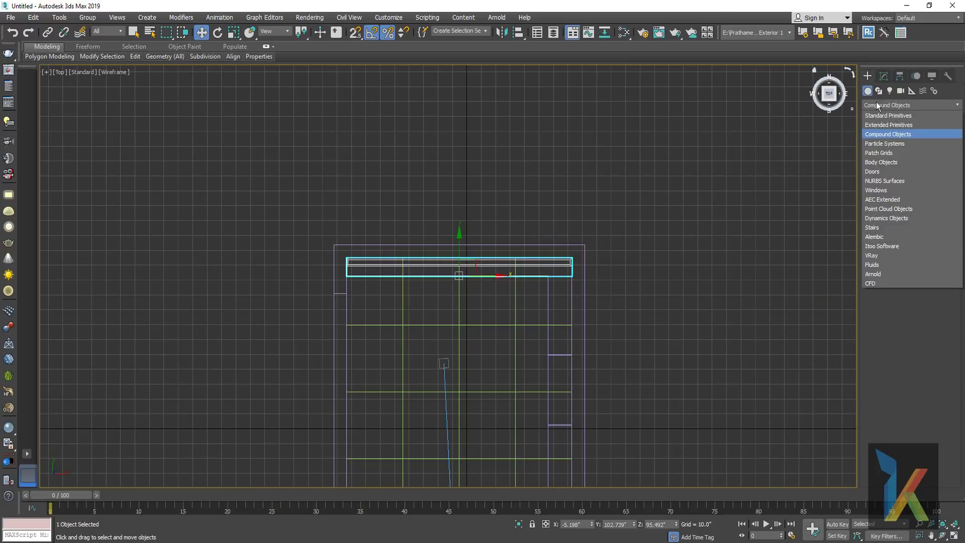
left_click(881, 112)
left_click(881, 105)
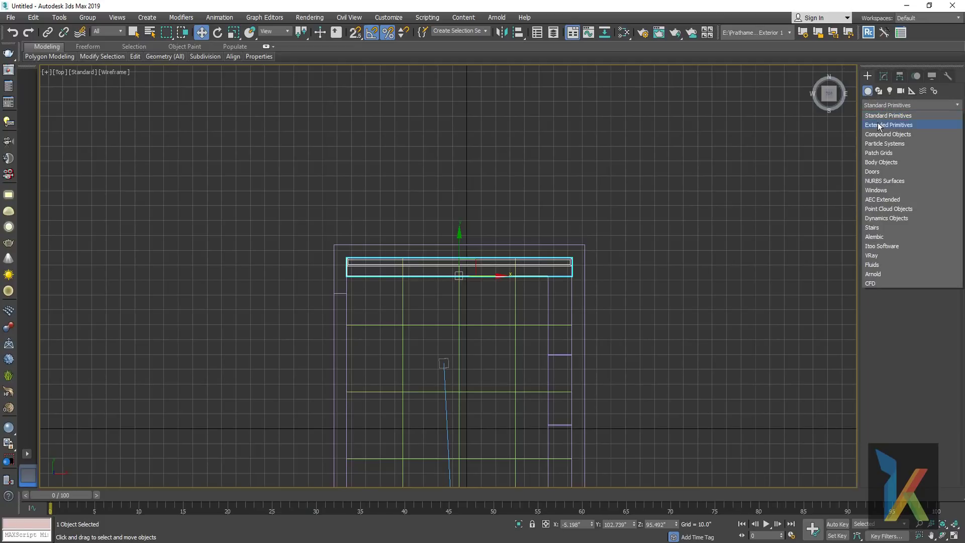
left_click(878, 123)
left_click(891, 149)
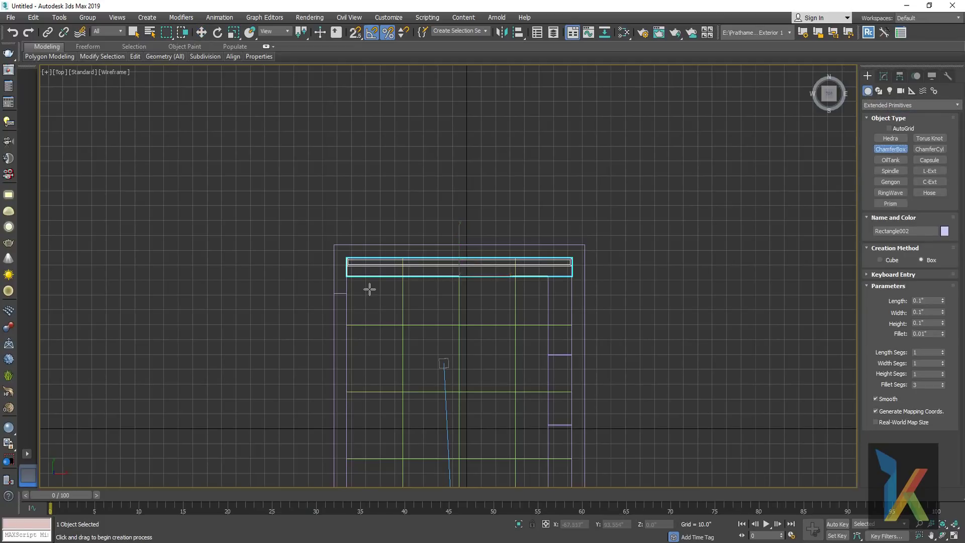
- Draw a 19.855 × 20.9 chamfer box, 2.264 high, in the room's back-left corner
scroll(377, 291, "up", 3)
middle_click_drag(377, 291, 568, 300)
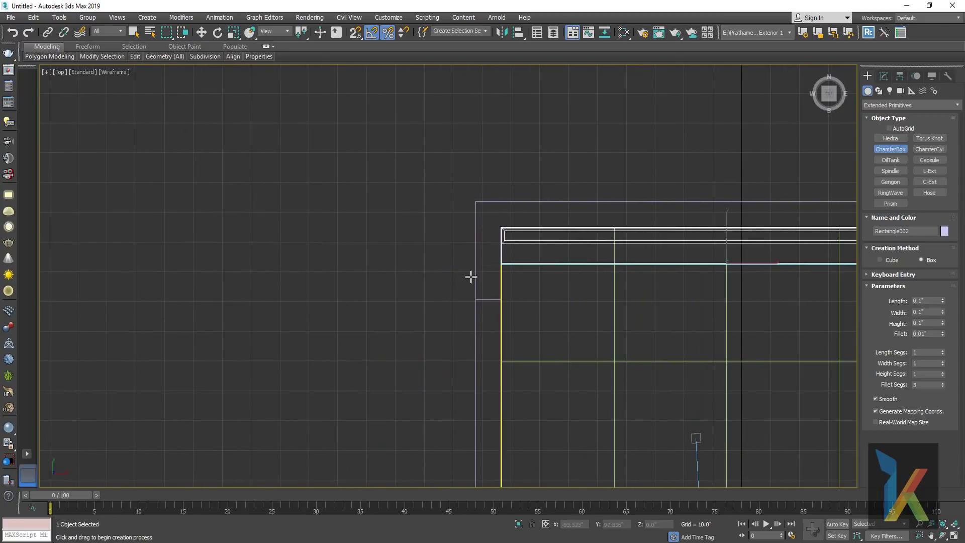
scroll(536, 241, "up", 3)
middle_click_drag(536, 241, 472, 226)
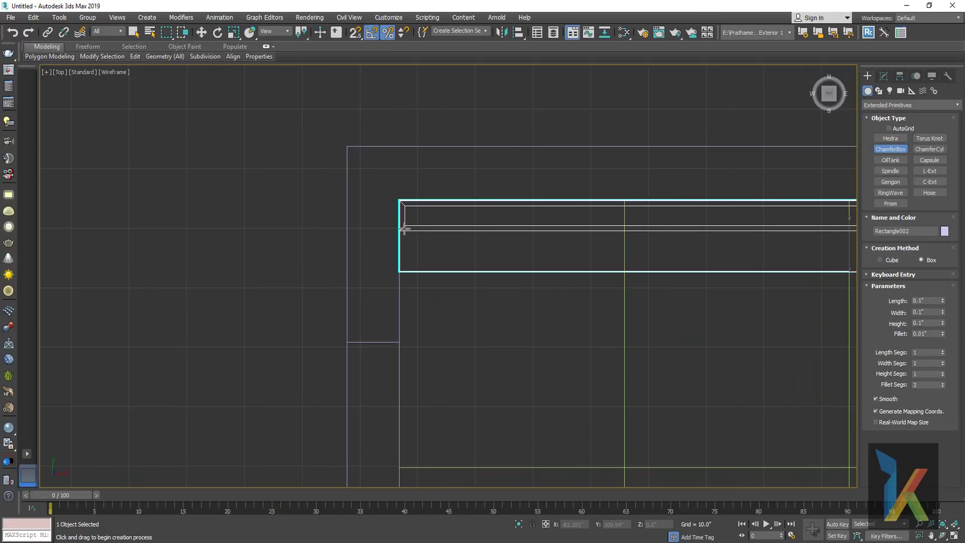
left_click_drag(404, 229, 524, 346)
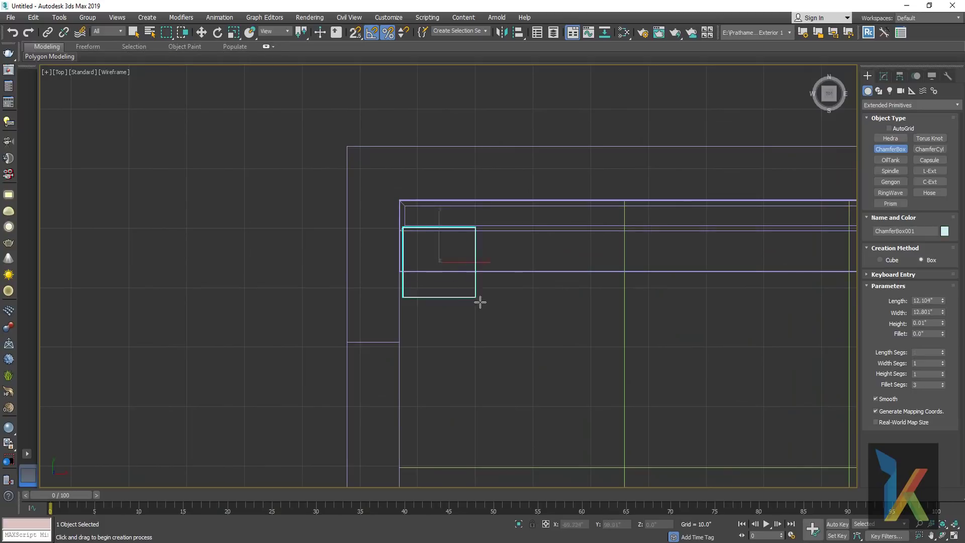
left_click(521, 331)
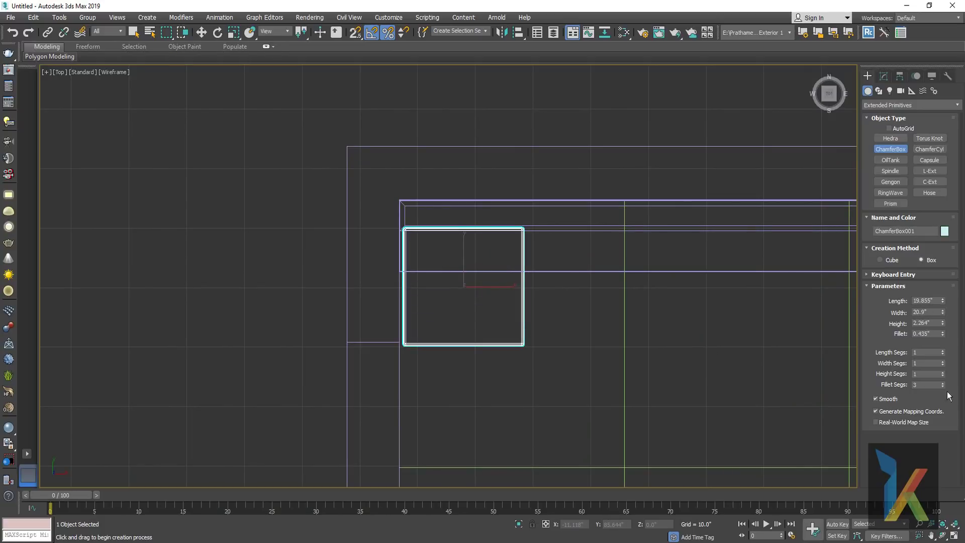
right_click(525, 317)
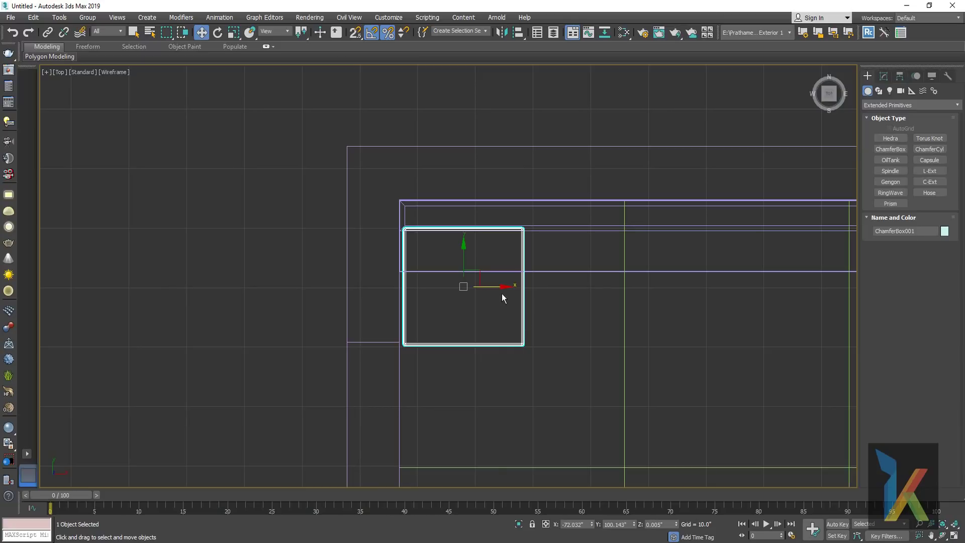
- Set ChamferBox001 to height 5.592", fillet 0.095" and 2 fillet segments
key("p")
key("z")
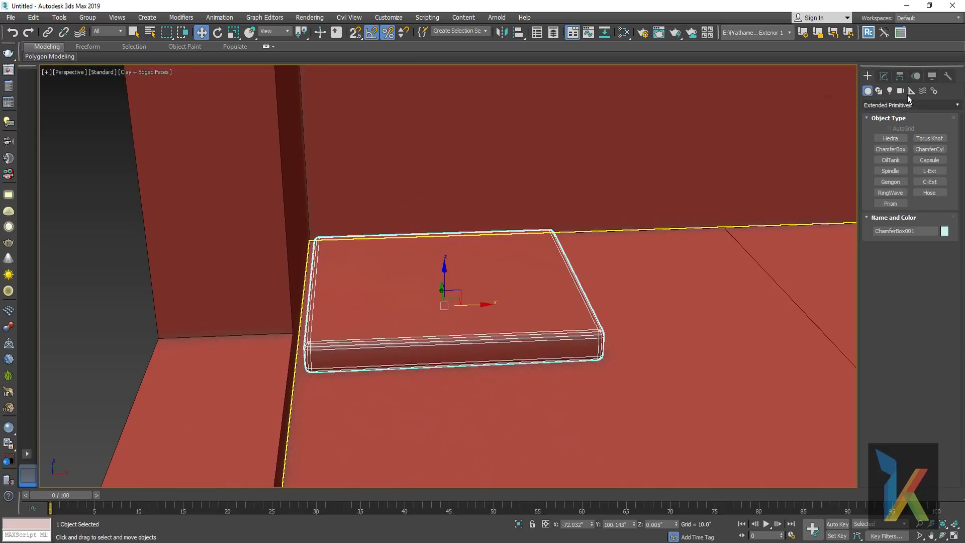
left_click(884, 76)
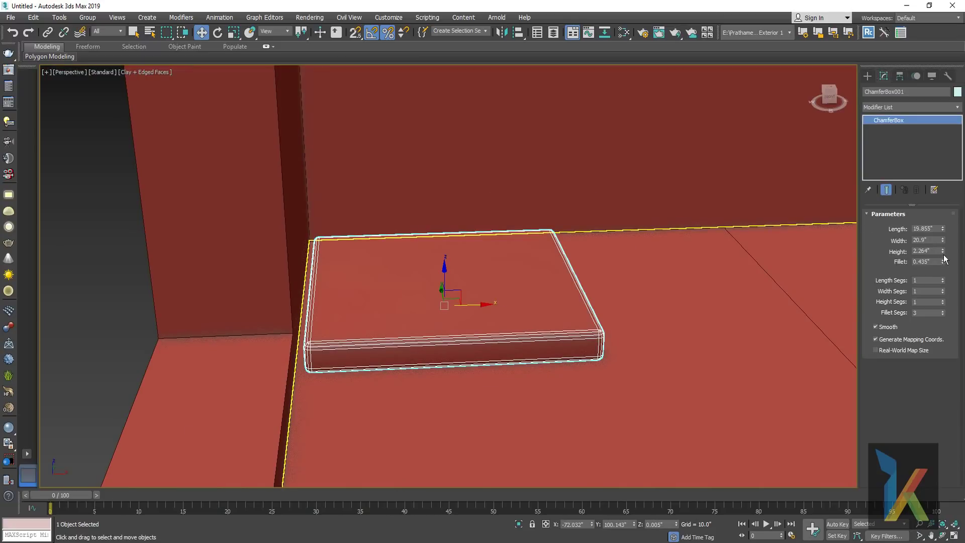
left_click_drag(944, 251, 934, 175)
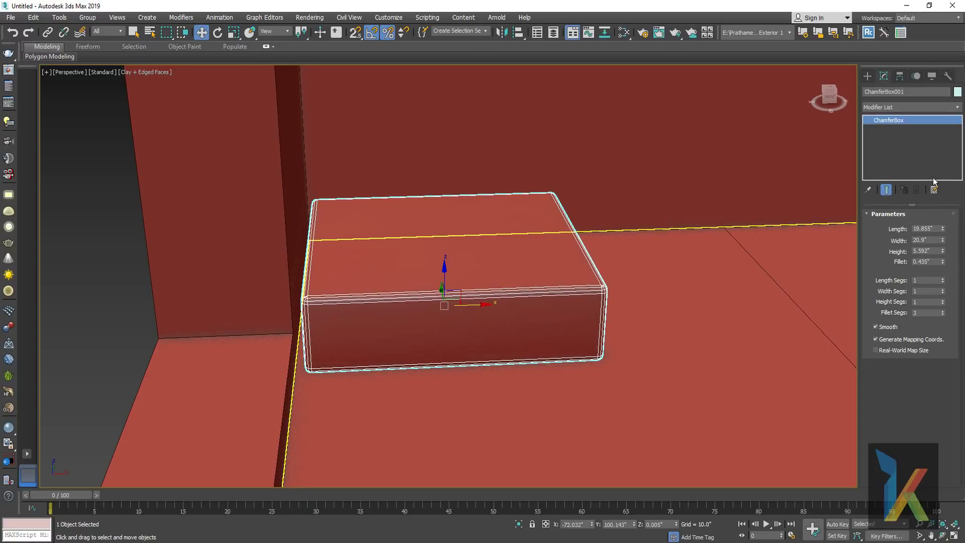
left_click_drag(944, 266, 946, 294)
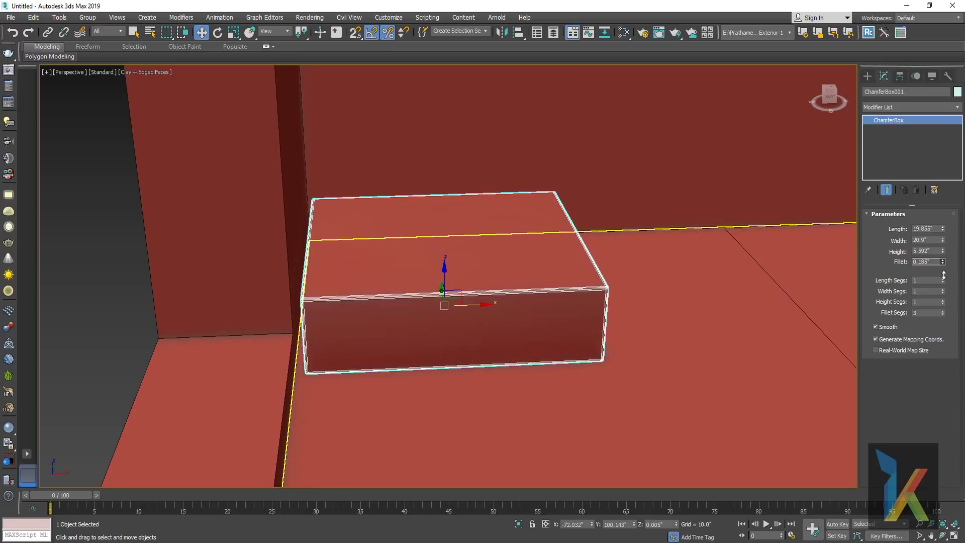
left_click(944, 314)
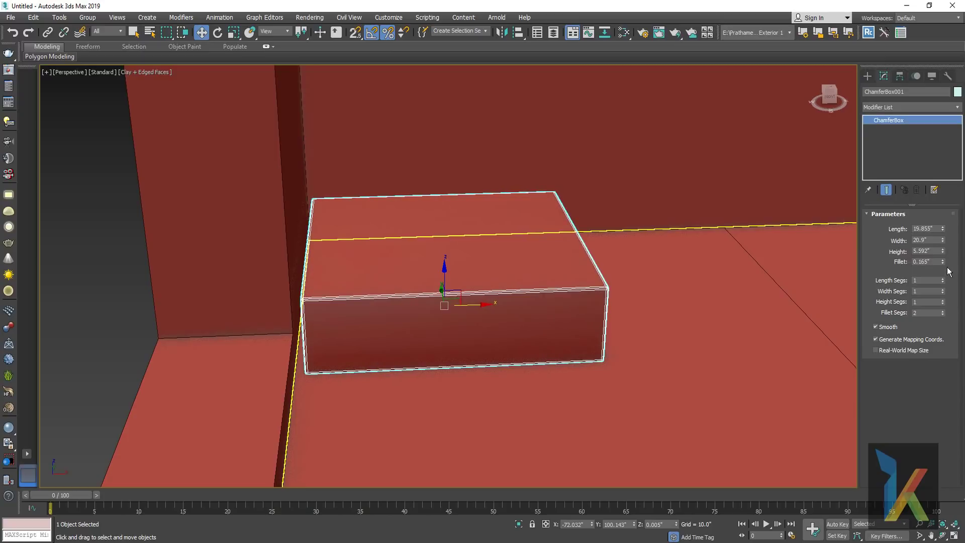
left_click_drag(944, 262, 945, 267)
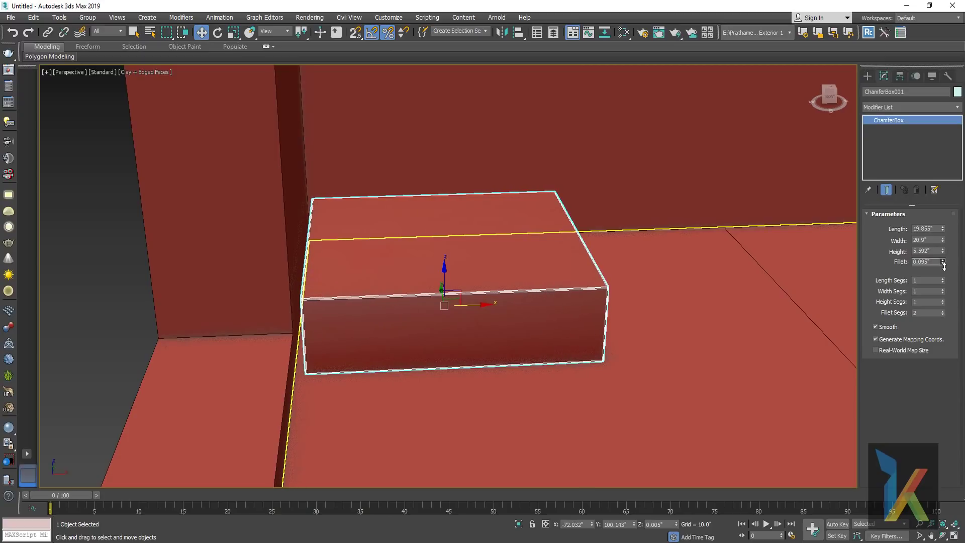
- View the box at eye level and re-enter its length value of 19.855"
mouse_move(509, 284)
middle_mouse_down("alt")
mouse_move(471, 314)
mouse_move(442, 281)
middle_mouse_up("alt")
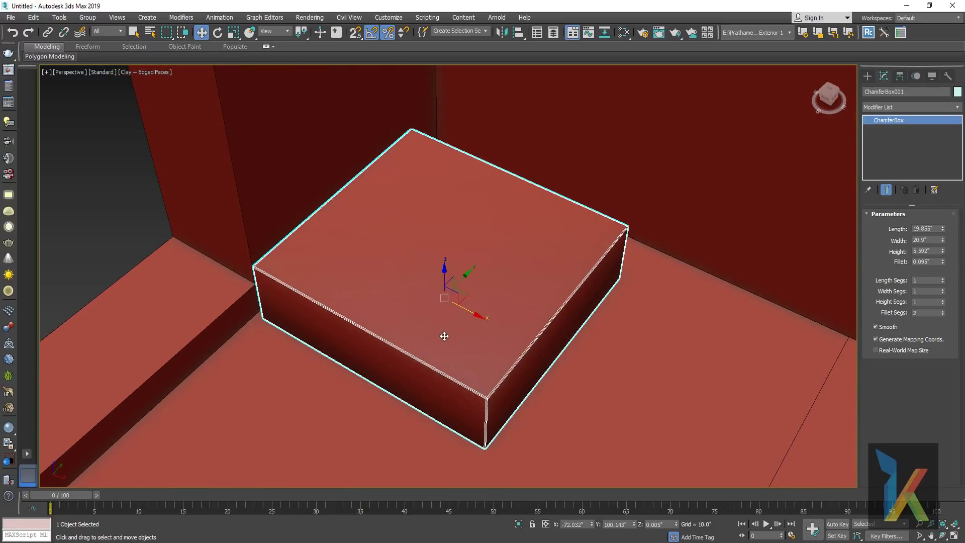
mouse_move(445, 347)
middle_mouse_down("alt")
mouse_move(449, 236)
mouse_move(503, 296)
middle_mouse_up("alt")
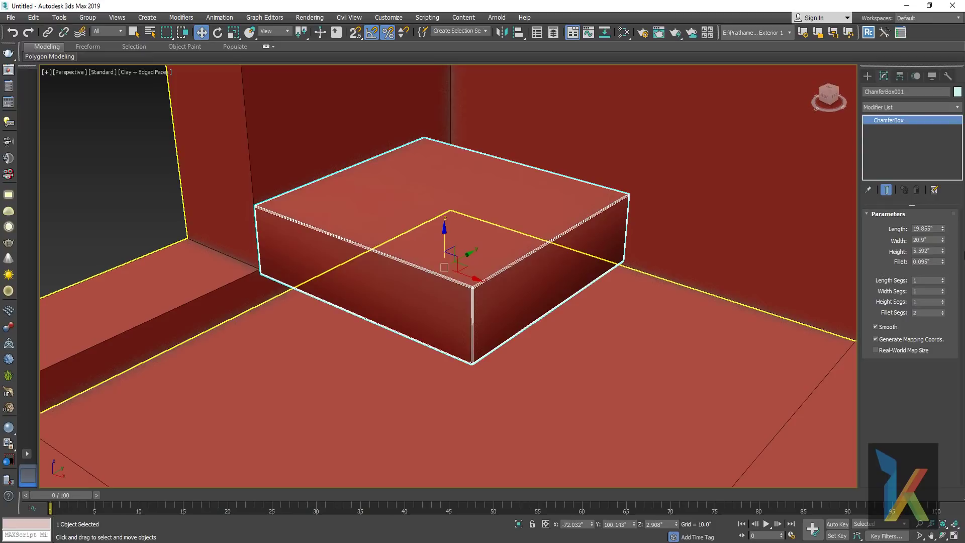
left_click_drag(944, 230, 946, 232)
right_click(947, 232)
type("1")
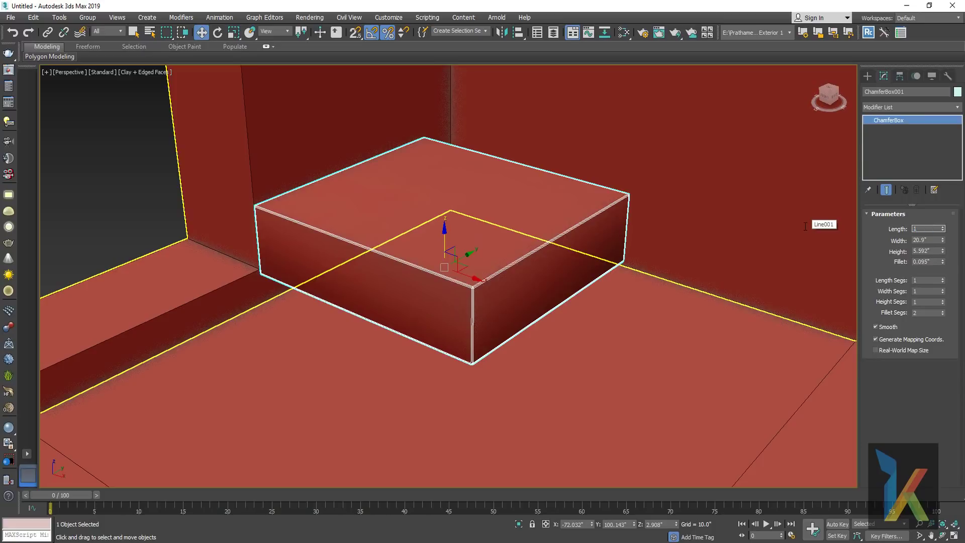